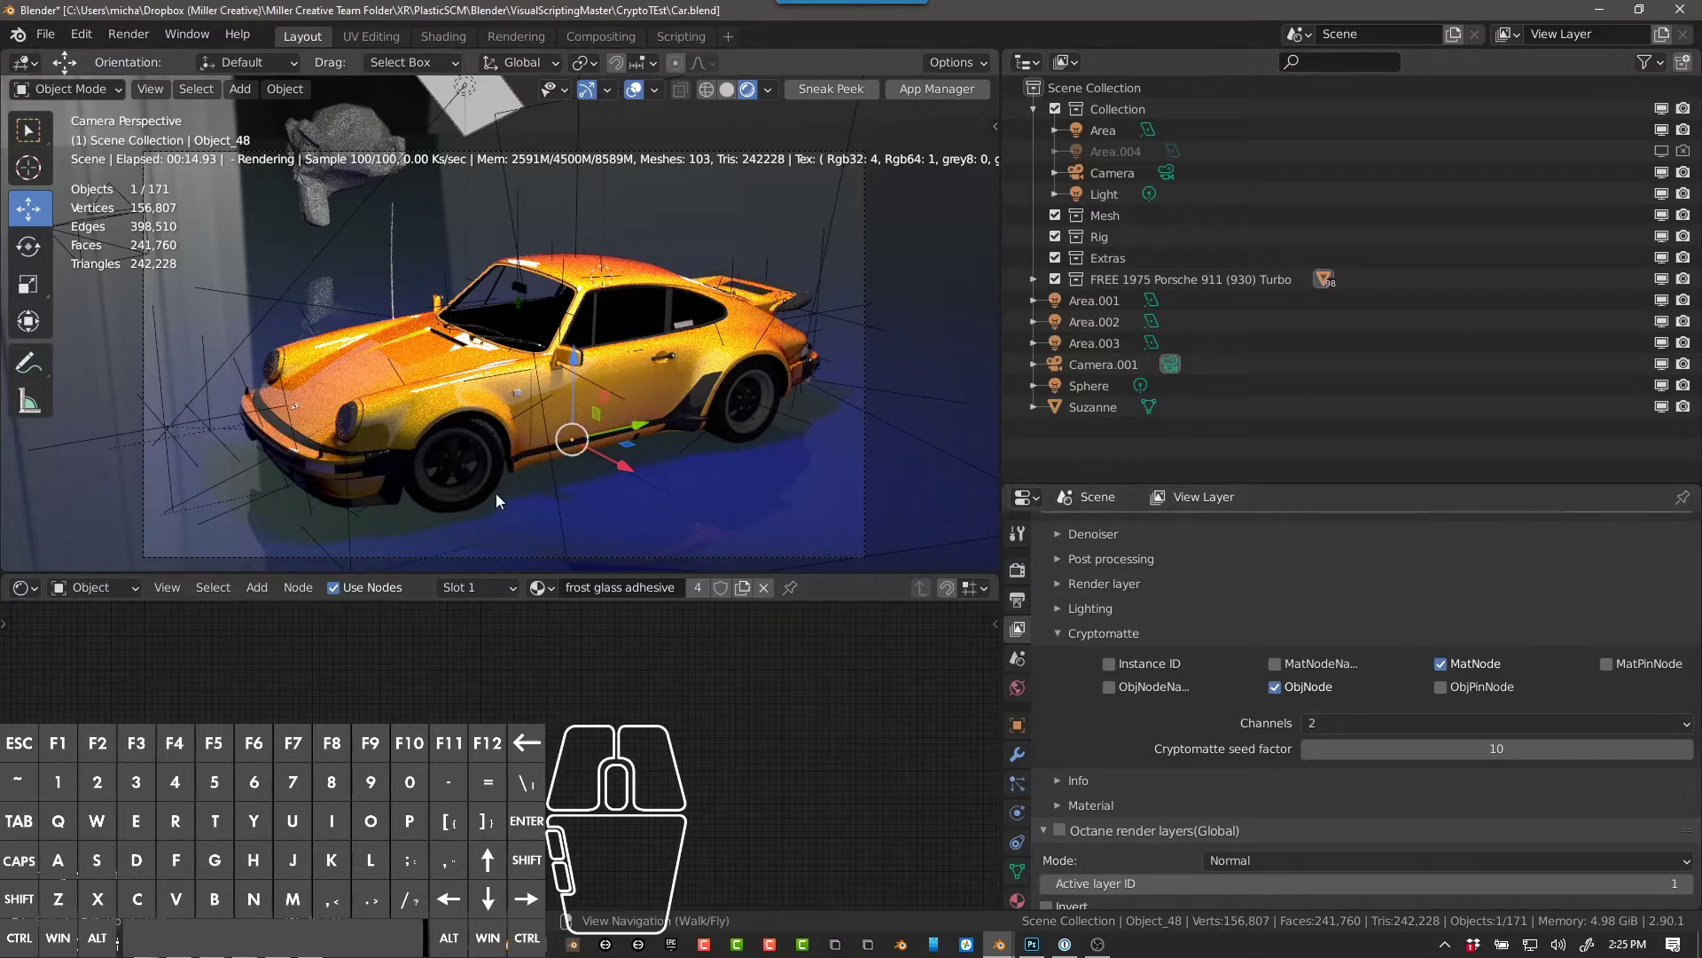
Step: Select the Suzanne monkey head behind the car, look at it up close, and return to the full car view
click(414, 409)
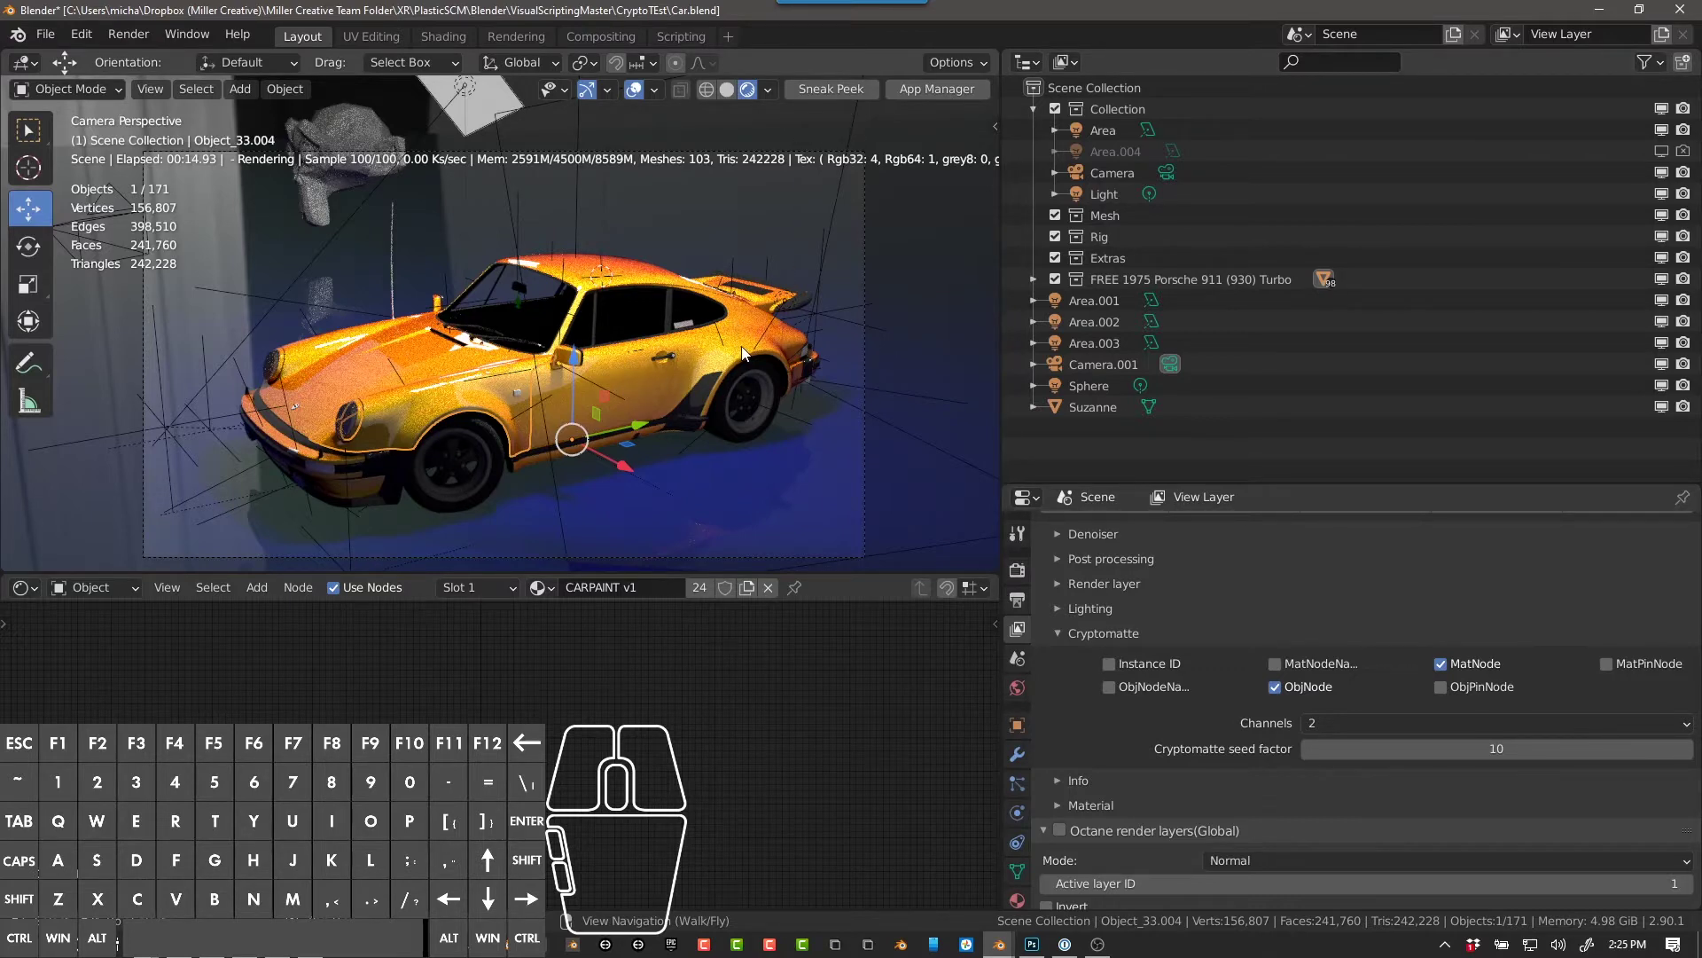
click(443, 416)
click(287, 197)
click(295, 180)
key(KP_Decimal)
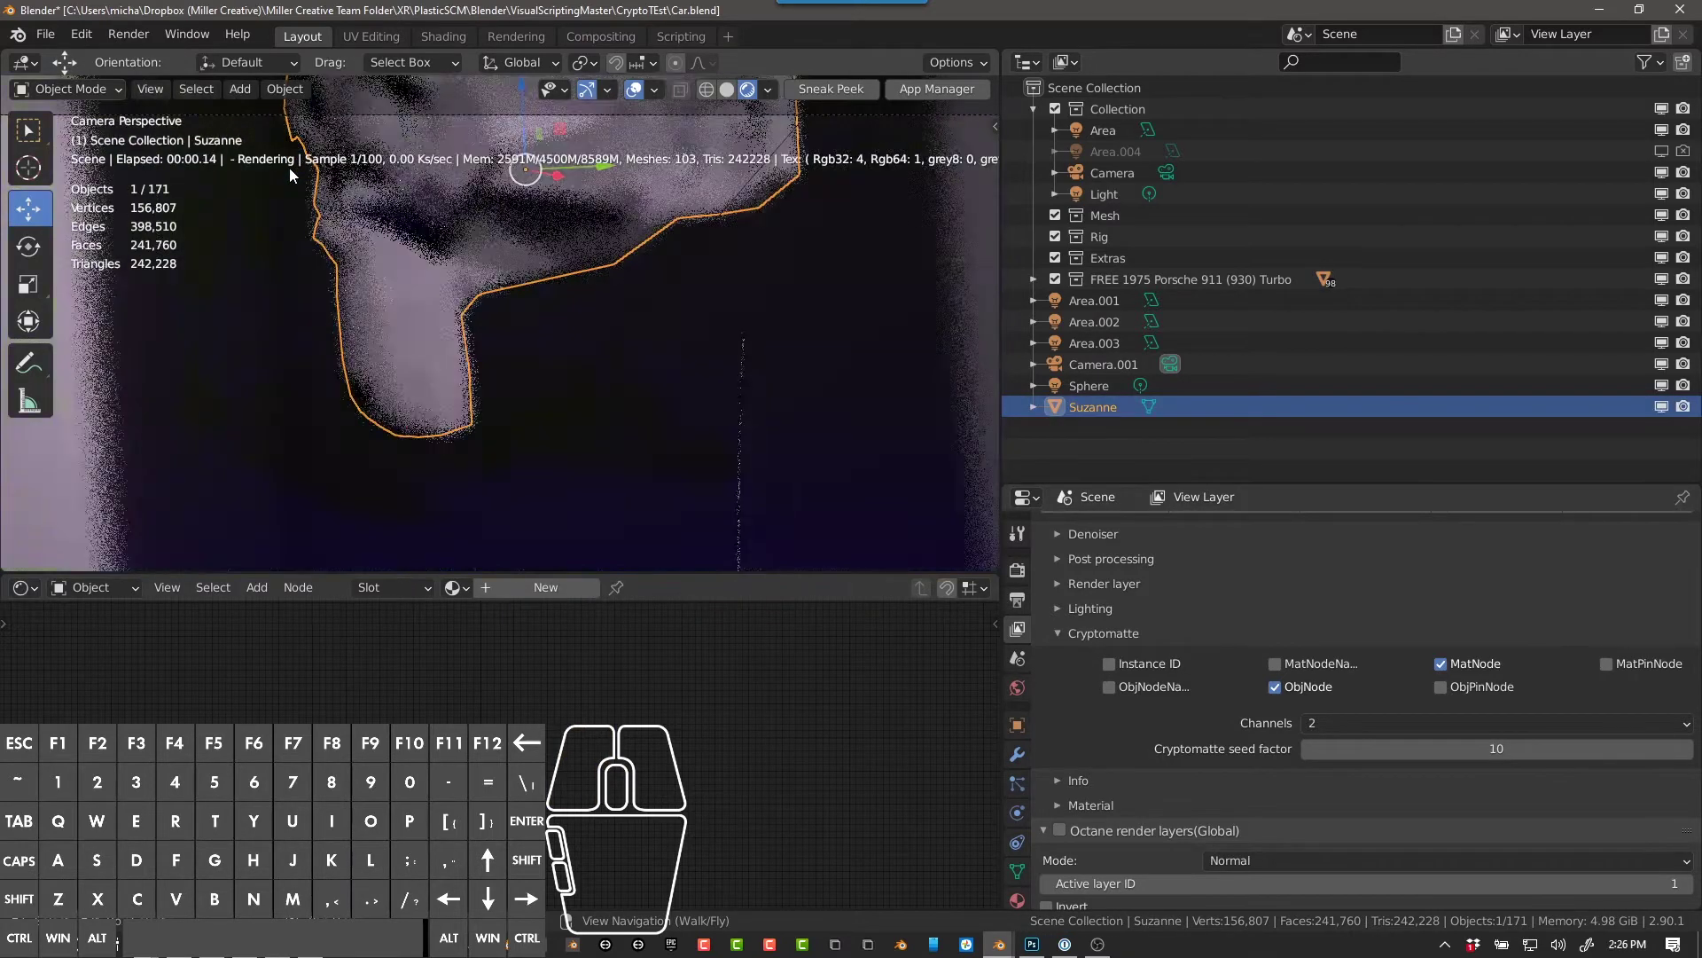
scroll(486, 227, up, 2)
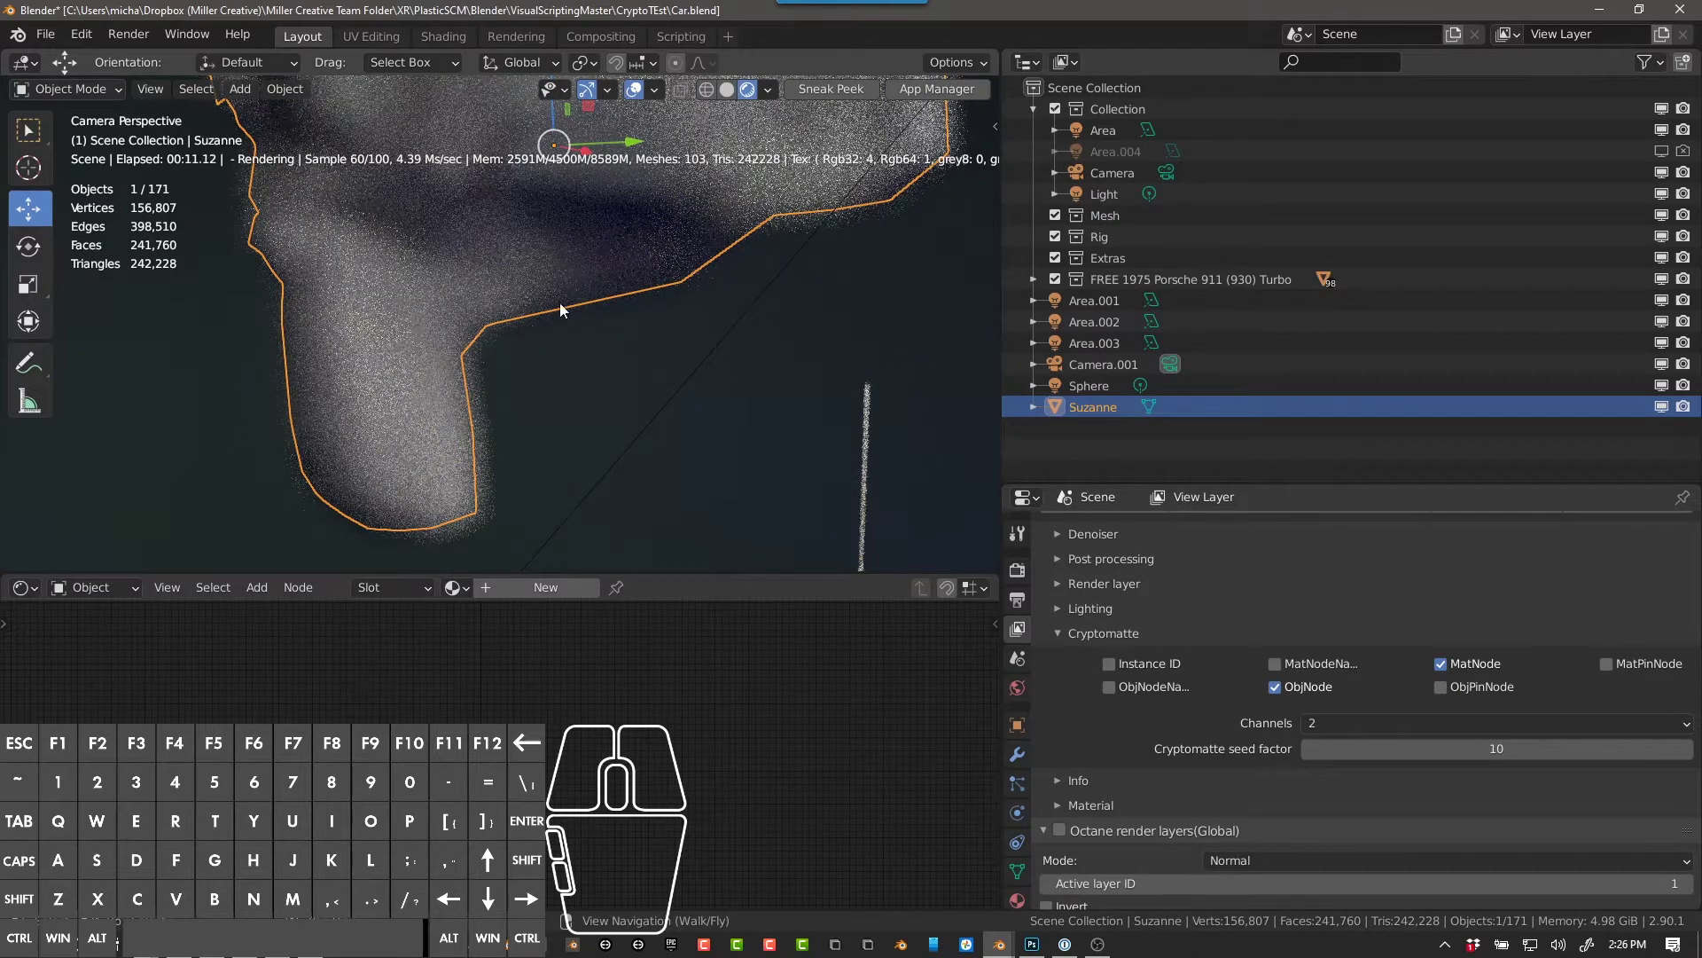
scroll(887, 403, down, 3)
middle_drag(885, 422, 612, 306)
middle_drag(736, 391, 670, 395)
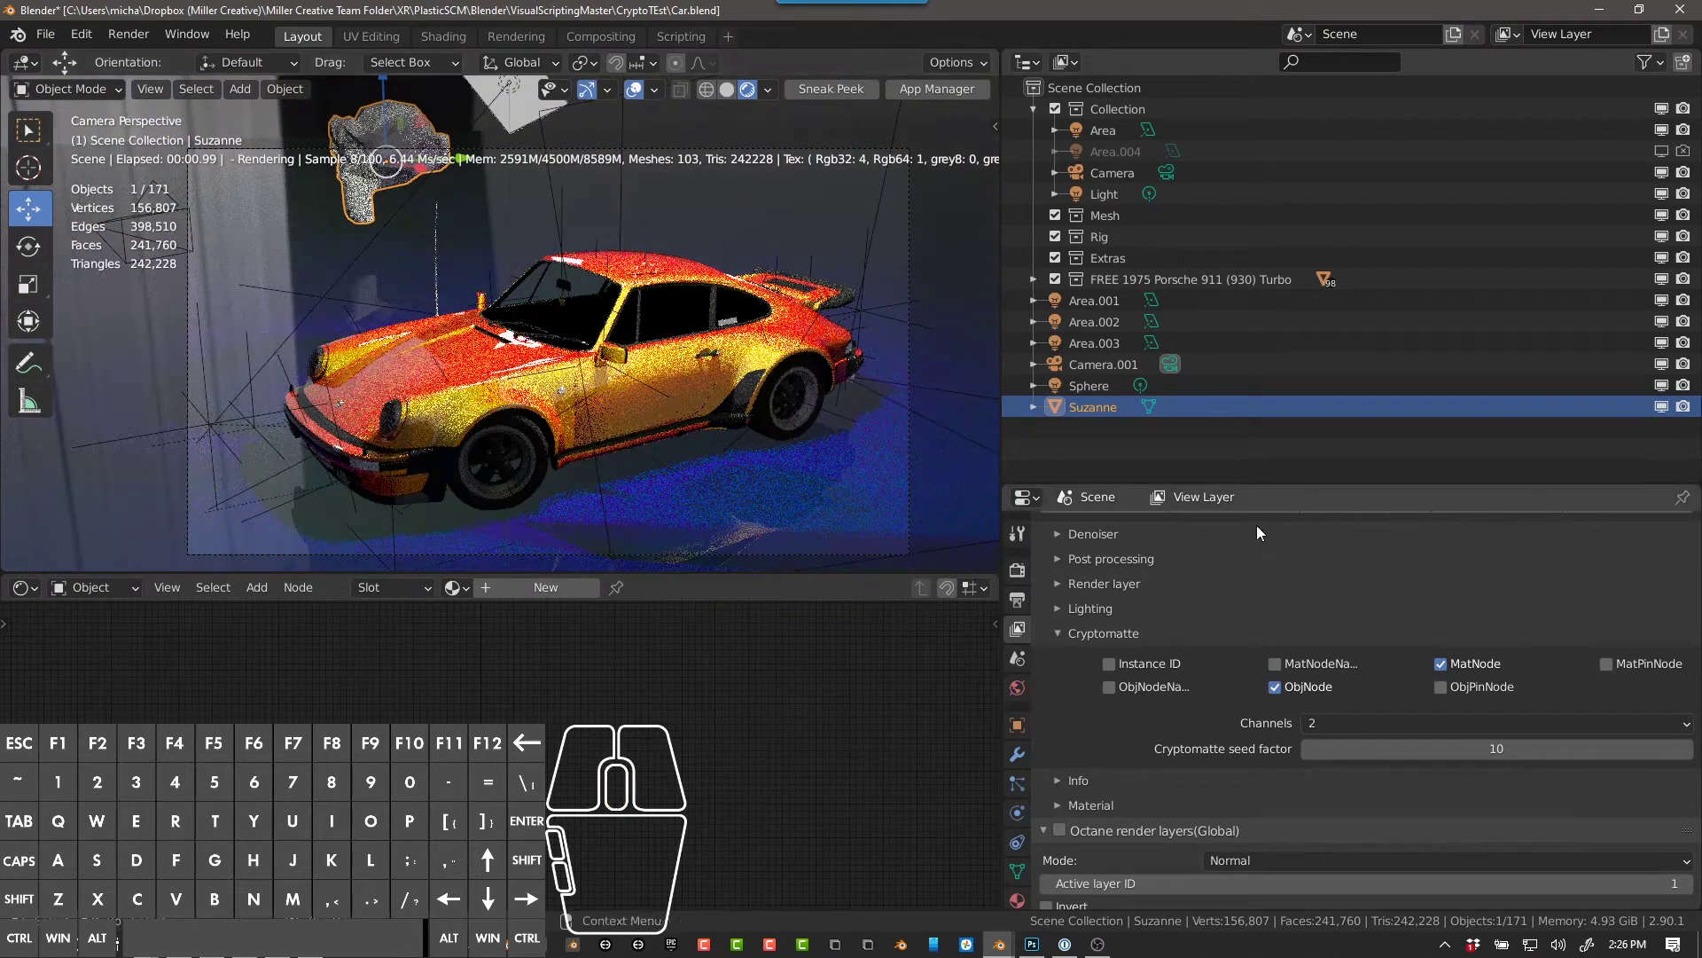
Step: Expand the Octane Output settings within the scene's output properties, with Octane Output enabled
click(1018, 601)
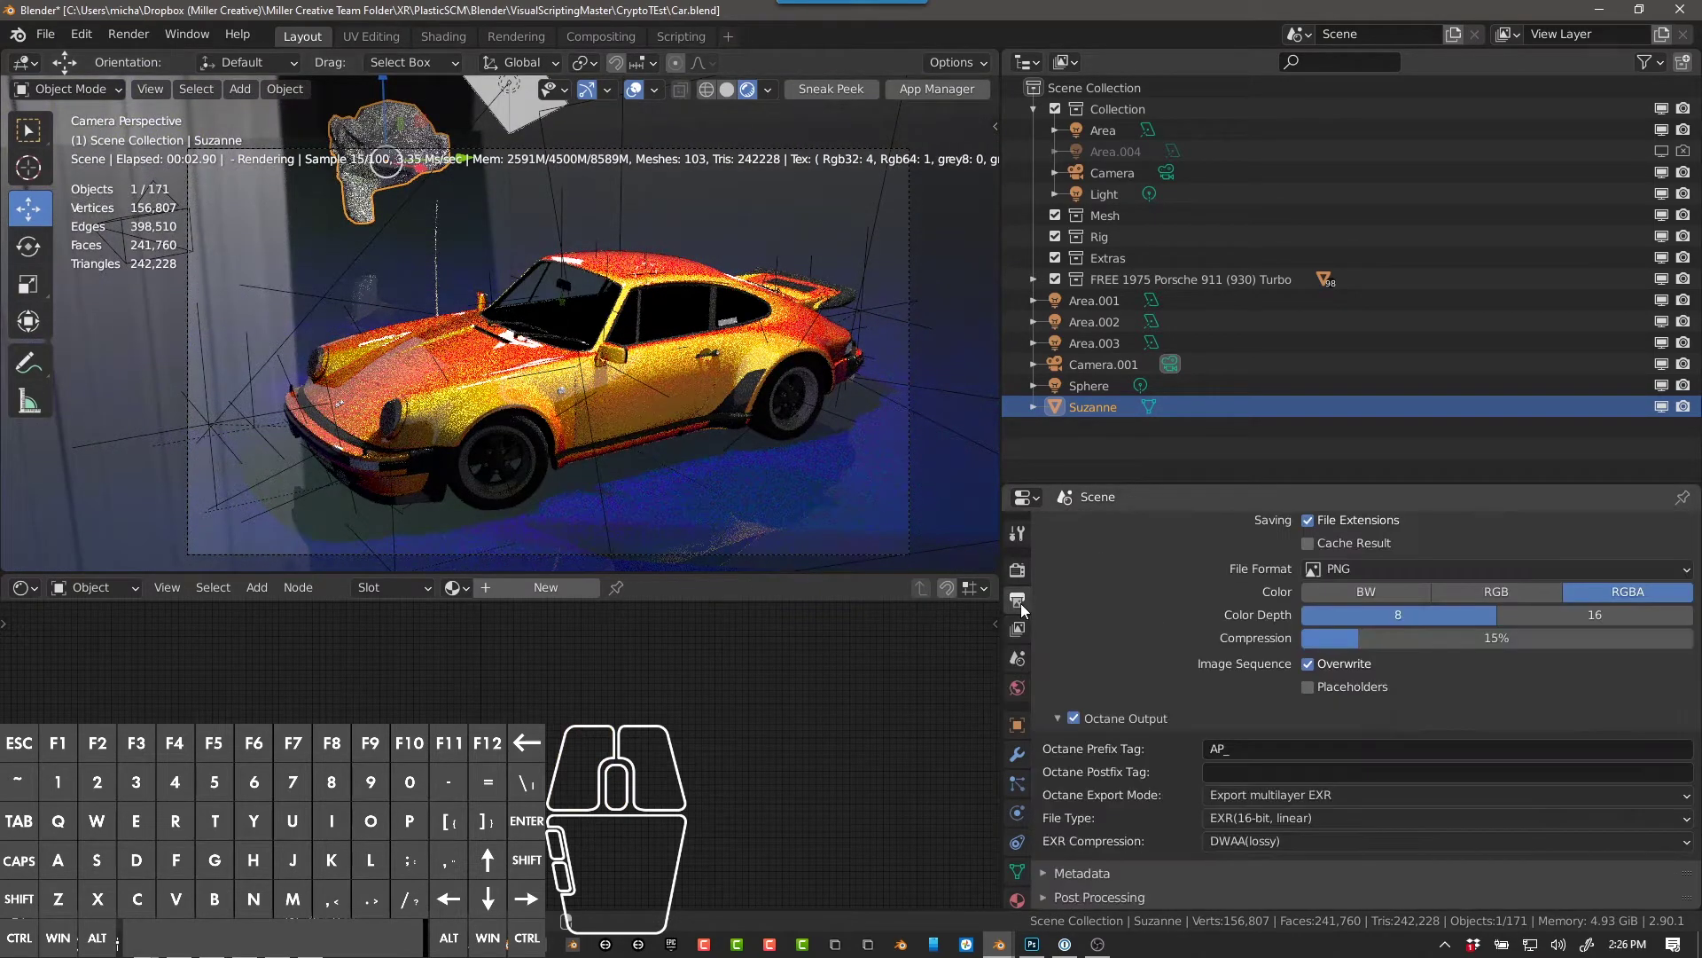
scroll(1108, 646, up, 5)
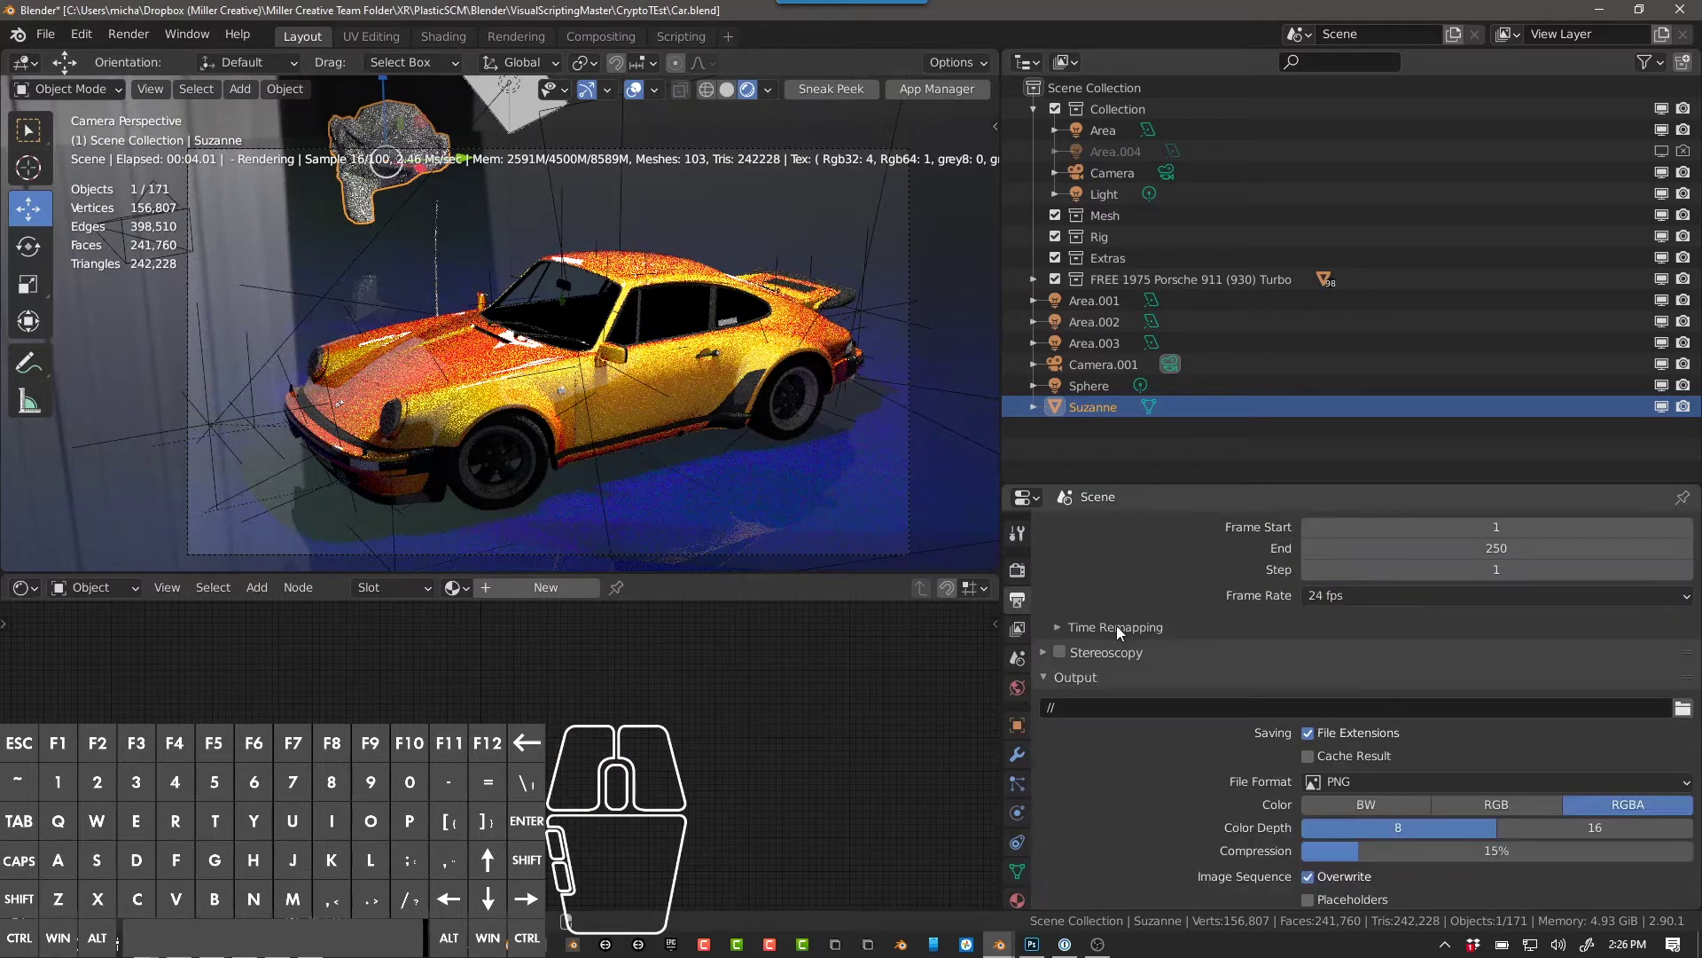
click(1100, 676)
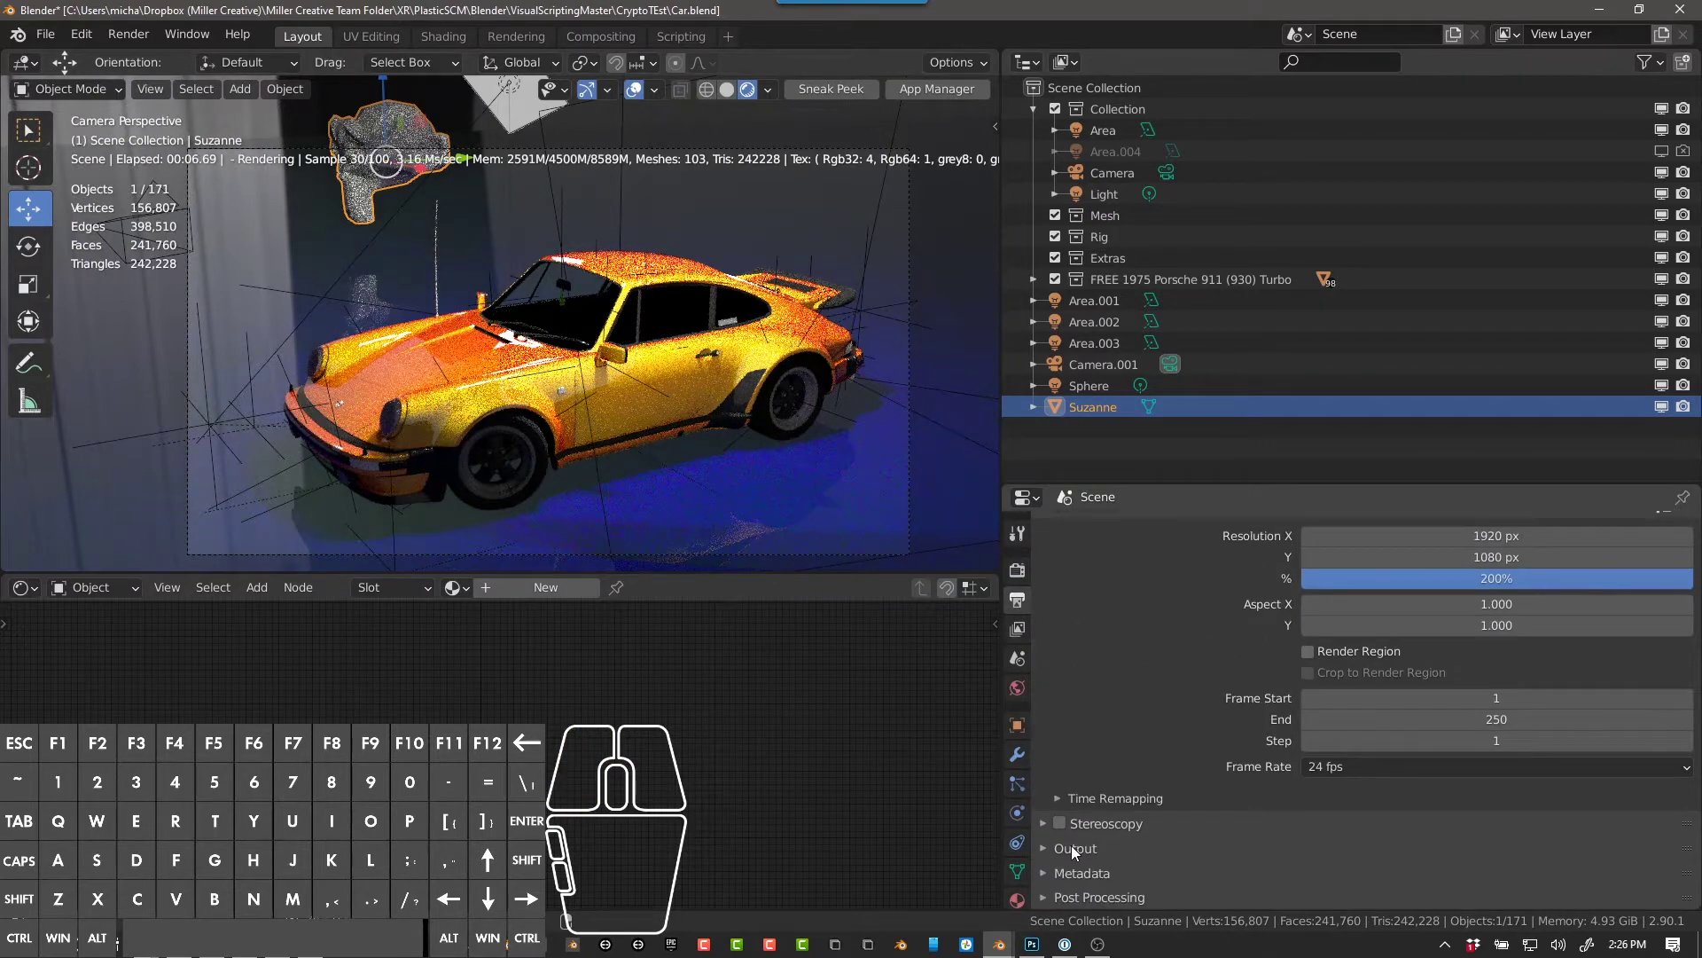
click(1073, 848)
scroll(1091, 780, down, 8)
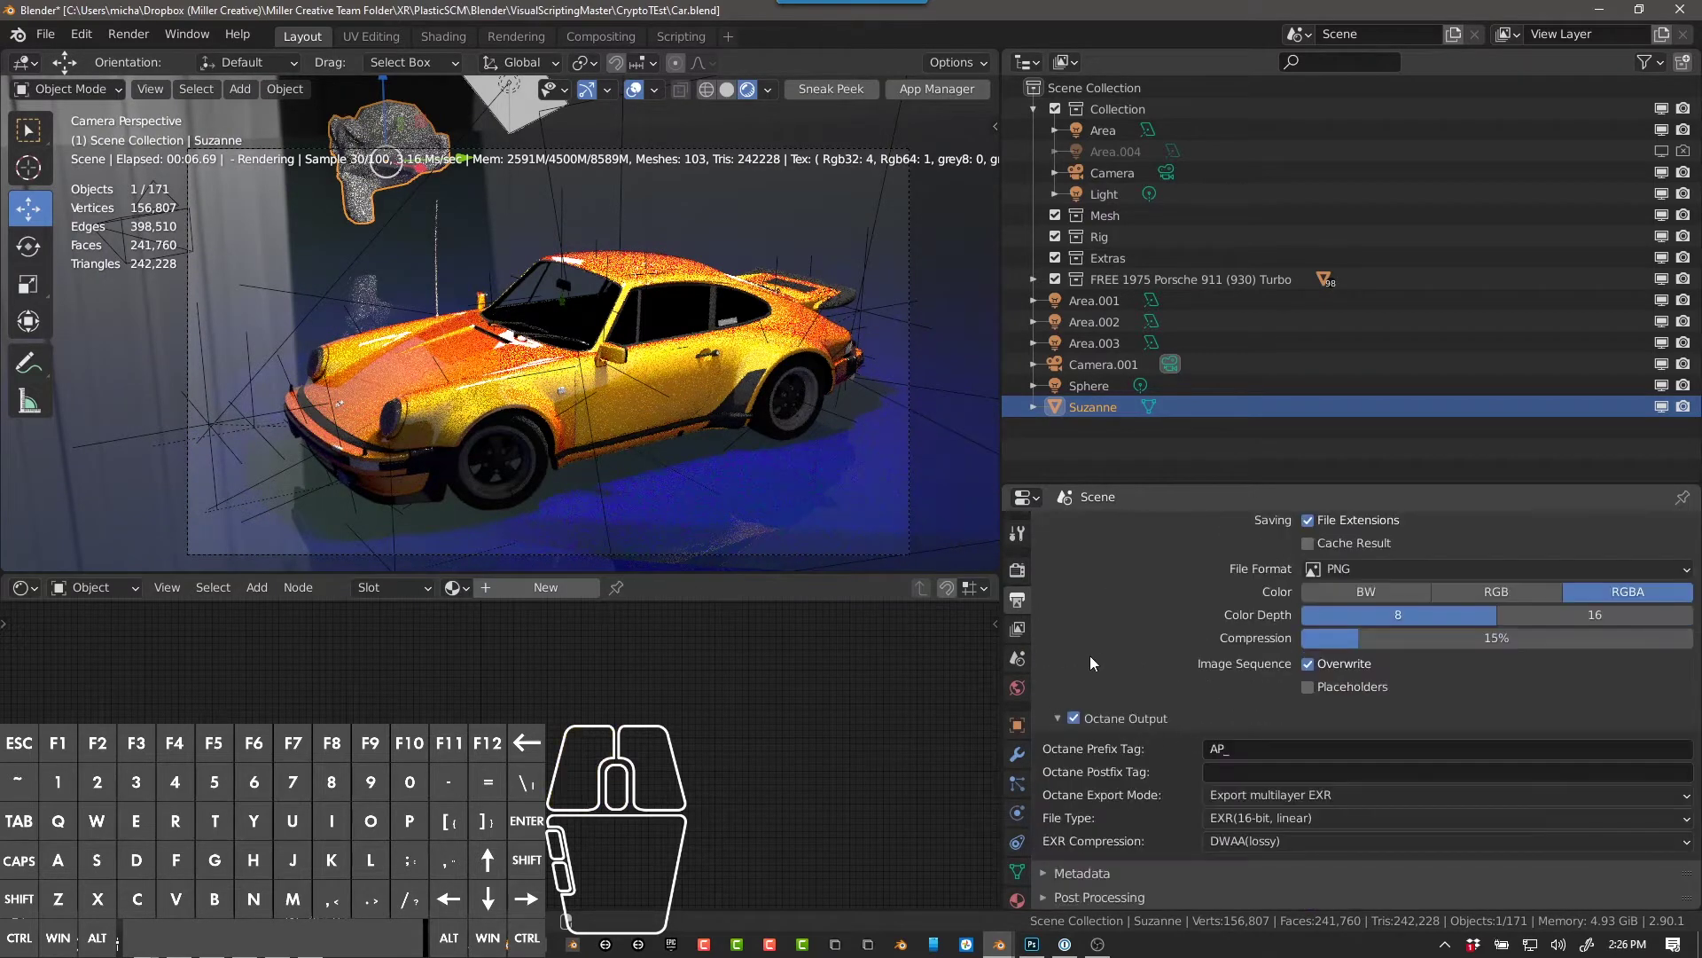
click(1058, 718)
click(1073, 847)
click(1076, 845)
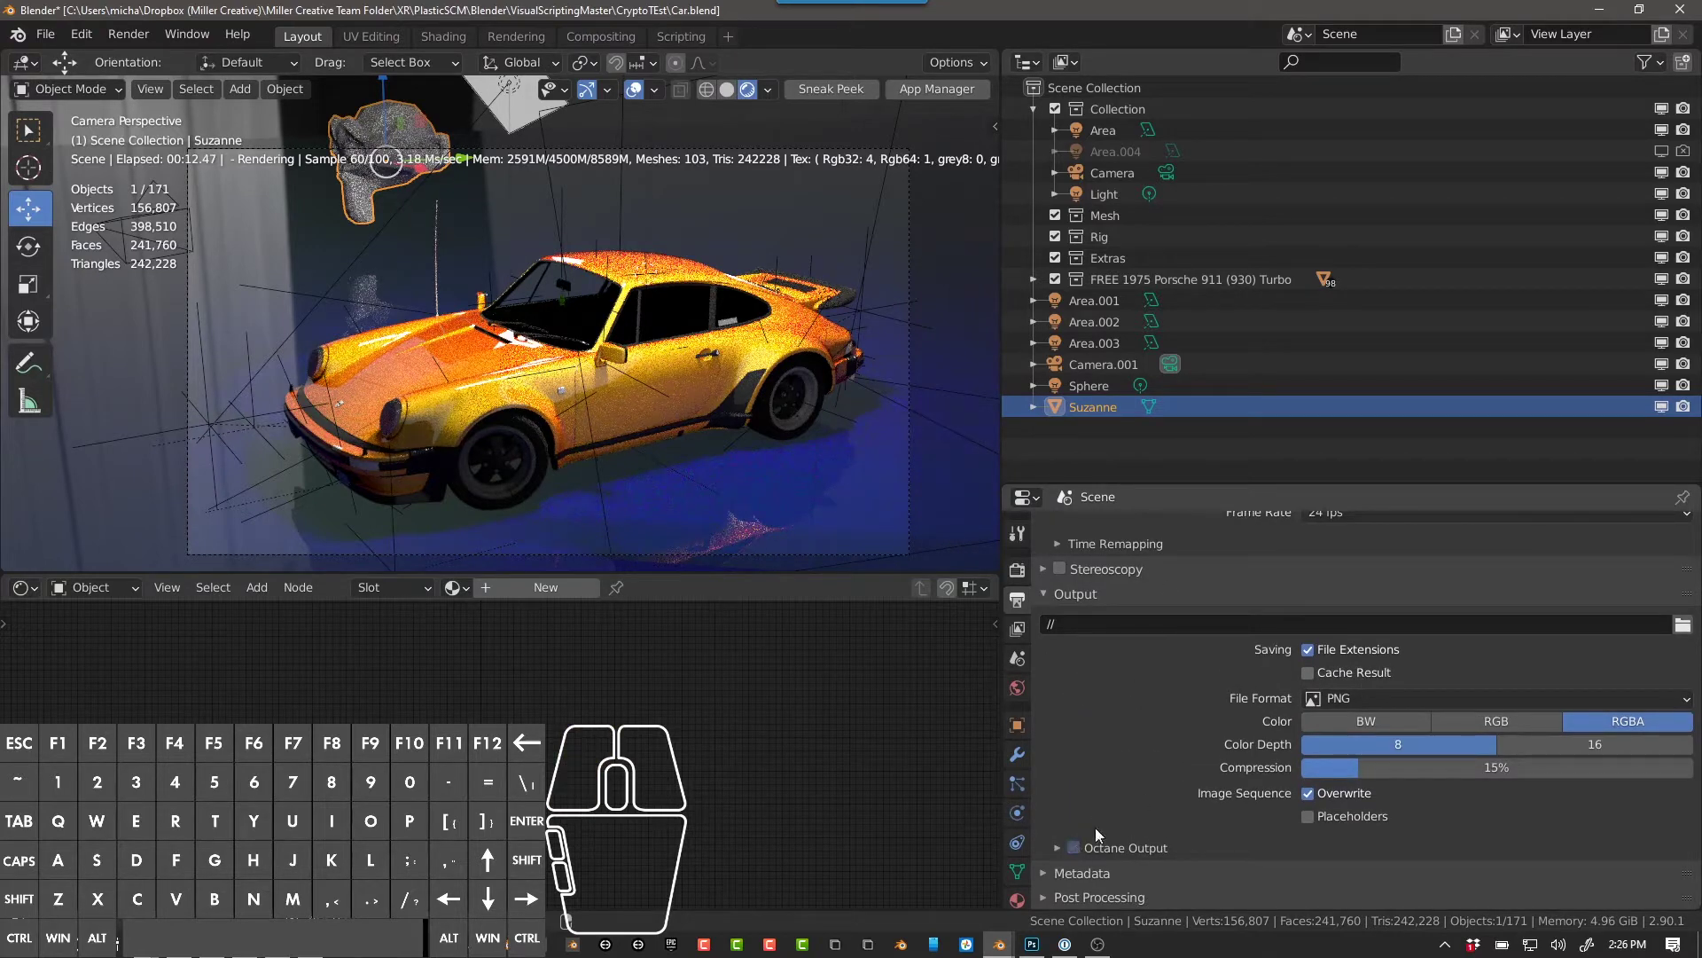
click(1056, 850)
scroll(1150, 785, down, 3)
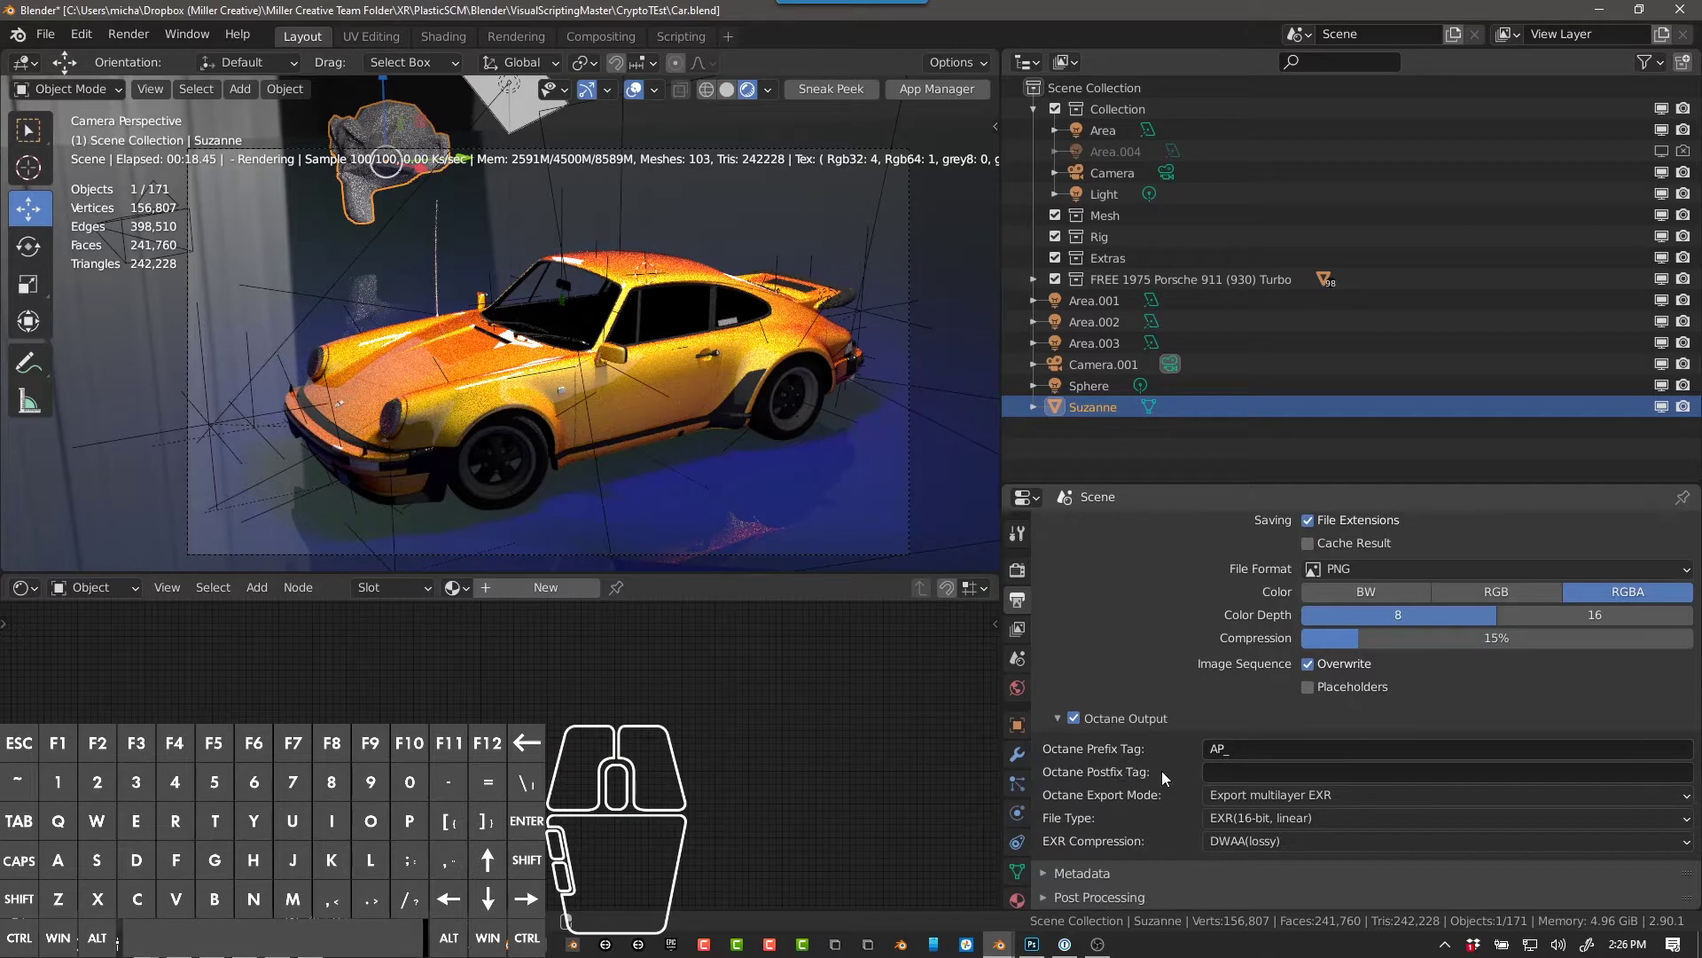
Step: Set the Octane export mode to Export multilayer EXR and the file type to EXR(16-bit, linear)
click(1242, 800)
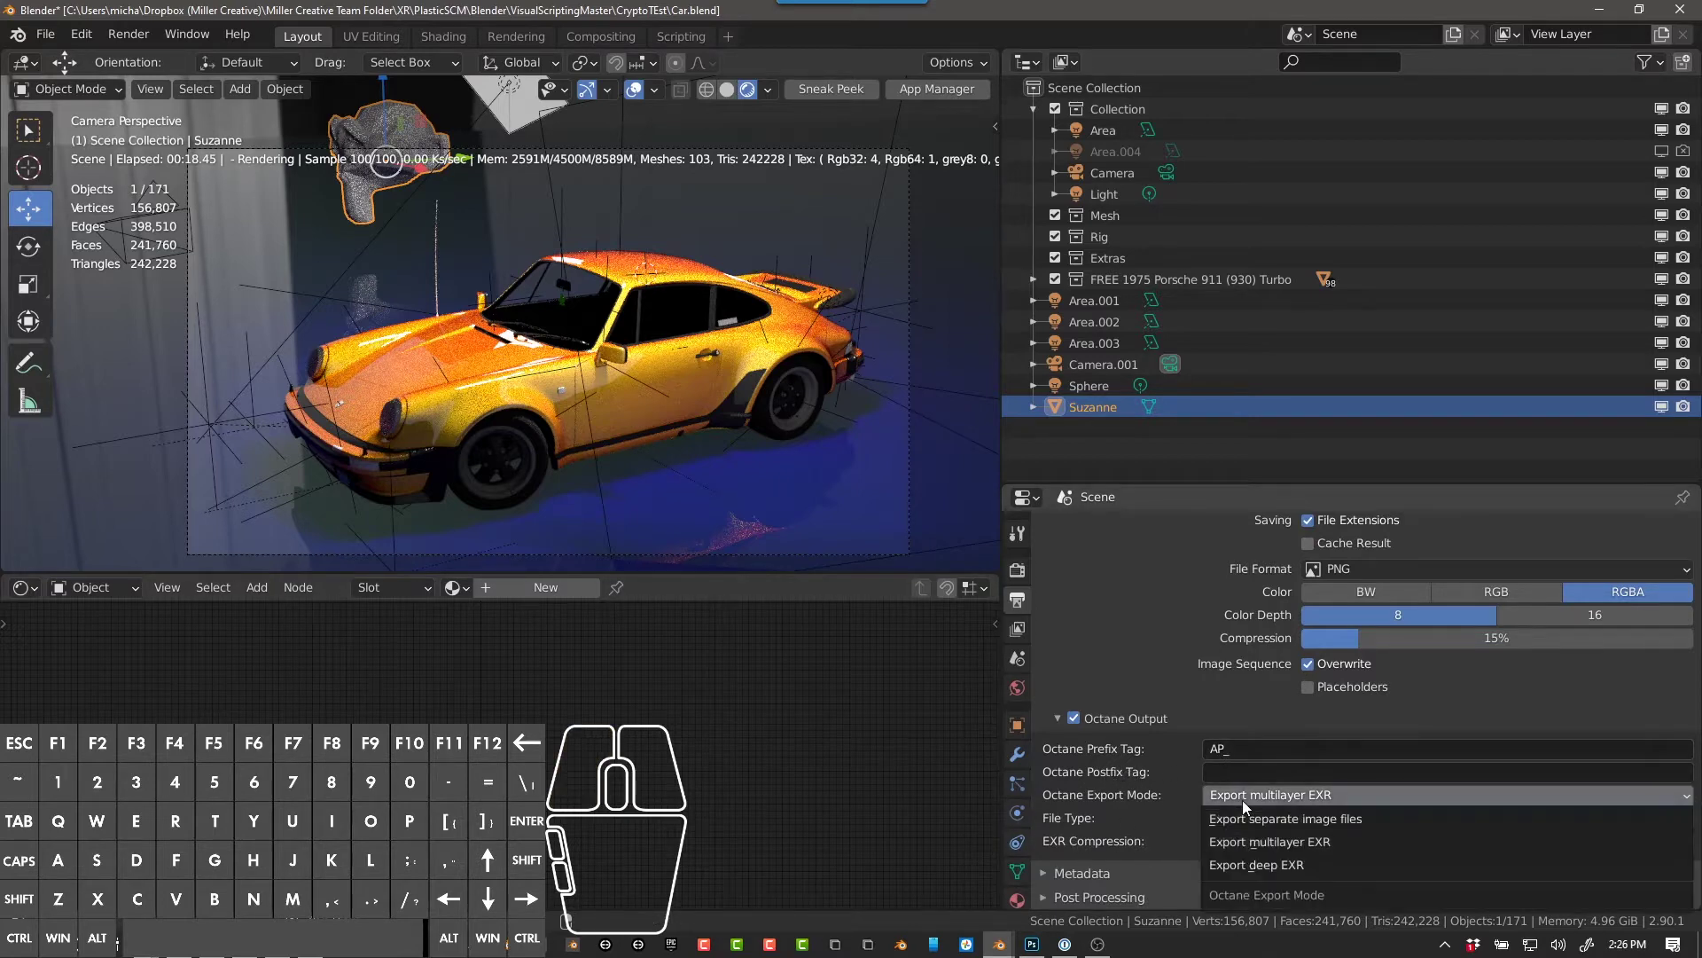
click(1234, 793)
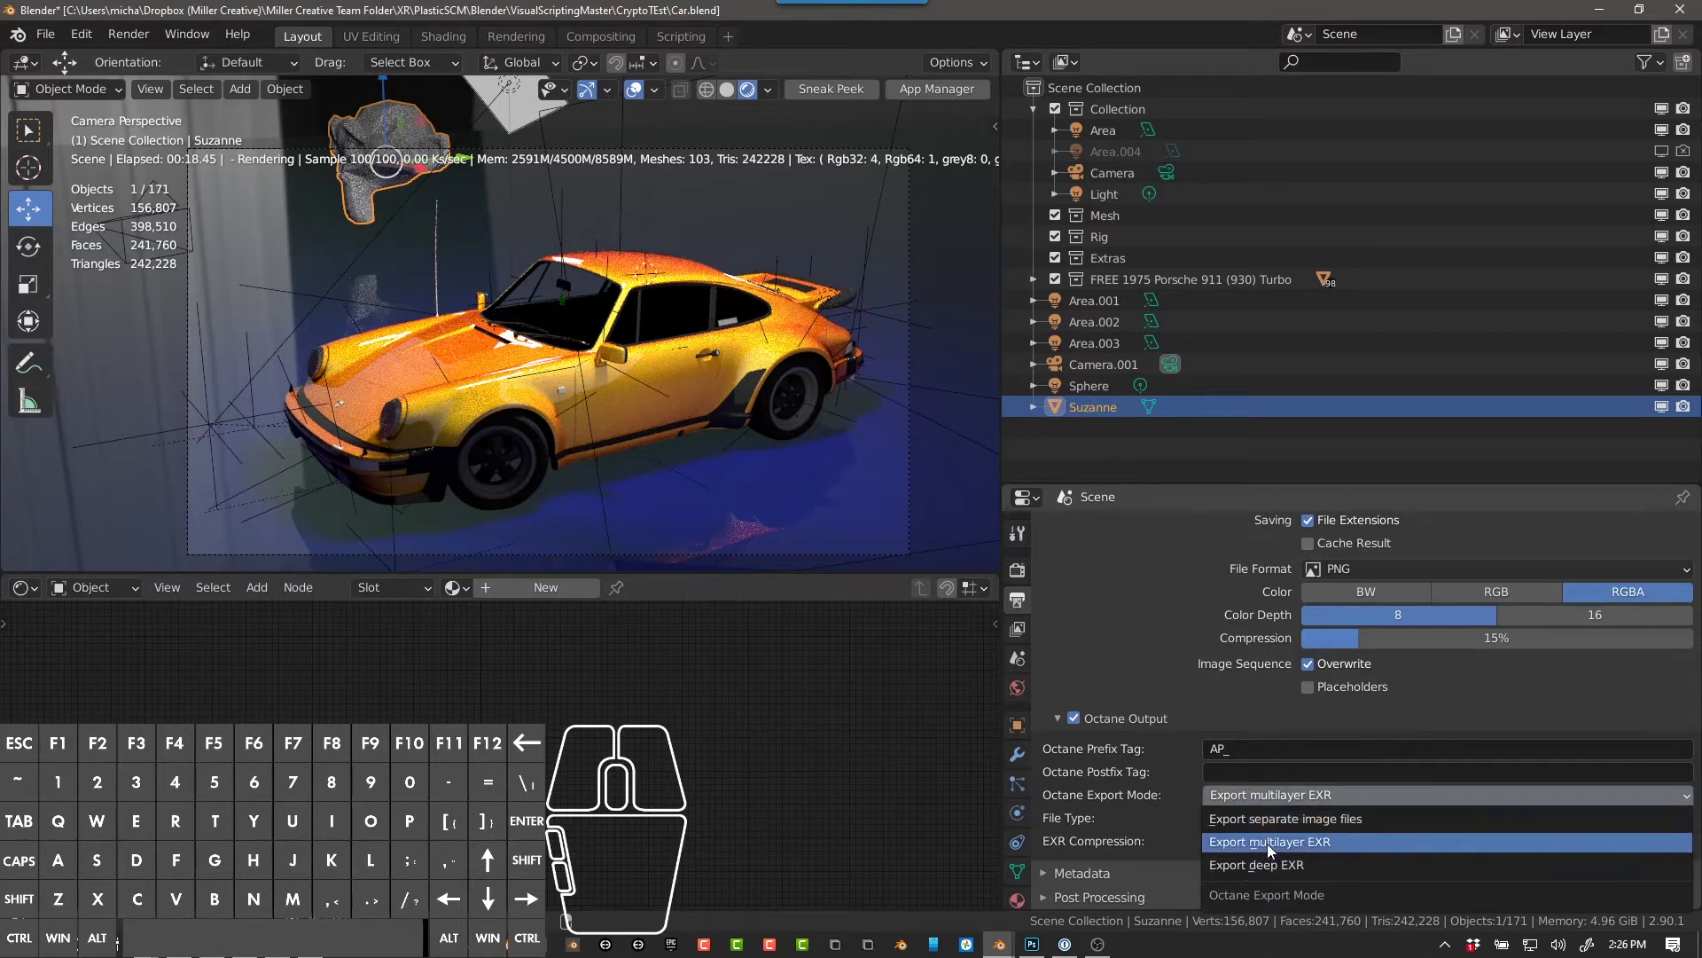
click(1267, 843)
click(1228, 818)
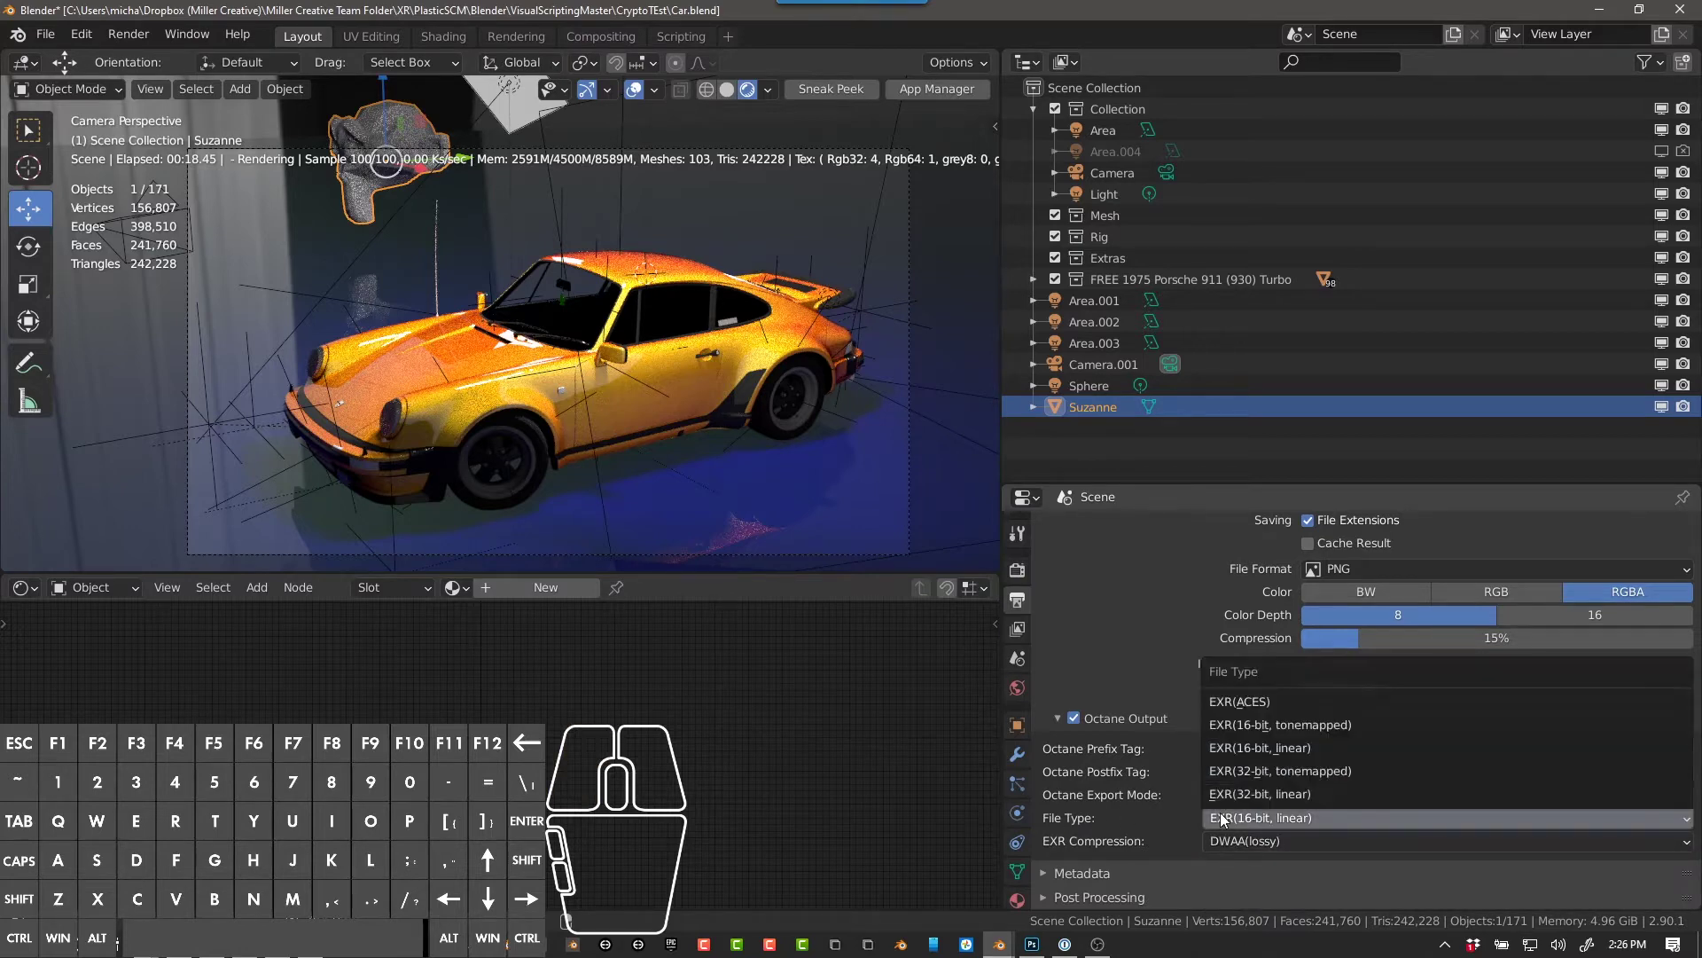
click(1299, 747)
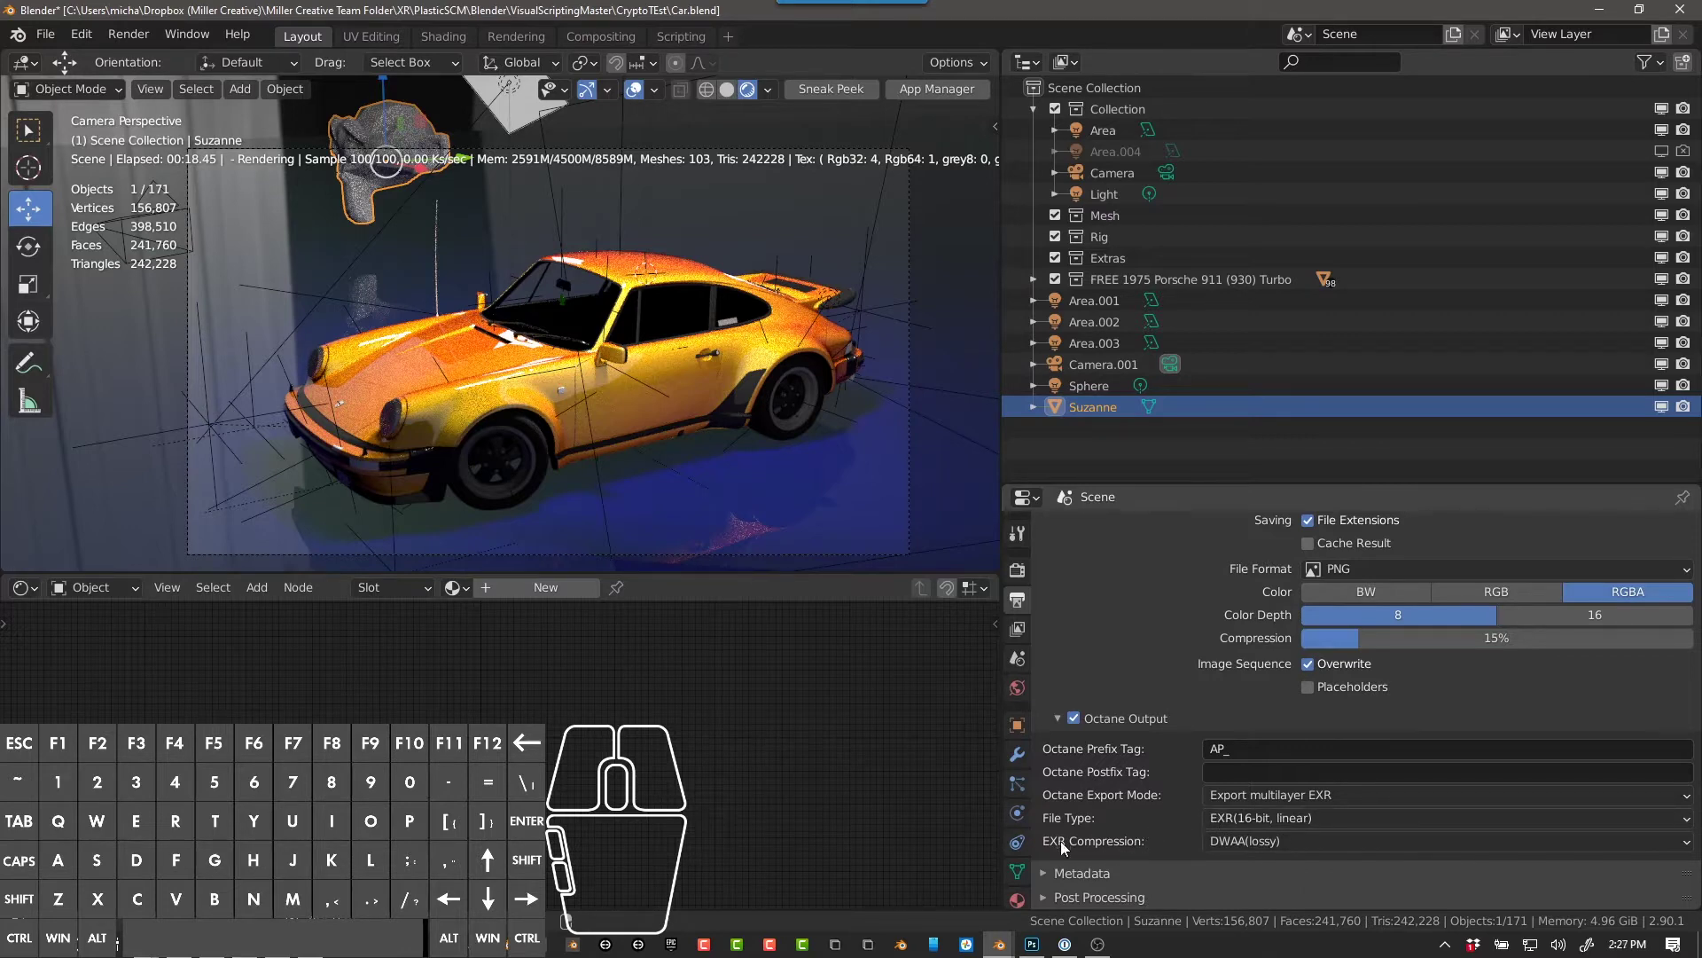
Step: Set the EXR compression of the Octane output to DWAA(lossy)
click(1220, 842)
click(1226, 848)
click(1268, 839)
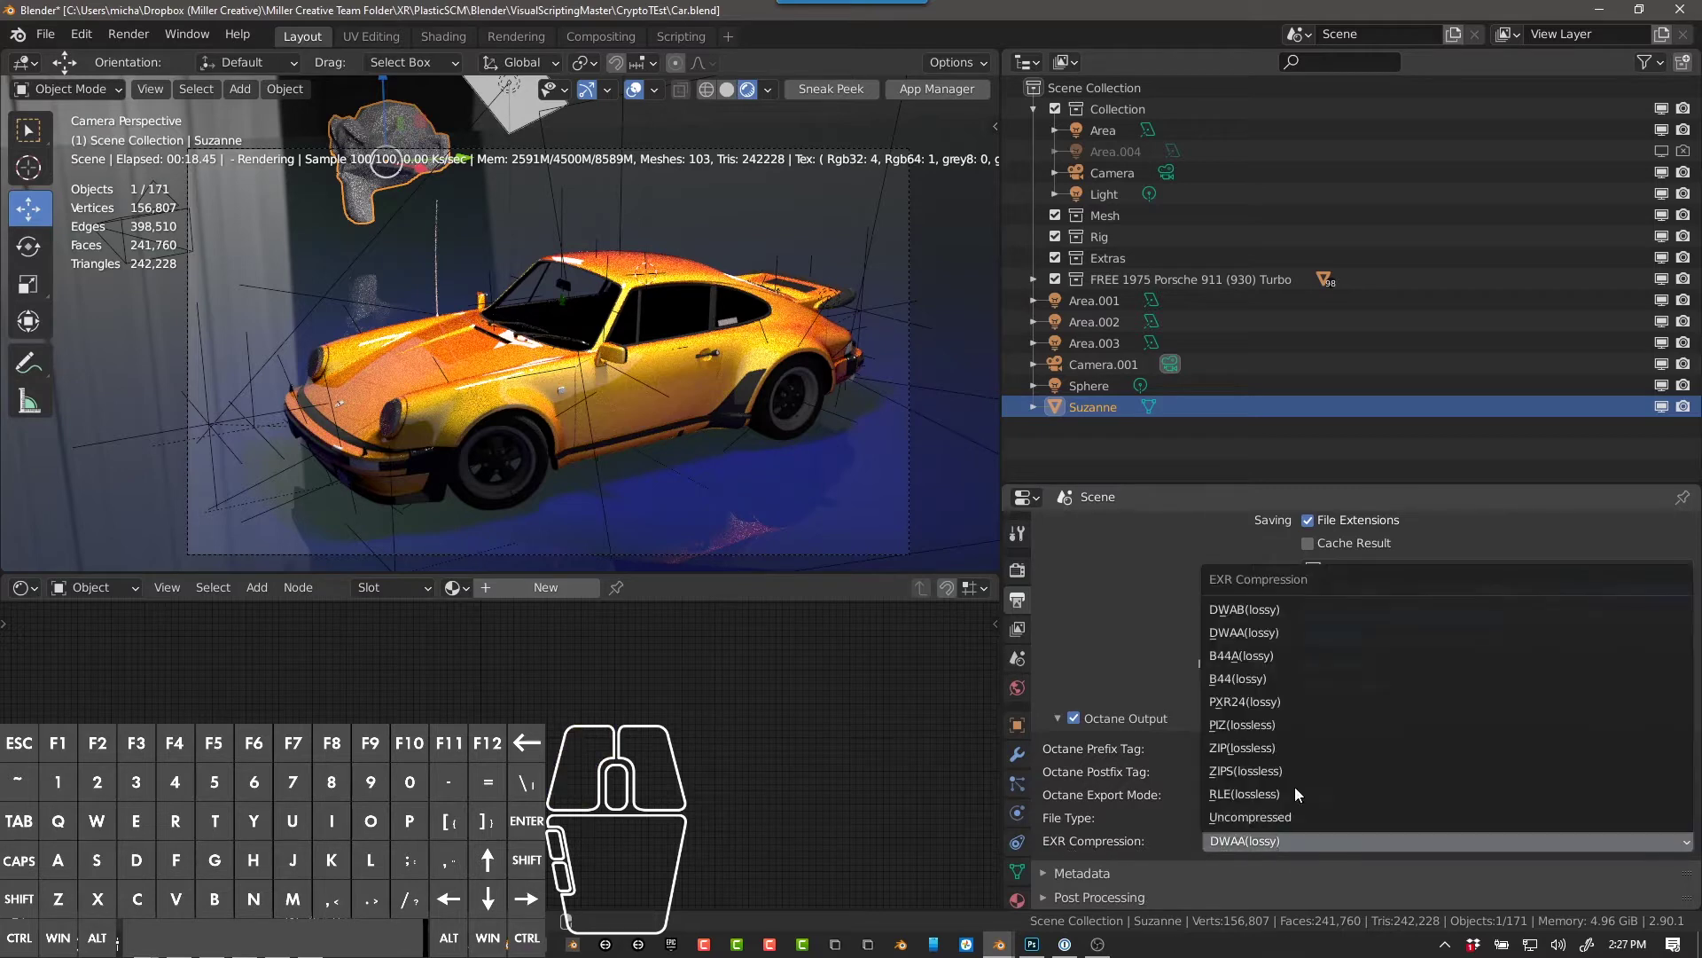
click(1263, 637)
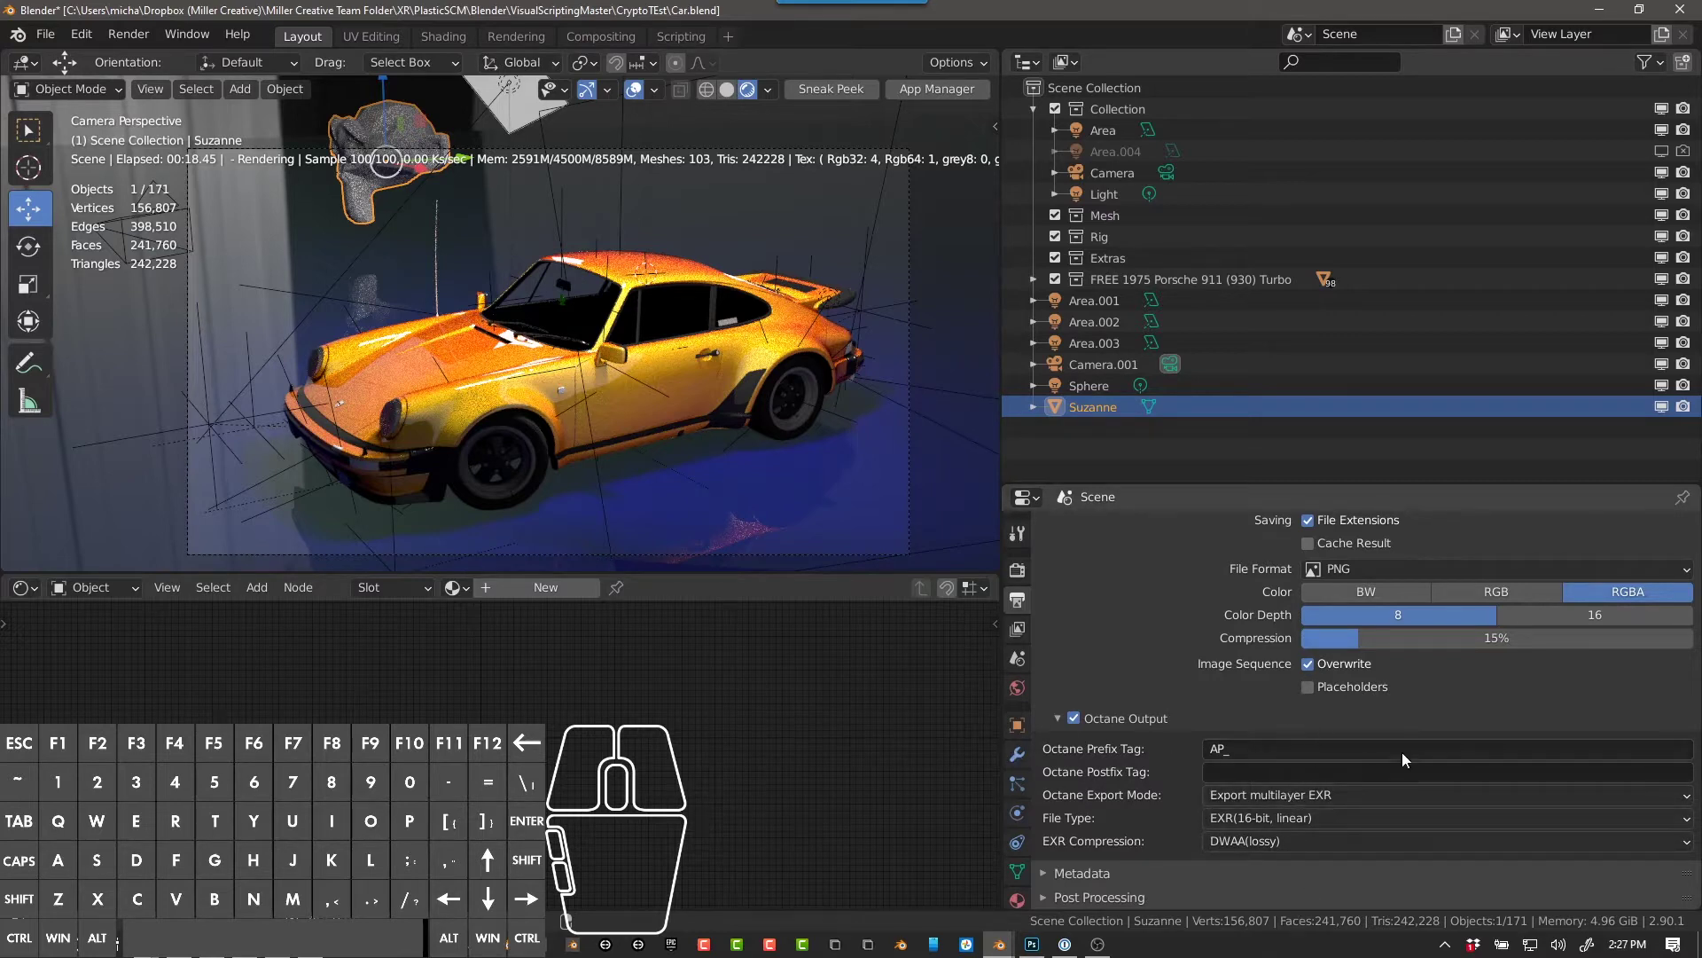
Step: Check the scene's output path without changing it, and save the Car.blend file
scroll(1098, 780, up, 3)
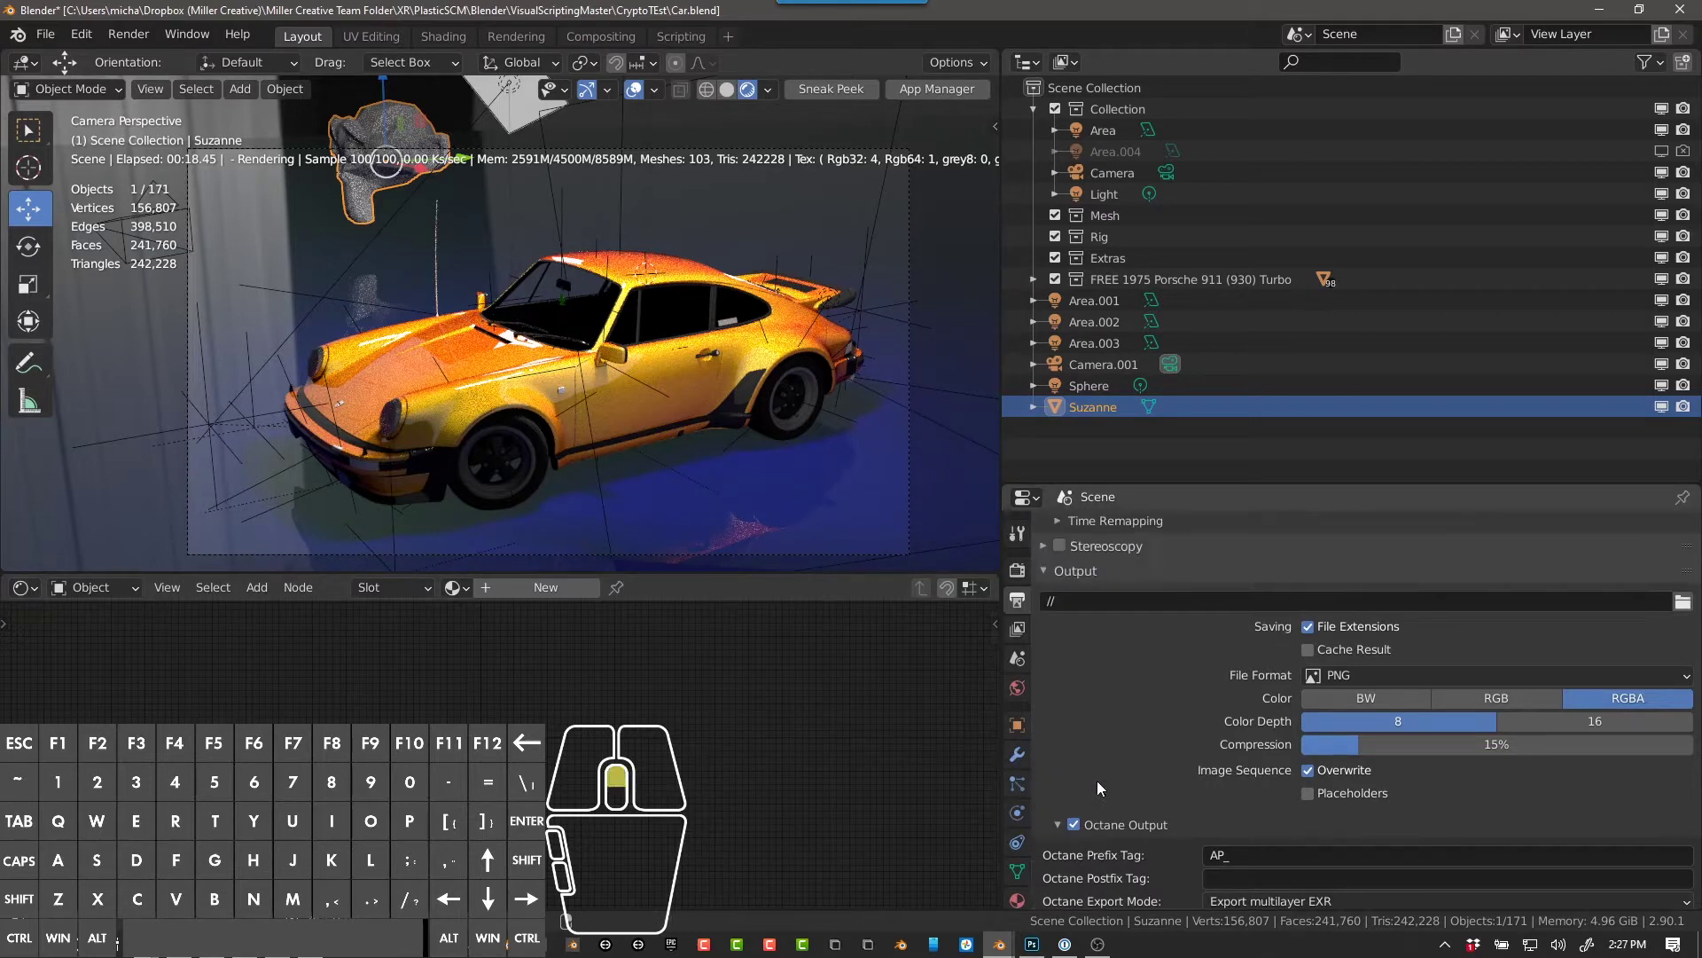
click(1065, 601)
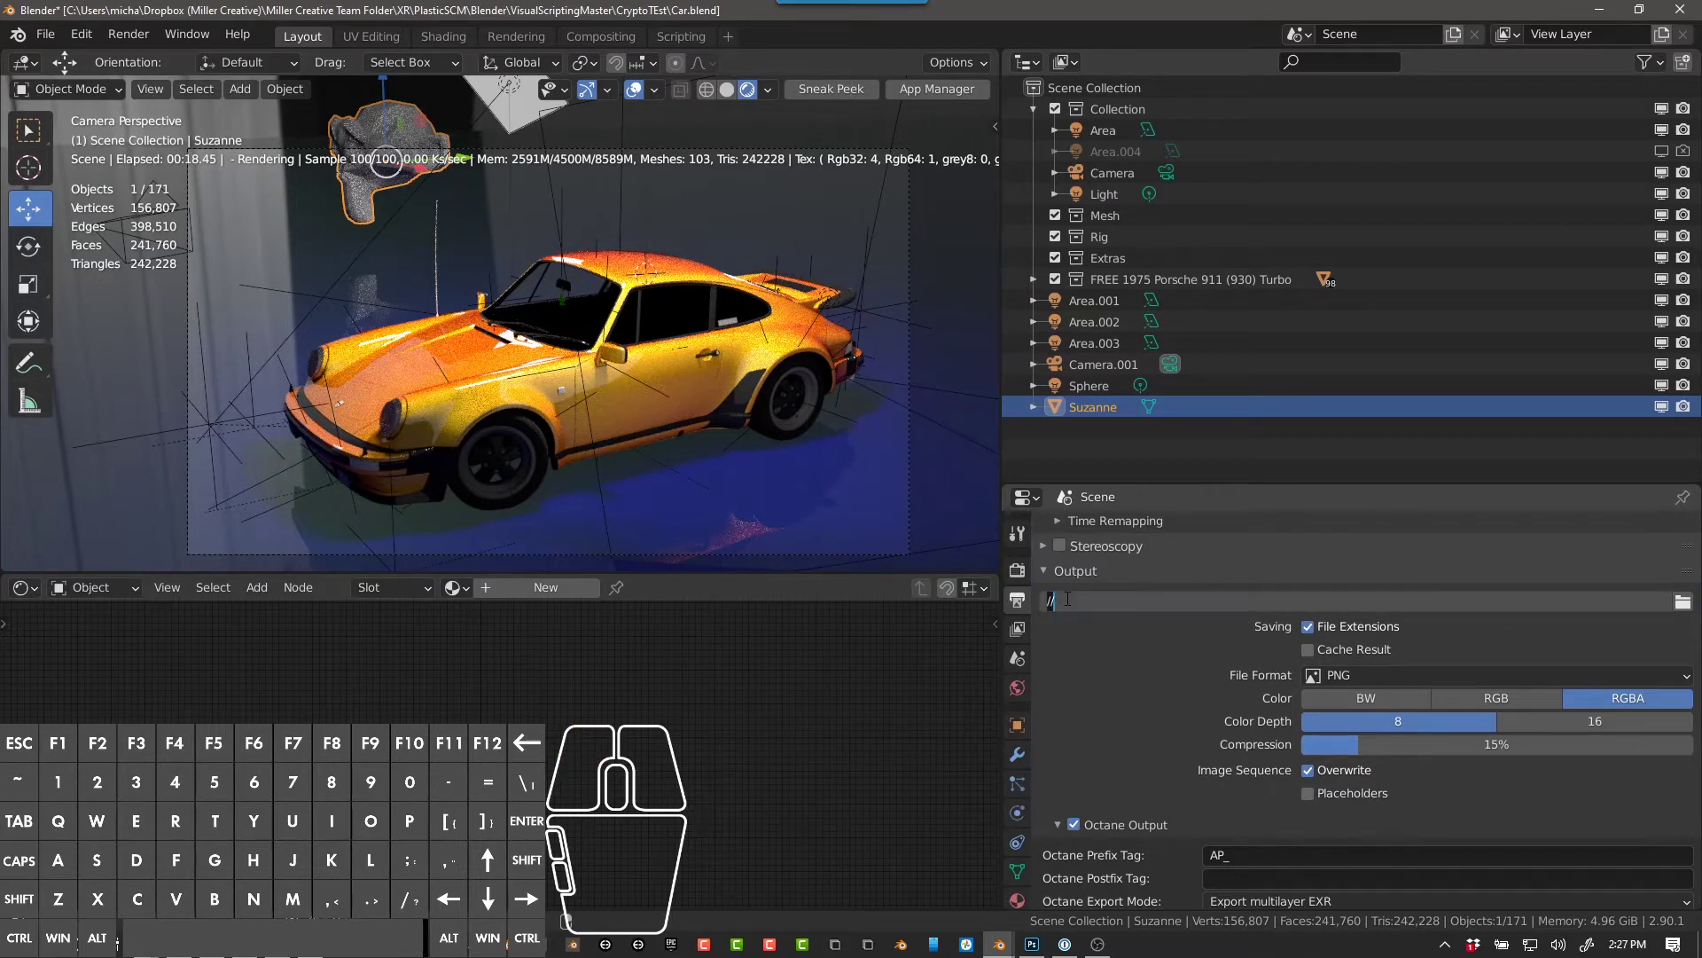
click(1057, 635)
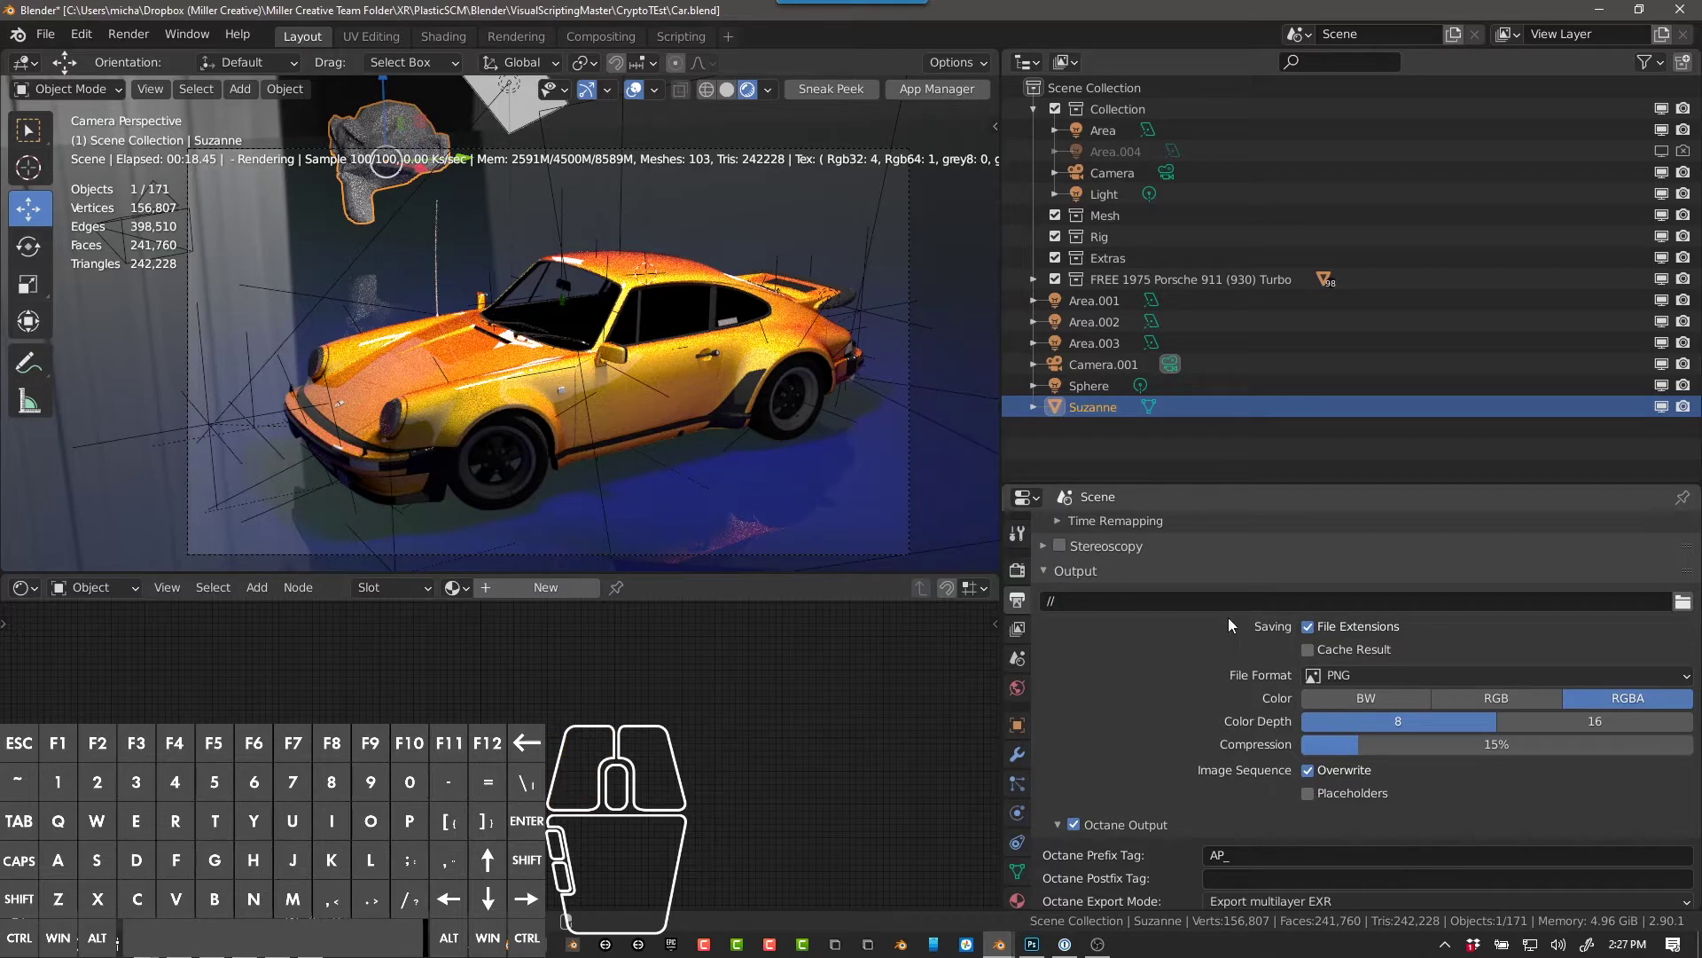
key(shift+grave)
key(Escape)
key(ctrl+s)
scroll(1476, 780, down, 3)
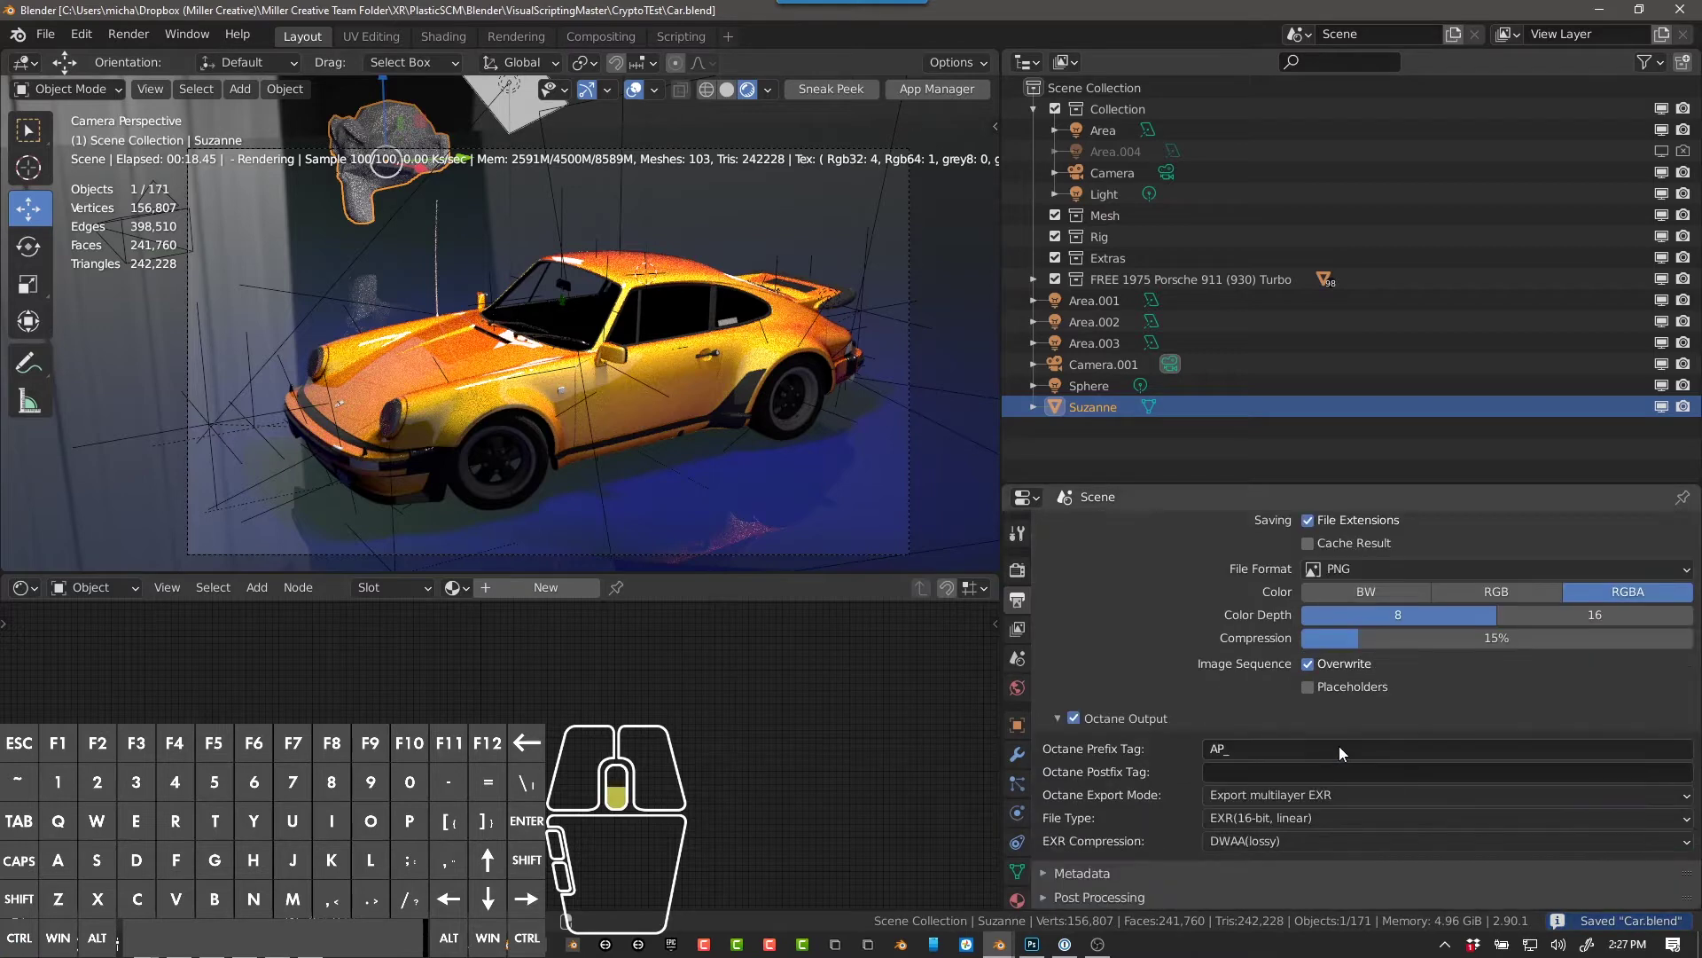
Step: Show the view layer's render passes with all their categories collapsed
click(1020, 628)
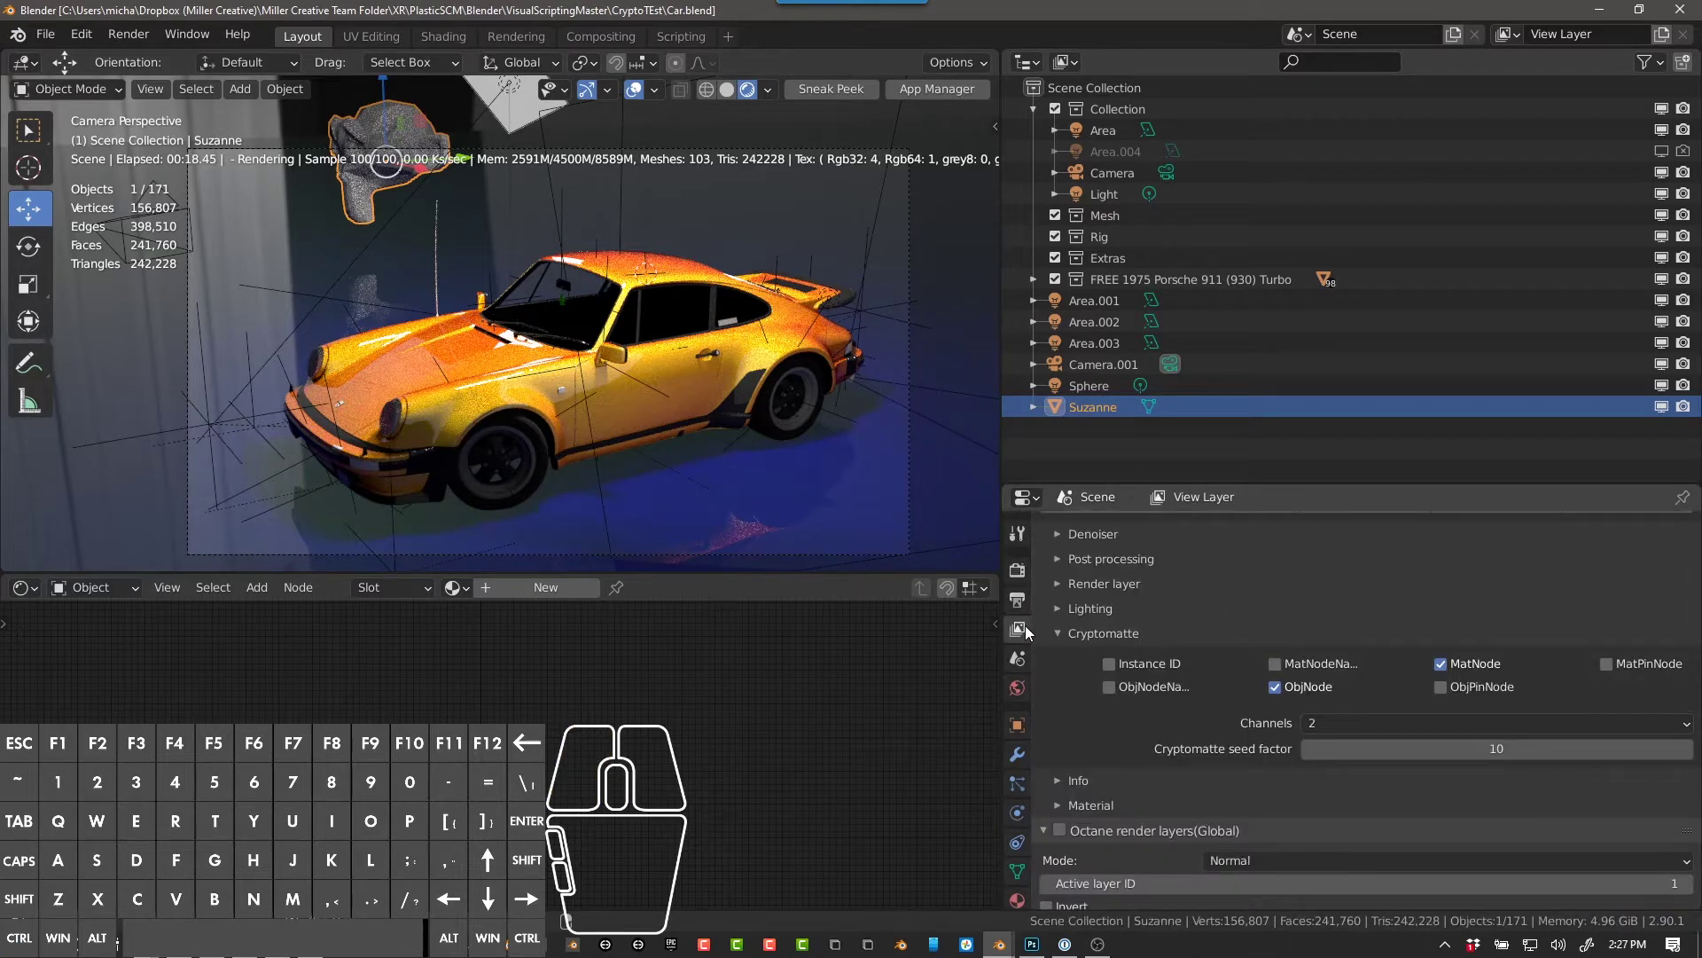
scroll(1153, 692, down, 8)
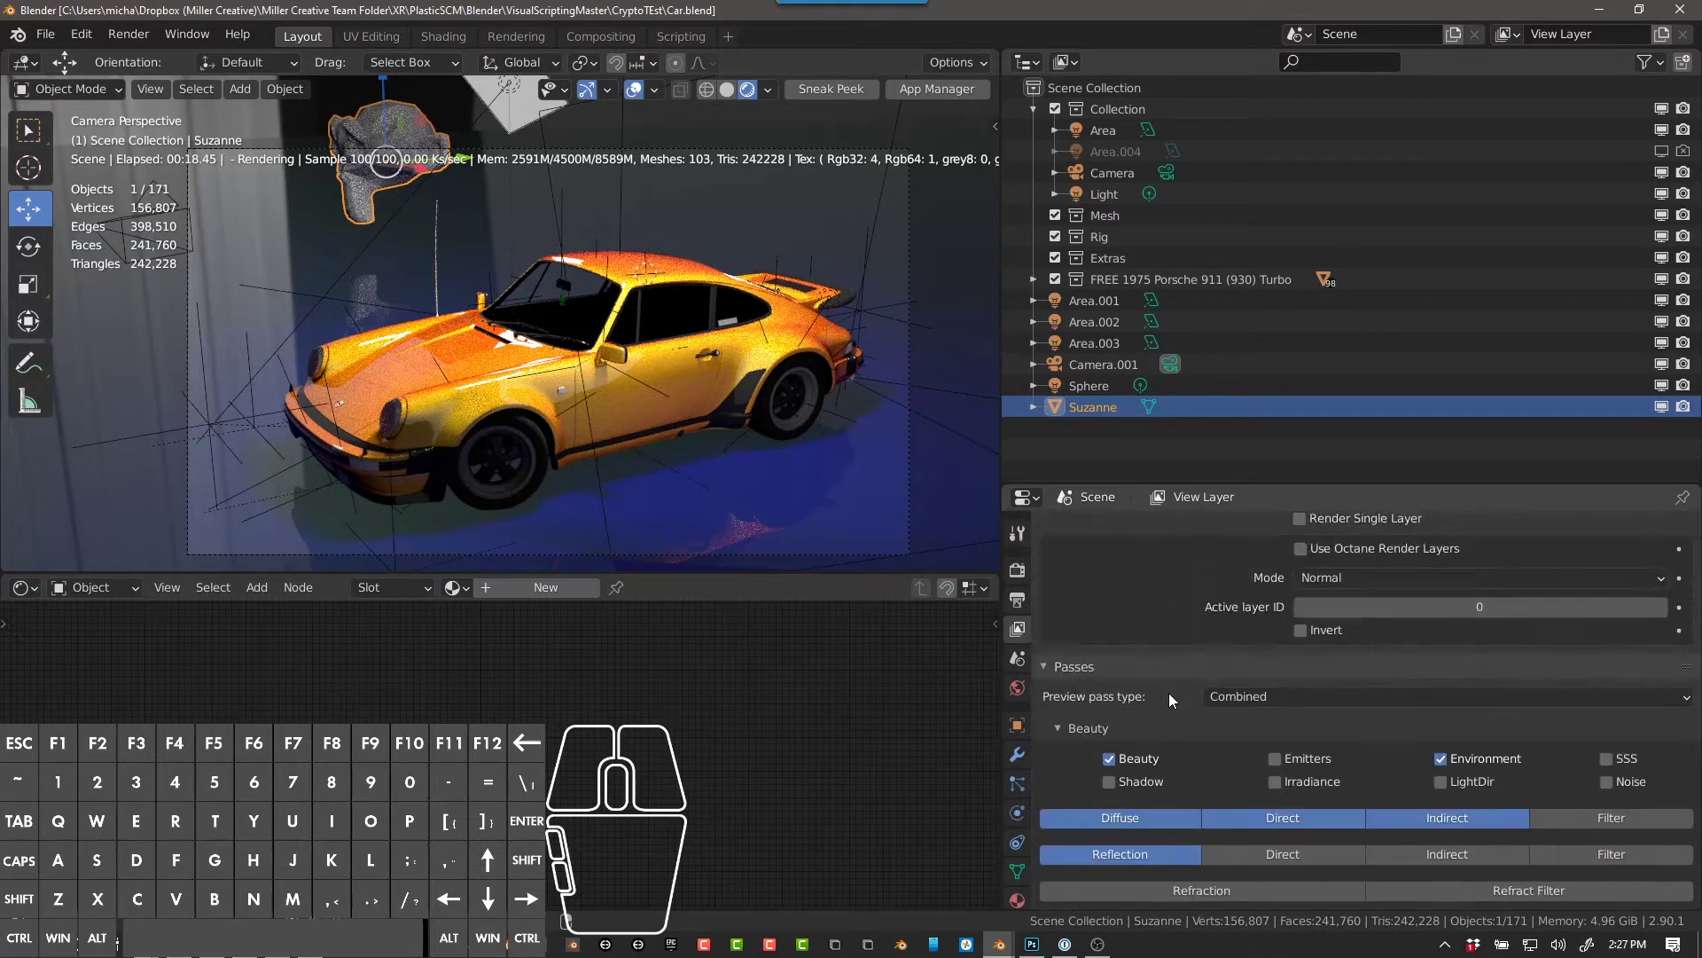
scroll(1152, 696, up, 8)
scroll(1077, 674, up, 10)
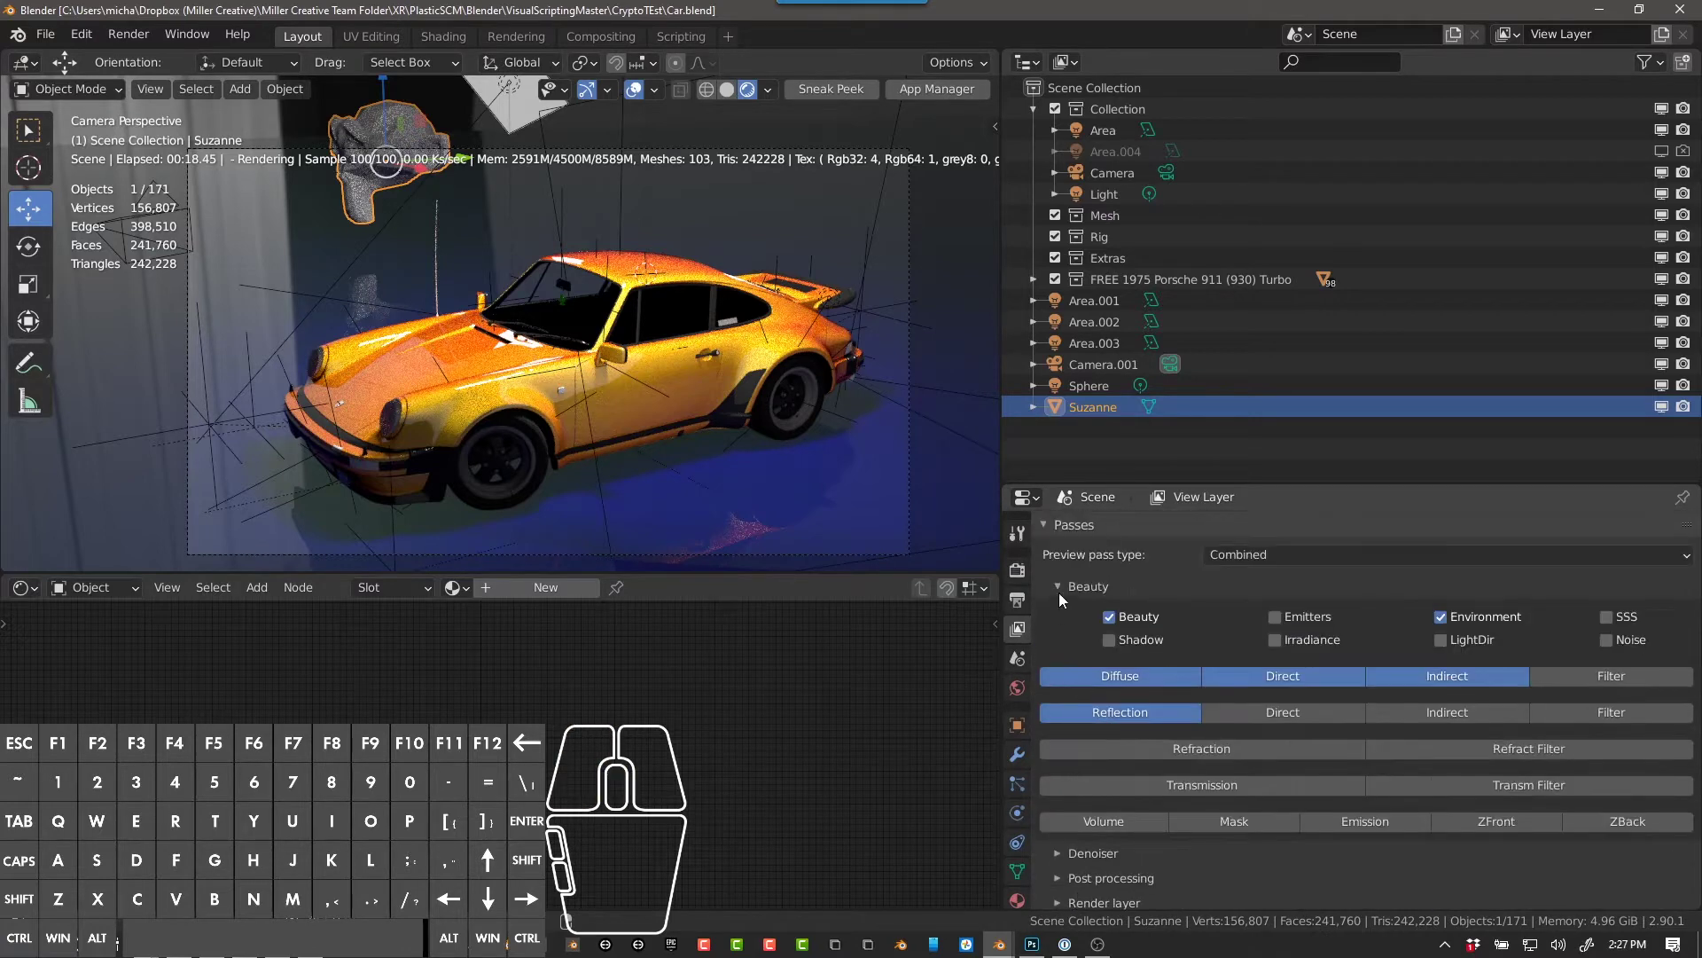
click(1064, 725)
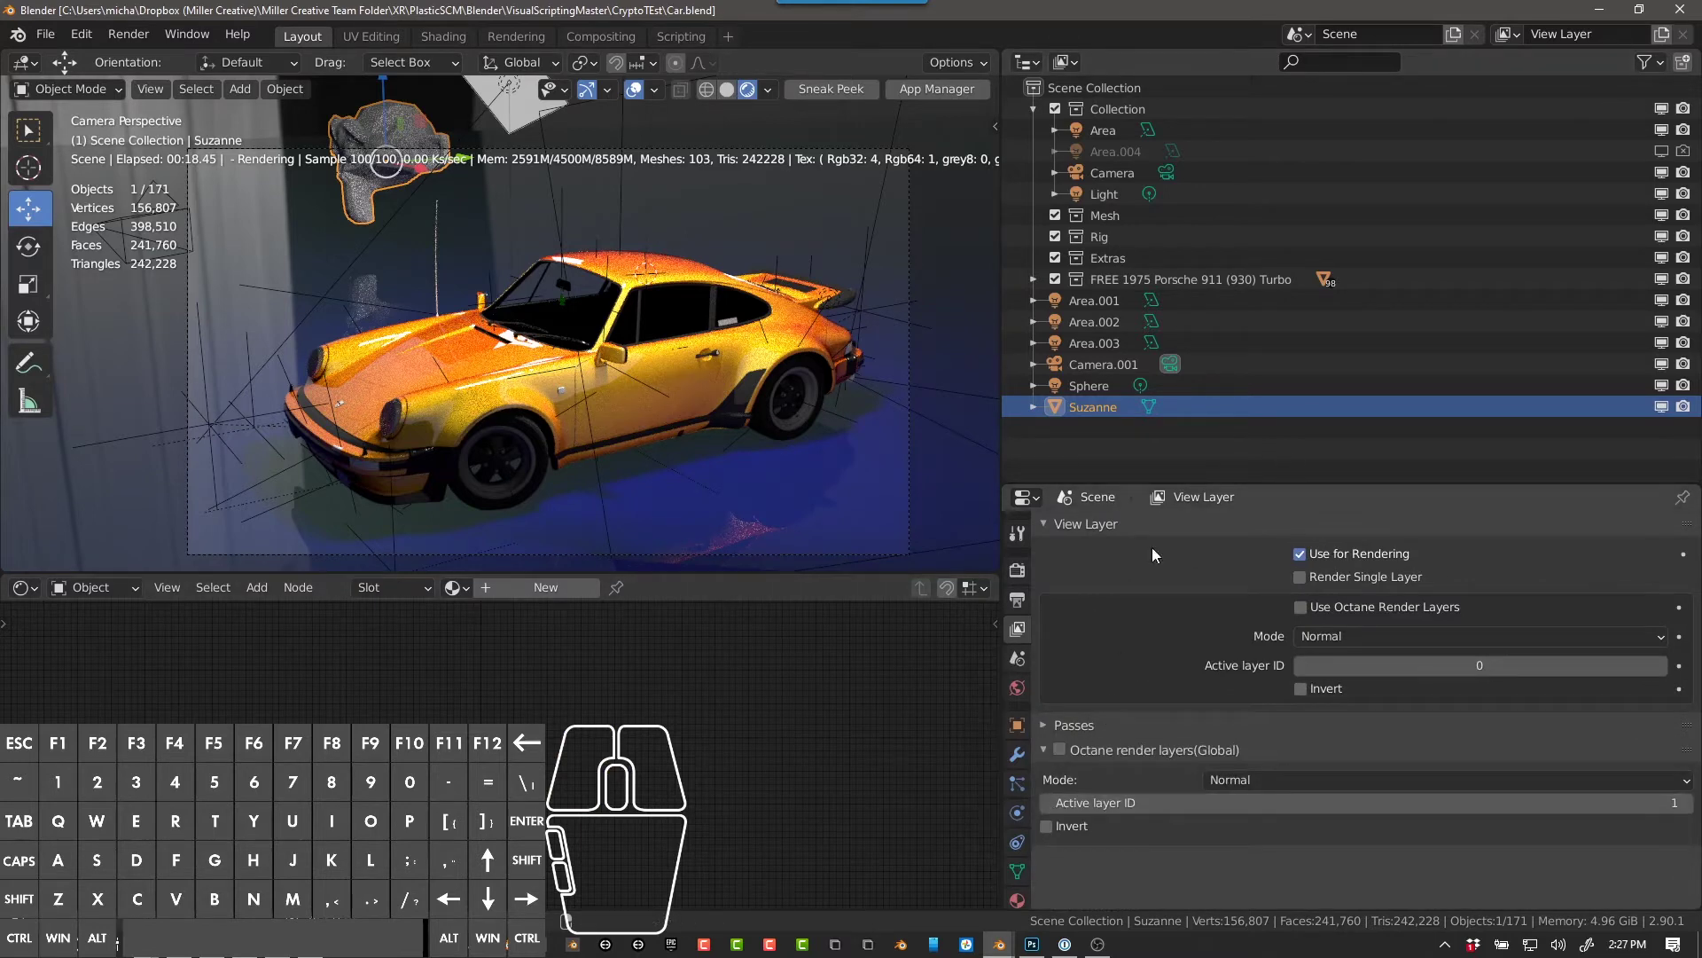
click(1046, 722)
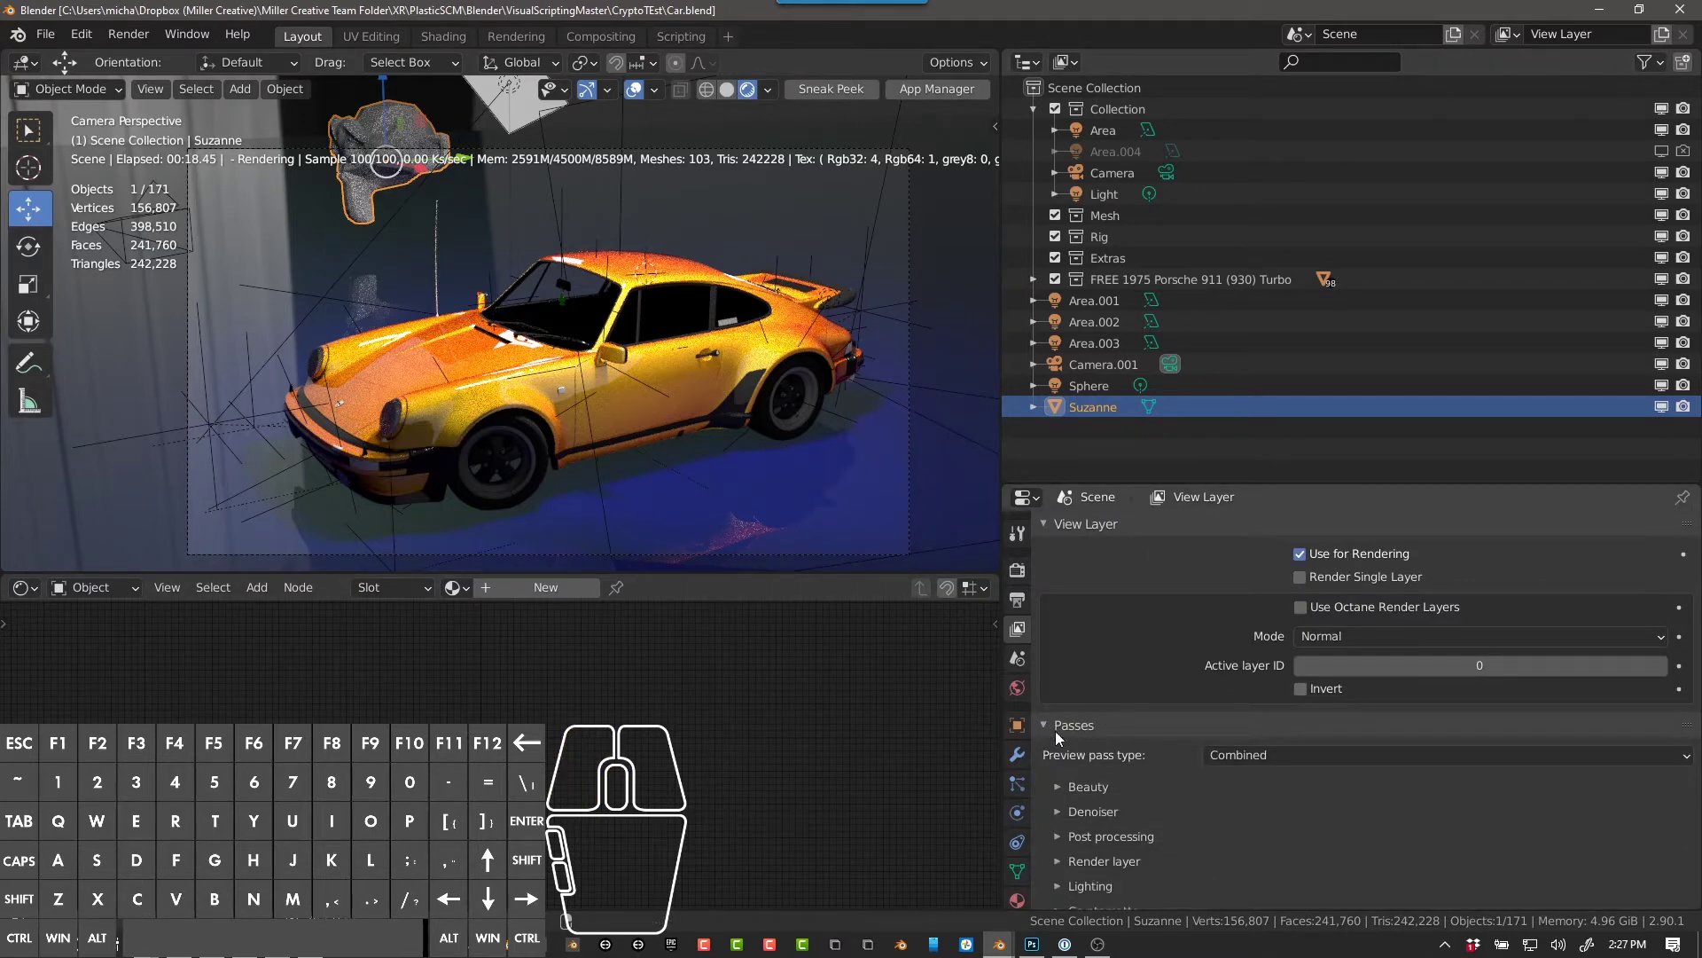
scroll(1097, 730, down, 3)
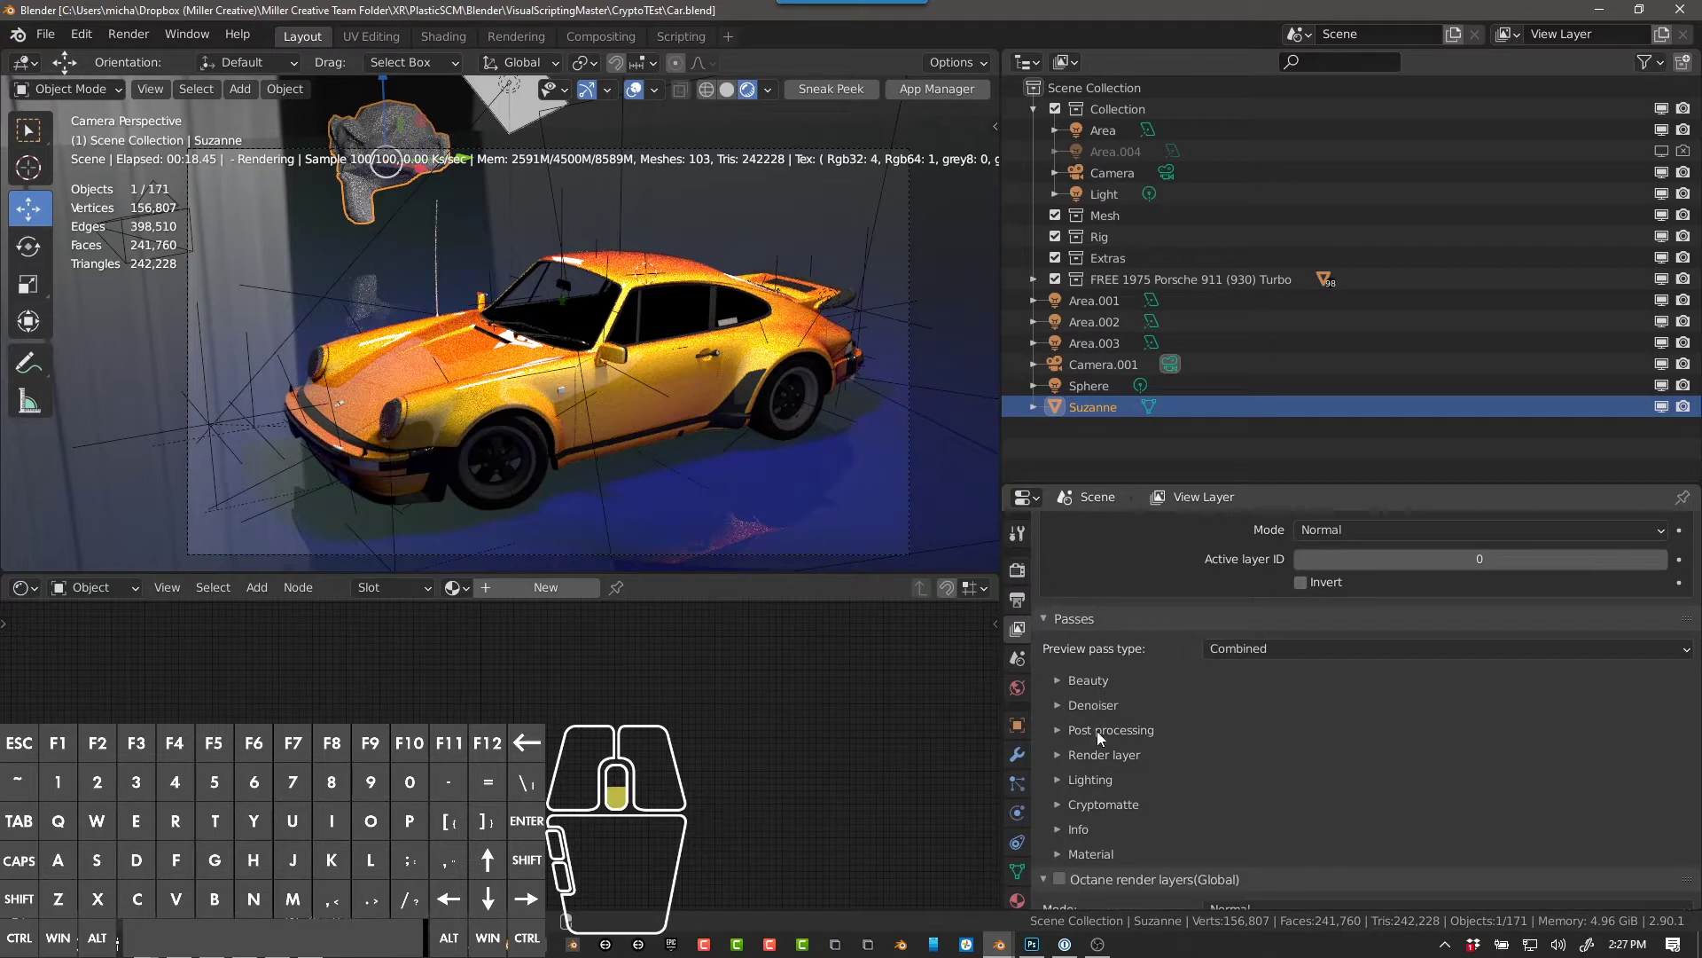
Step: Examine the Denoiser and Beauty pass options of the view layer, leaving the Beauty category expanded
click(1114, 678)
click(1098, 677)
scroll(1098, 672, down, 1)
click(1098, 670)
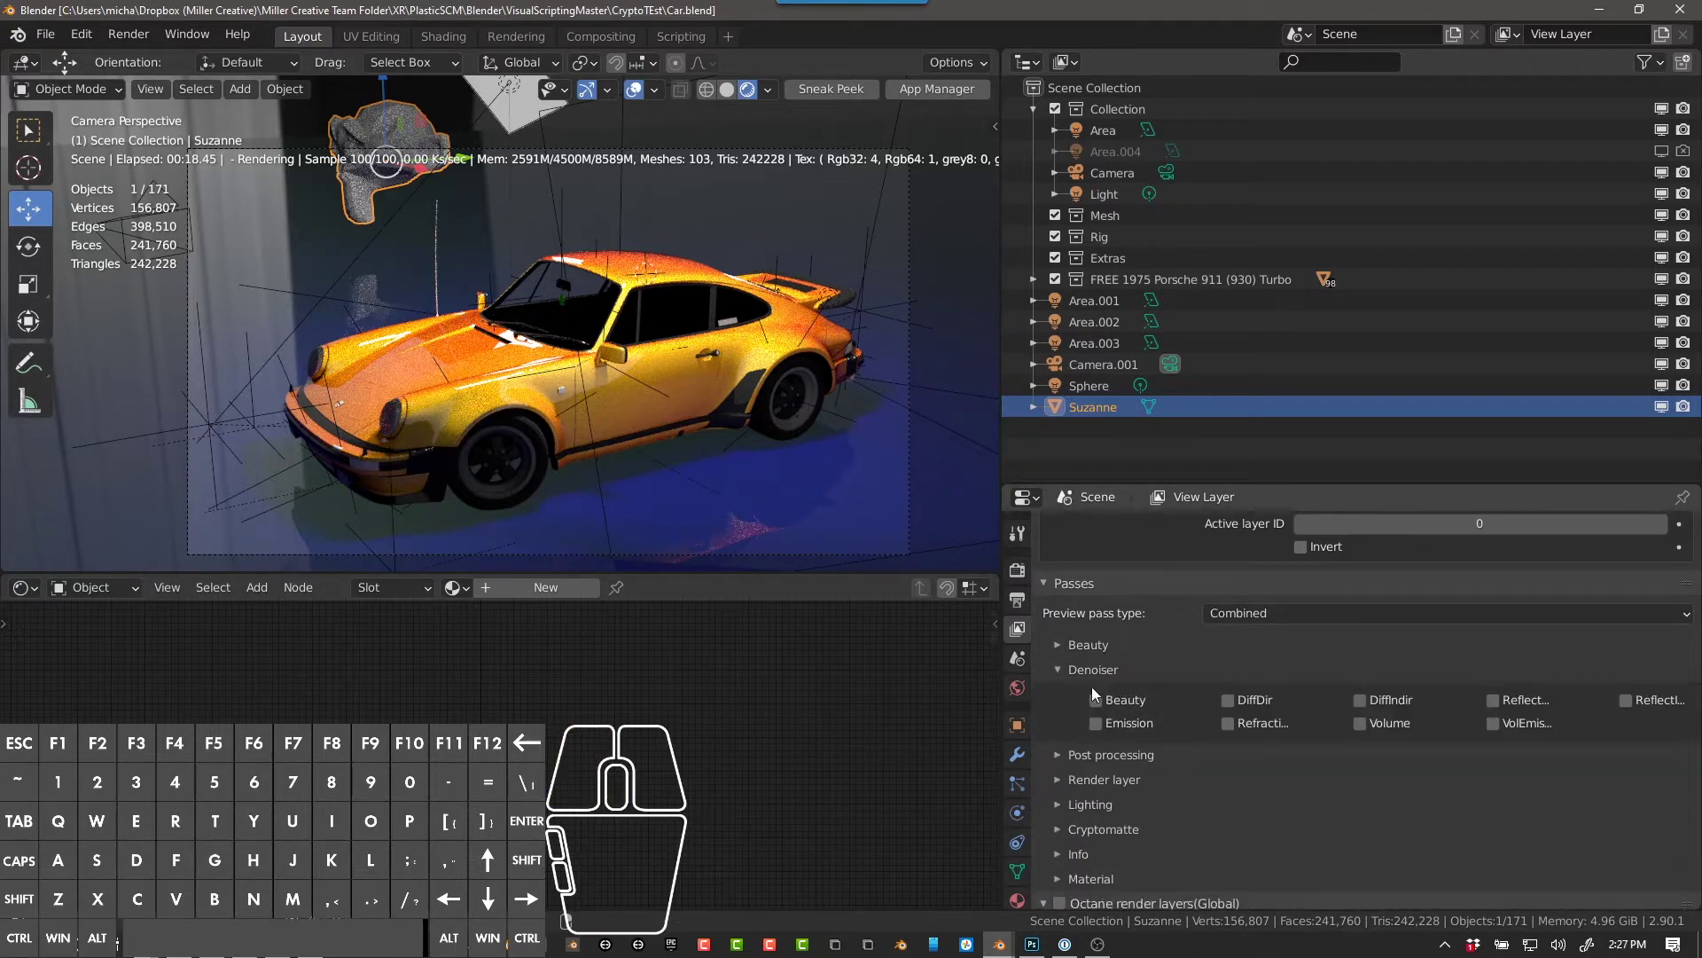
click(1073, 671)
click(1100, 645)
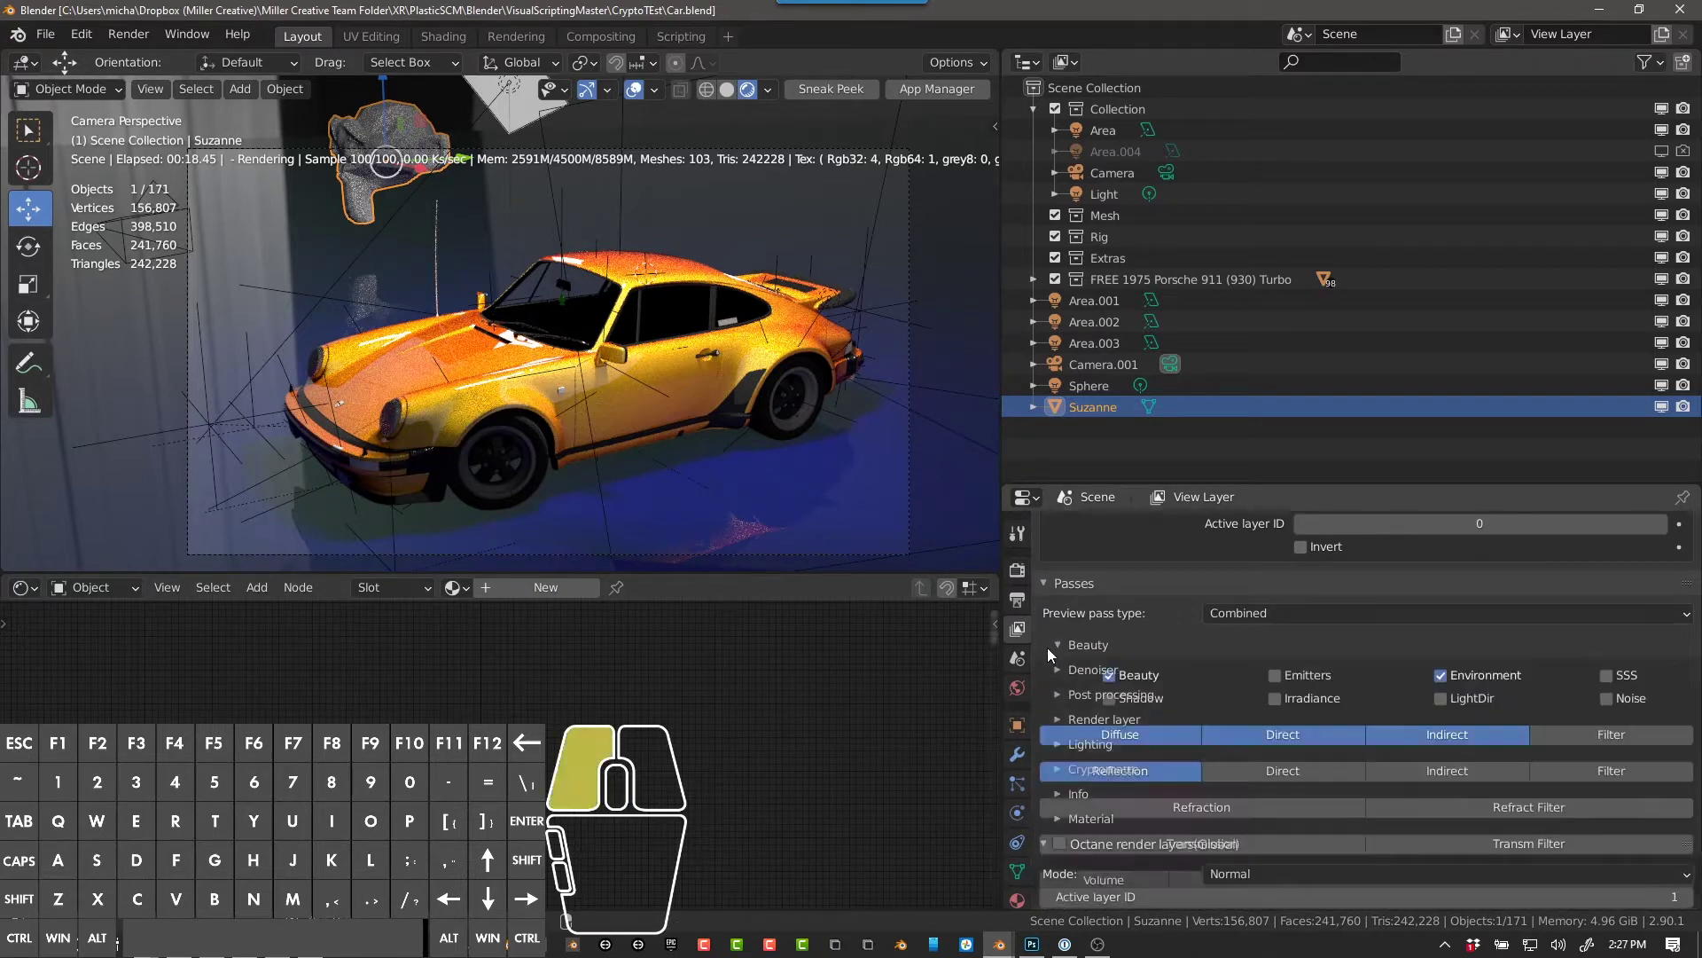
scroll(1112, 652, down, 1)
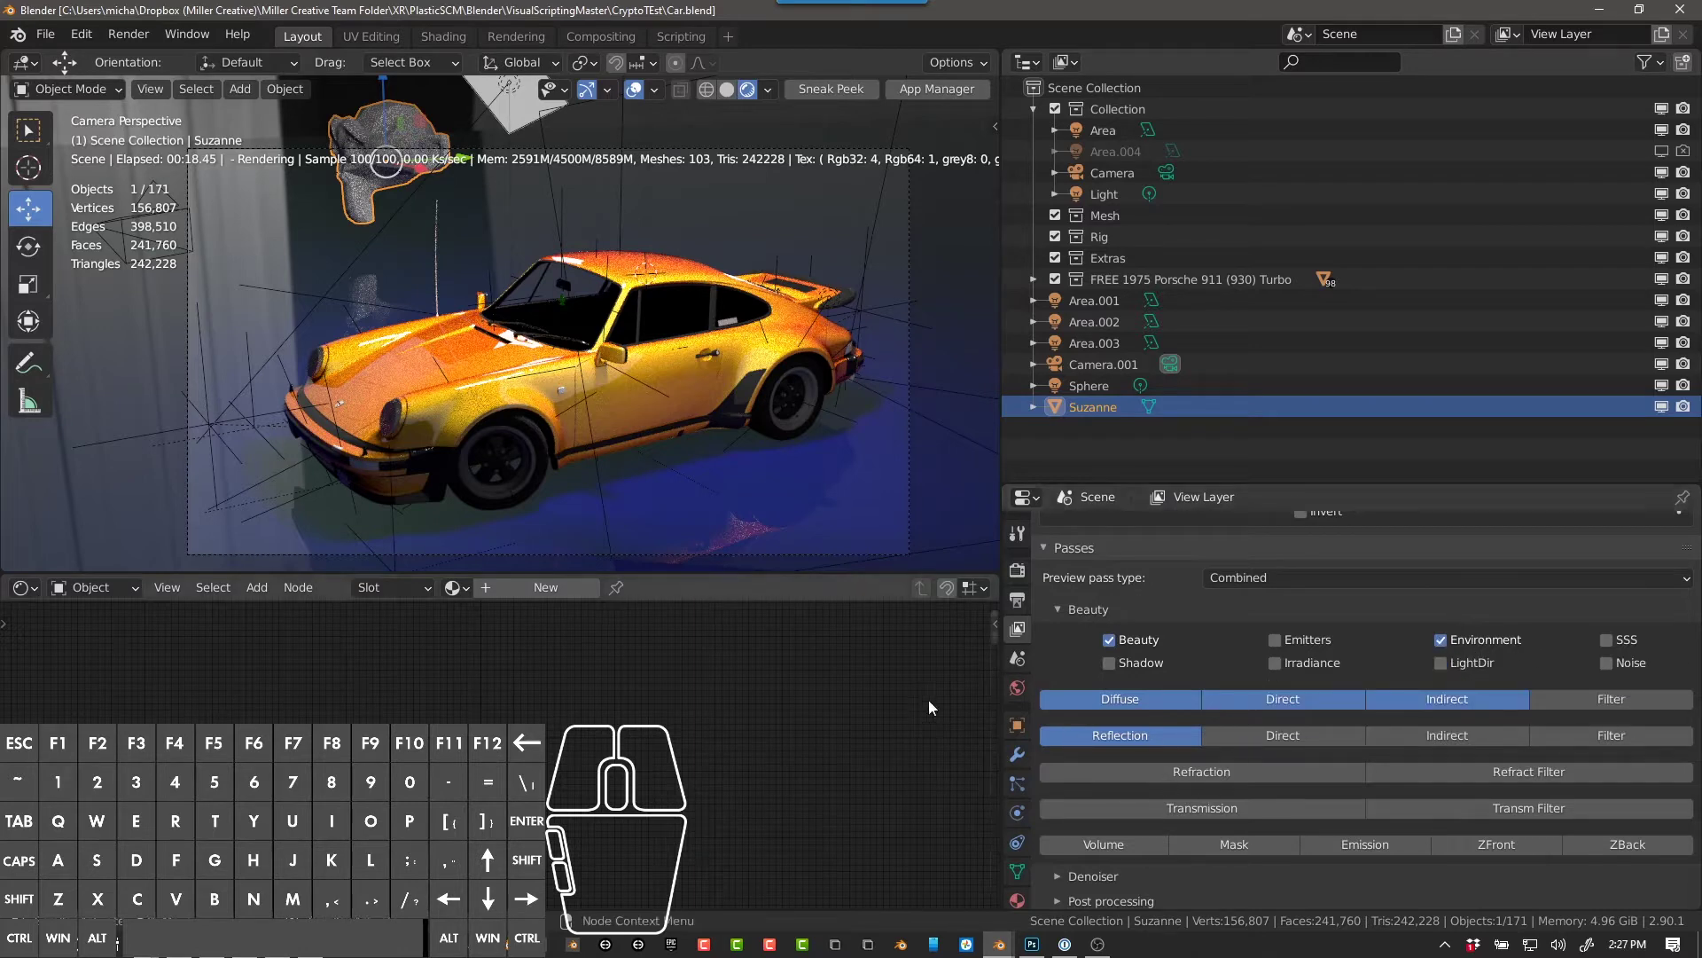
Step: Switch the Diffuse, direct diffuse and Reflection beauty passes off and back on
click(1154, 695)
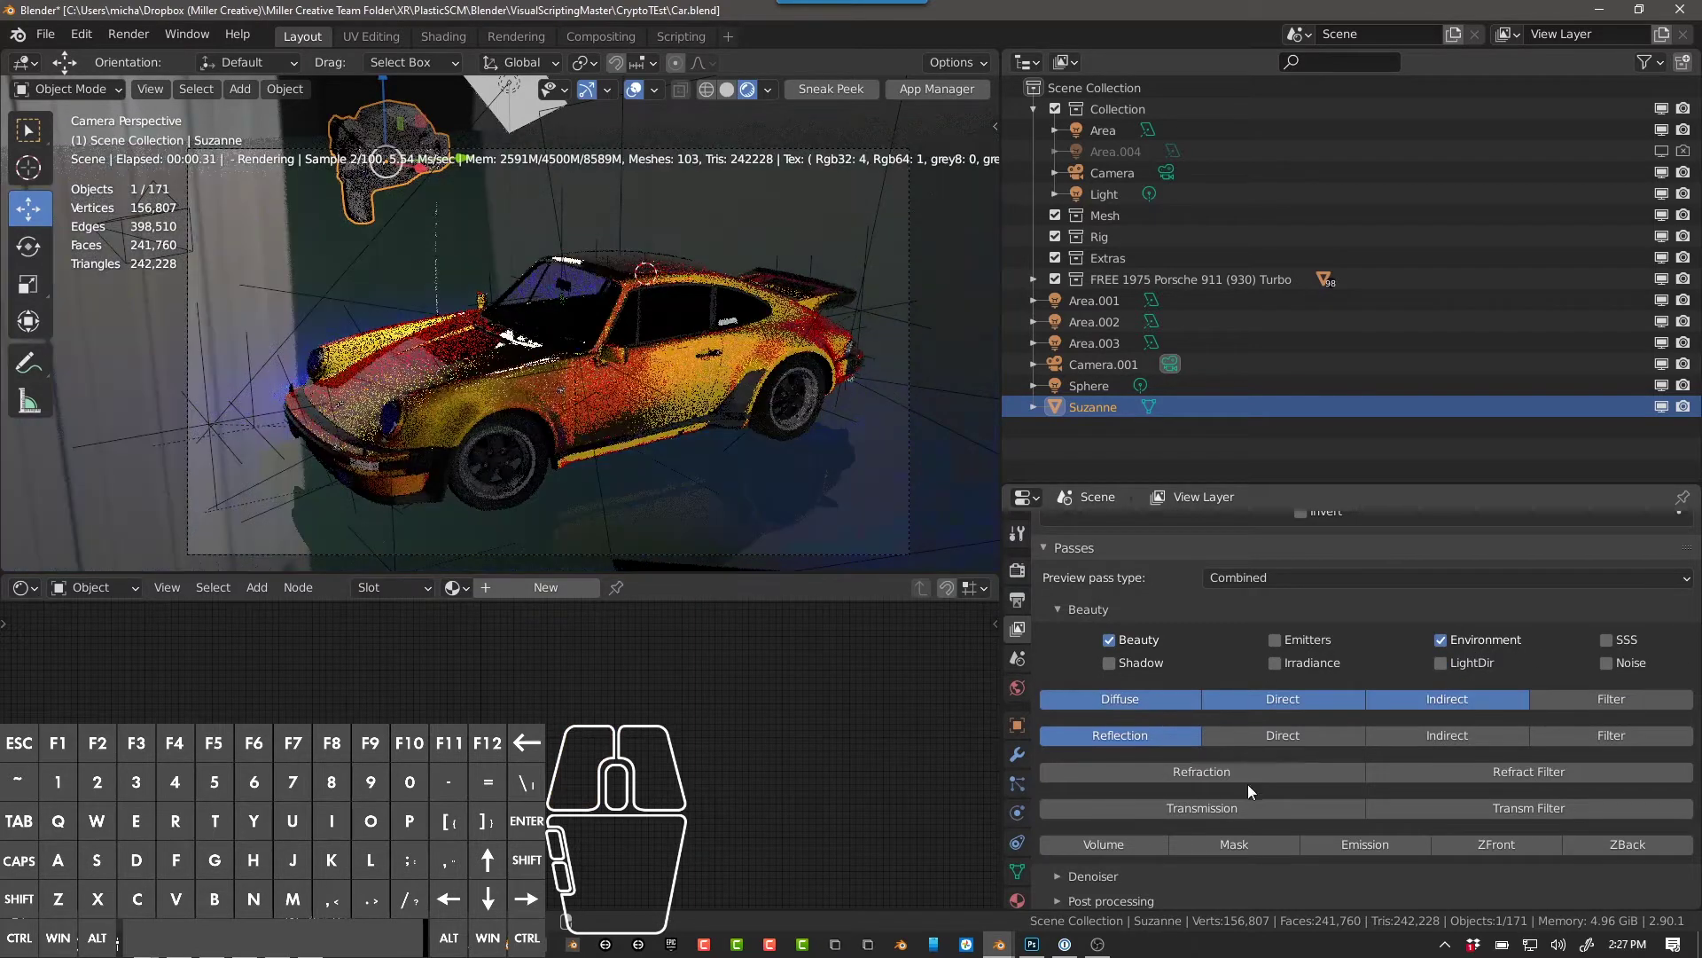
click(1126, 729)
click(1124, 707)
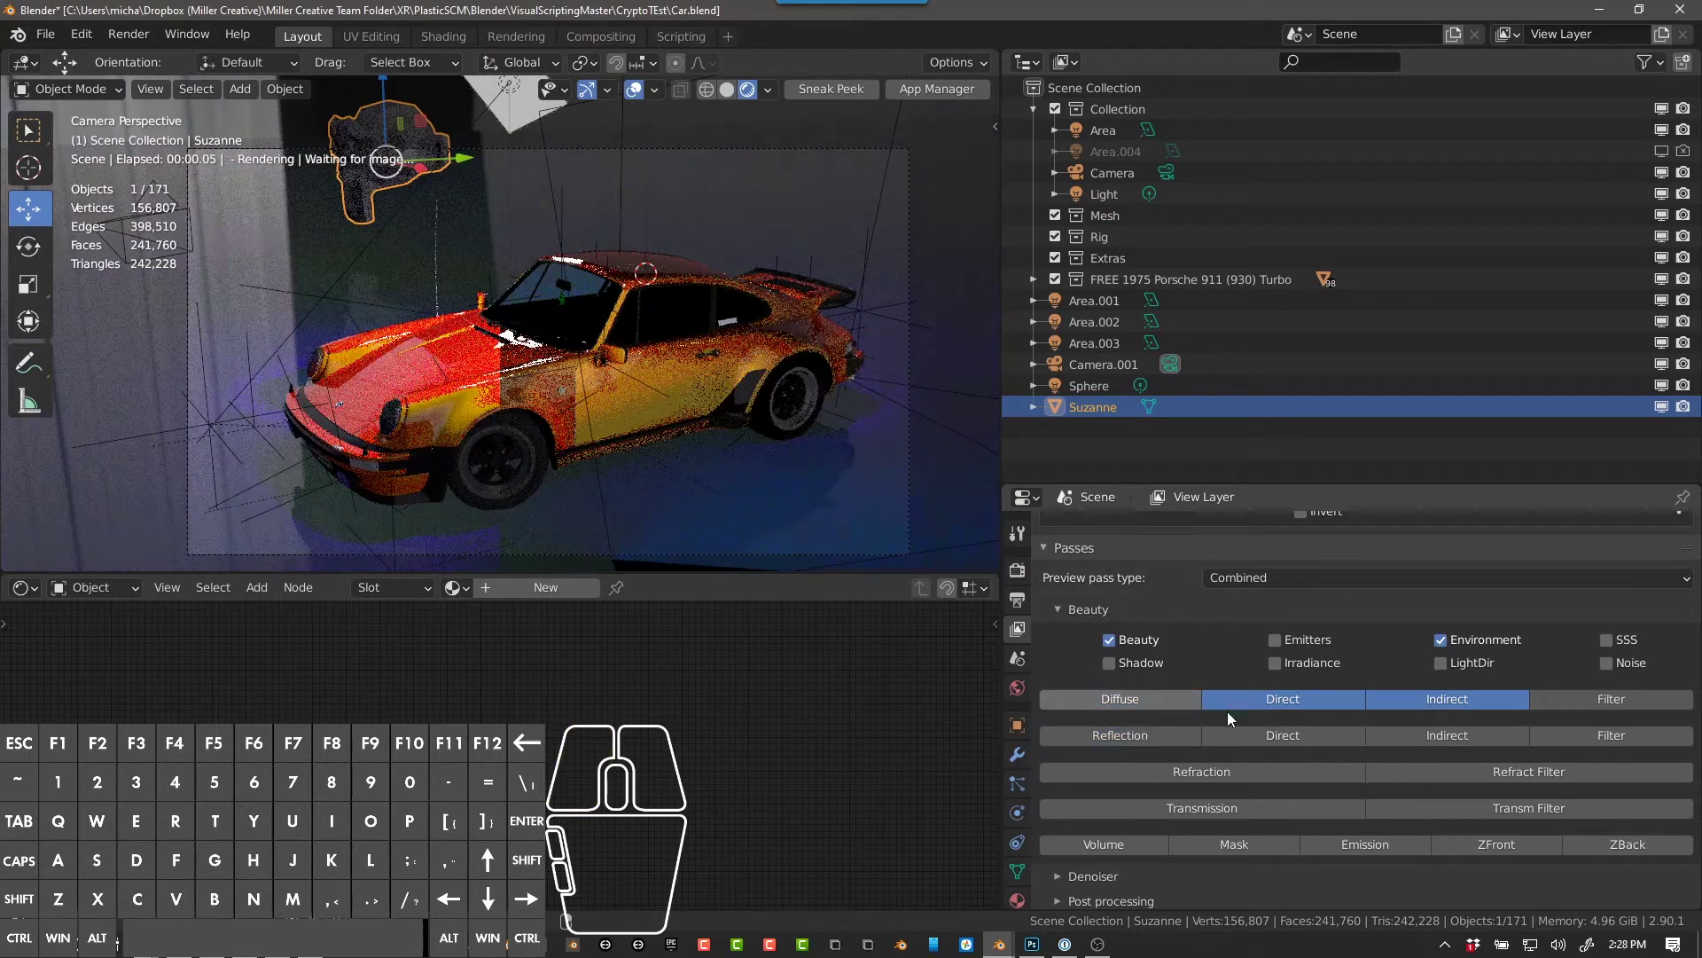
click(1339, 697)
click(1195, 700)
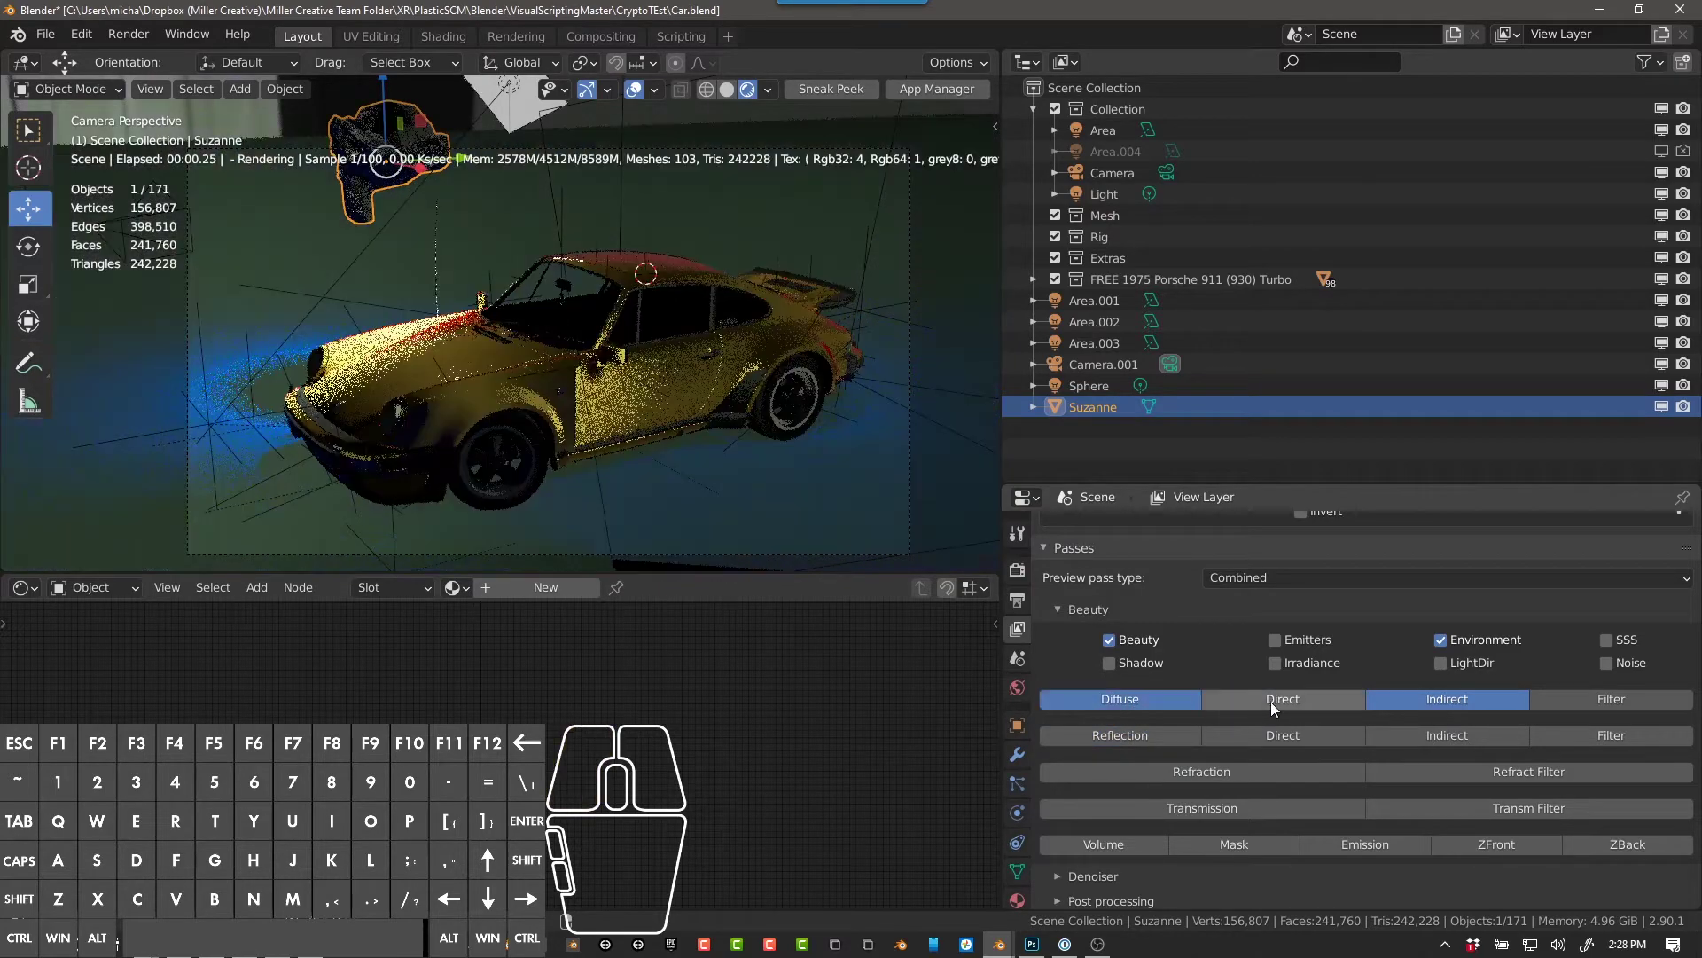
click(1274, 701)
click(1136, 734)
Step: Collapse the Beauty passes and examine the Cryptomatte pass options of the view layer
click(1065, 608)
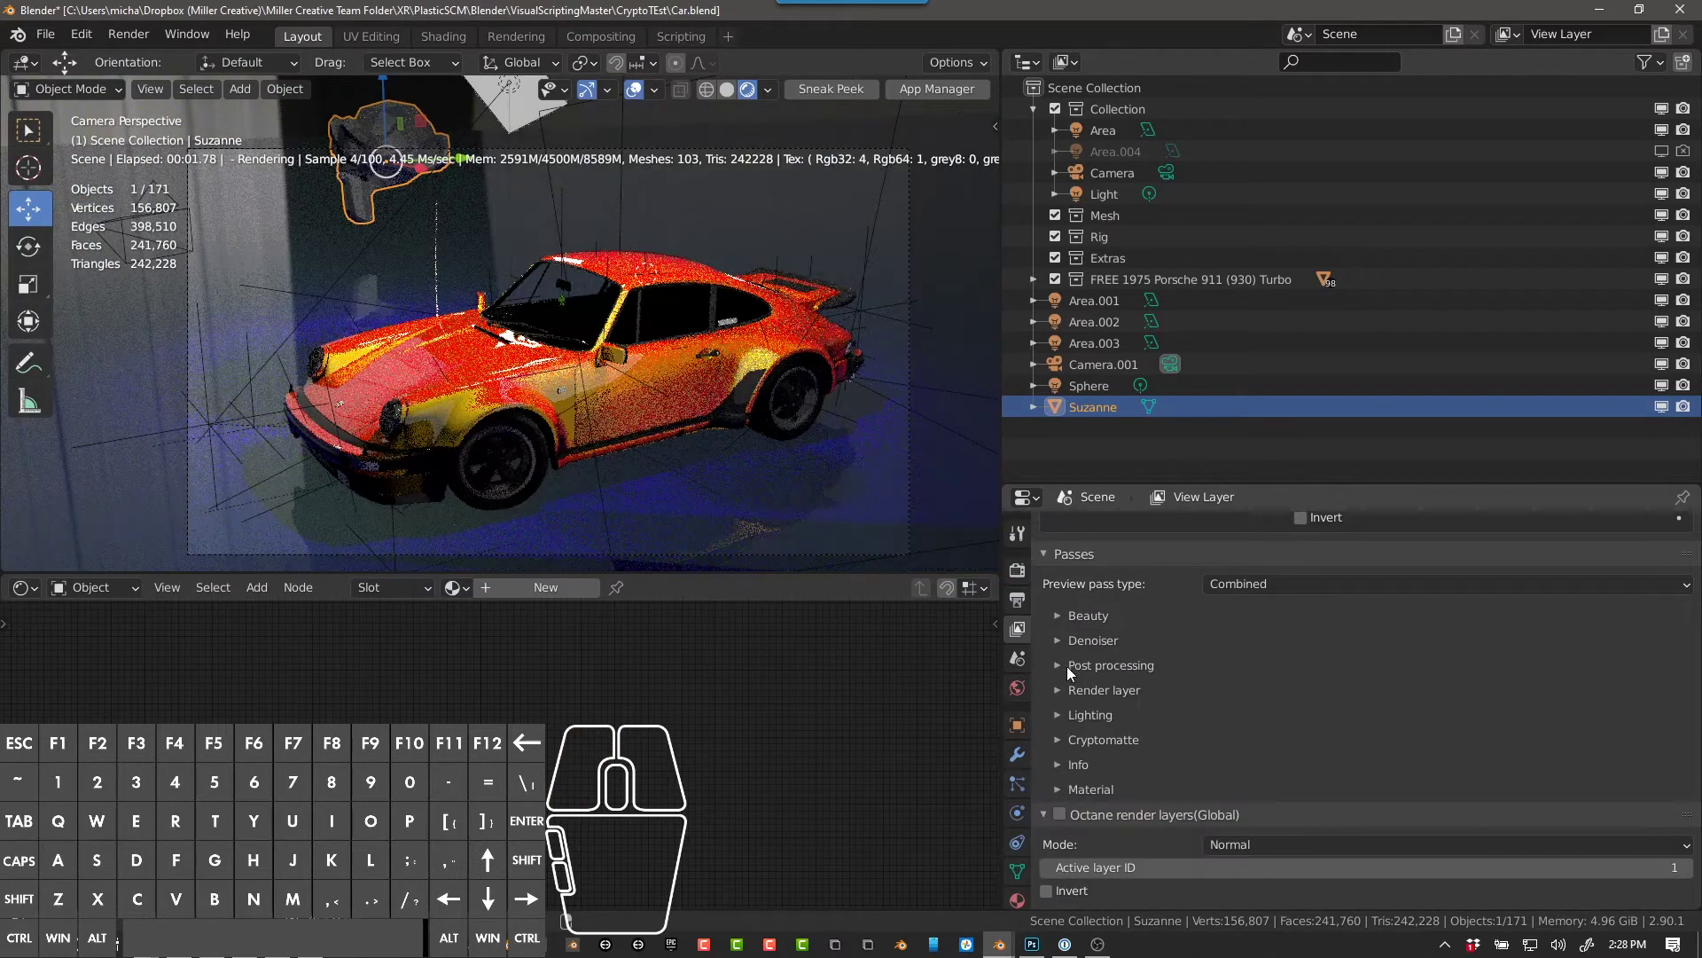
click(1058, 715)
click(1057, 738)
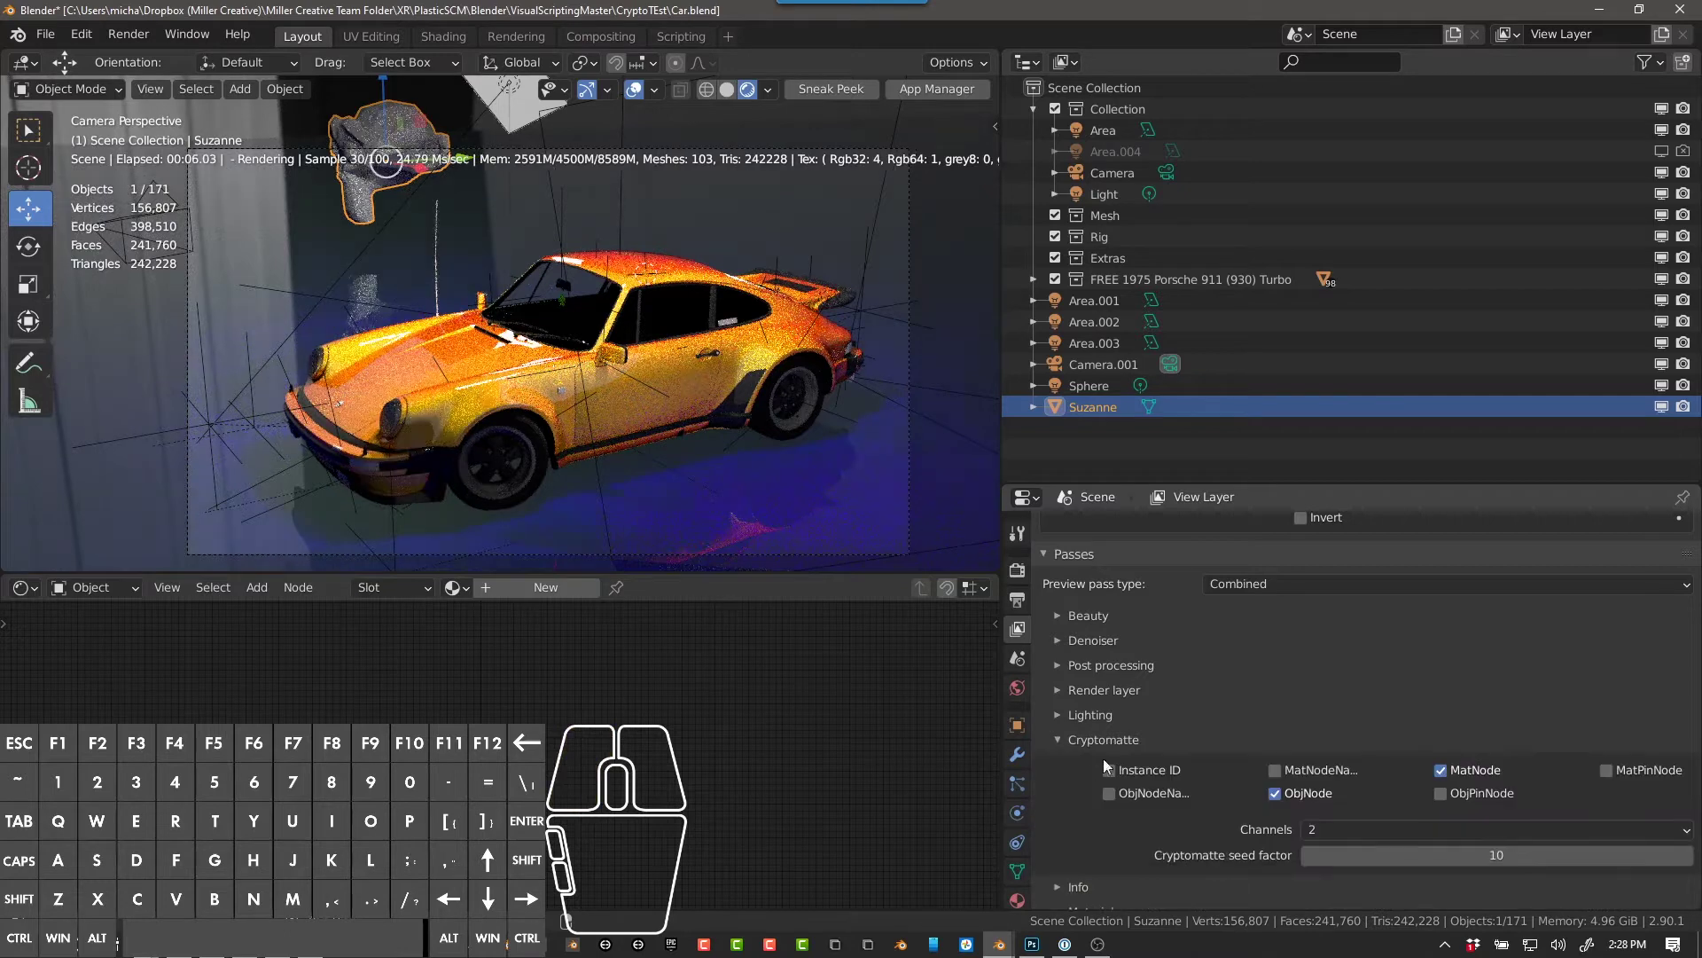
scroll(1284, 706, down, 3)
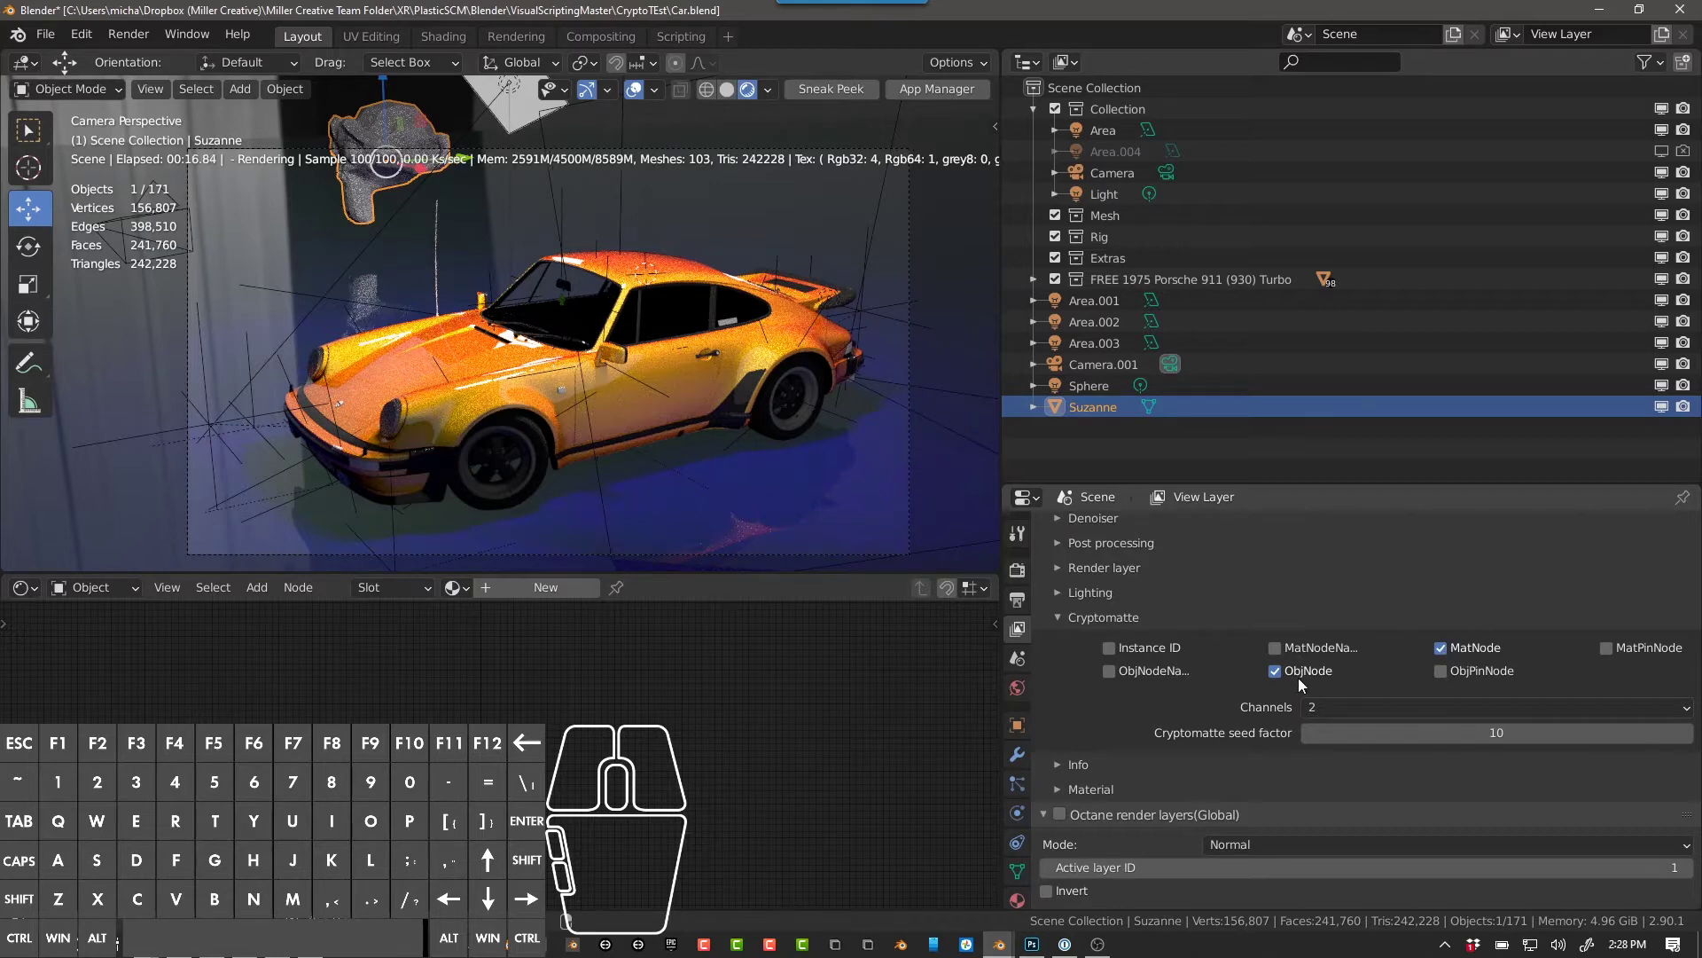
Step: Examine the Material, Info and Post processing pass options of the view layer
click(1058, 615)
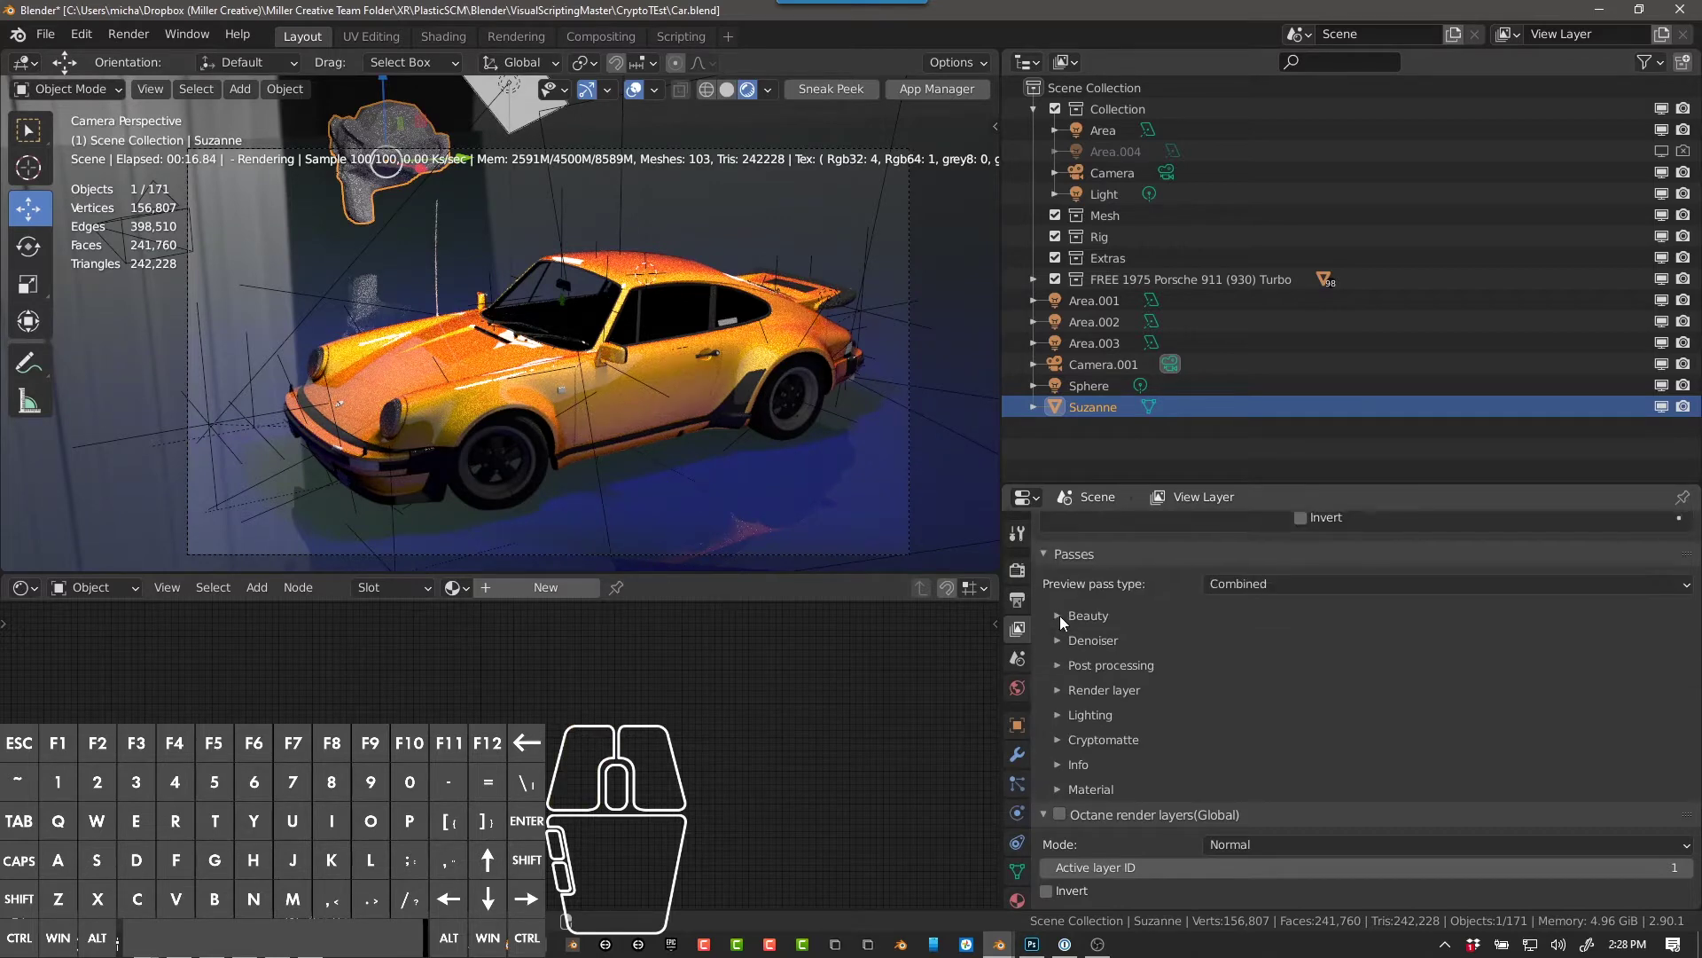
scroll(1094, 761, down, 2)
click(1092, 790)
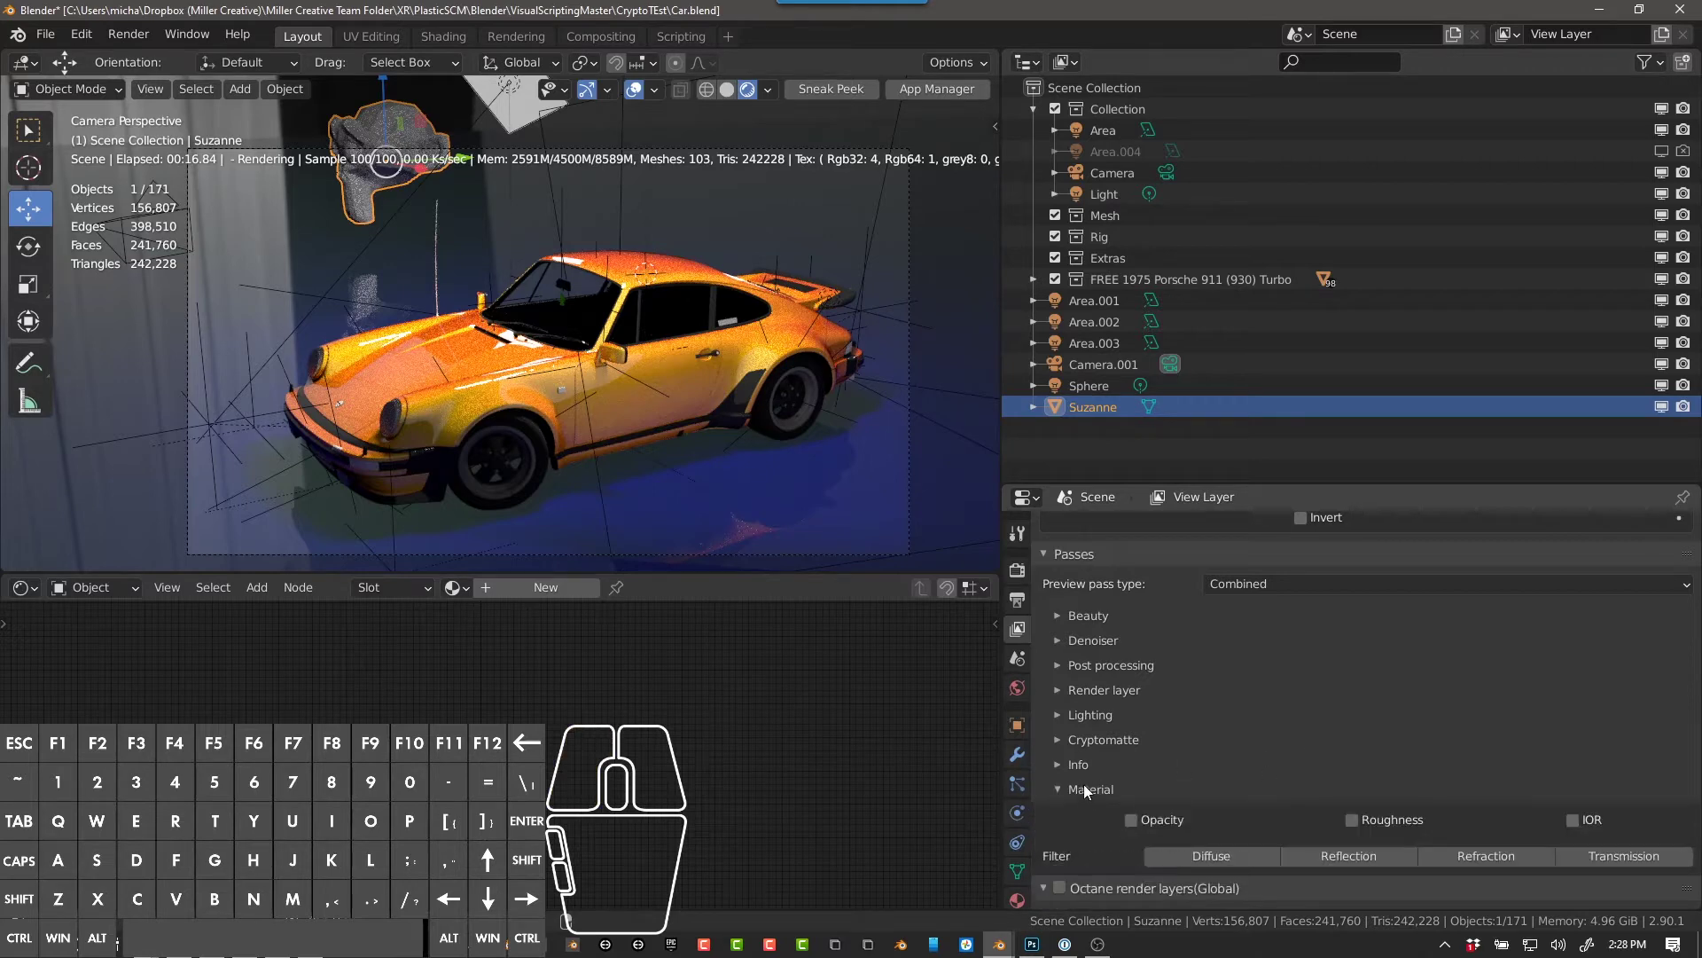
click(1082, 764)
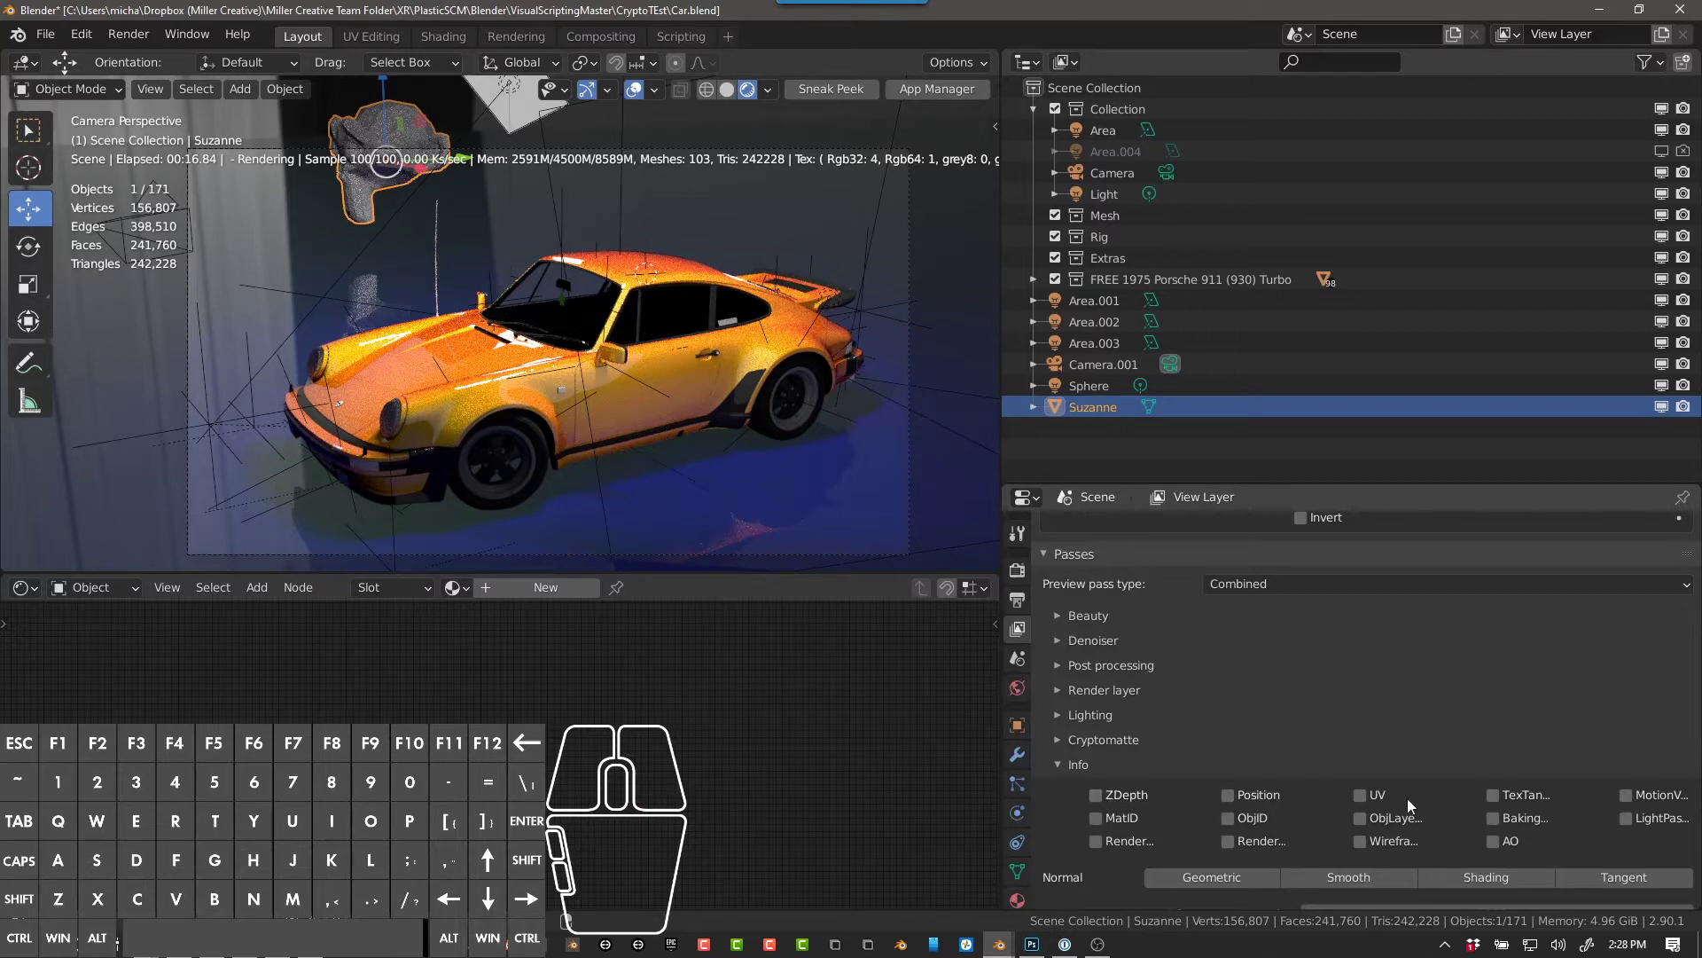
click(1037, 763)
click(1066, 673)
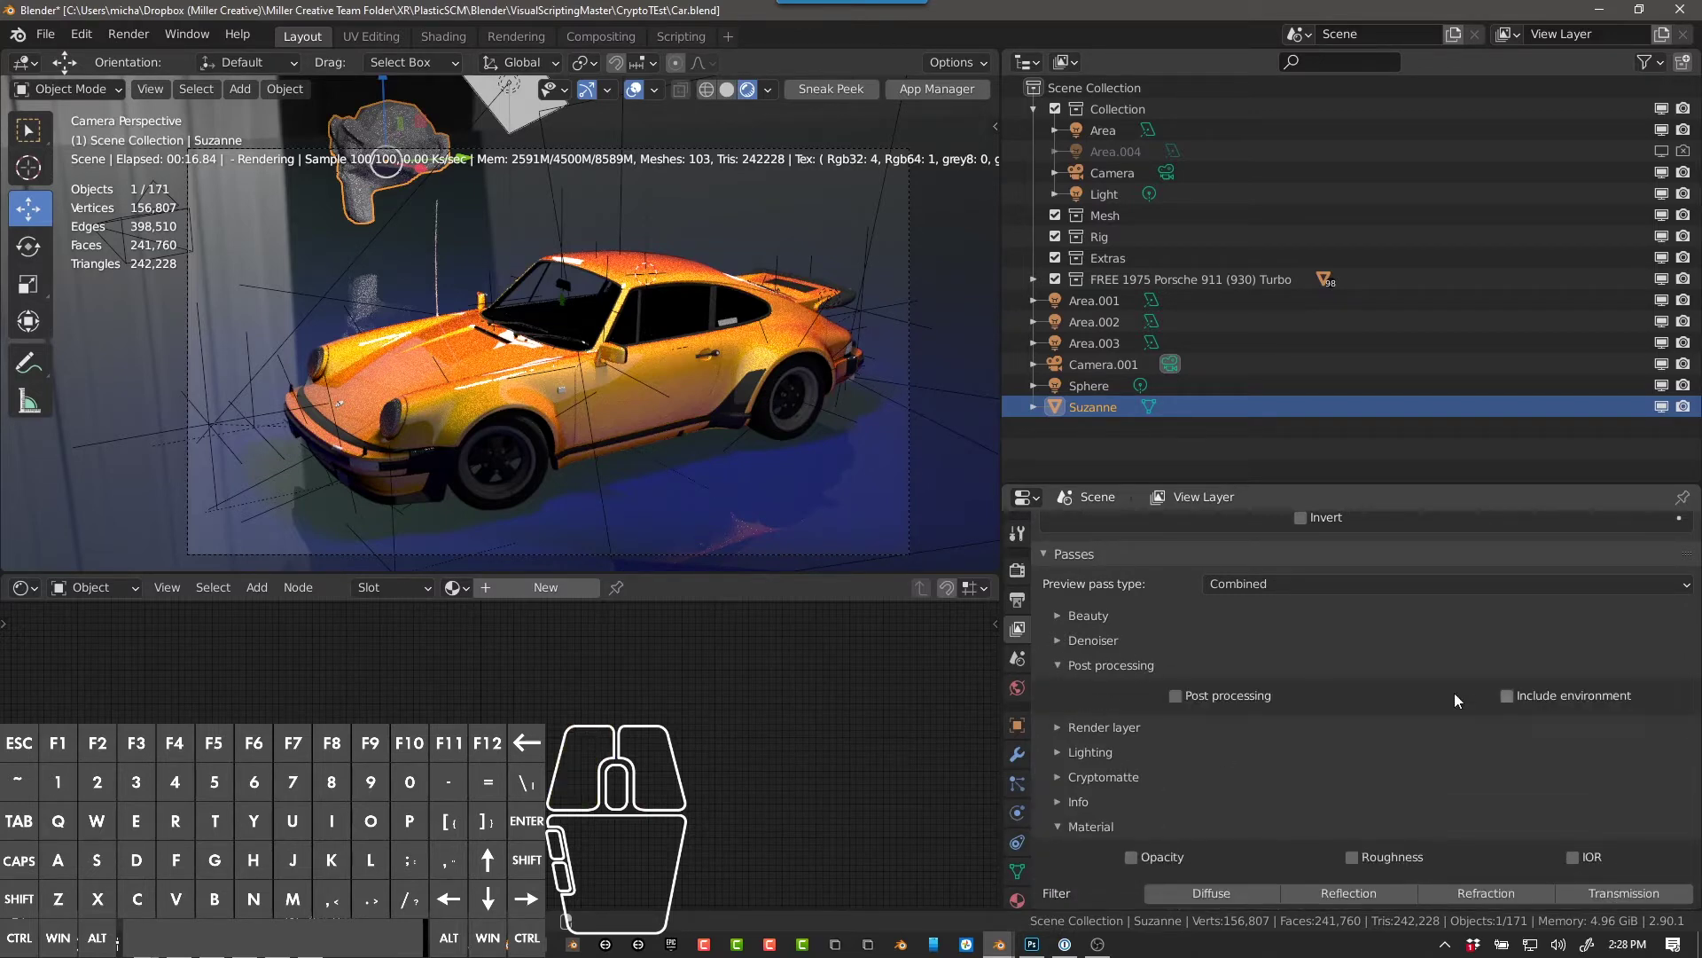
click(1083, 669)
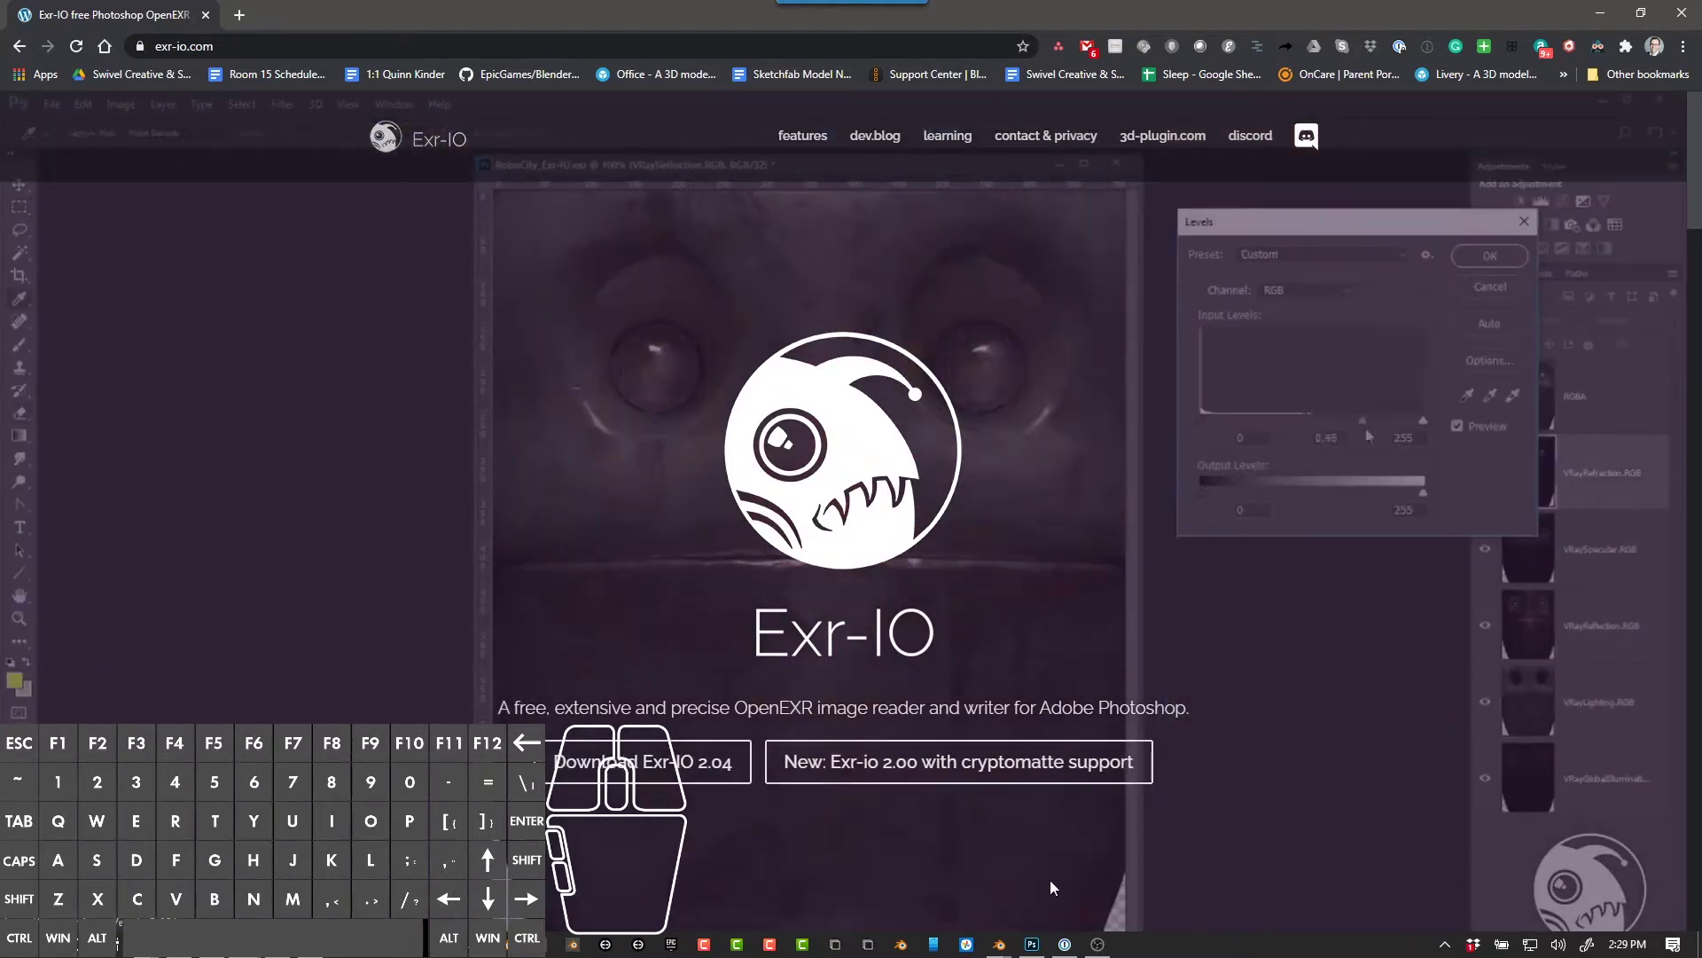
Step: Switch to Photoshop and open AP_CryptoTEst0001.exr through Exr-IO with transparent Cryptomatte masks and layer groups enabled
mouse_move(1029, 944)
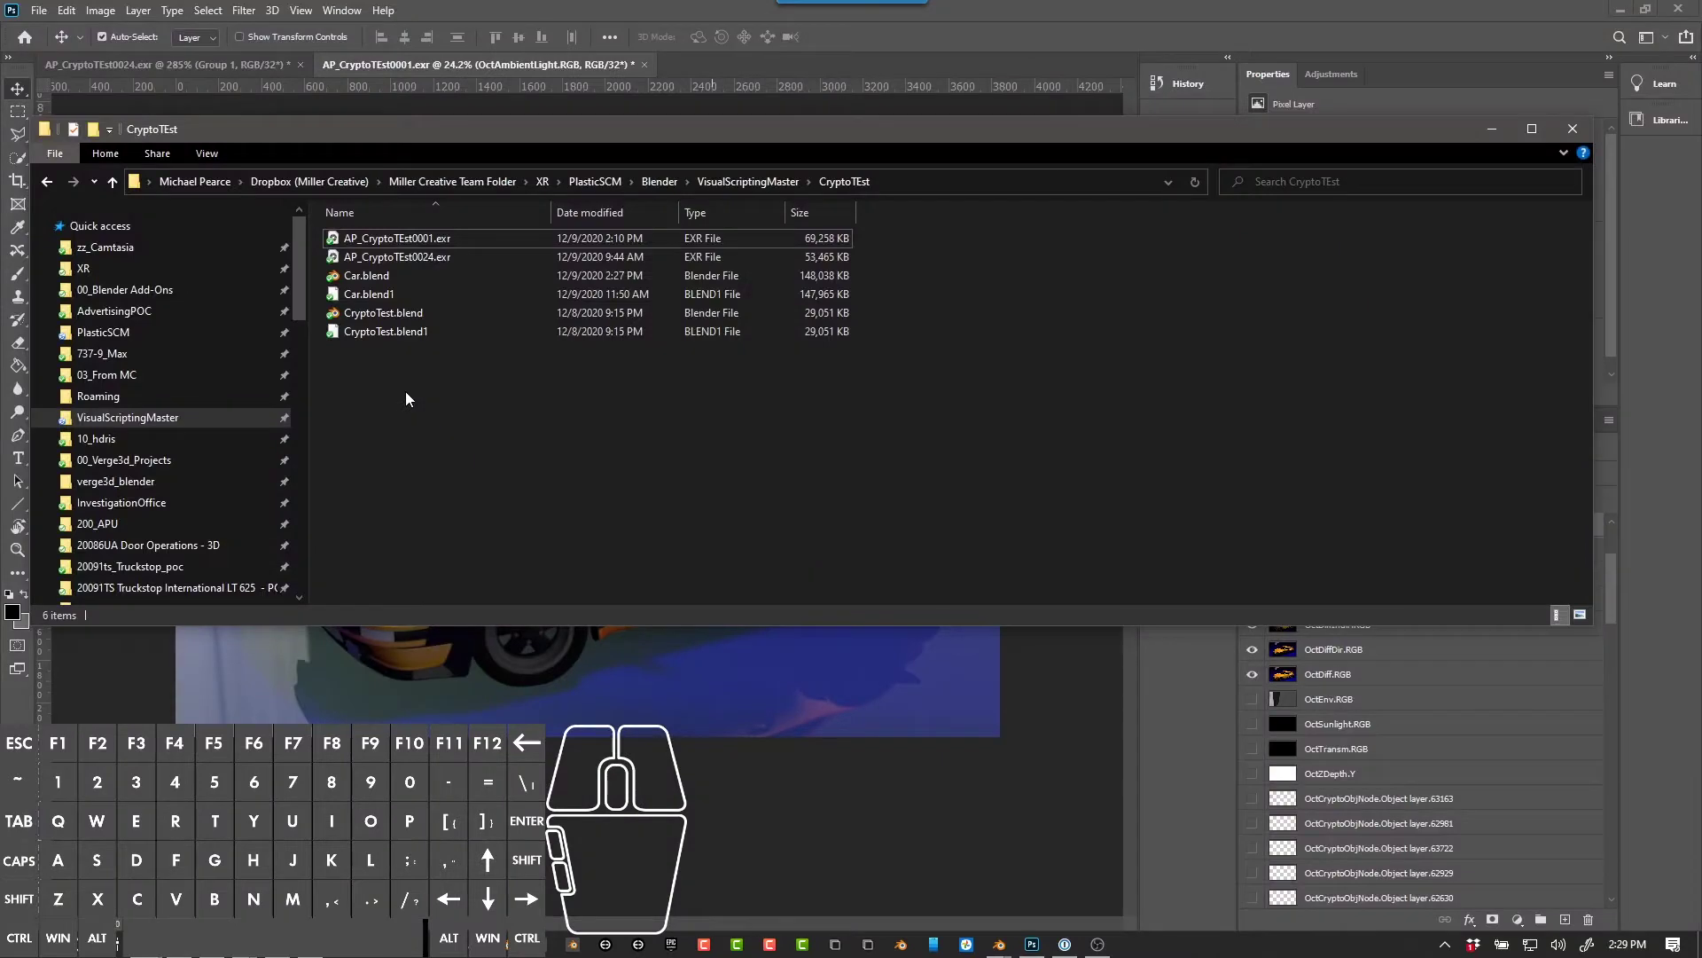
click(395, 239)
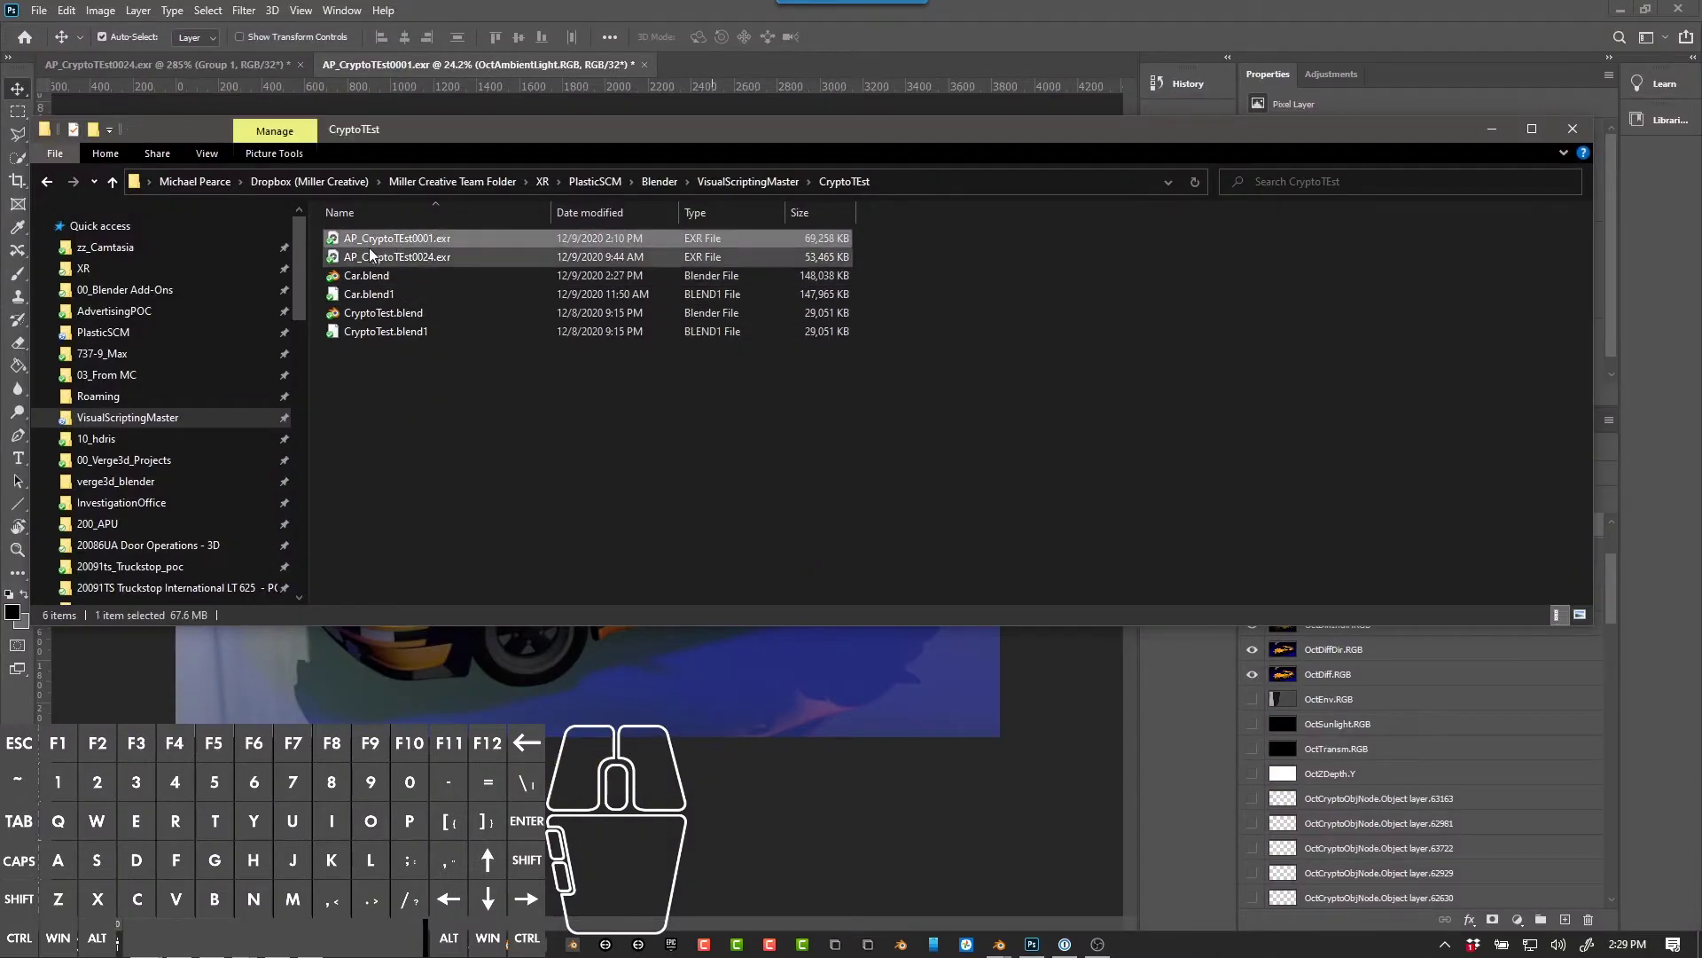
drag(368, 248, 716, 60)
key(alt+Tab)
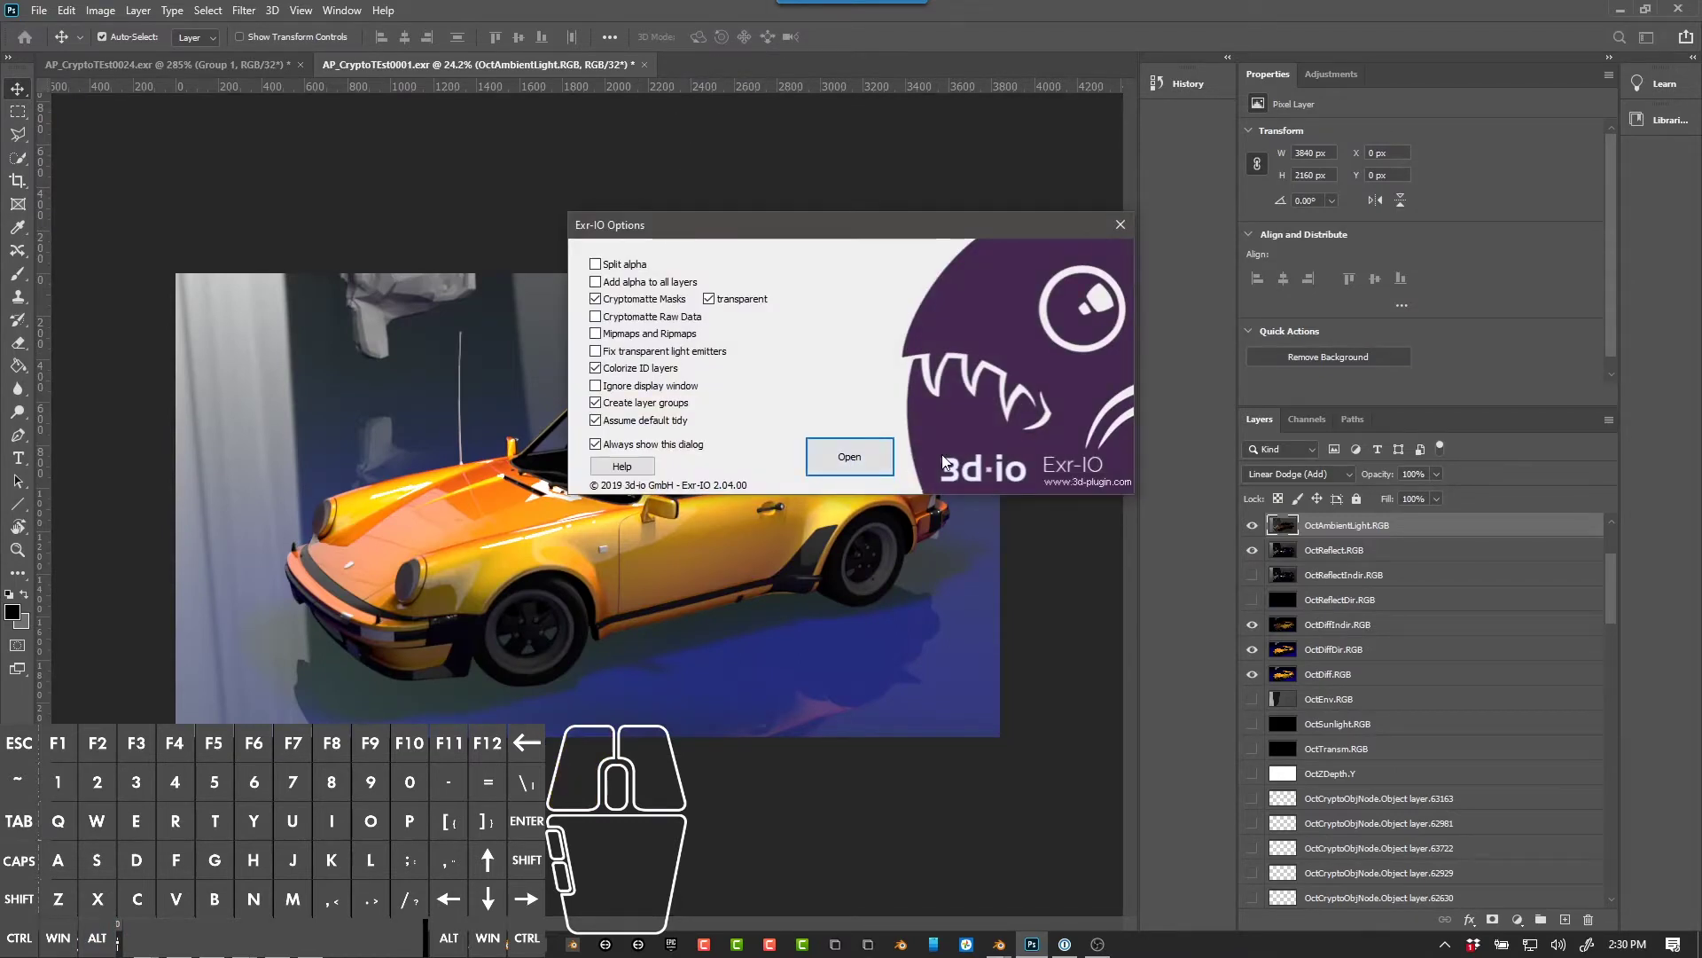
click(868, 452)
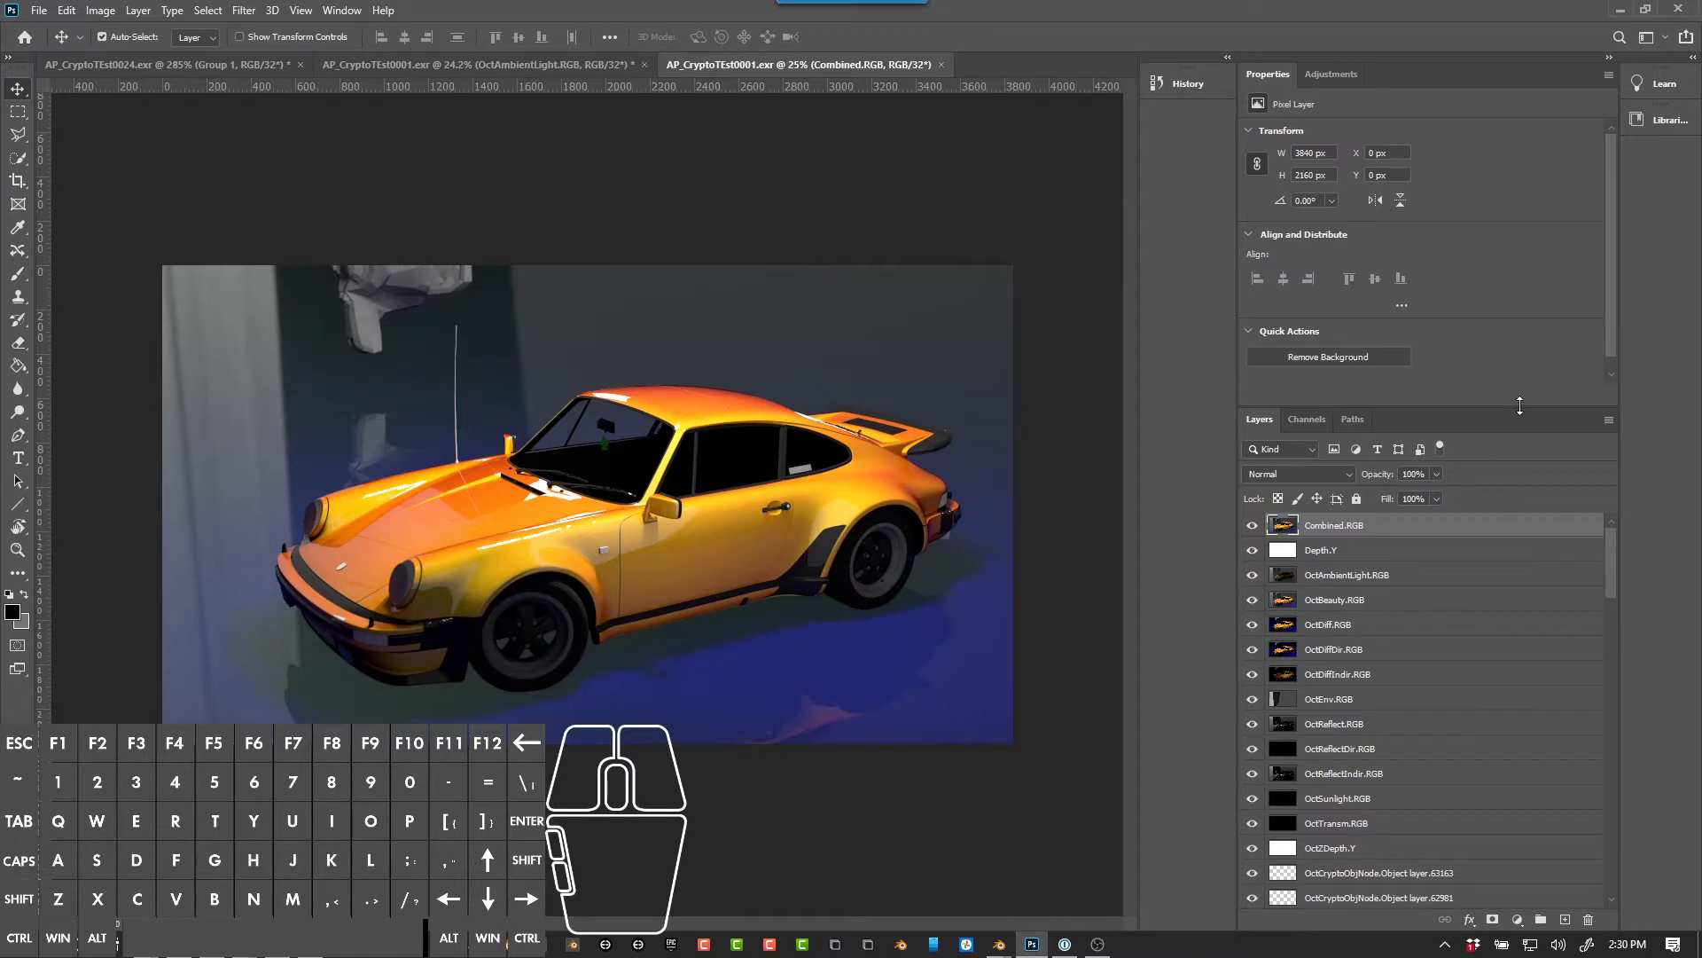
Step: Enlarge the layer list and hide the Combined.RGB and Depth.Y layers
drag(1514, 403, 1514, 282)
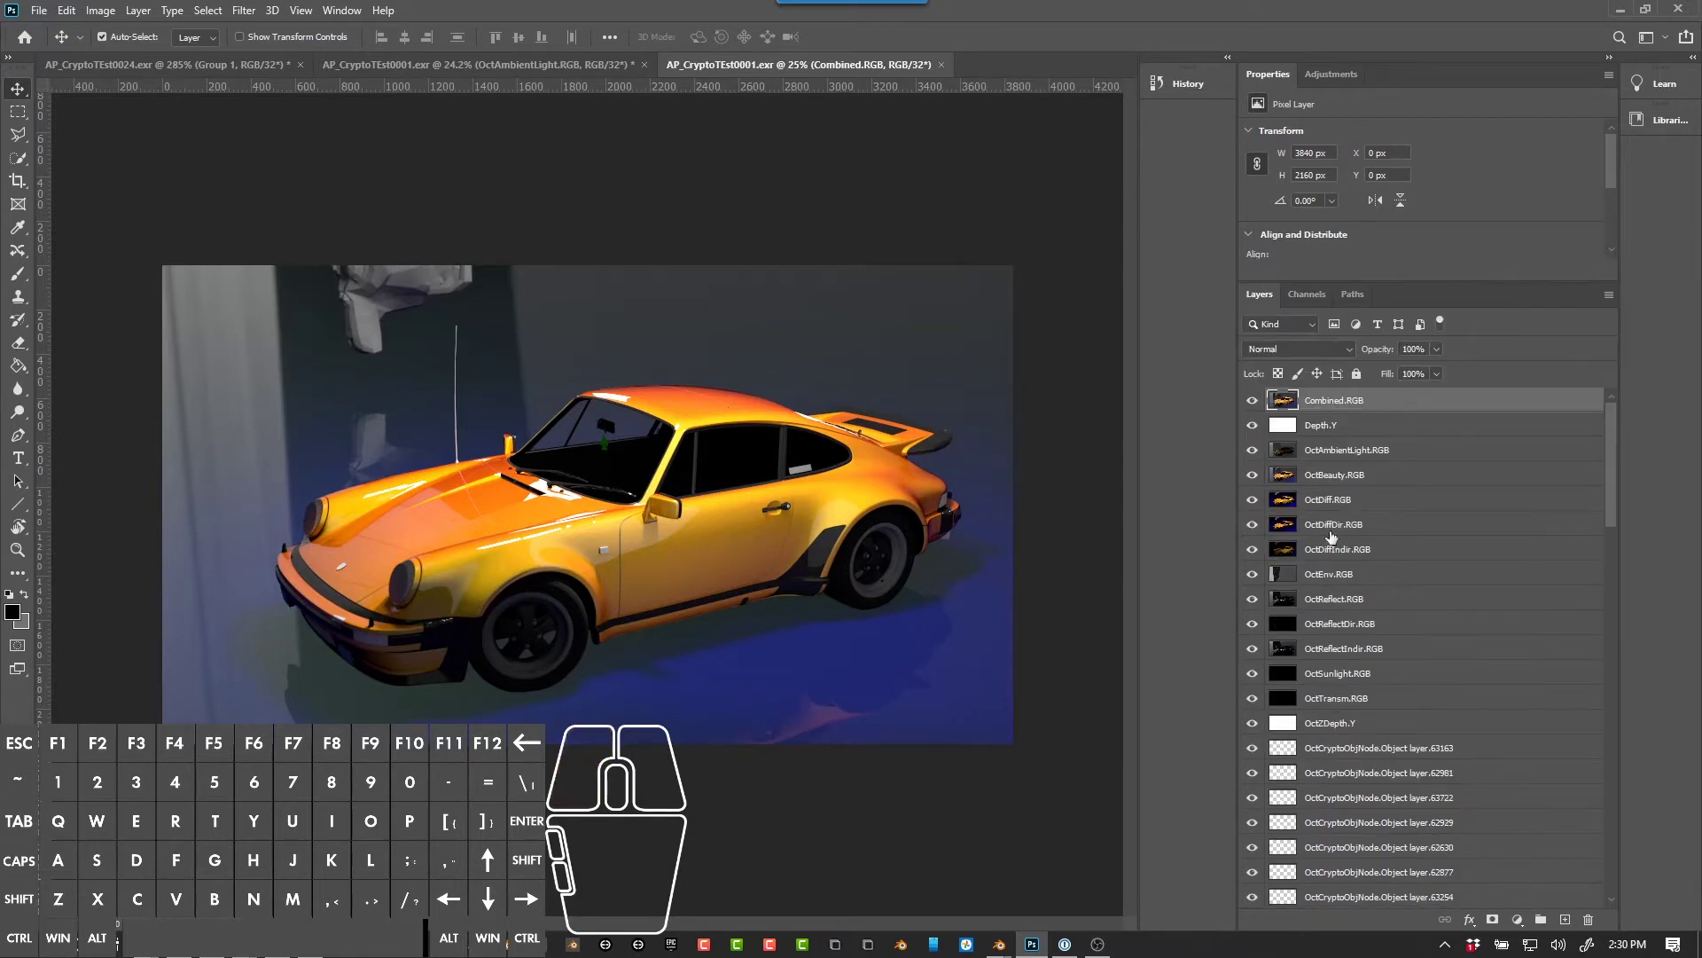
drag(1615, 423, 1622, 355)
click(1252, 399)
click(1252, 400)
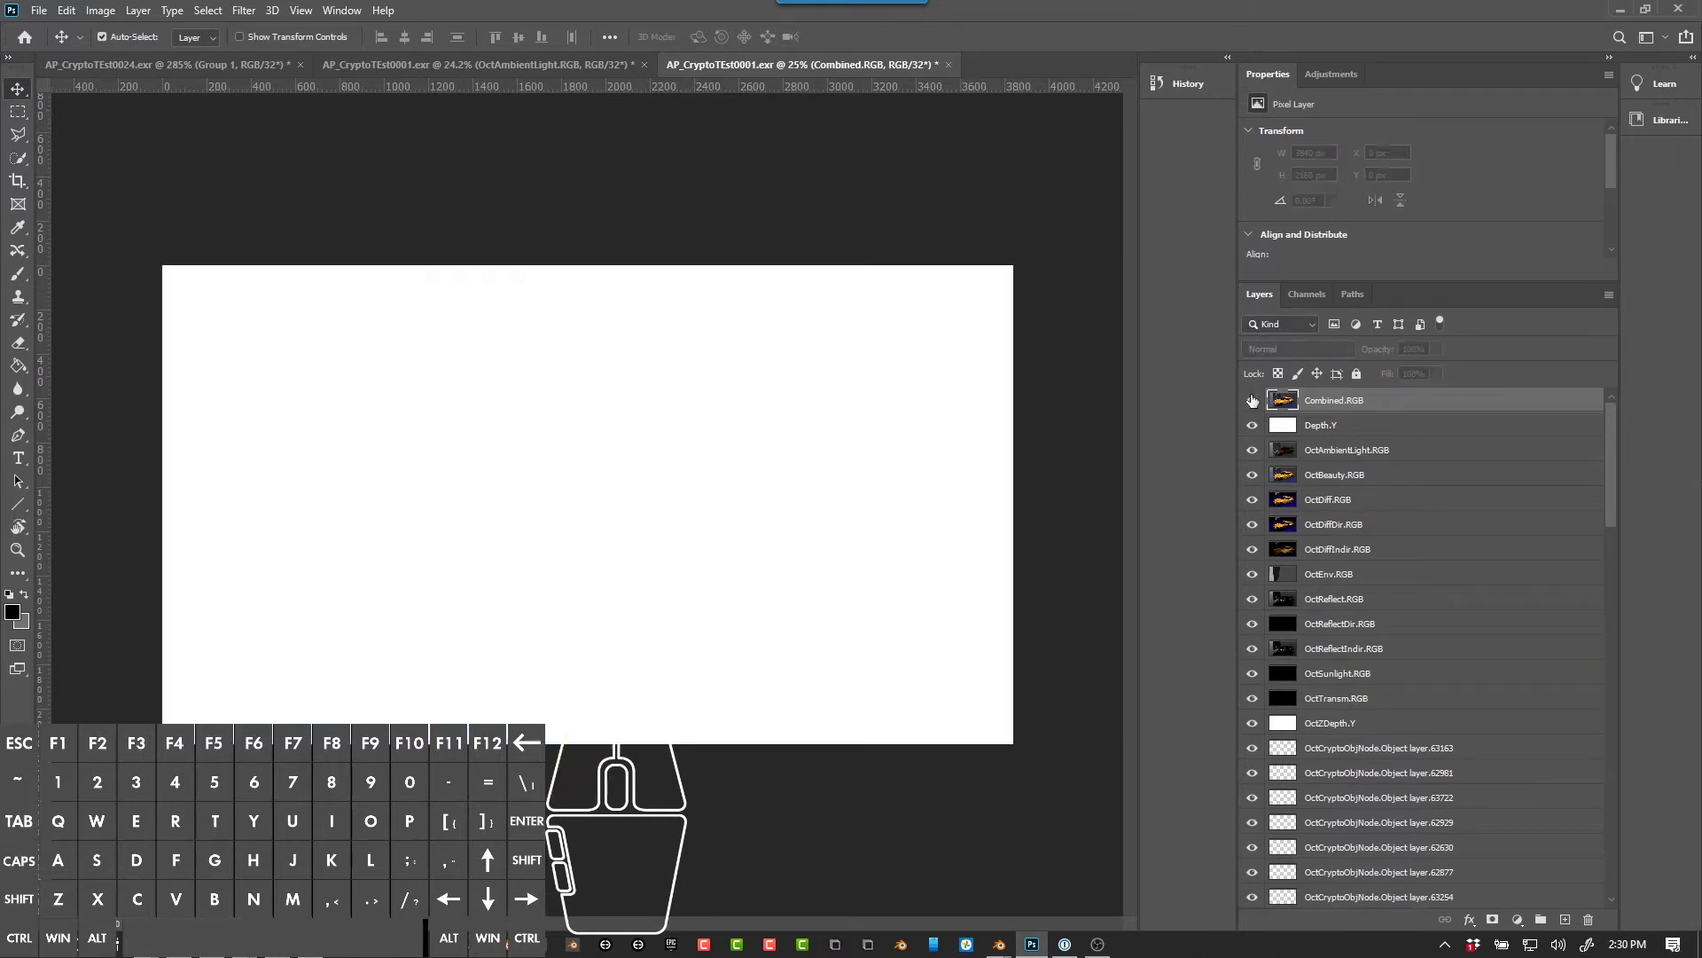
click(1252, 431)
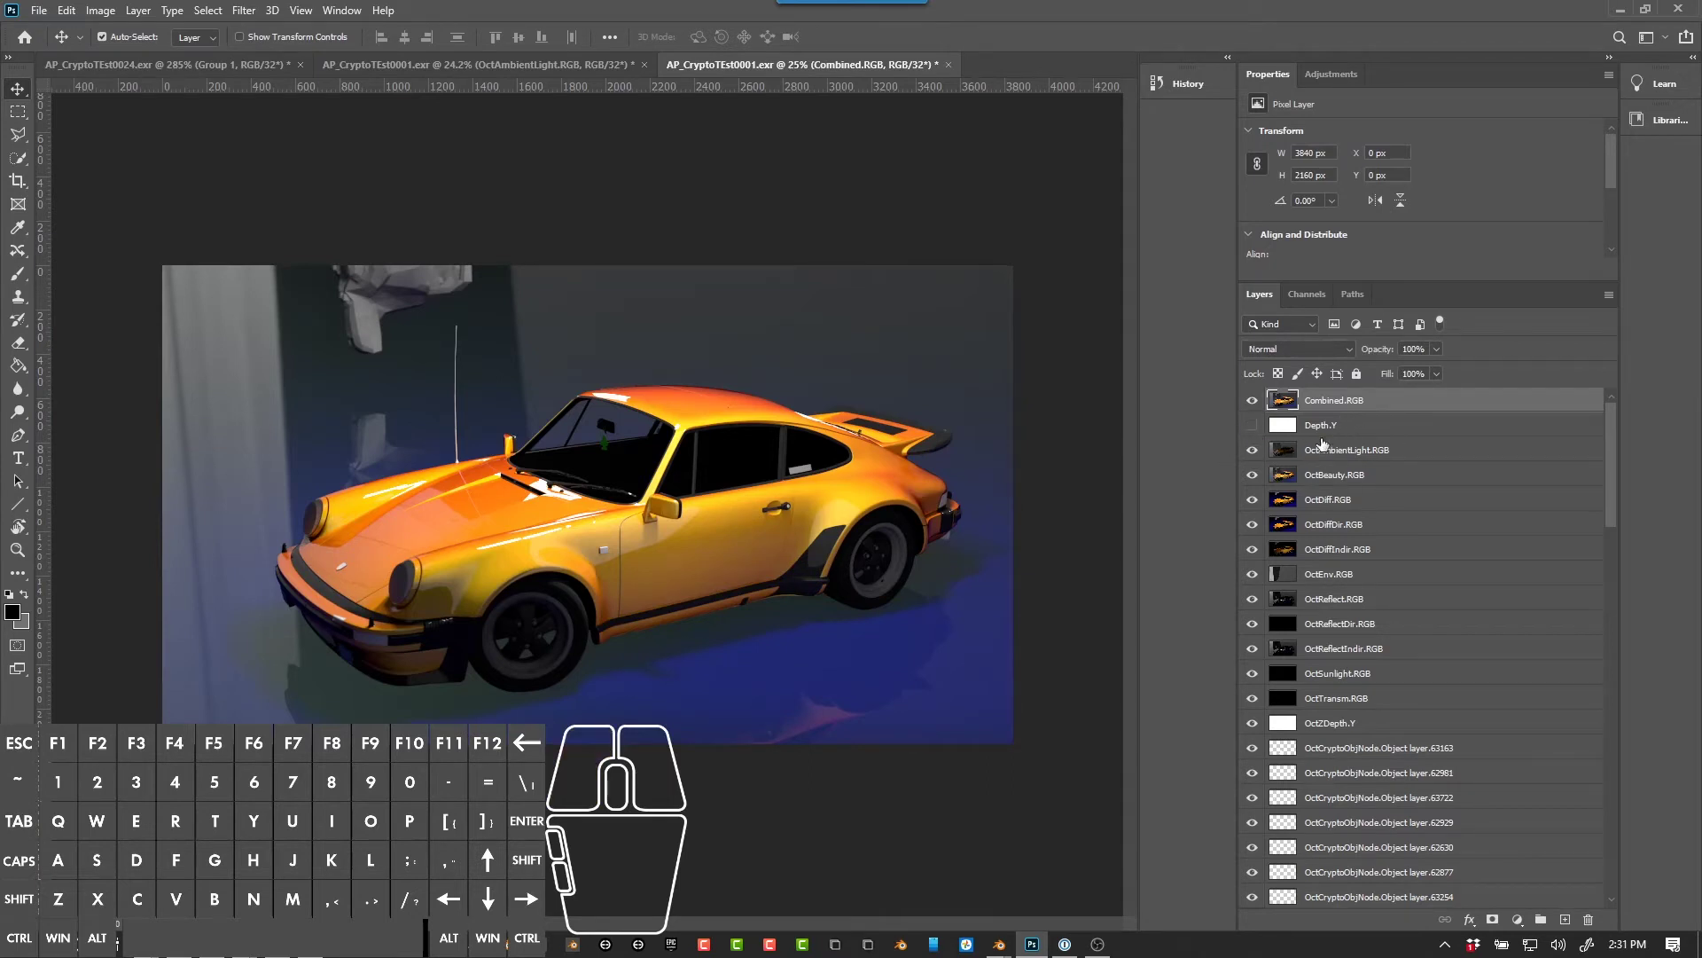
click(1252, 401)
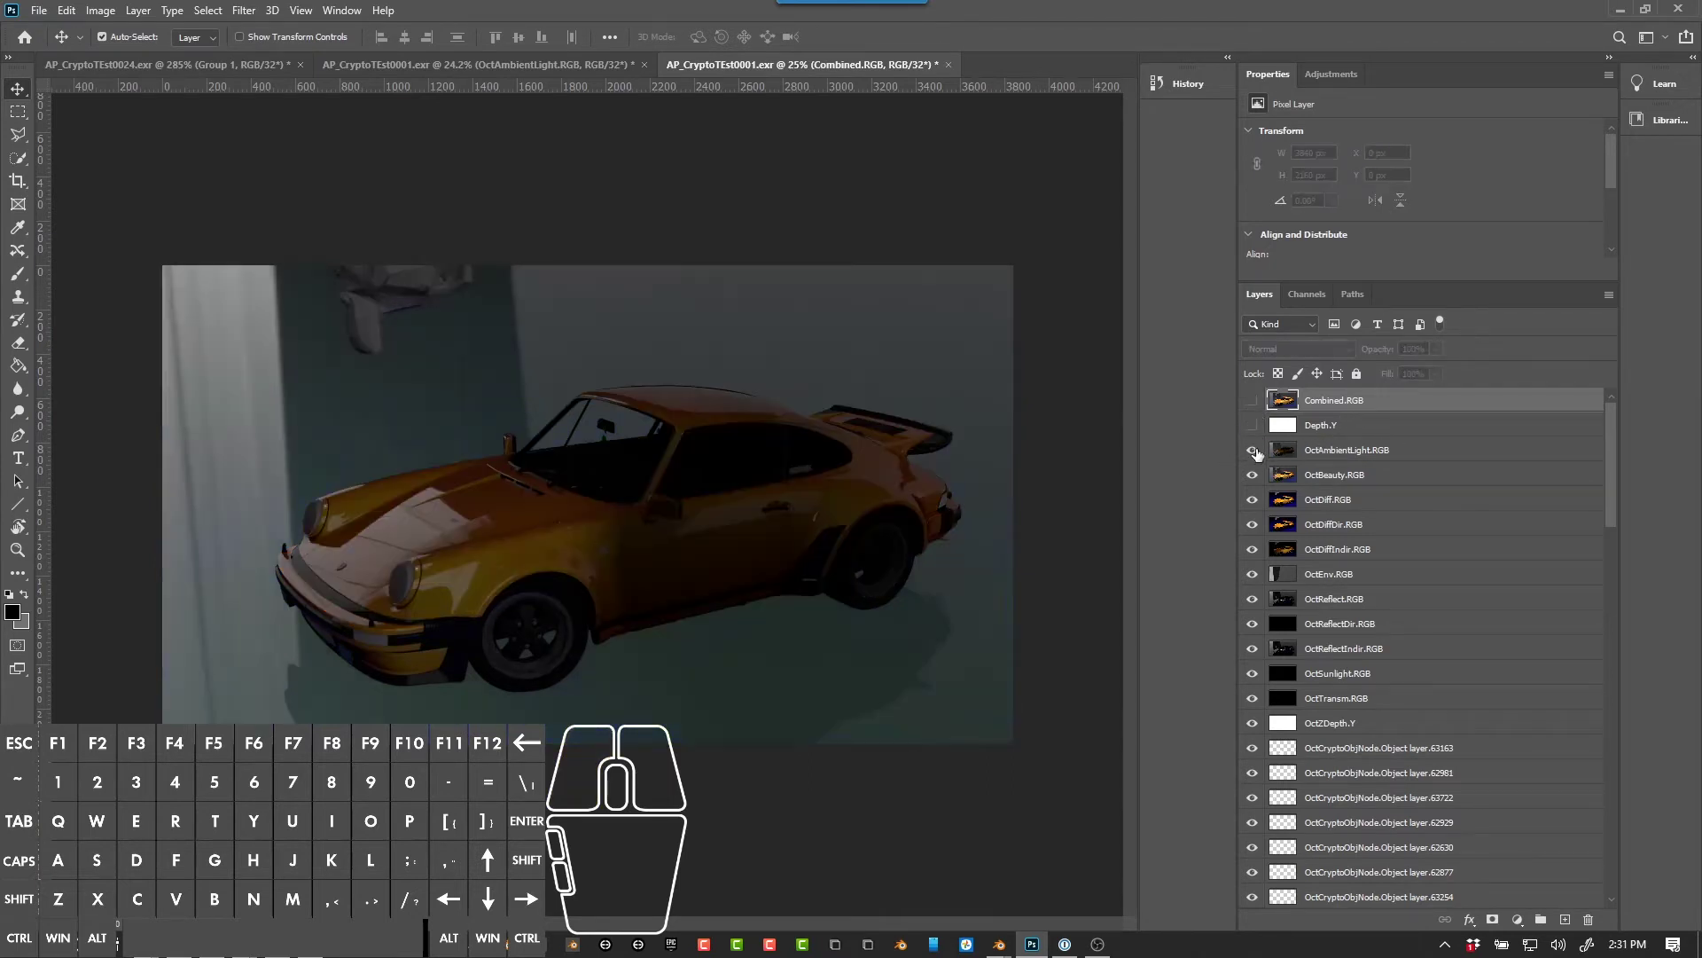
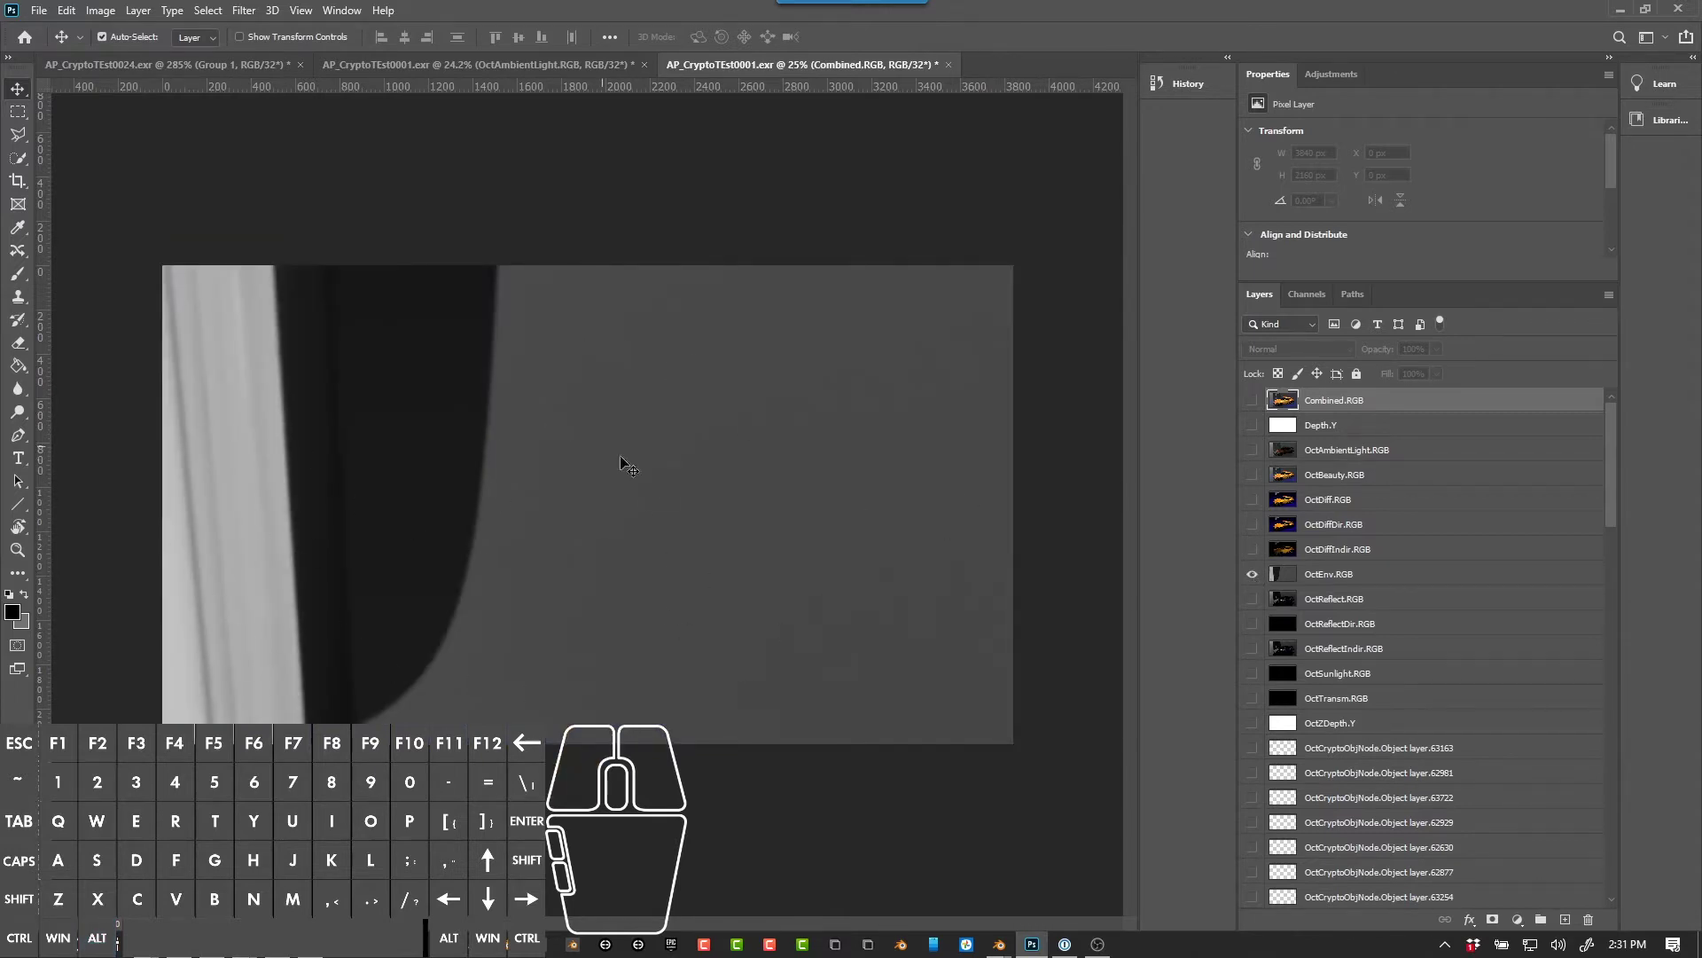
Step: View the OctReflect.RGB, OctReflectIndir.RGB and first Cryptomatte object mask layers in isolation, one at a time
alt+click(1252, 599)
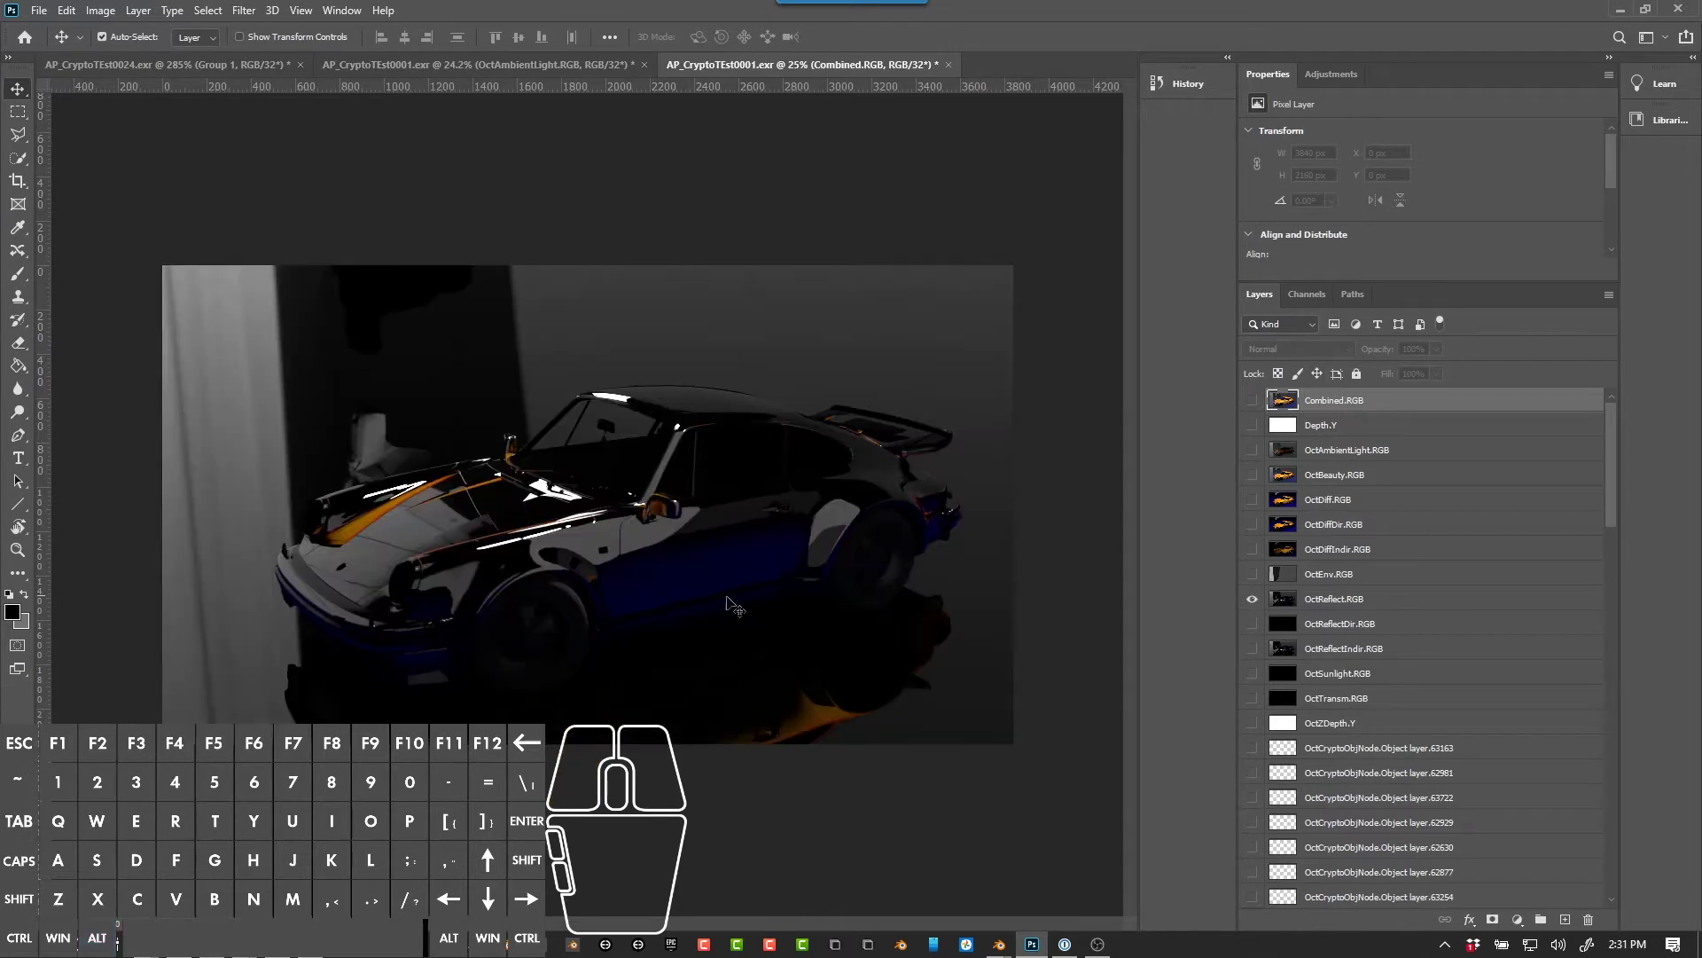
alt+click(1252, 648)
alt+click(1252, 749)
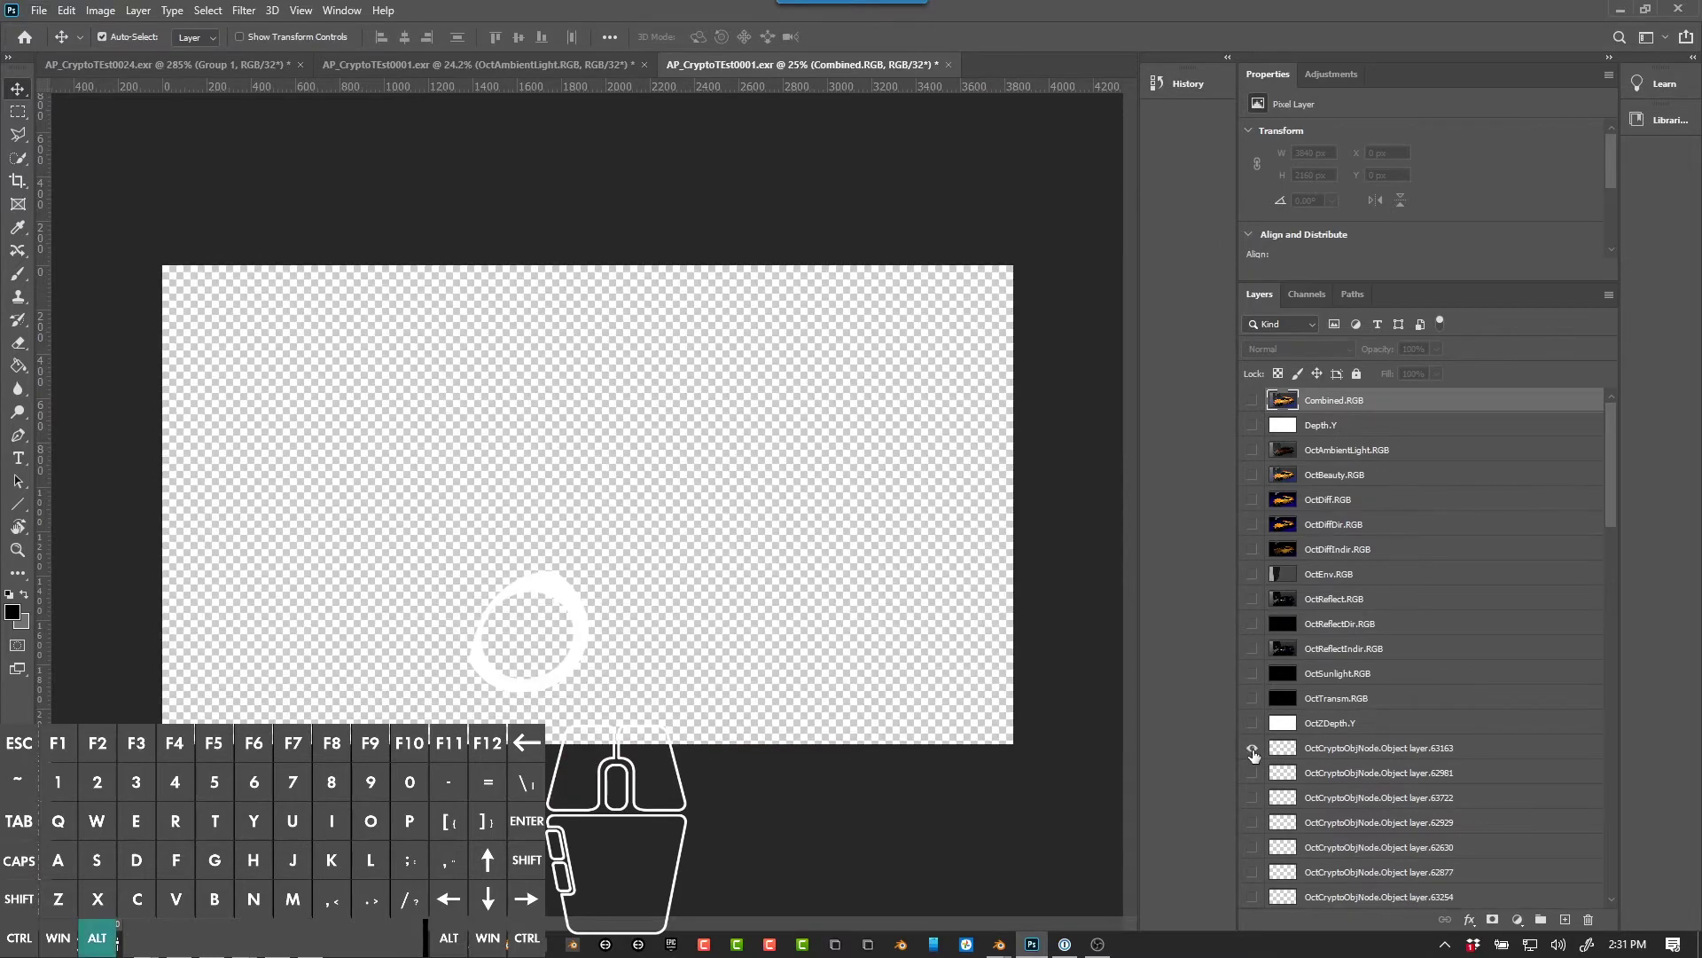
Step: Make the Cryptomatte object masks below the first one visible, down through Object layer.63631, to identify their objects
scroll(1253, 752, down, 1)
drag(1253, 702, 1256, 754)
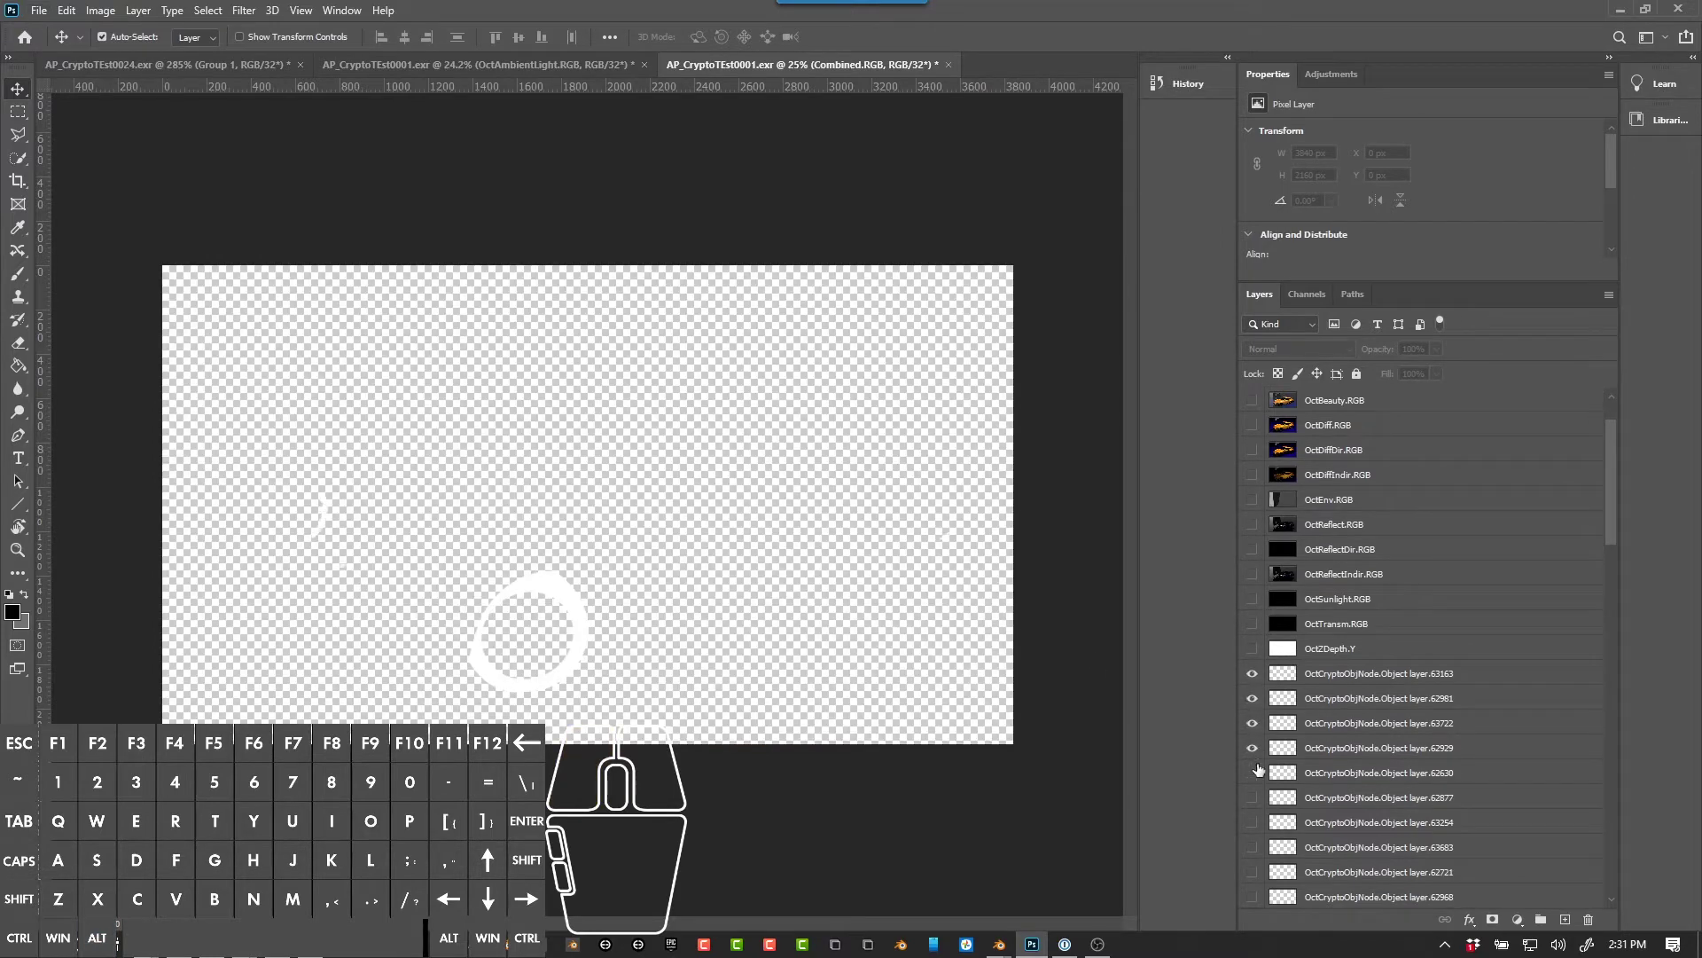
click(1259, 769)
scroll(1441, 665, down, 1)
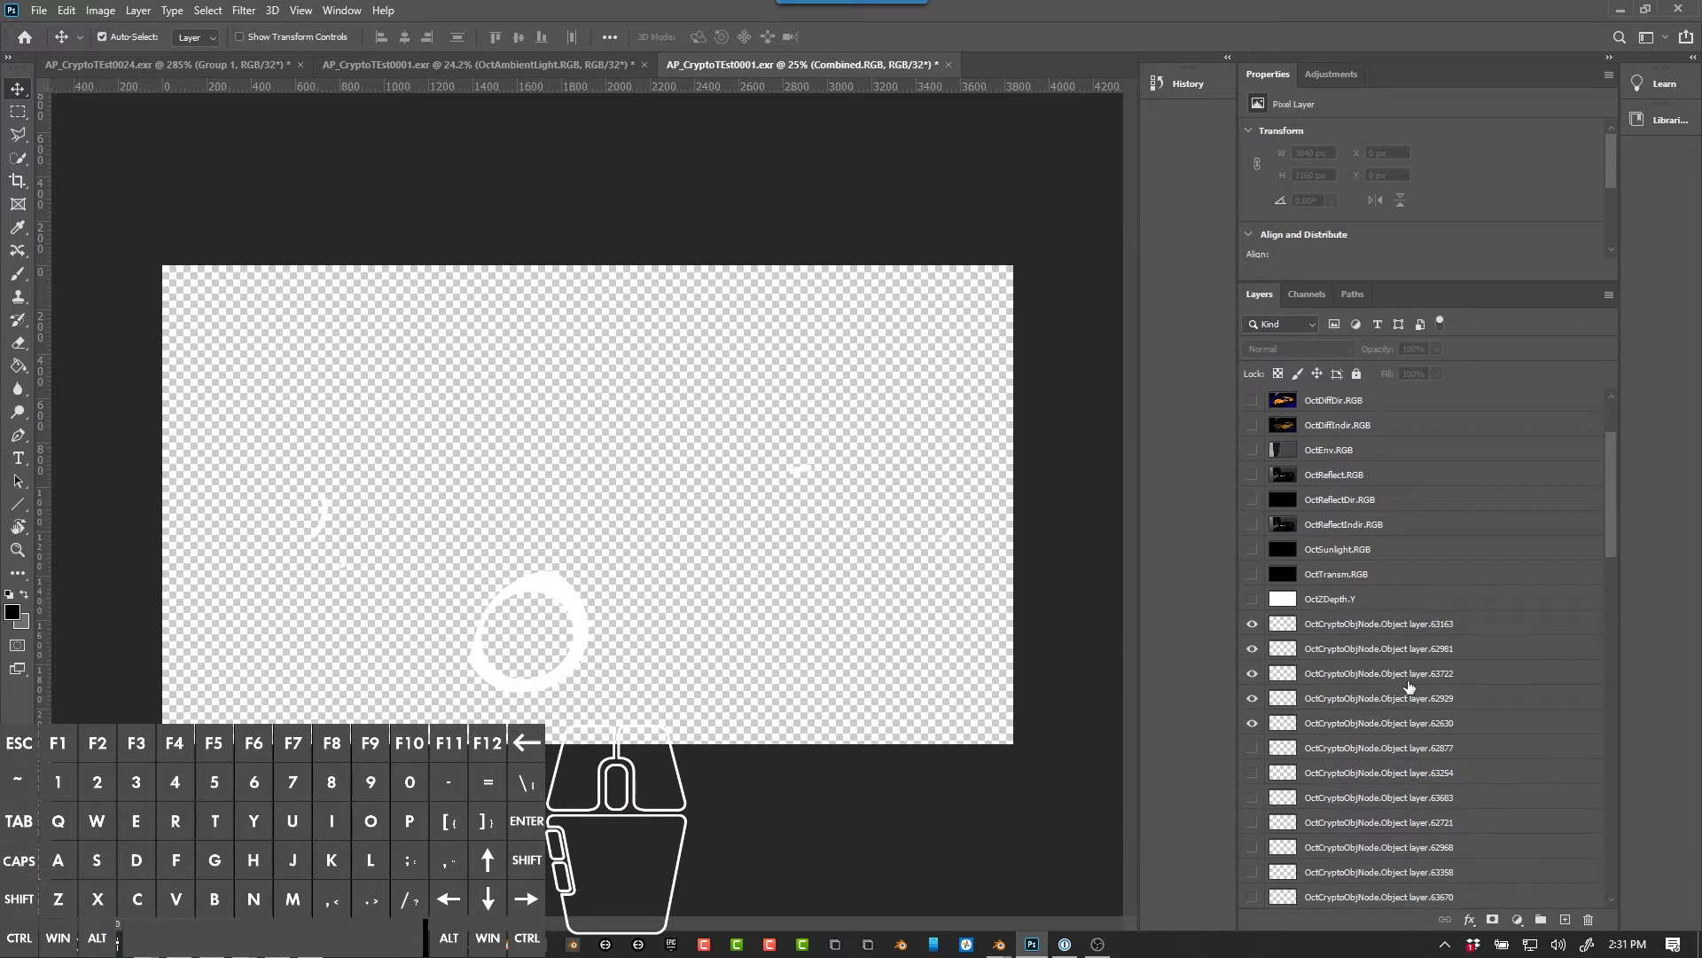
scroll(1410, 687, down, 4)
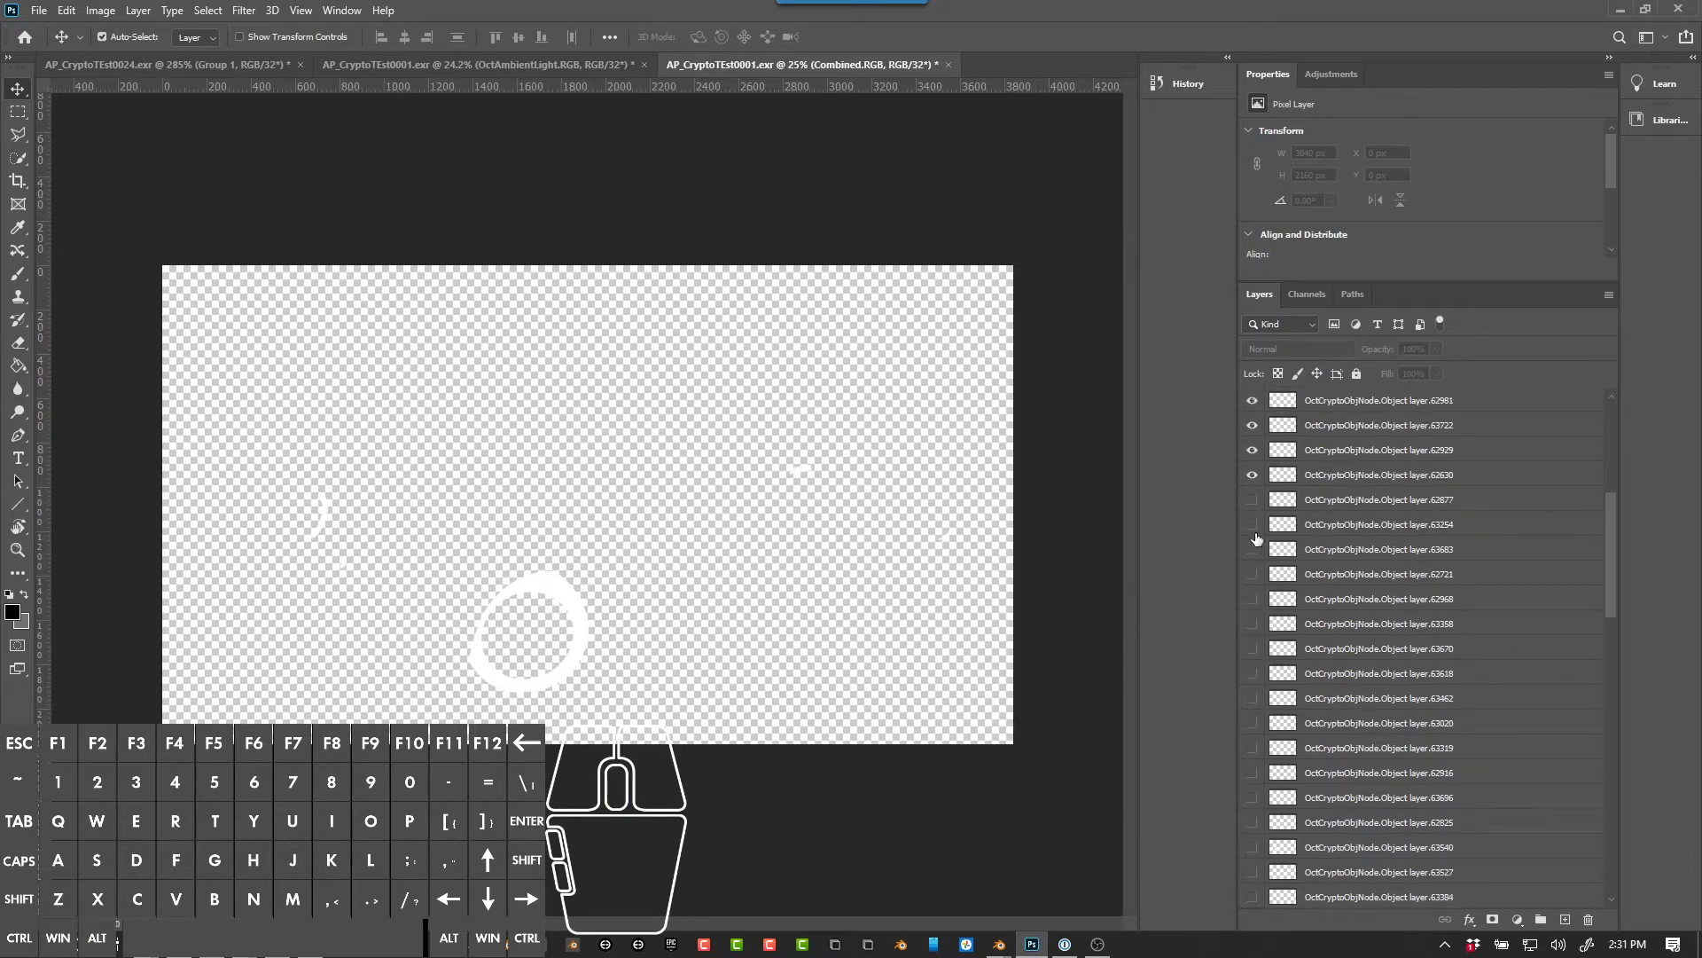
drag(1254, 502, 1254, 825)
scroll(1276, 653, down, 2)
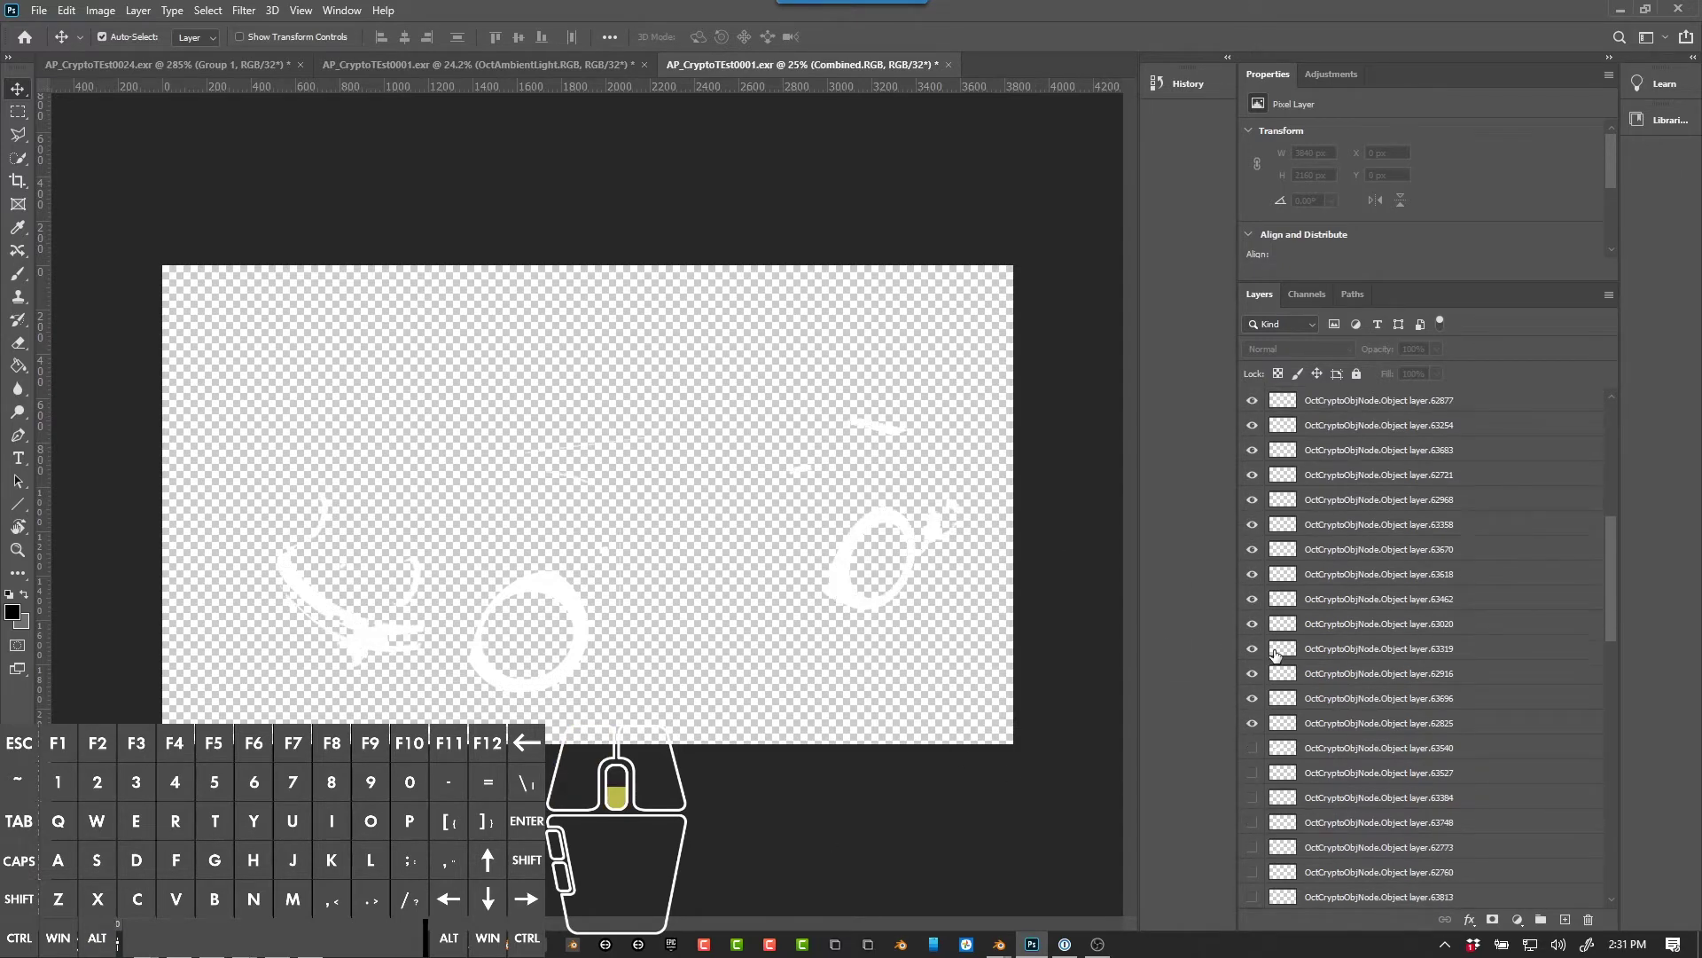
drag(1255, 719, 1254, 767)
scroll(1254, 767, down, 3)
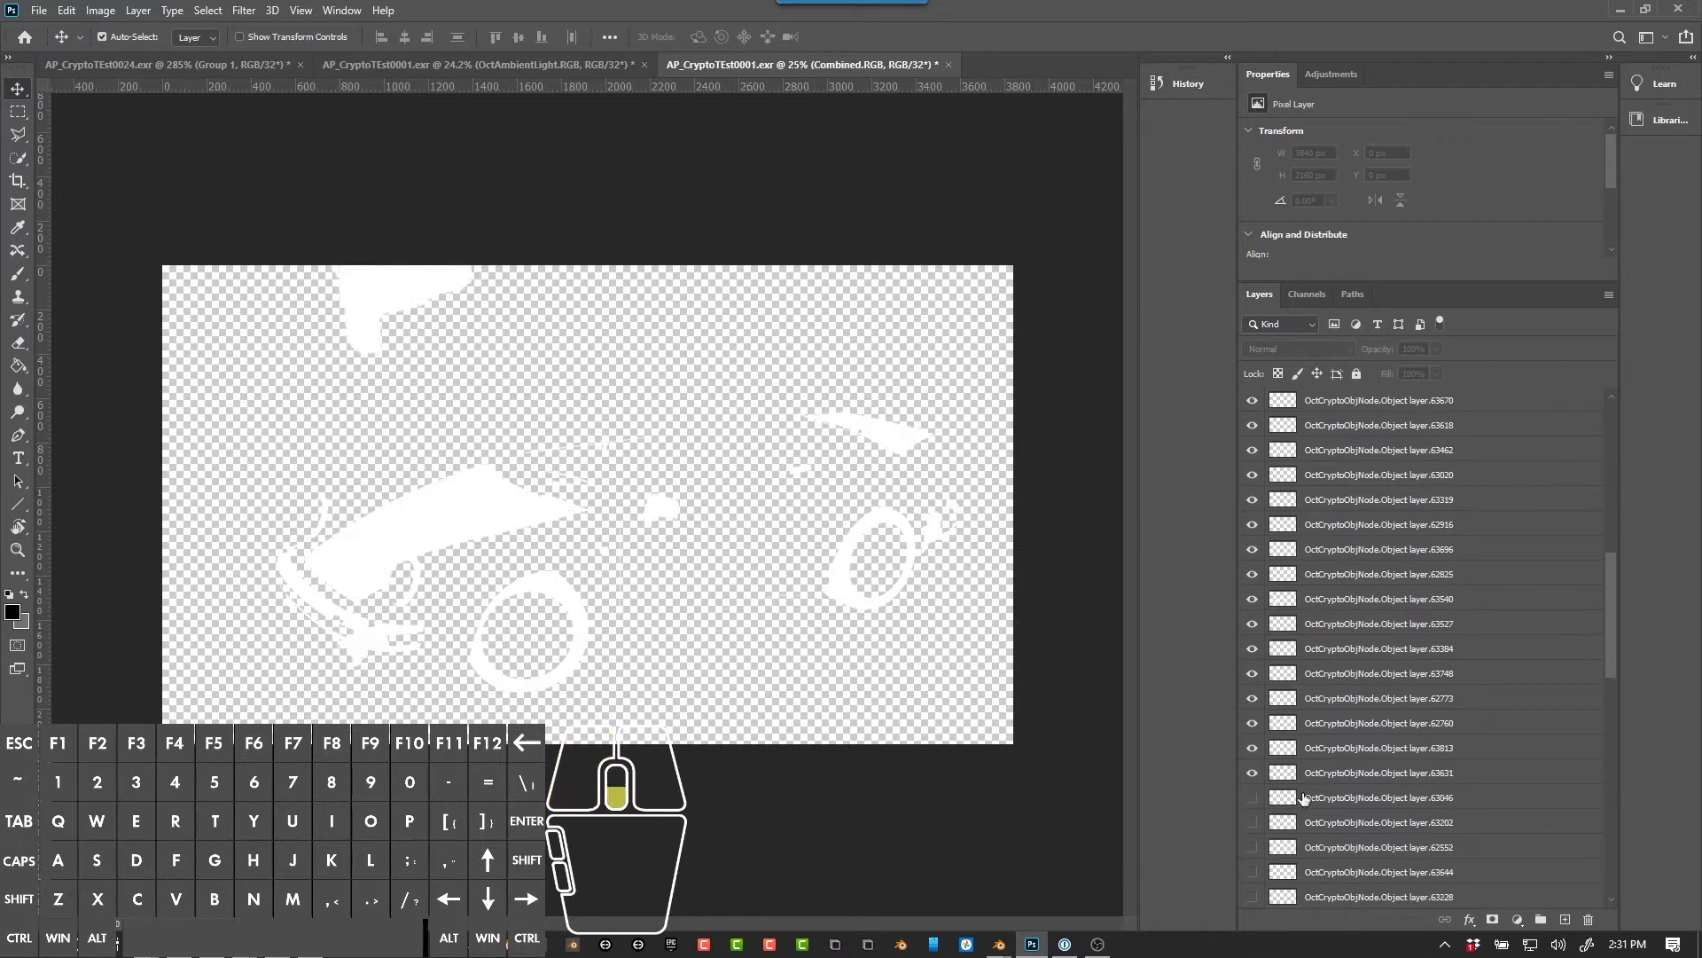
Step: Check which object the Object layer.63813 mask covers and add the prefix "Monkey_" to its layer name
click(1254, 748)
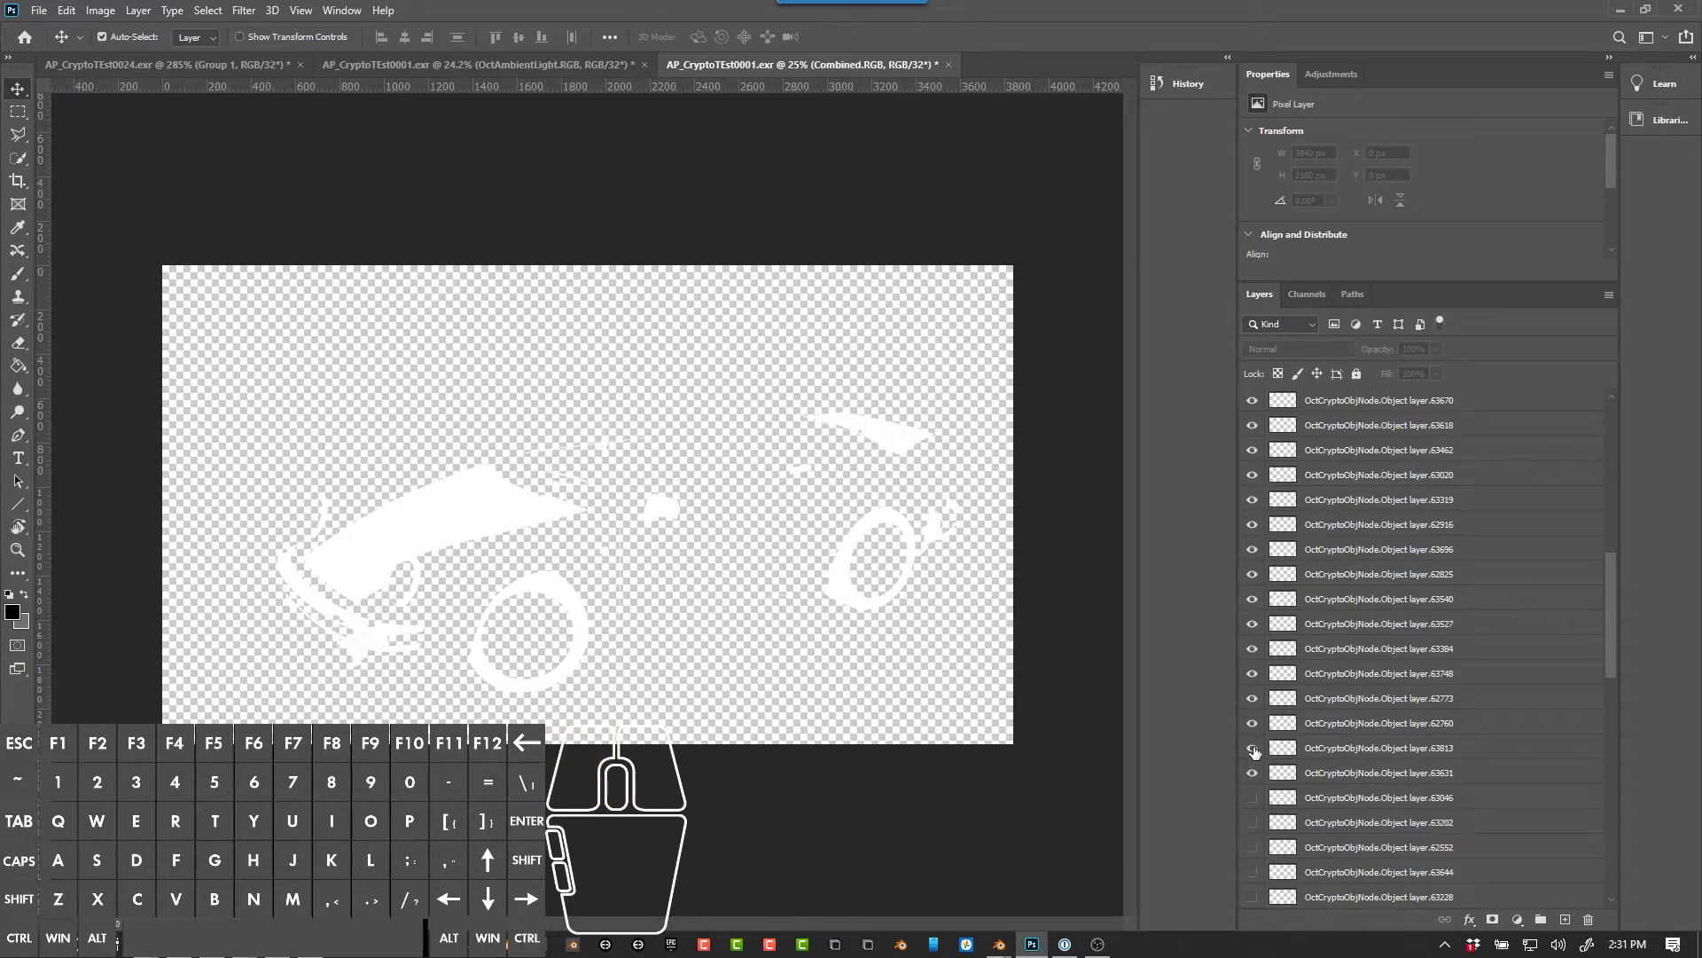
click(1327, 748)
double_click(1327, 747)
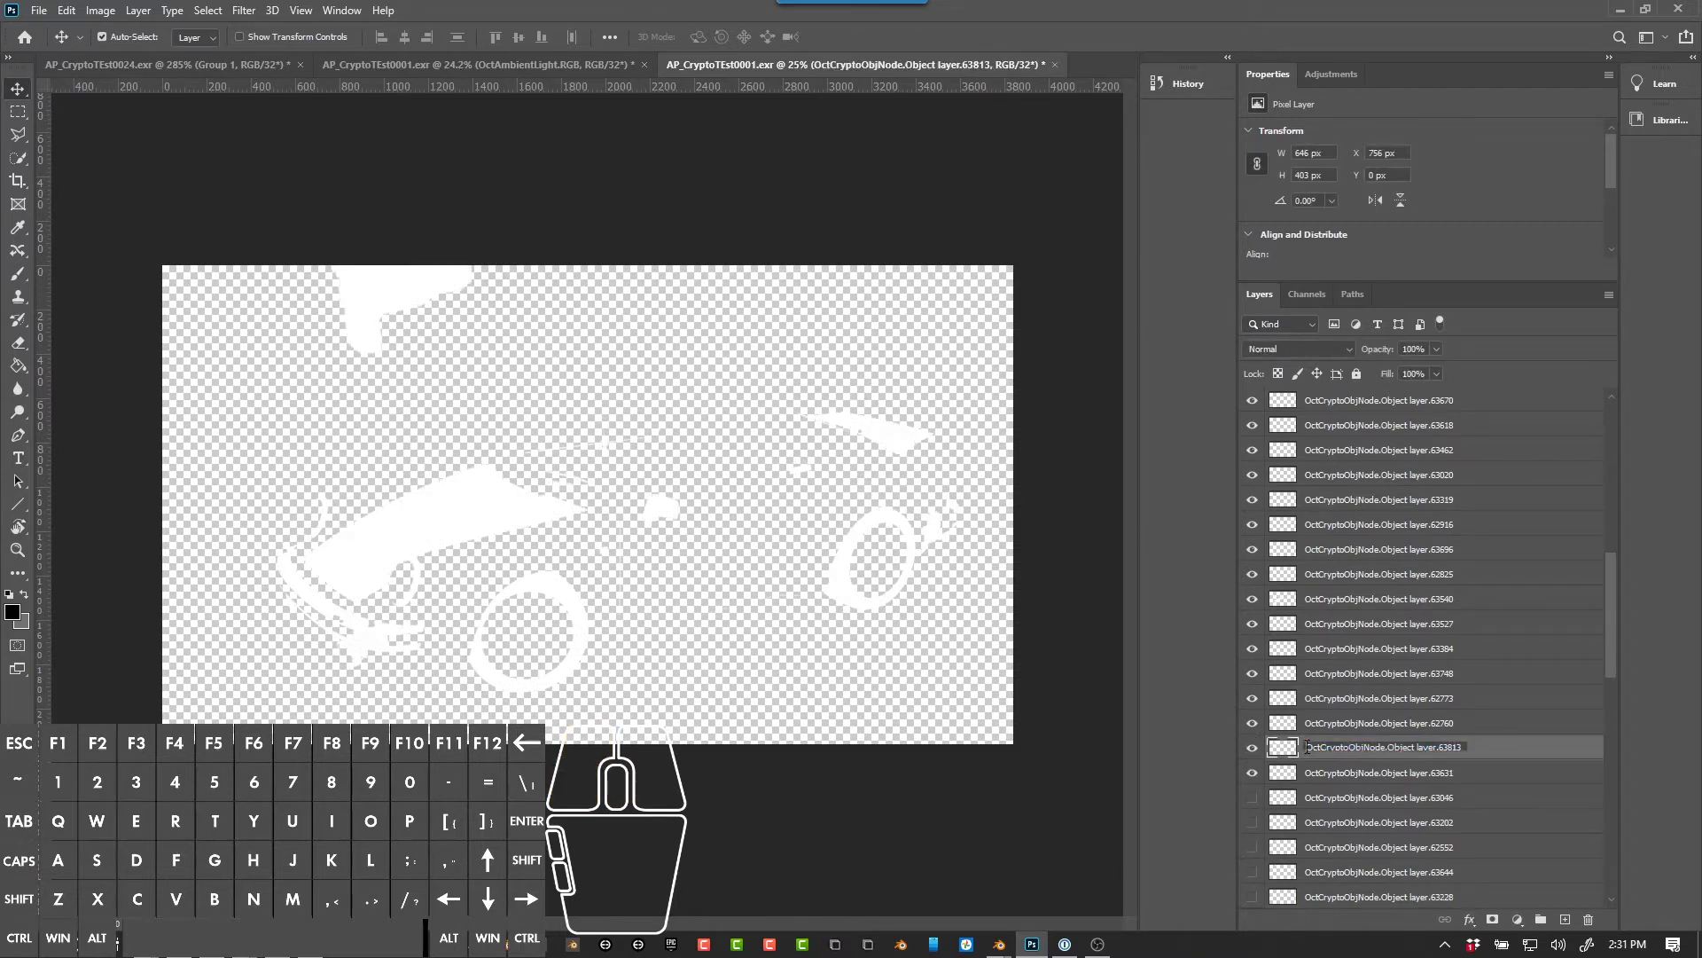
text(Monkey_)
key(Return)
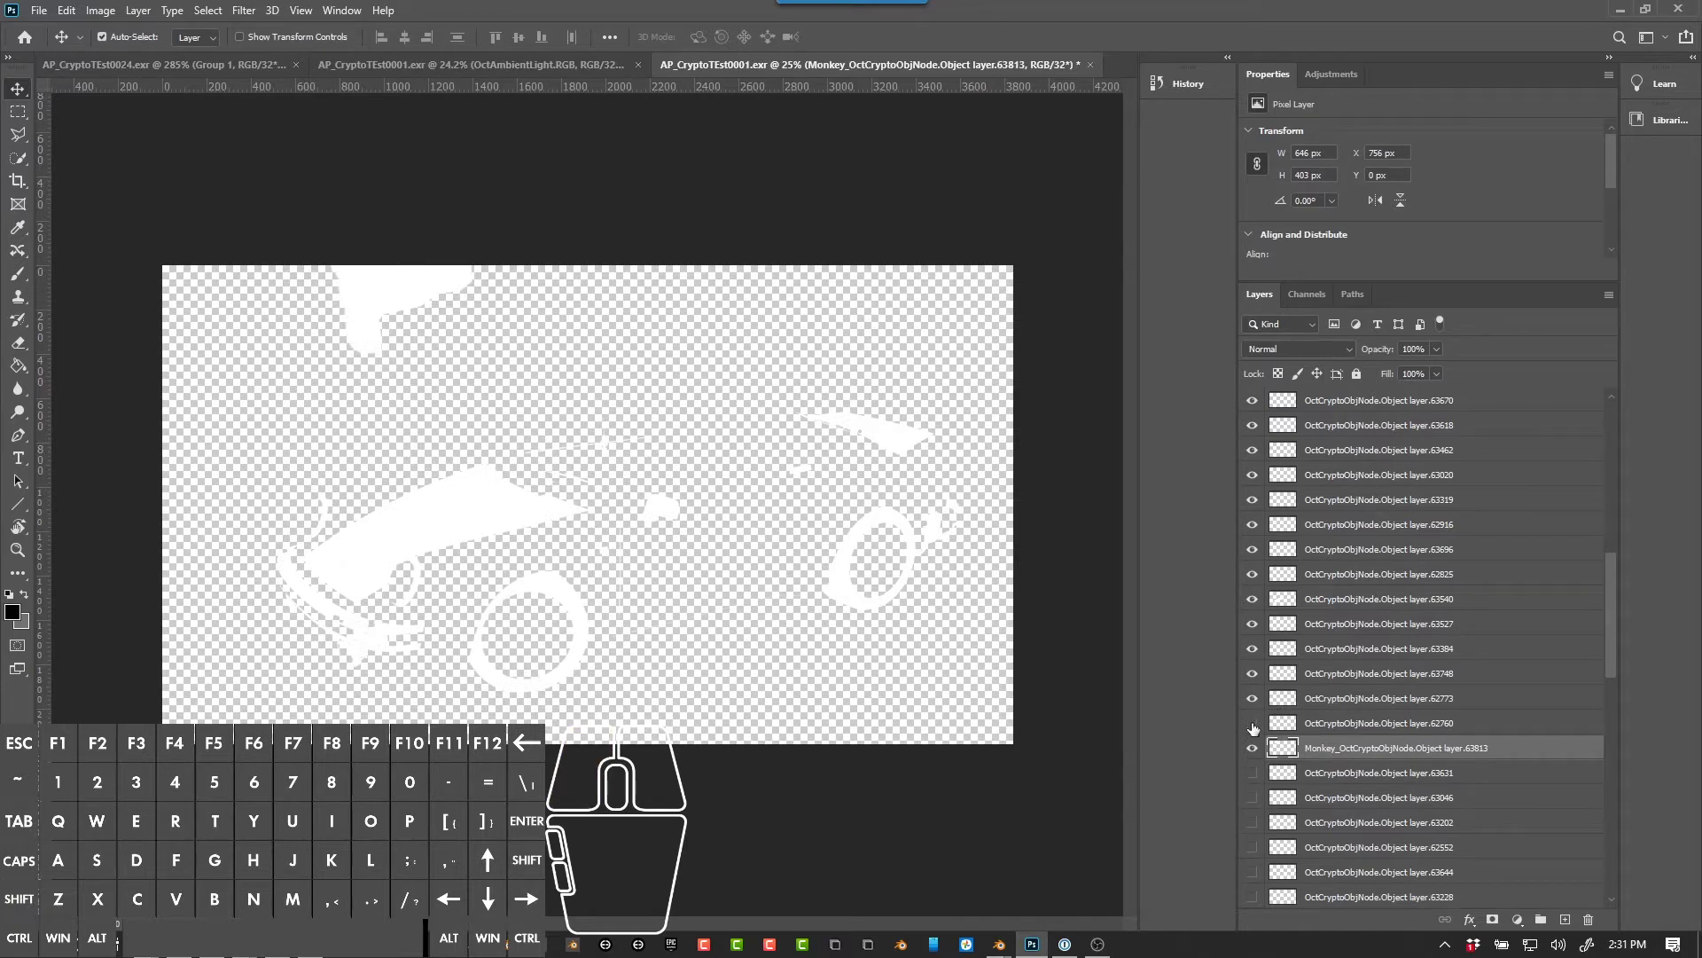
Step: Hide the object masks above the monkey mask up to Object layer.62916, and prefix the Object layer.63540 name with "Hood_", keeping that mask visible
drag(1253, 725, 1254, 601)
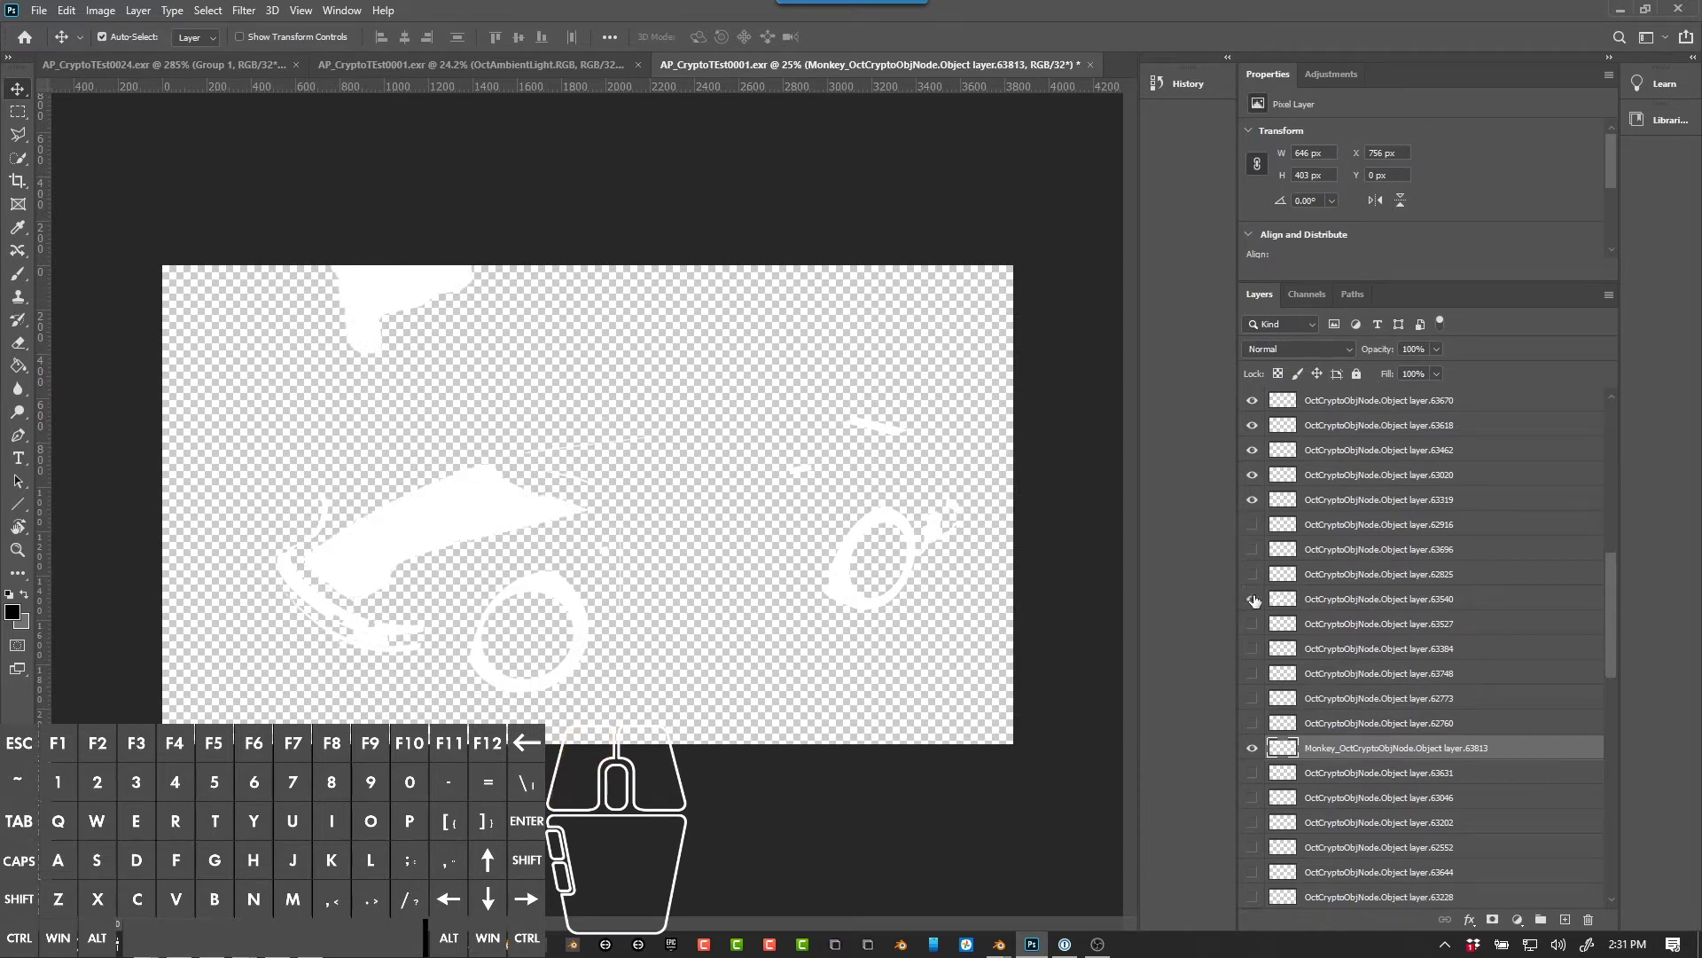
click(1254, 603)
double_click(1321, 599)
click(1307, 598)
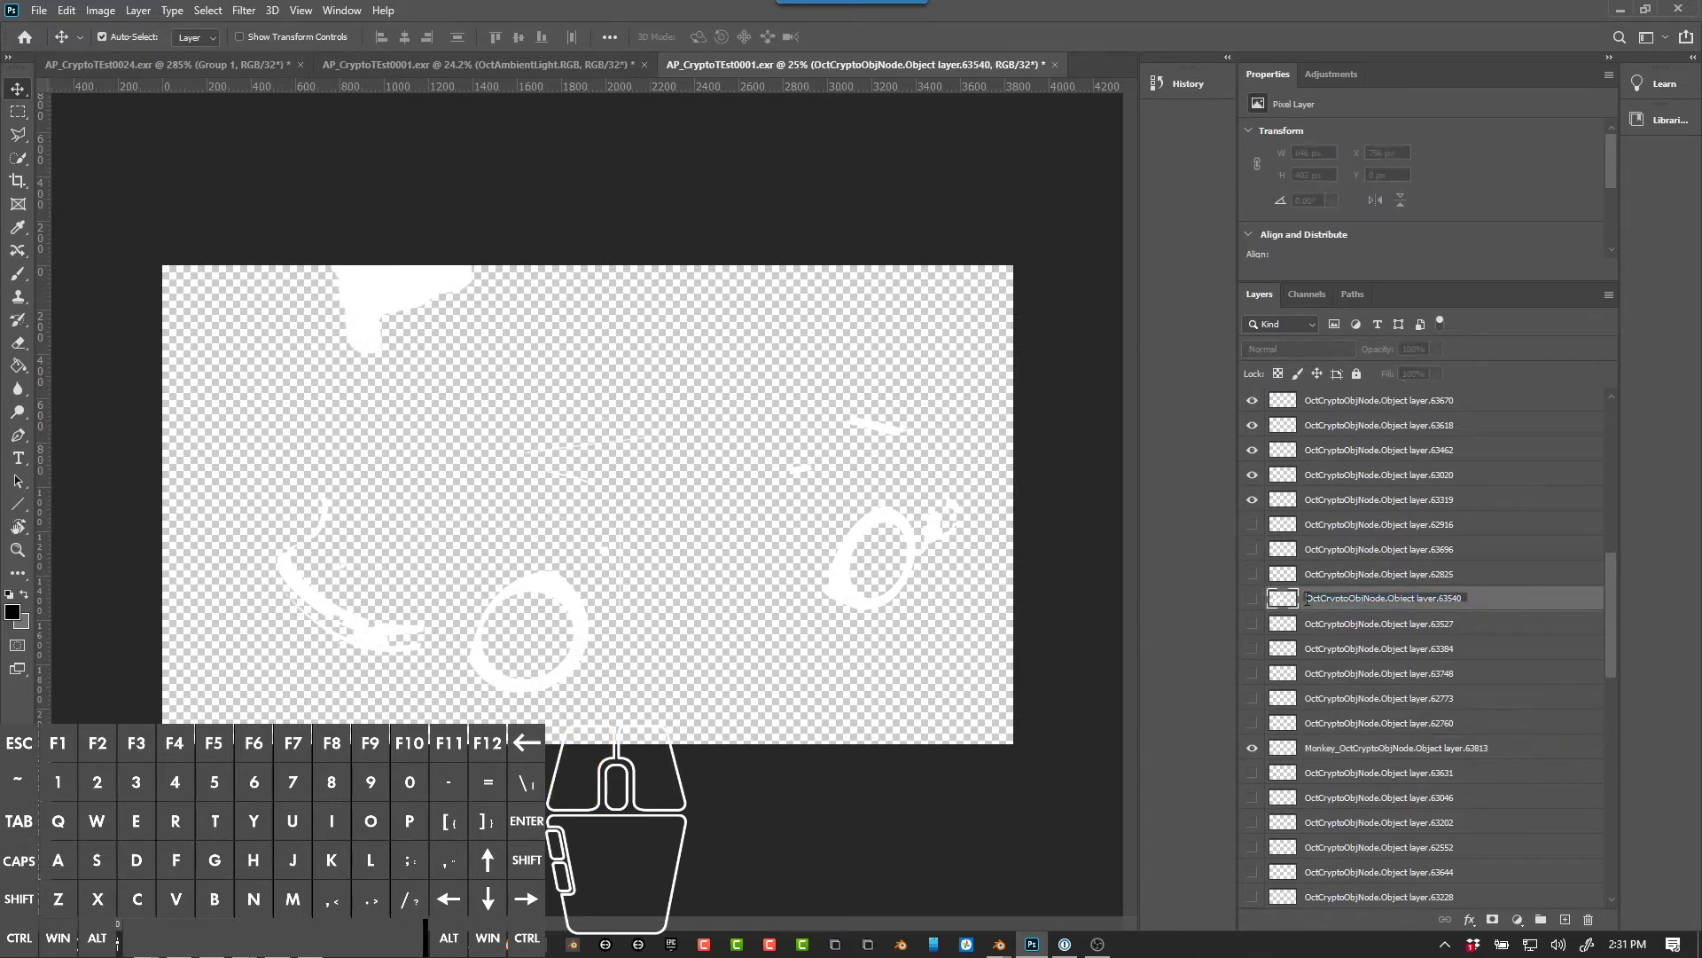
text(Food_)
key(Return)
click(1253, 601)
Step: Move the Hood and Monkey mask layers together to directly below the OctZDepth.Y layer
click(1348, 749)
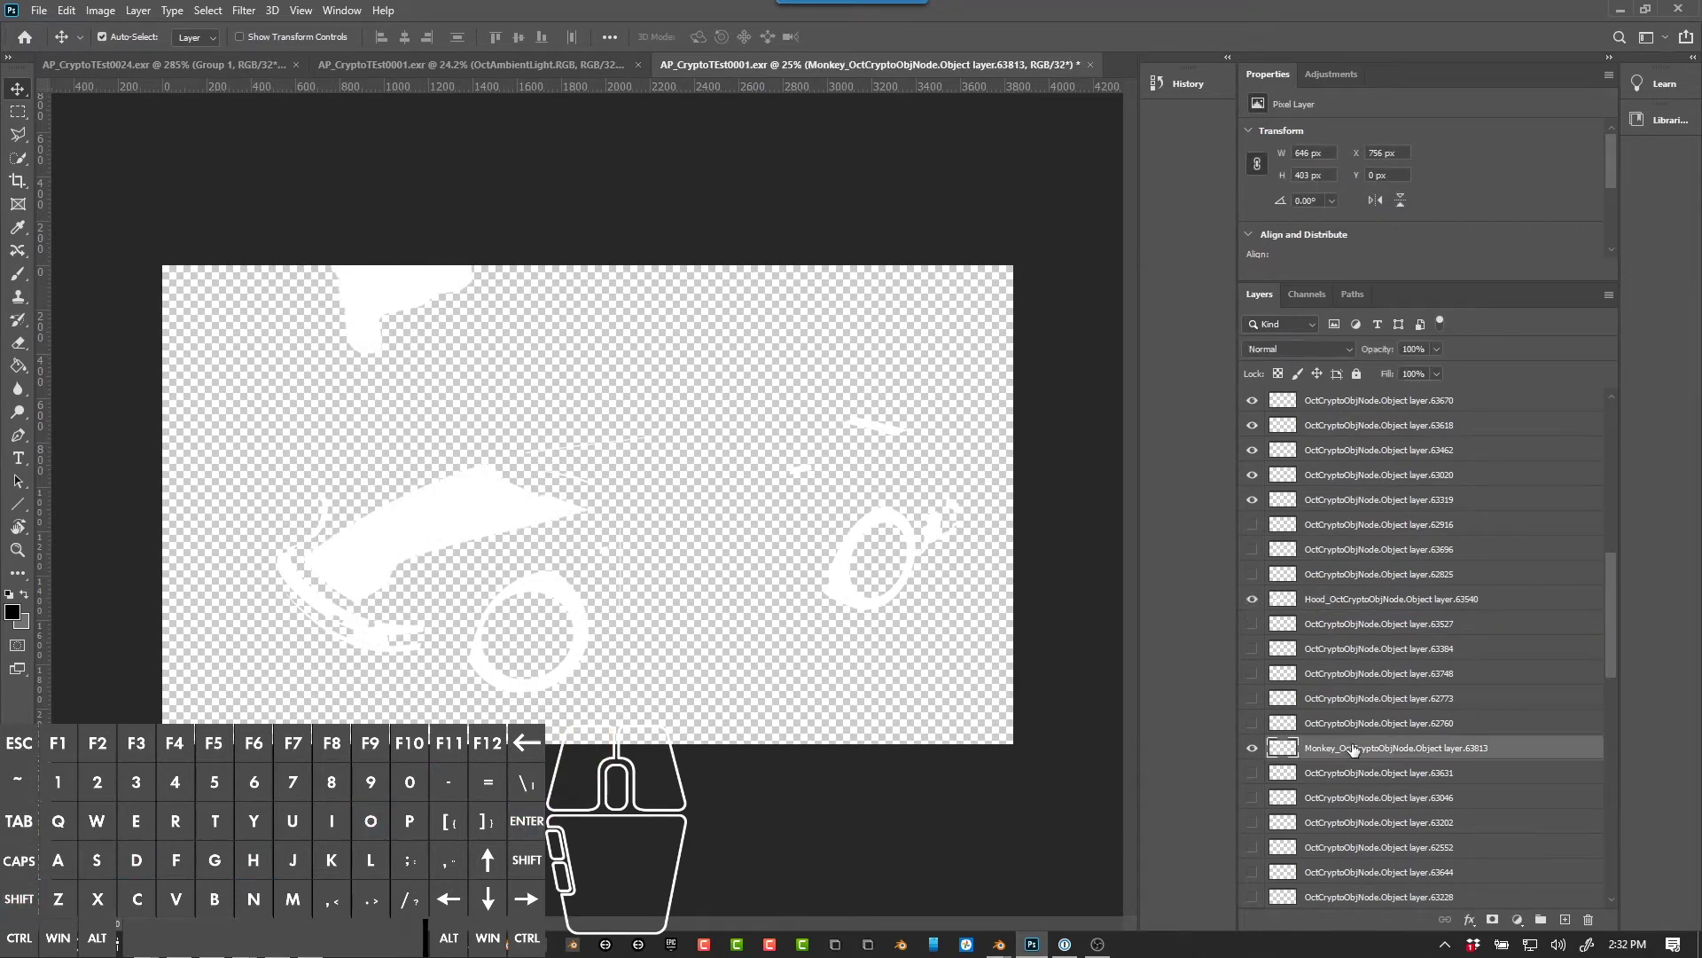
drag(1348, 750, 1357, 541)
shift+click(1341, 600)
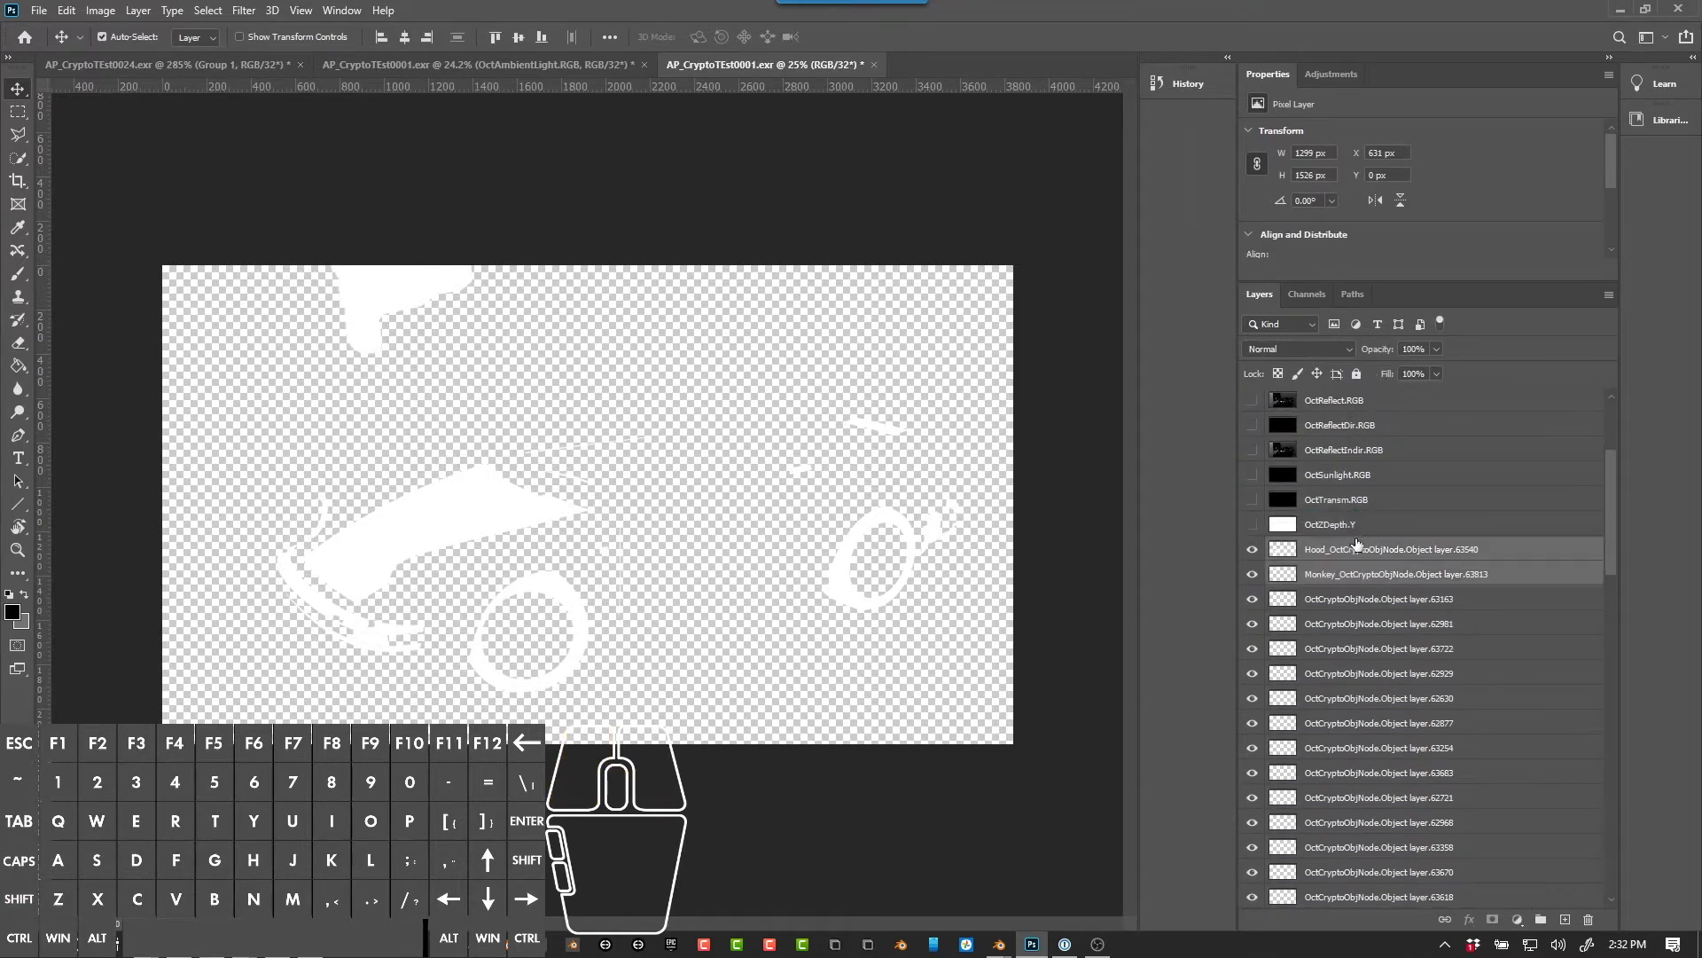
Step: View the Cryptomatte material masks one by one: 930_rim, 930_plastics, 930_tire and the unnamed OctCryptoMatNode layer
scroll(1358, 559, down, 10)
scroll(1358, 564, down, 3)
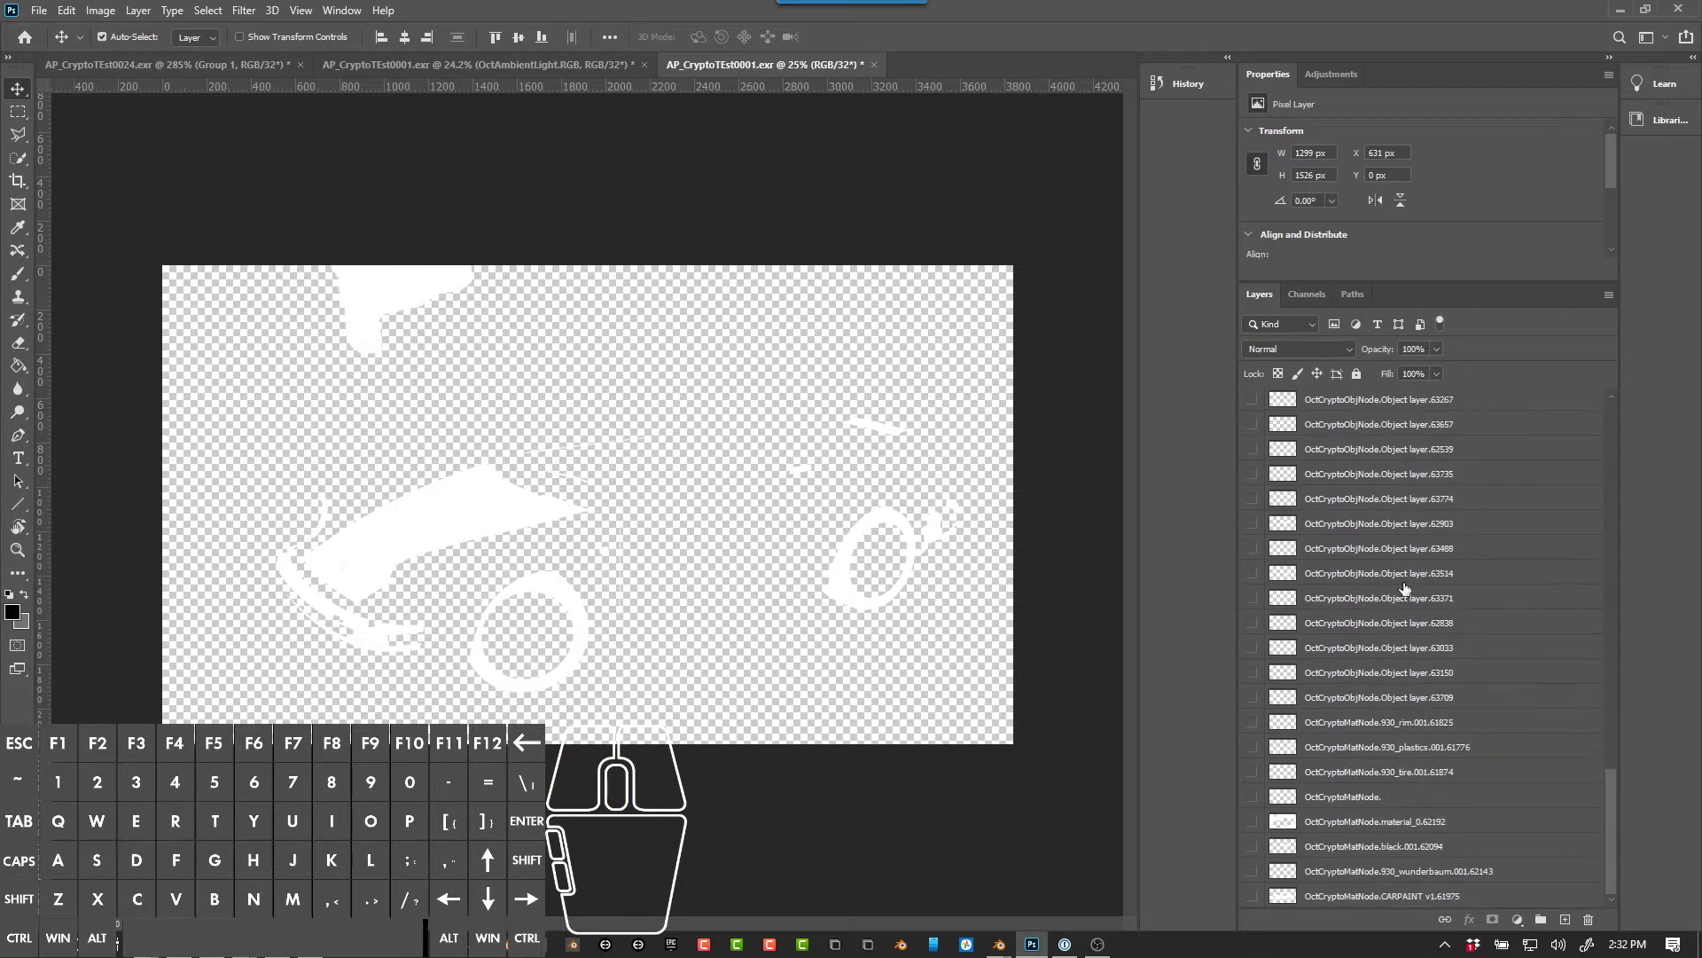
click(1361, 722)
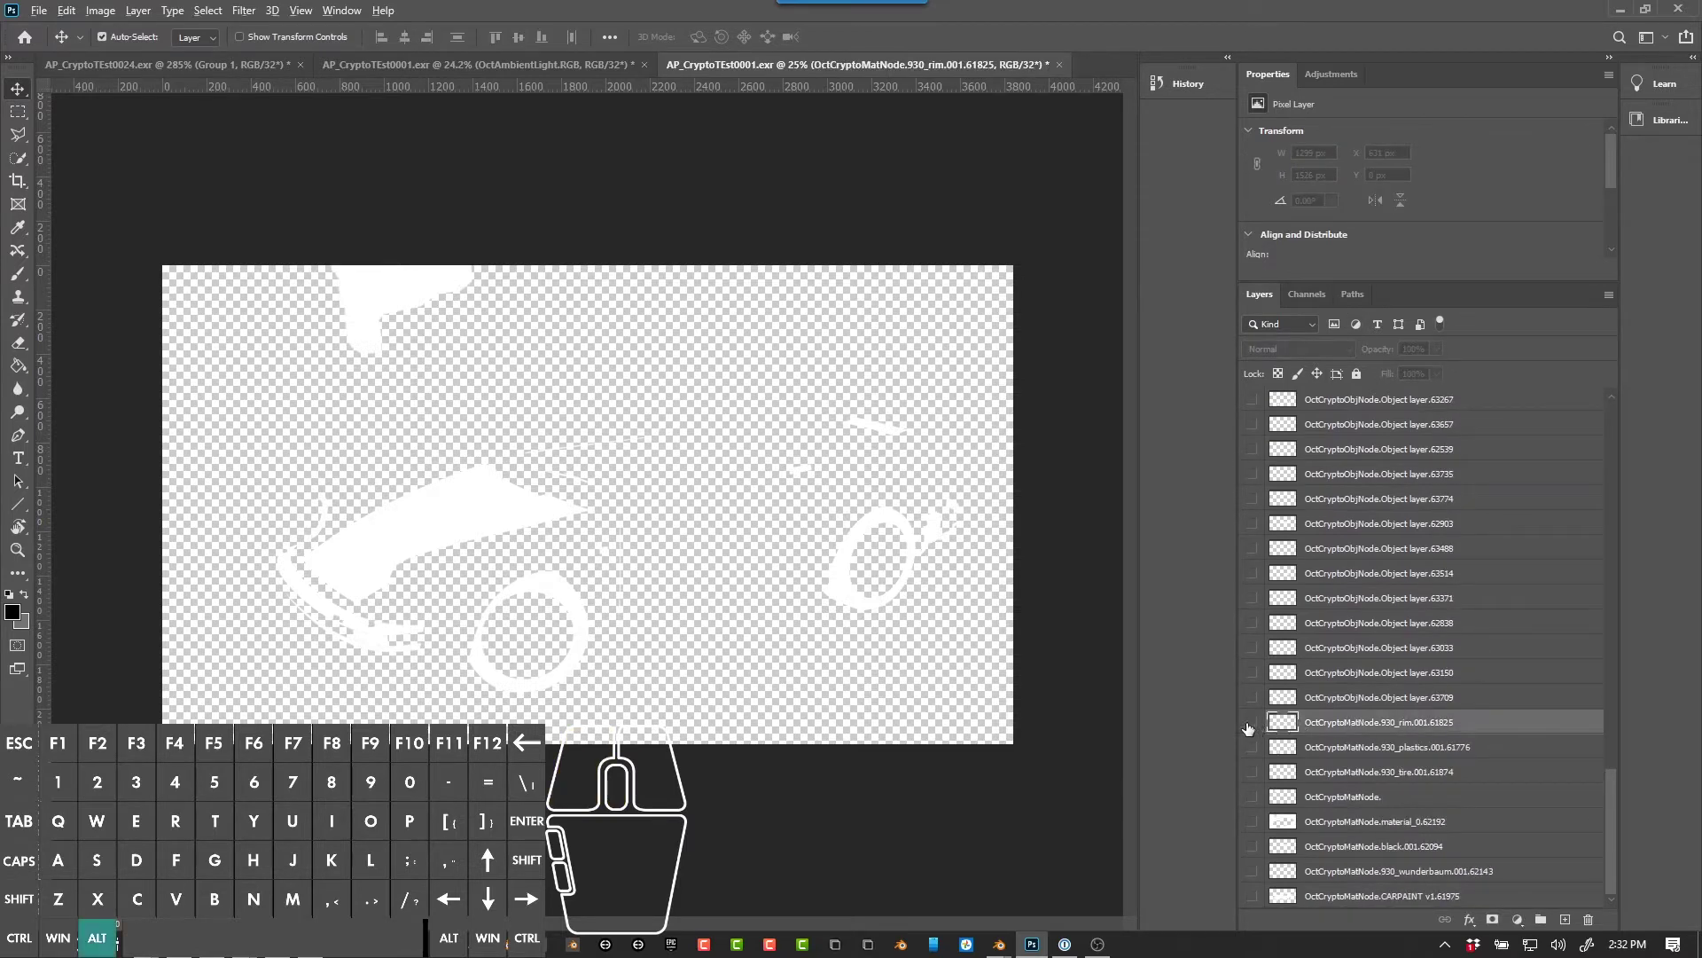
alt+click(1253, 722)
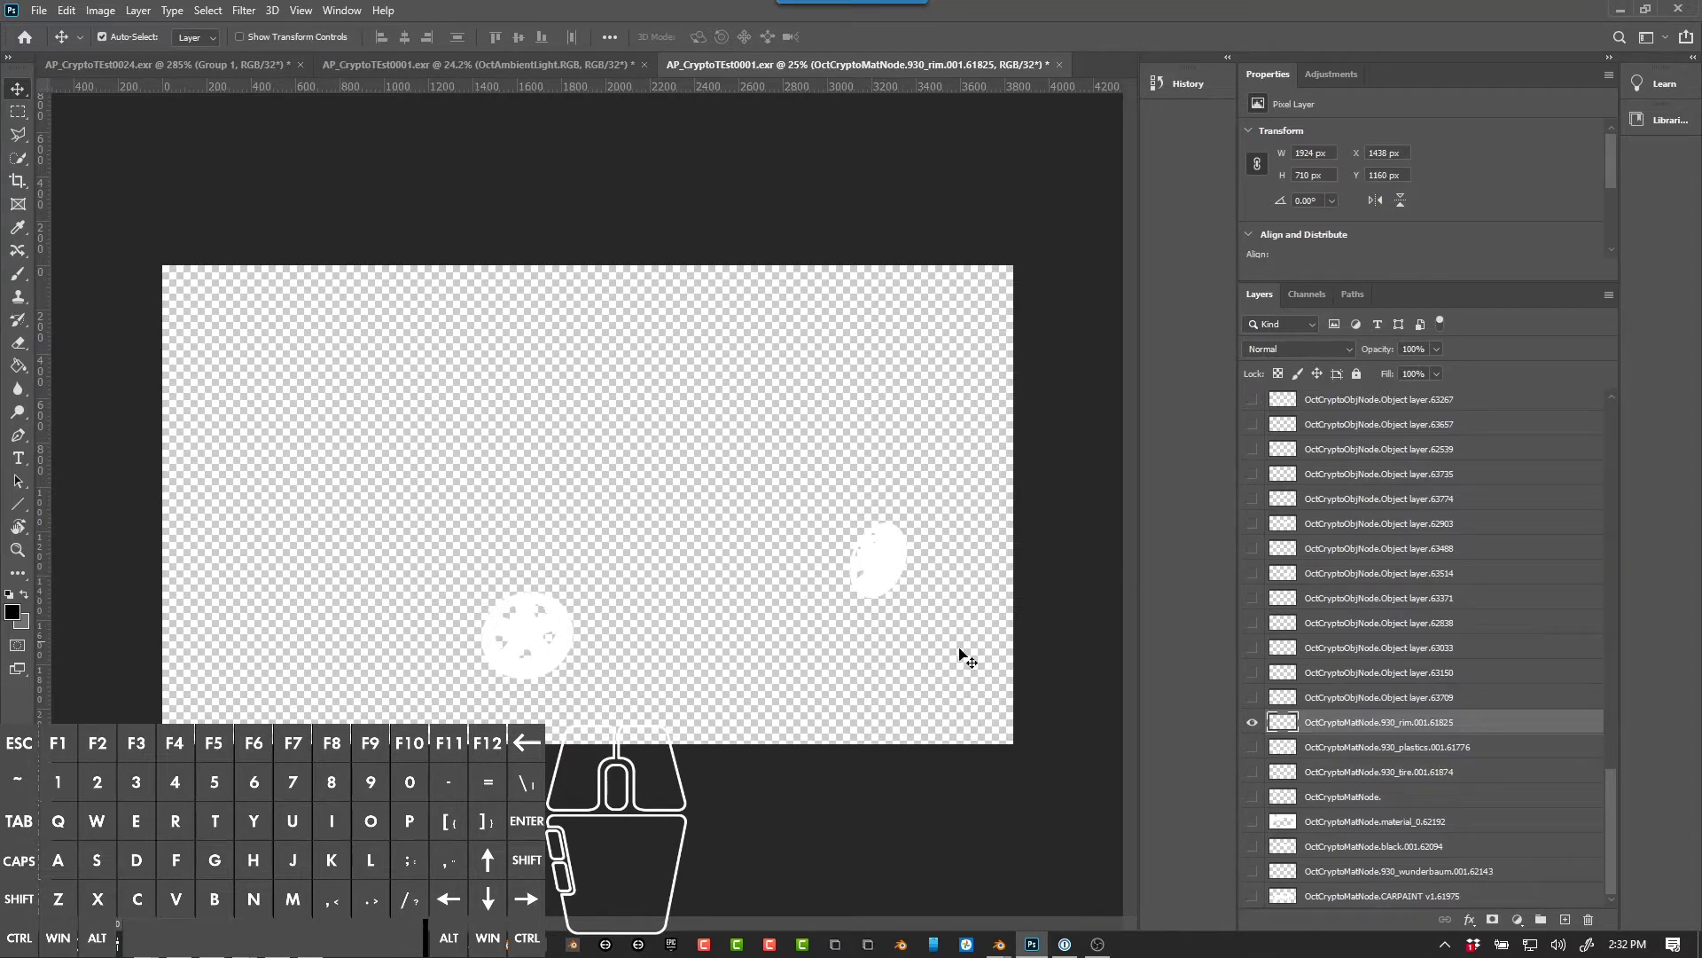
click(1253, 722)
click(1253, 747)
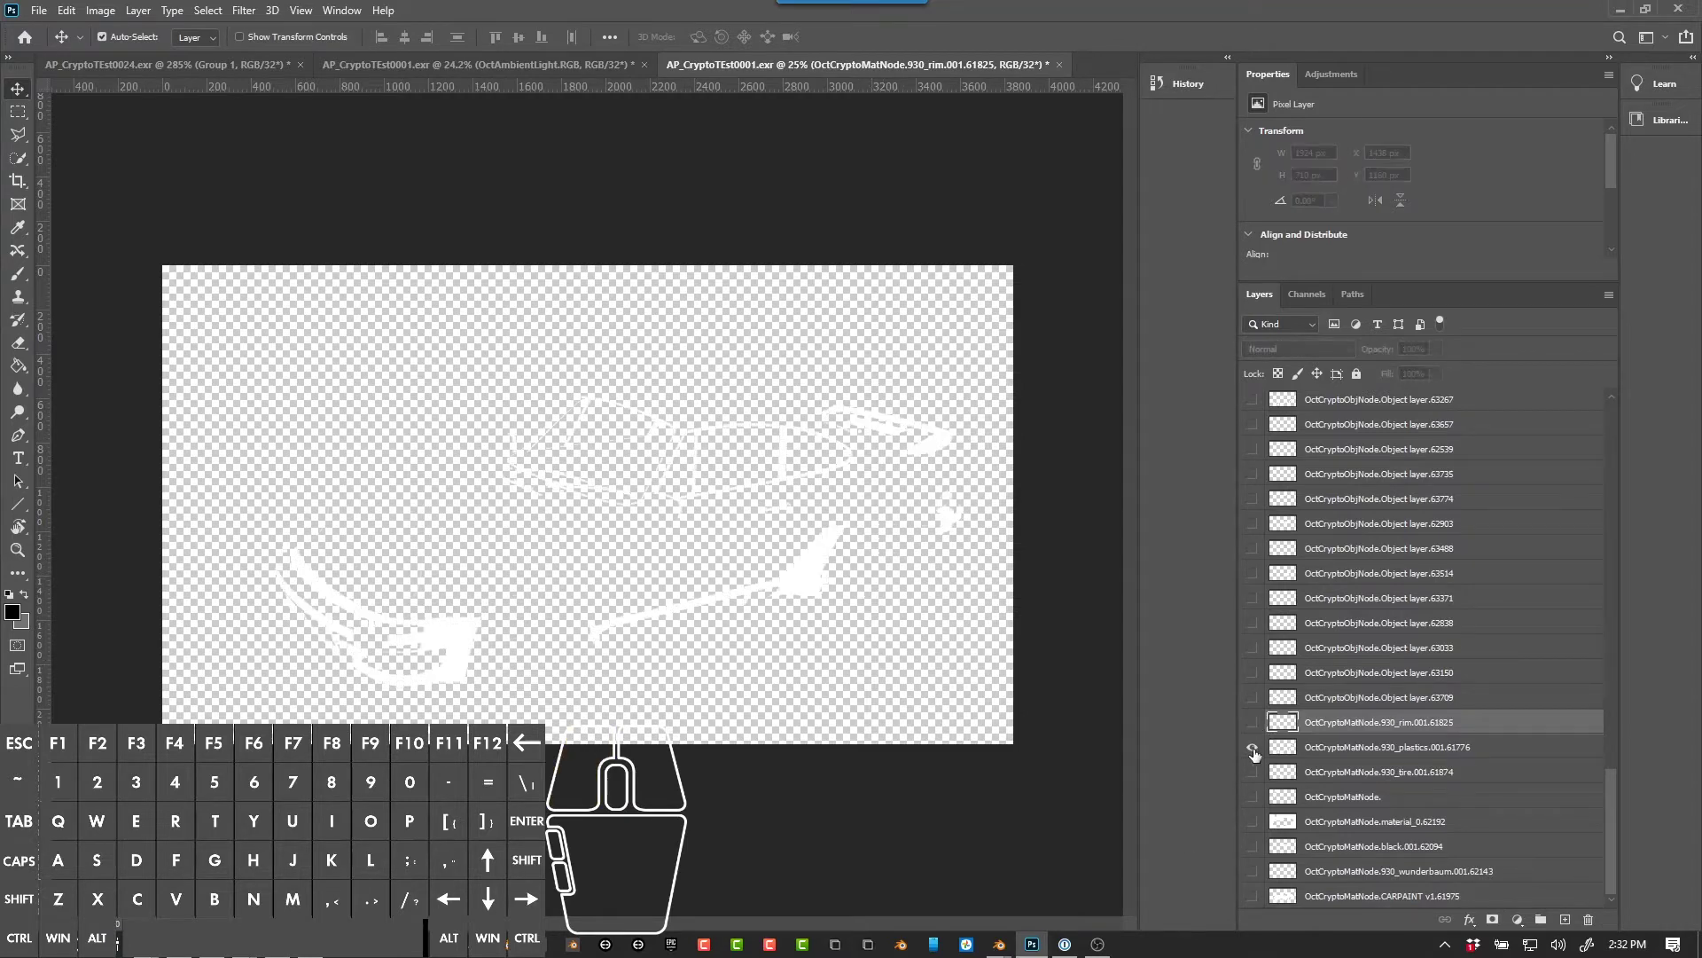
click(1253, 747)
click(1253, 772)
click(1253, 773)
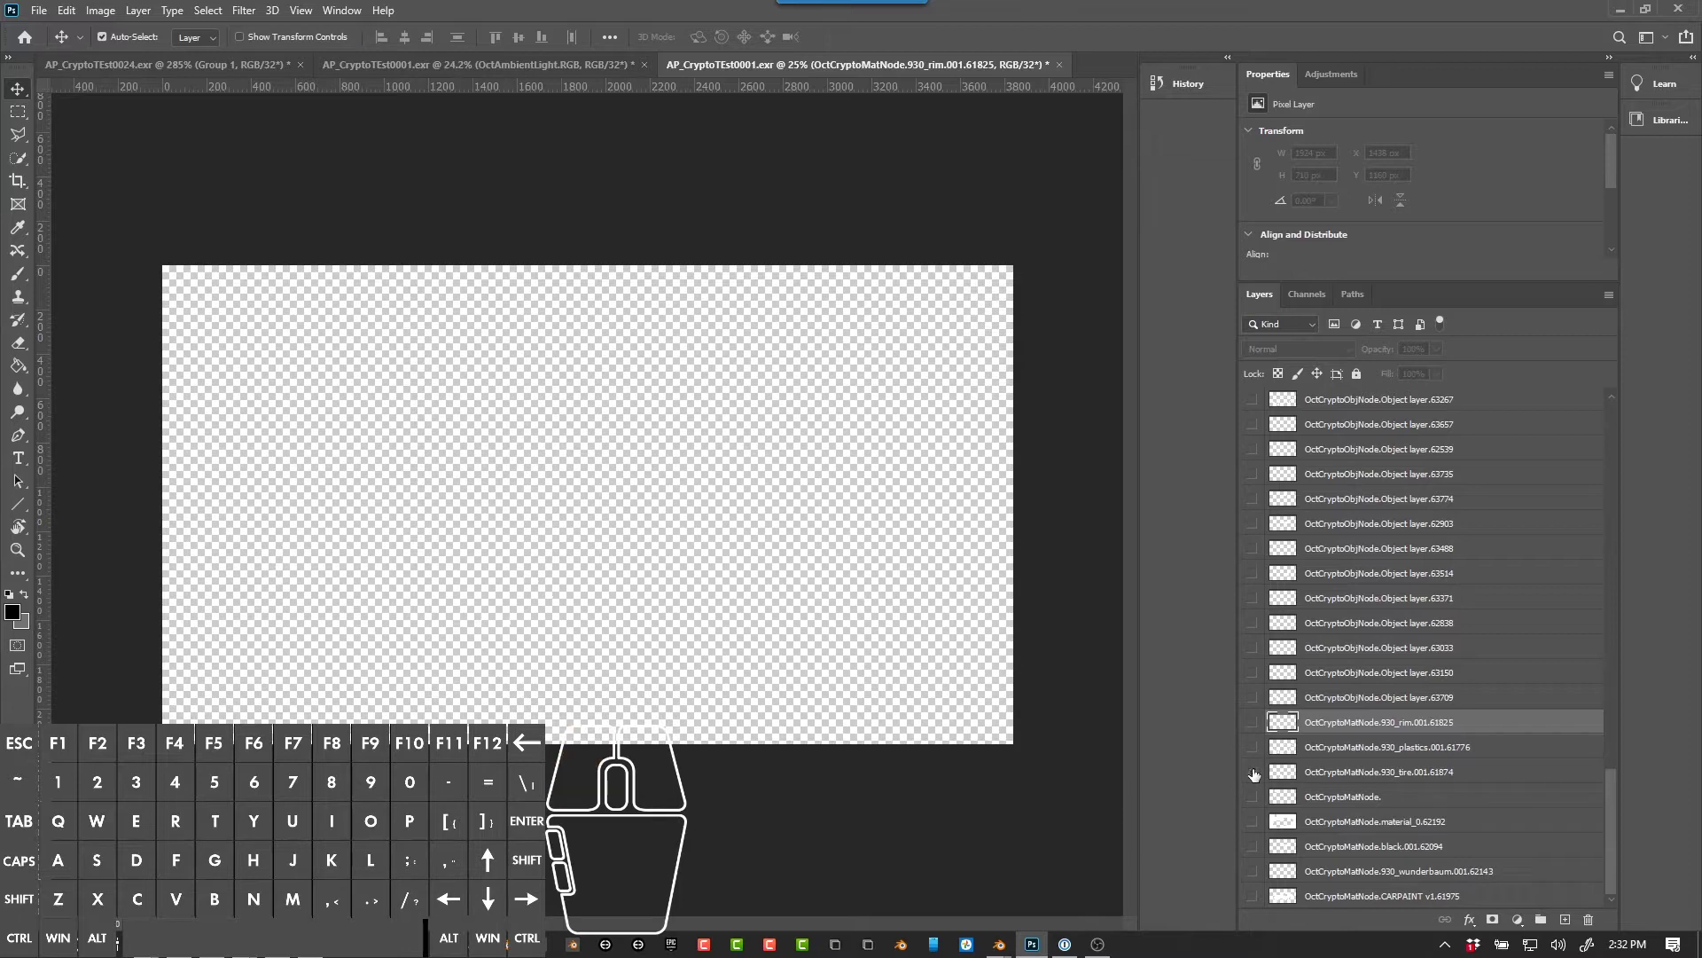
click(1253, 797)
click(1253, 797)
Step: Display only the material_0.62192 mask and prefix its layer name with "Plane_"
click(1251, 822)
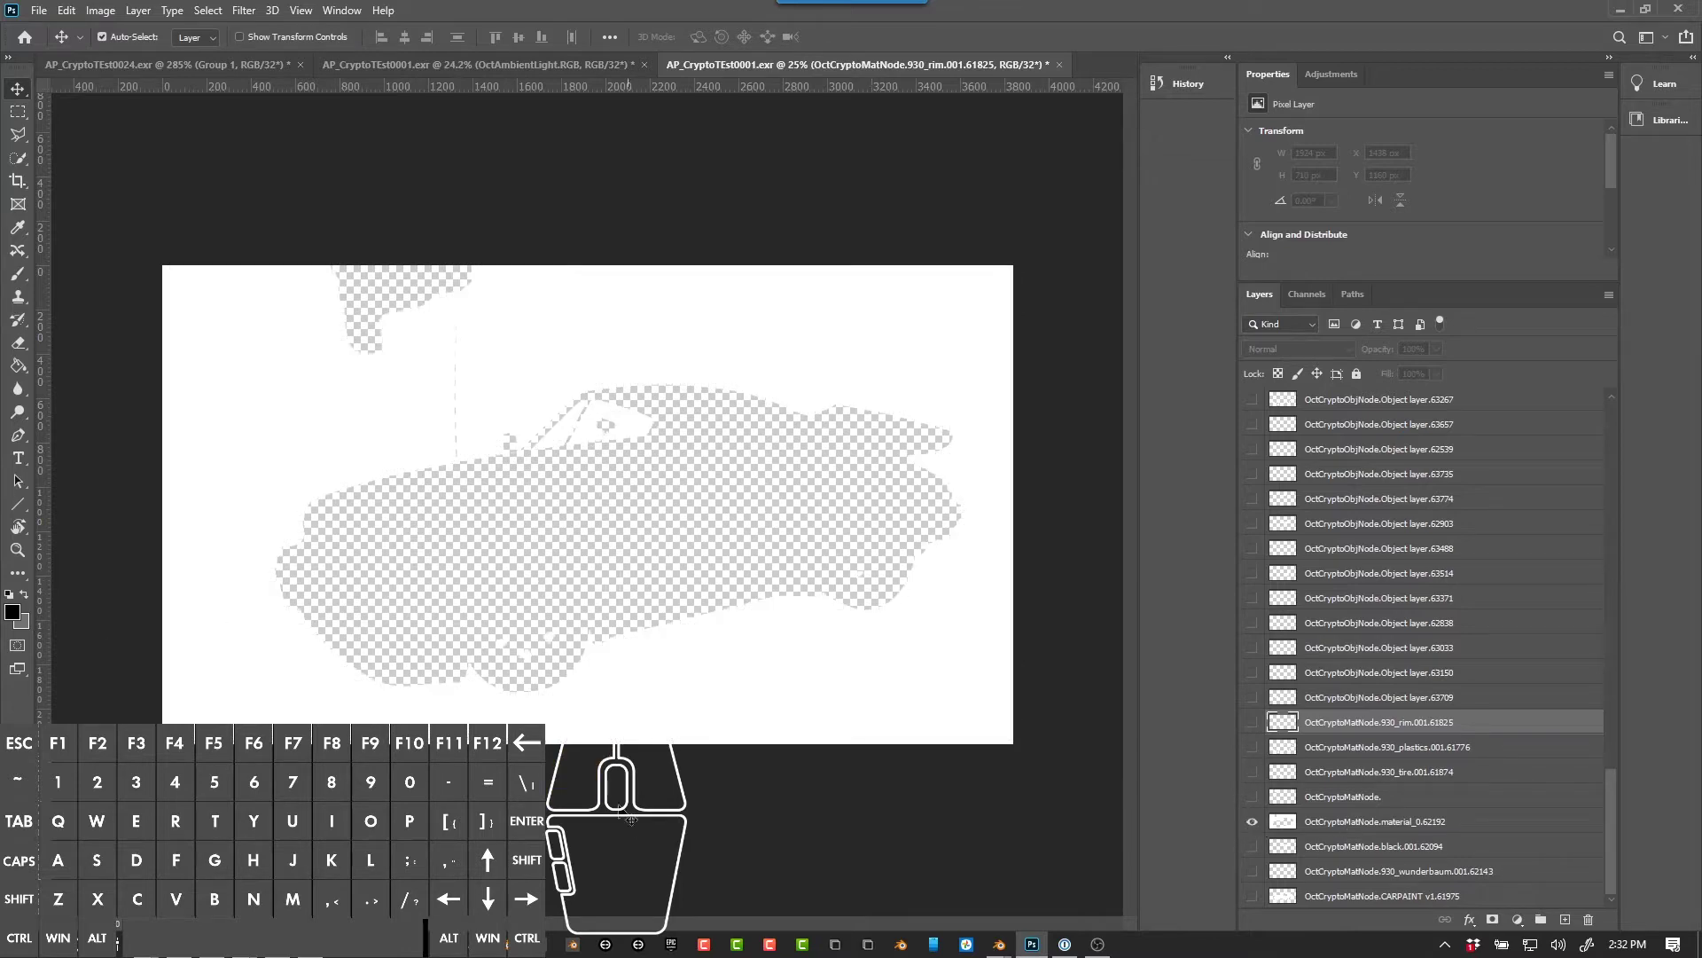
click(1326, 824)
double_click(1311, 822)
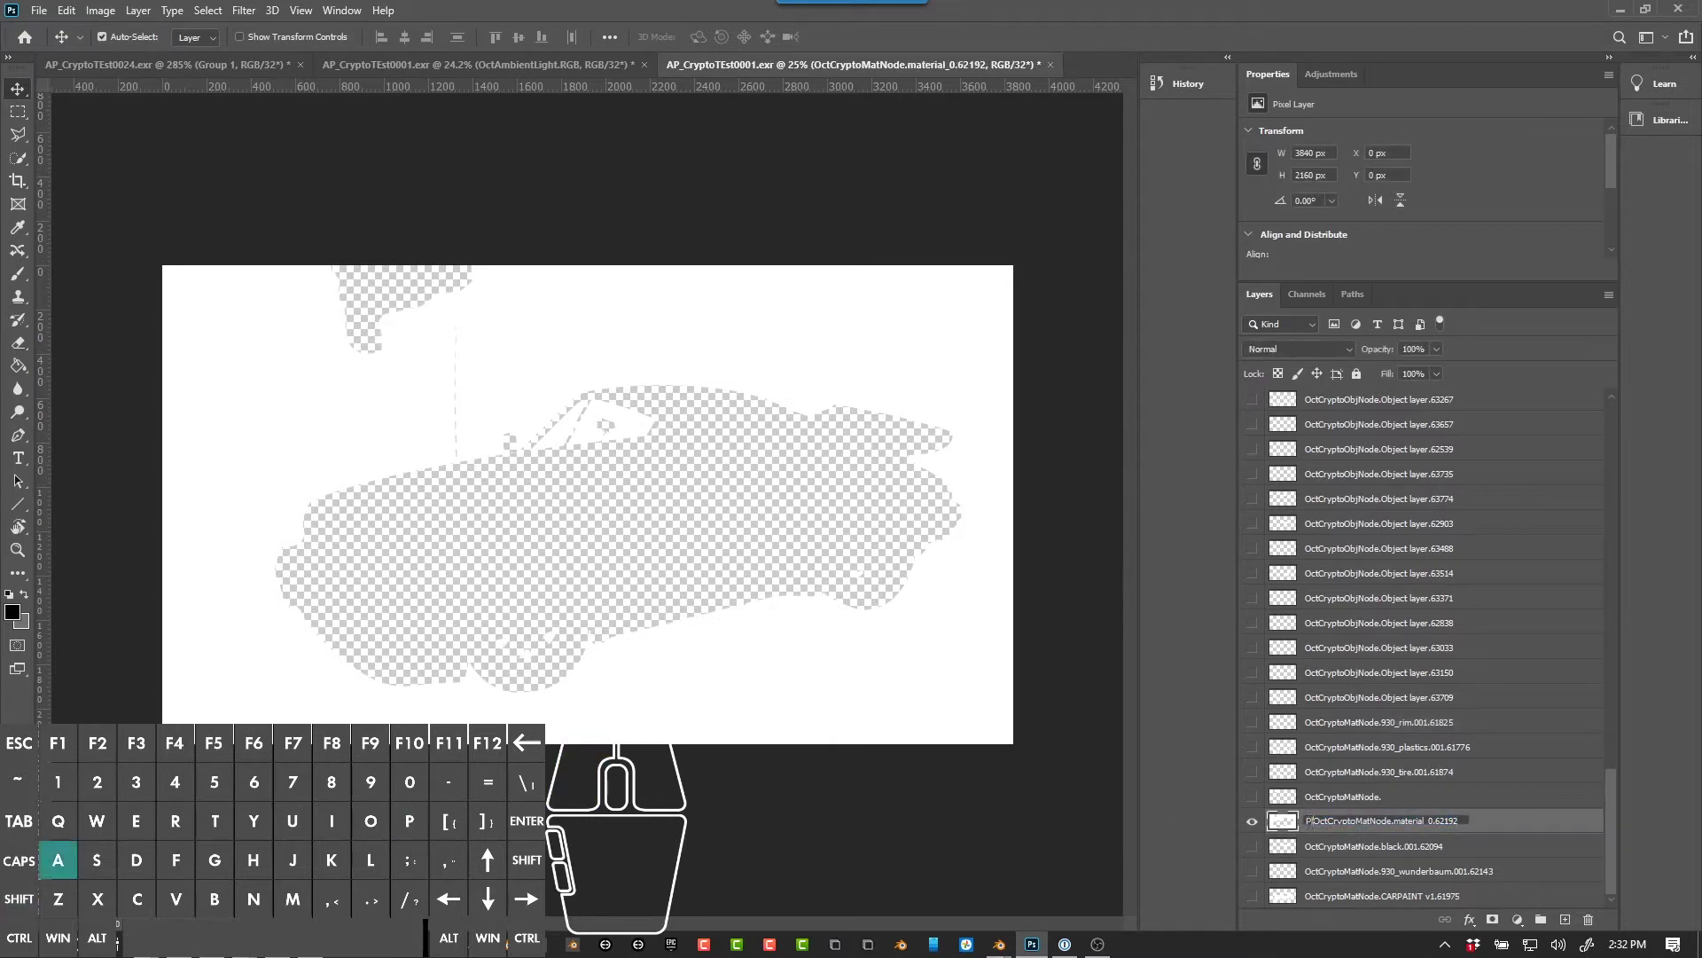
text(Plane_)
key(Return)
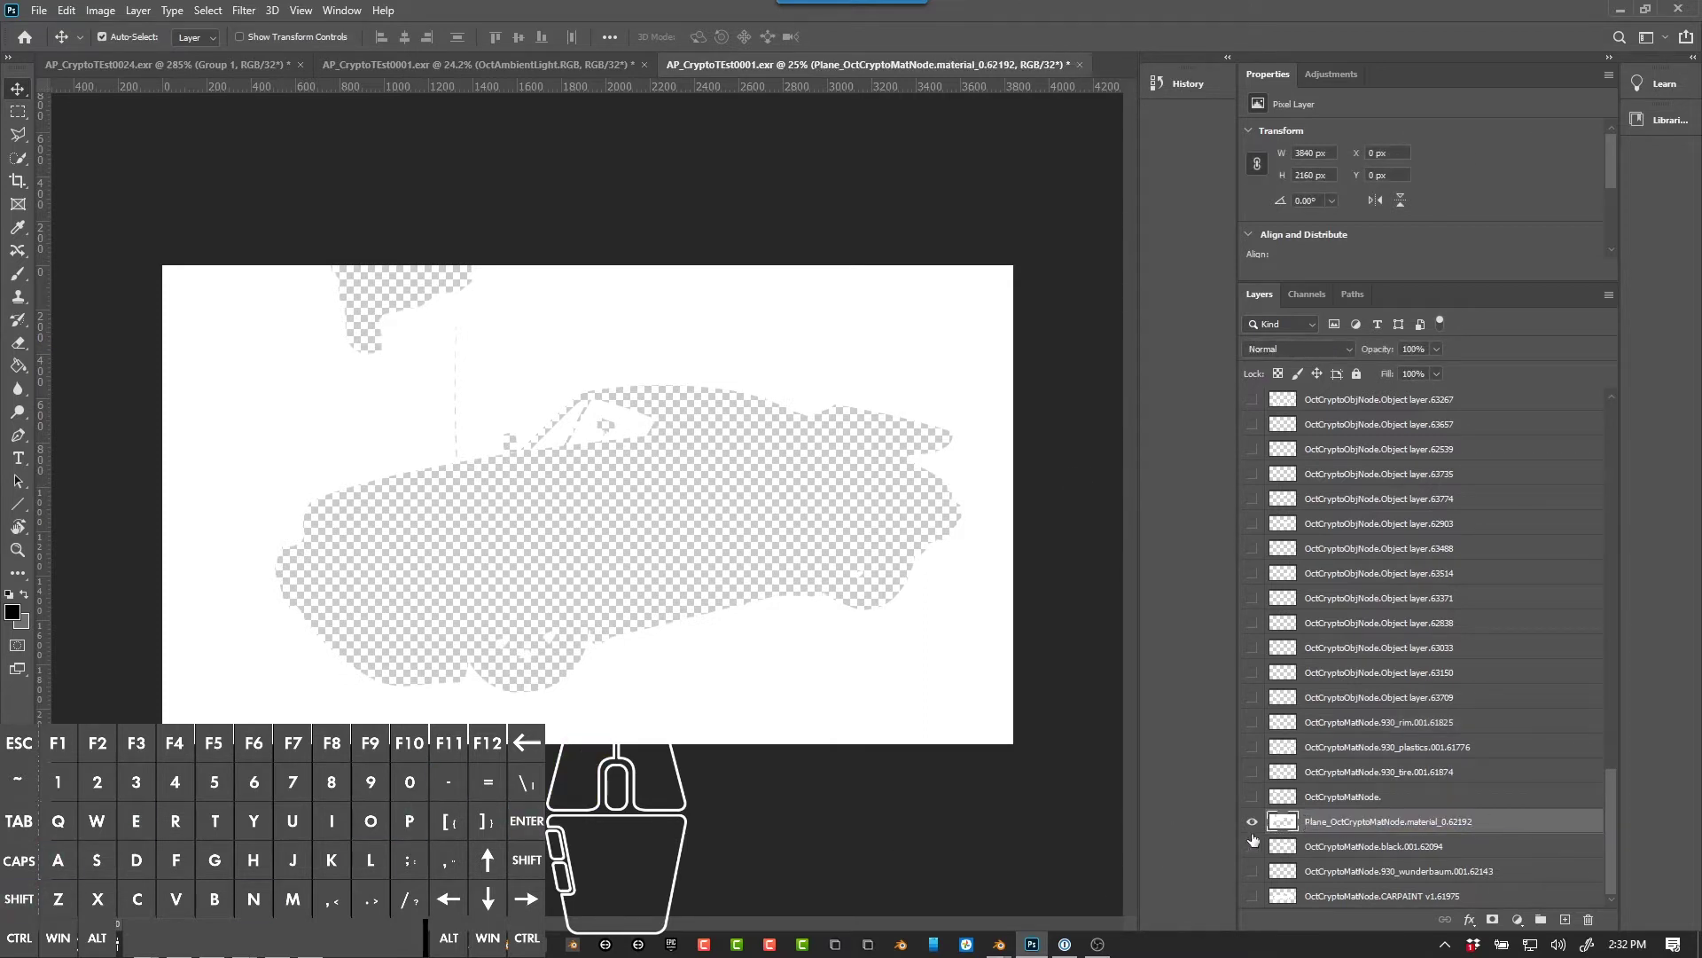
Step: Hide the Plane mask, display the CARPAINT mask, prefix its name with "Car_" and move it directly below the Monkey mask
drag(1252, 822, 1256, 850)
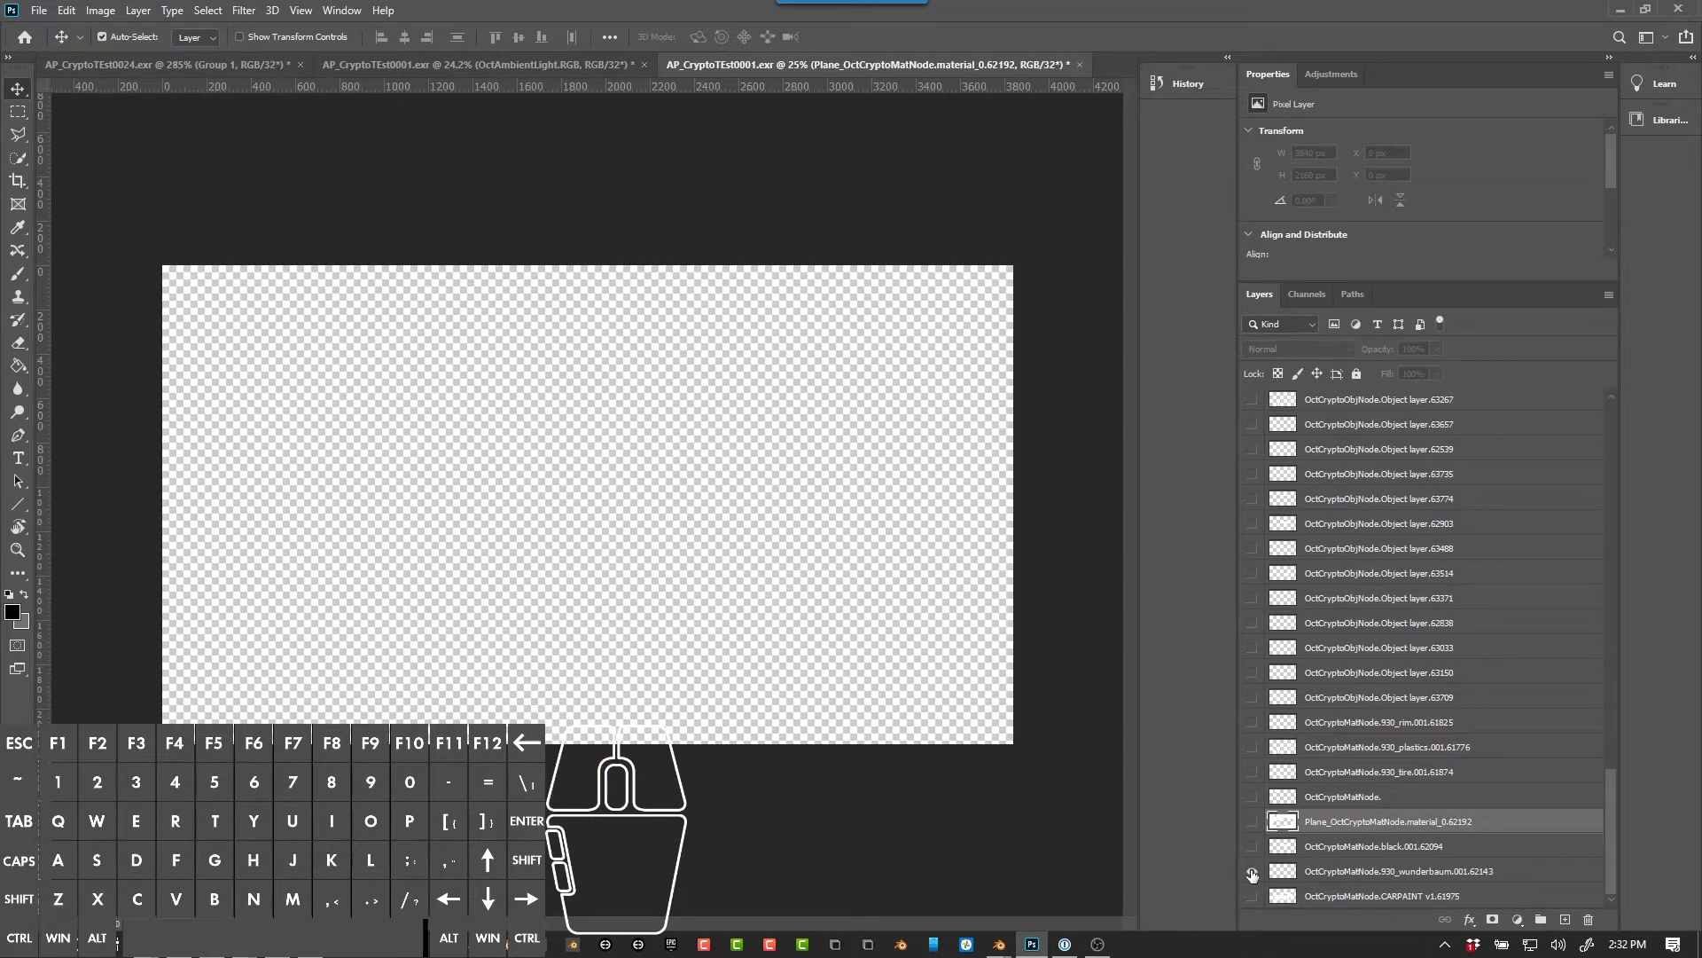
click(1253, 895)
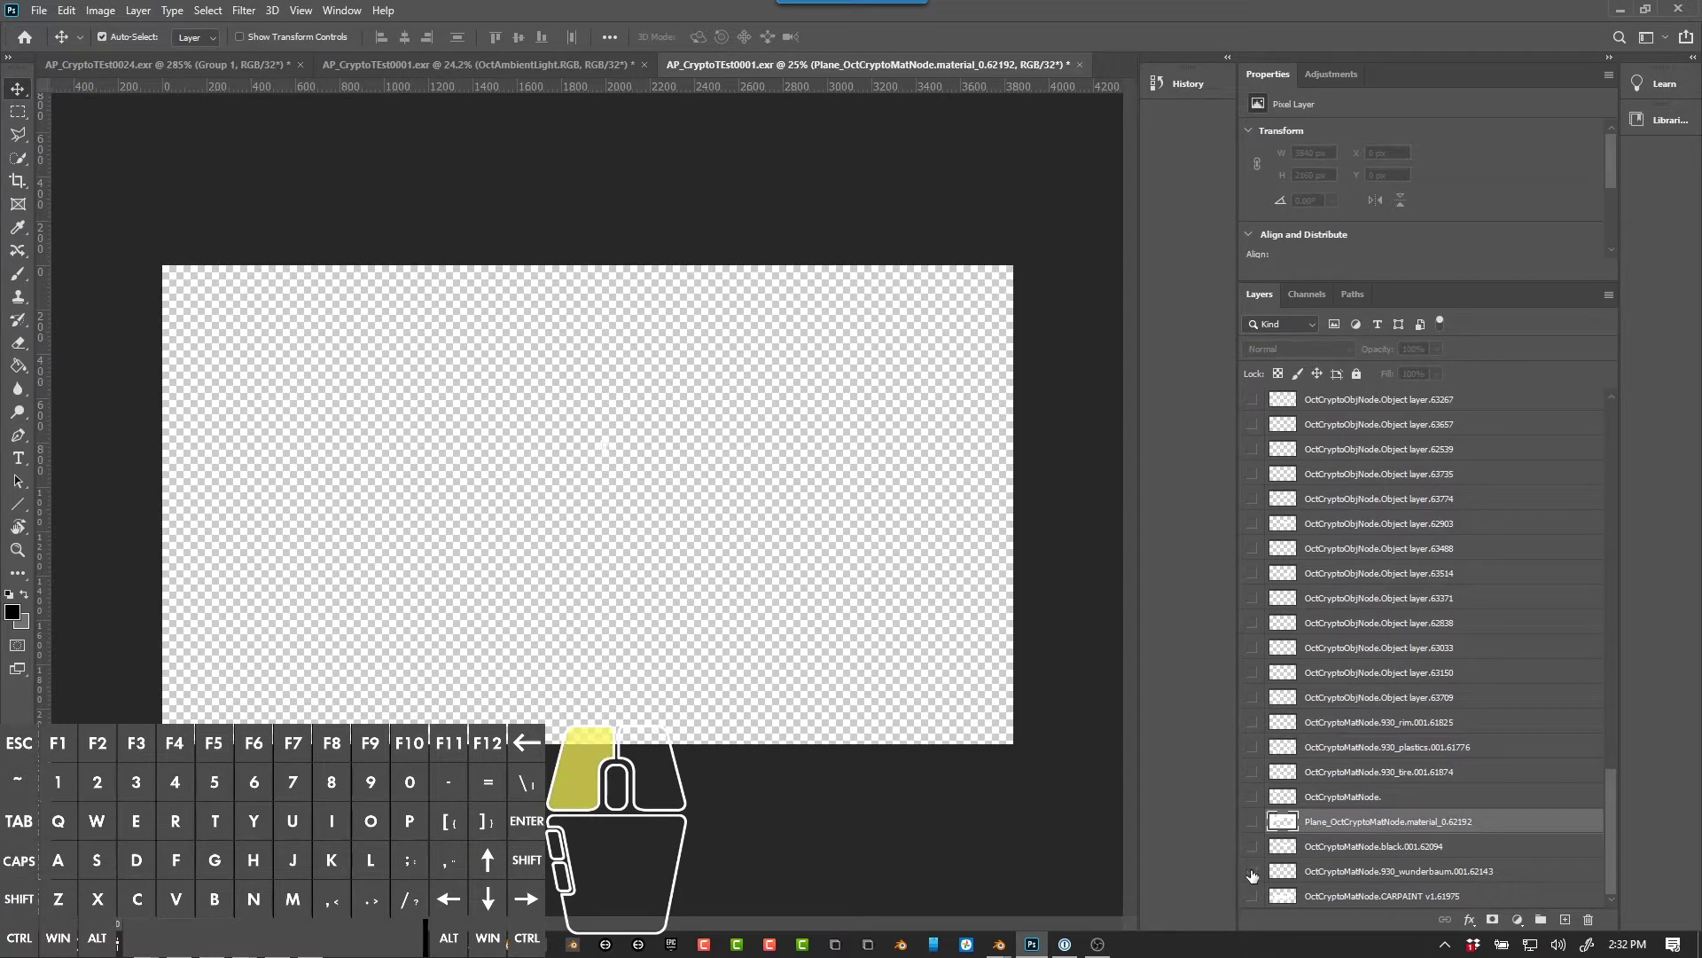
click(1290, 896)
double_click(1307, 895)
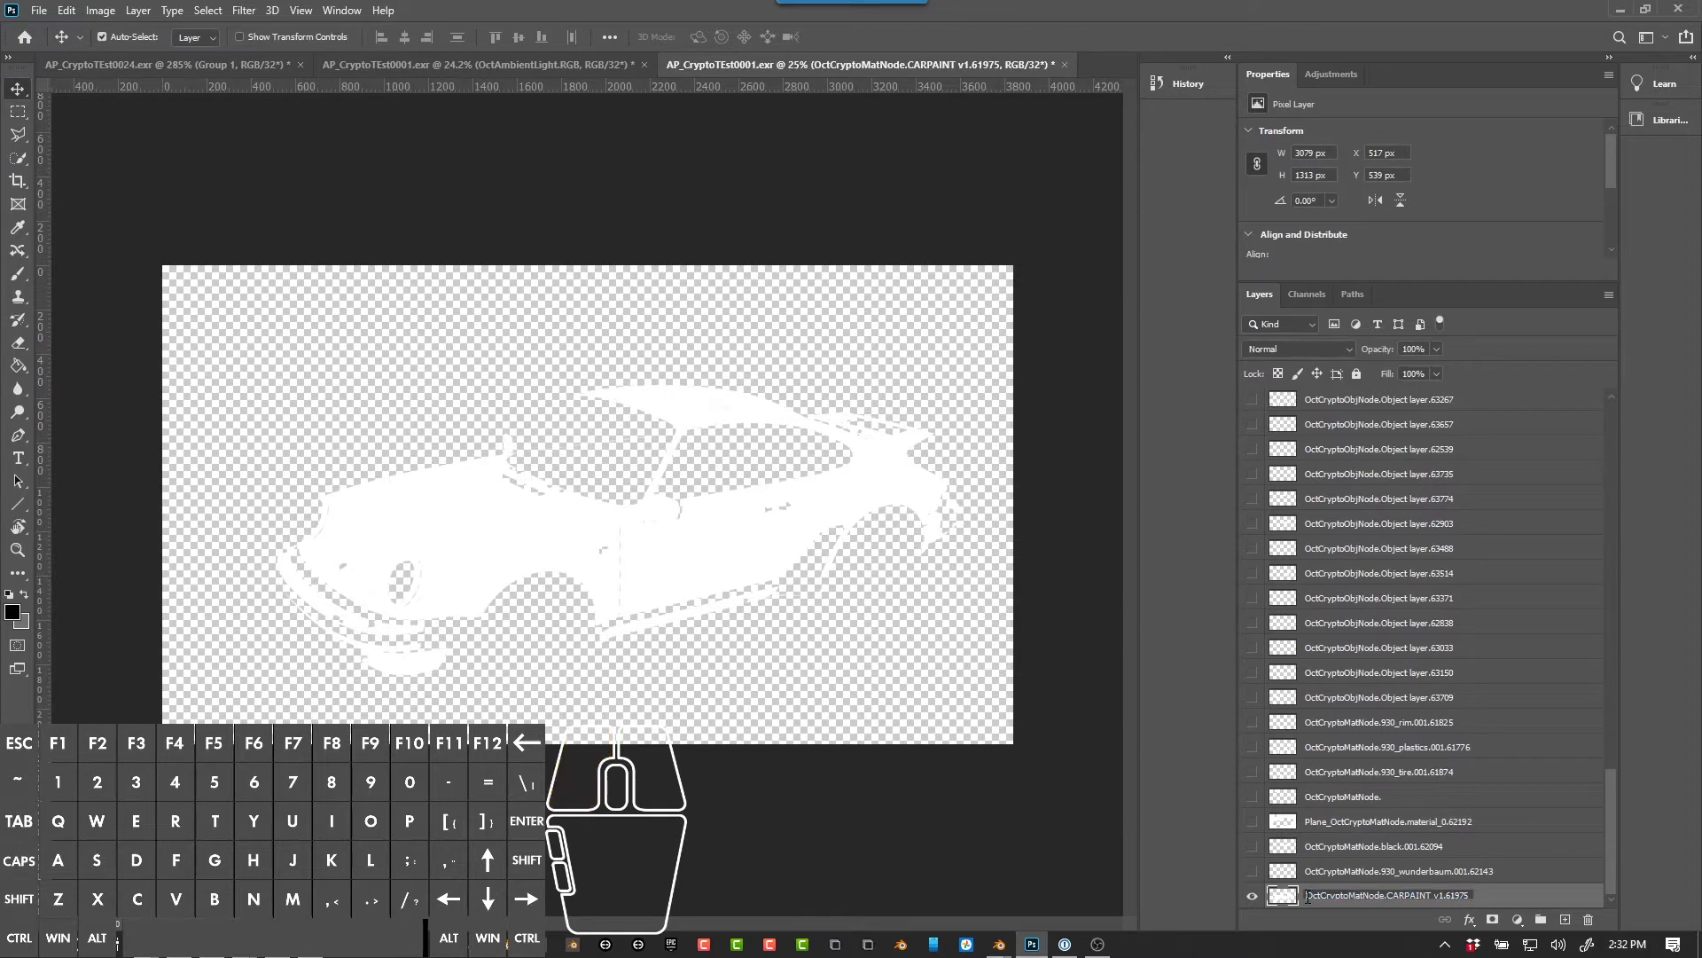
text(Car)
text(_)
key(Return)
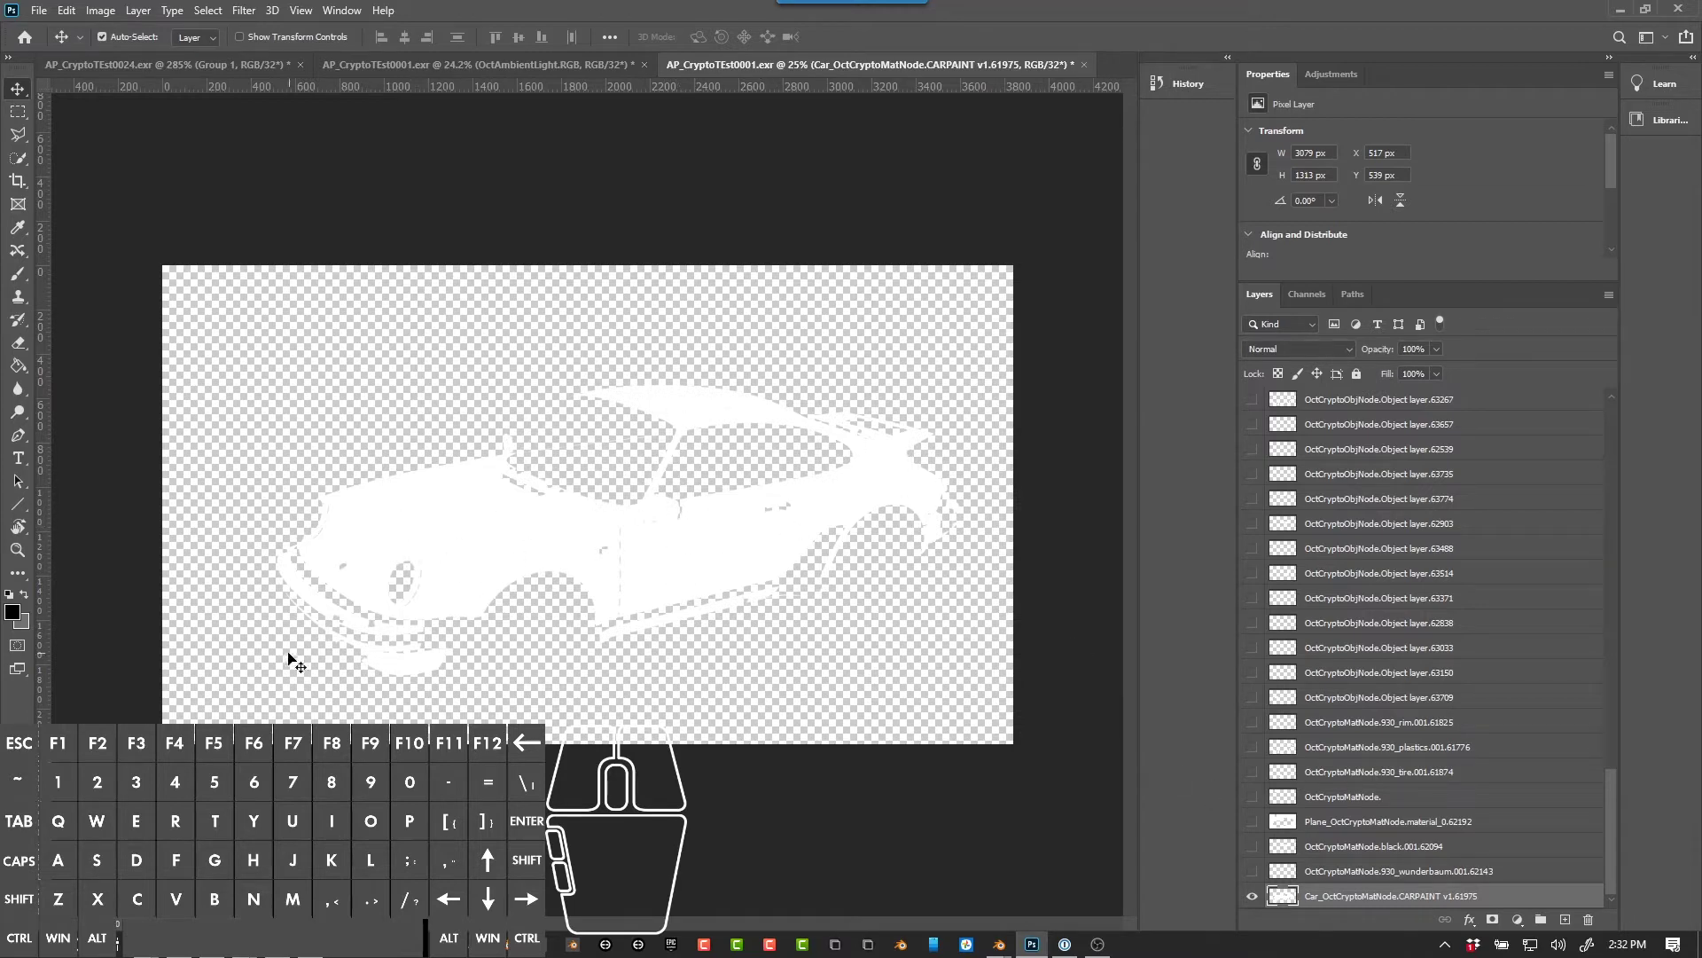
drag(1319, 898, 1312, 795)
Step: Switch the Hood, Monkey and Car masks off and on to check what each one covers
click(1253, 774)
click(1253, 774)
click(1252, 747)
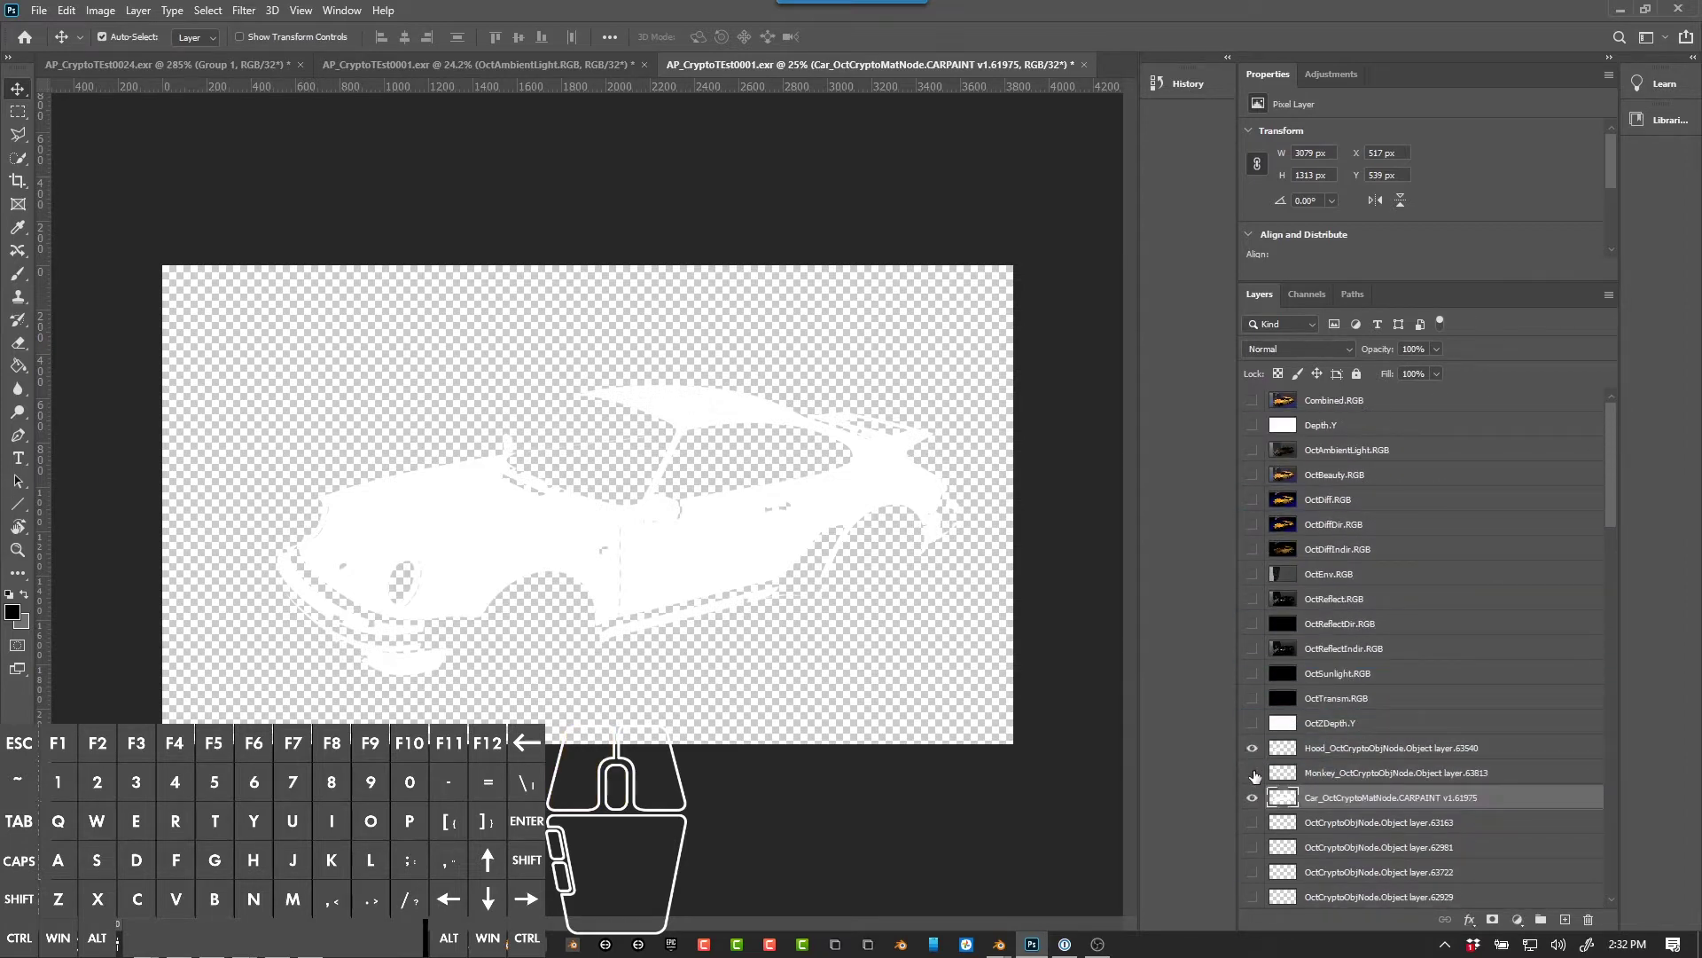
click(1252, 774)
click(1252, 797)
click(1252, 774)
click(1252, 748)
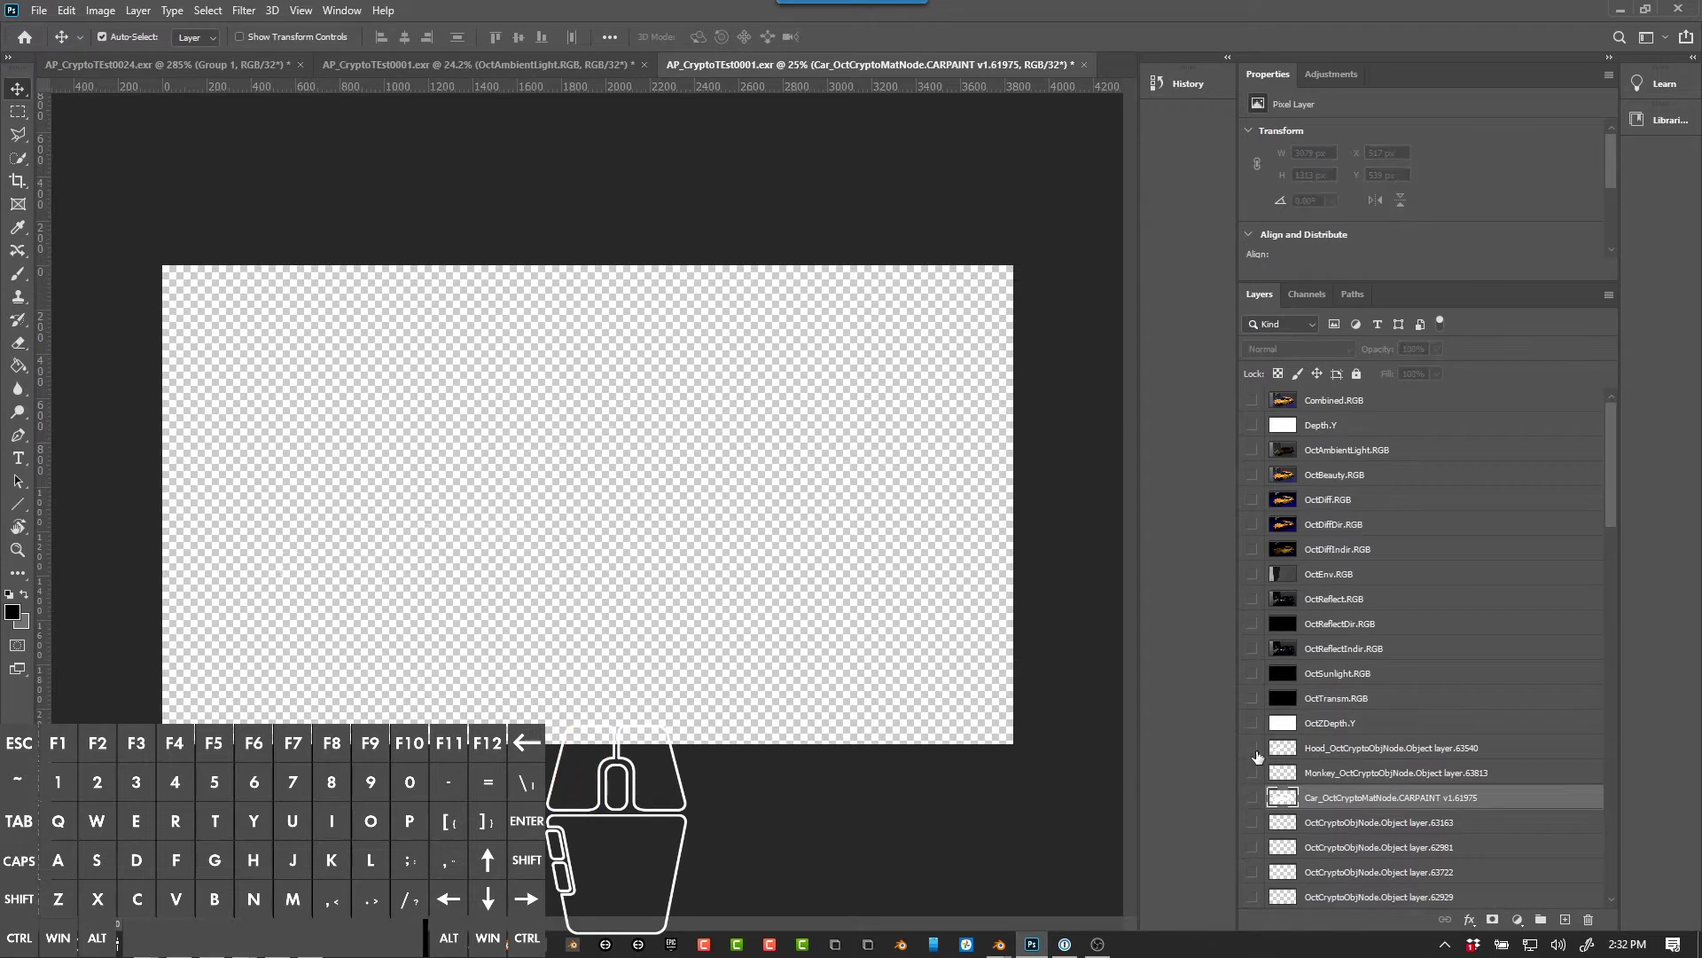
click(1252, 748)
click(1252, 774)
click(1252, 797)
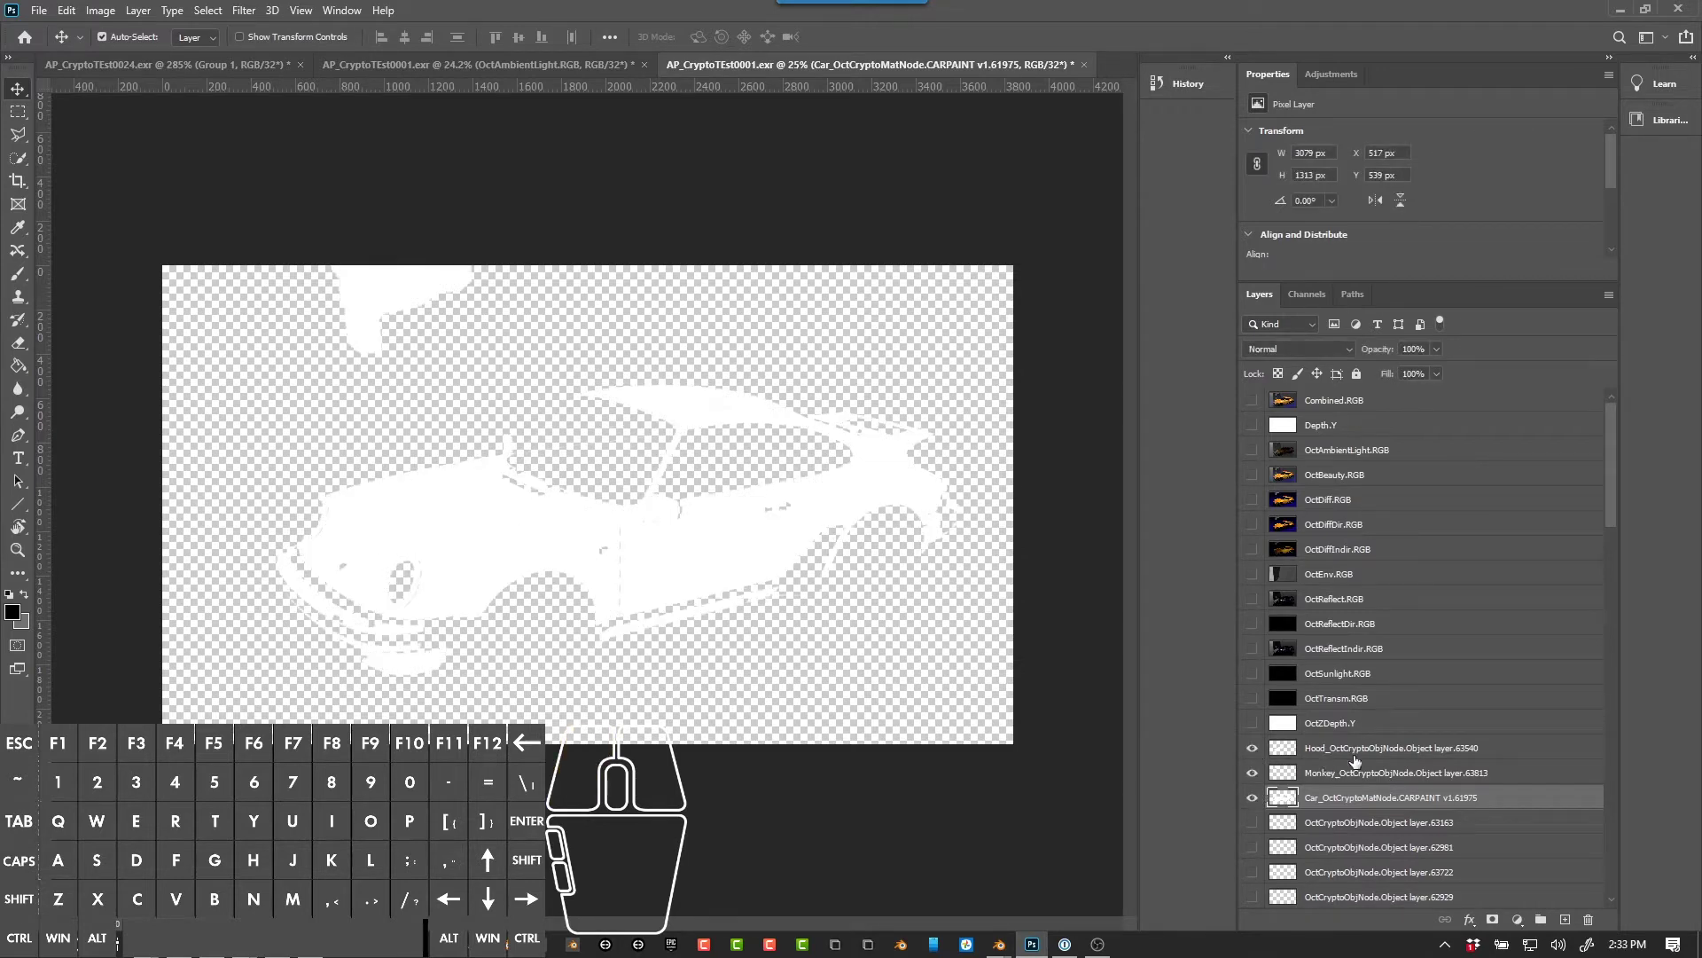
Step: Move the Plane mask layer directly below OctZDepth.Y and place the Car mask layer directly above it
scroll(1355, 760, down, 10)
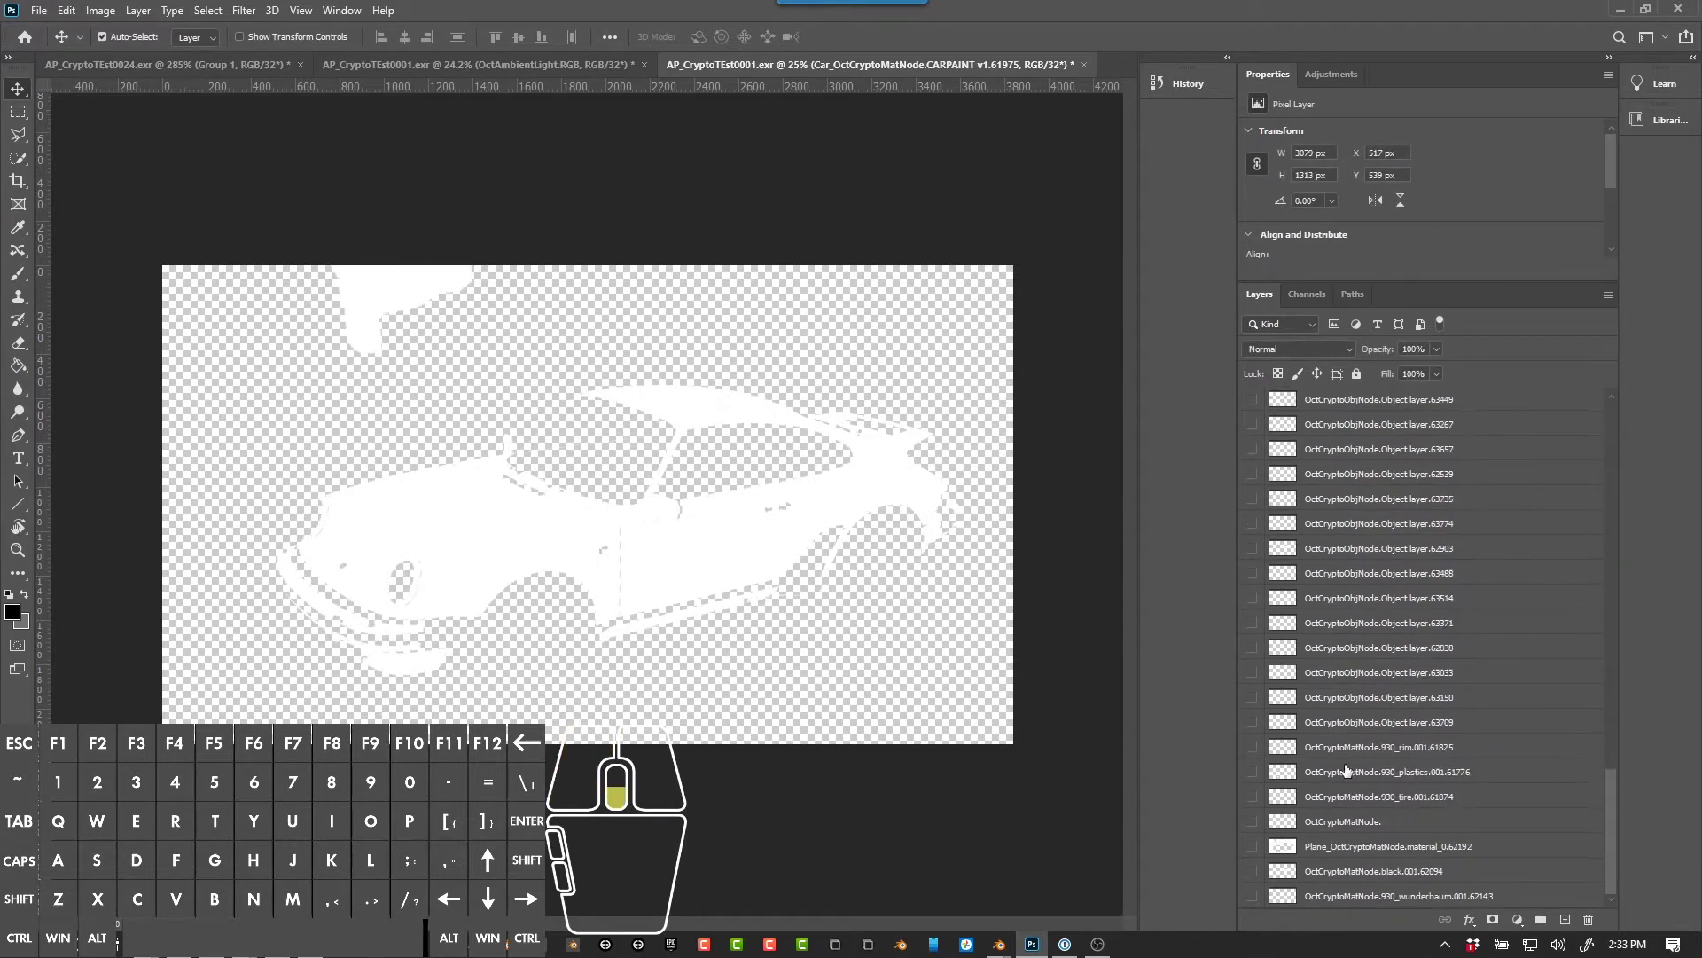
click(1327, 847)
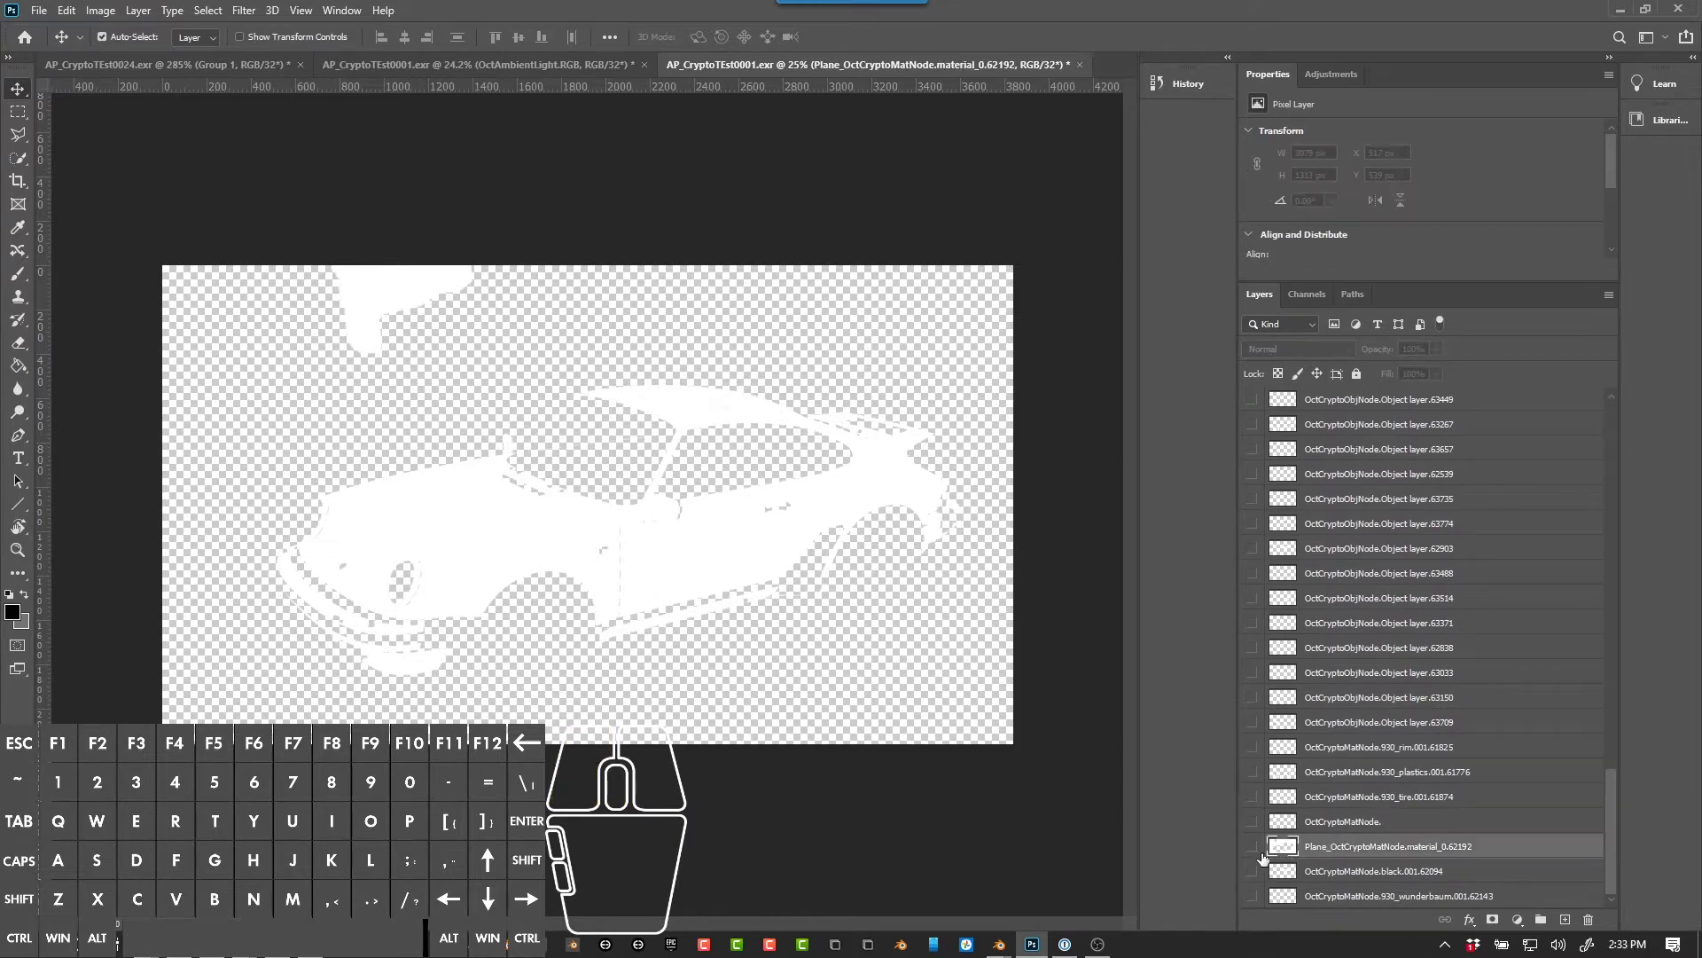
click(1252, 846)
click(1252, 846)
drag(1356, 848, 1335, 723)
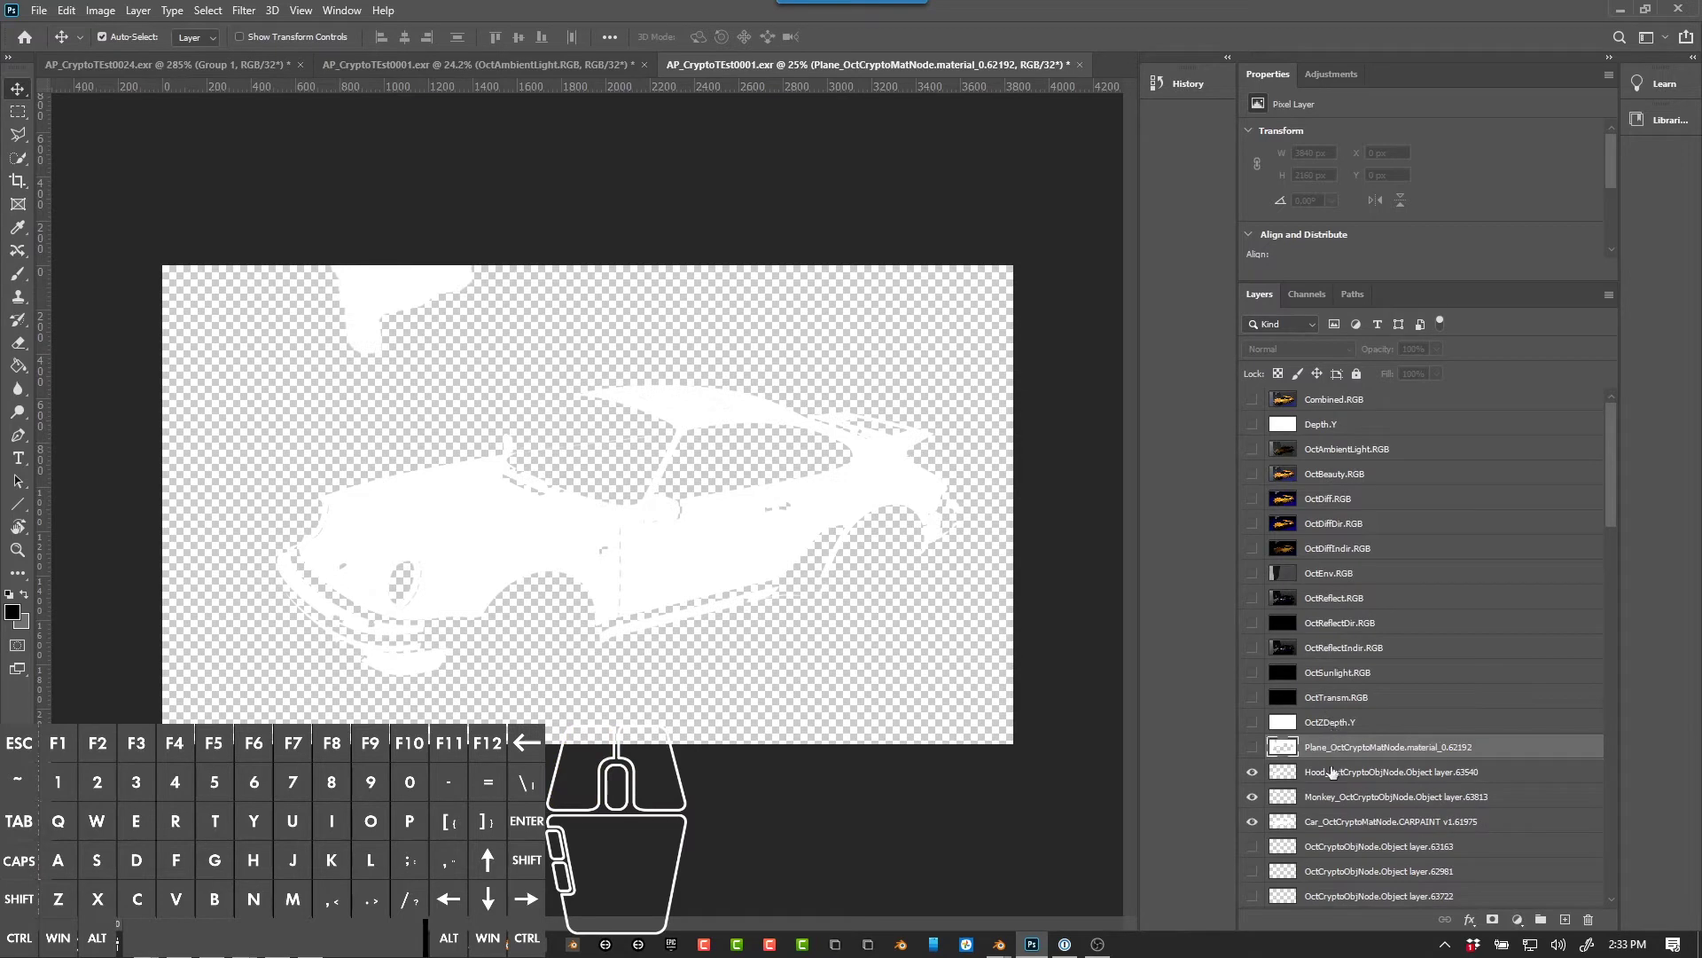
drag(1335, 822, 1336, 744)
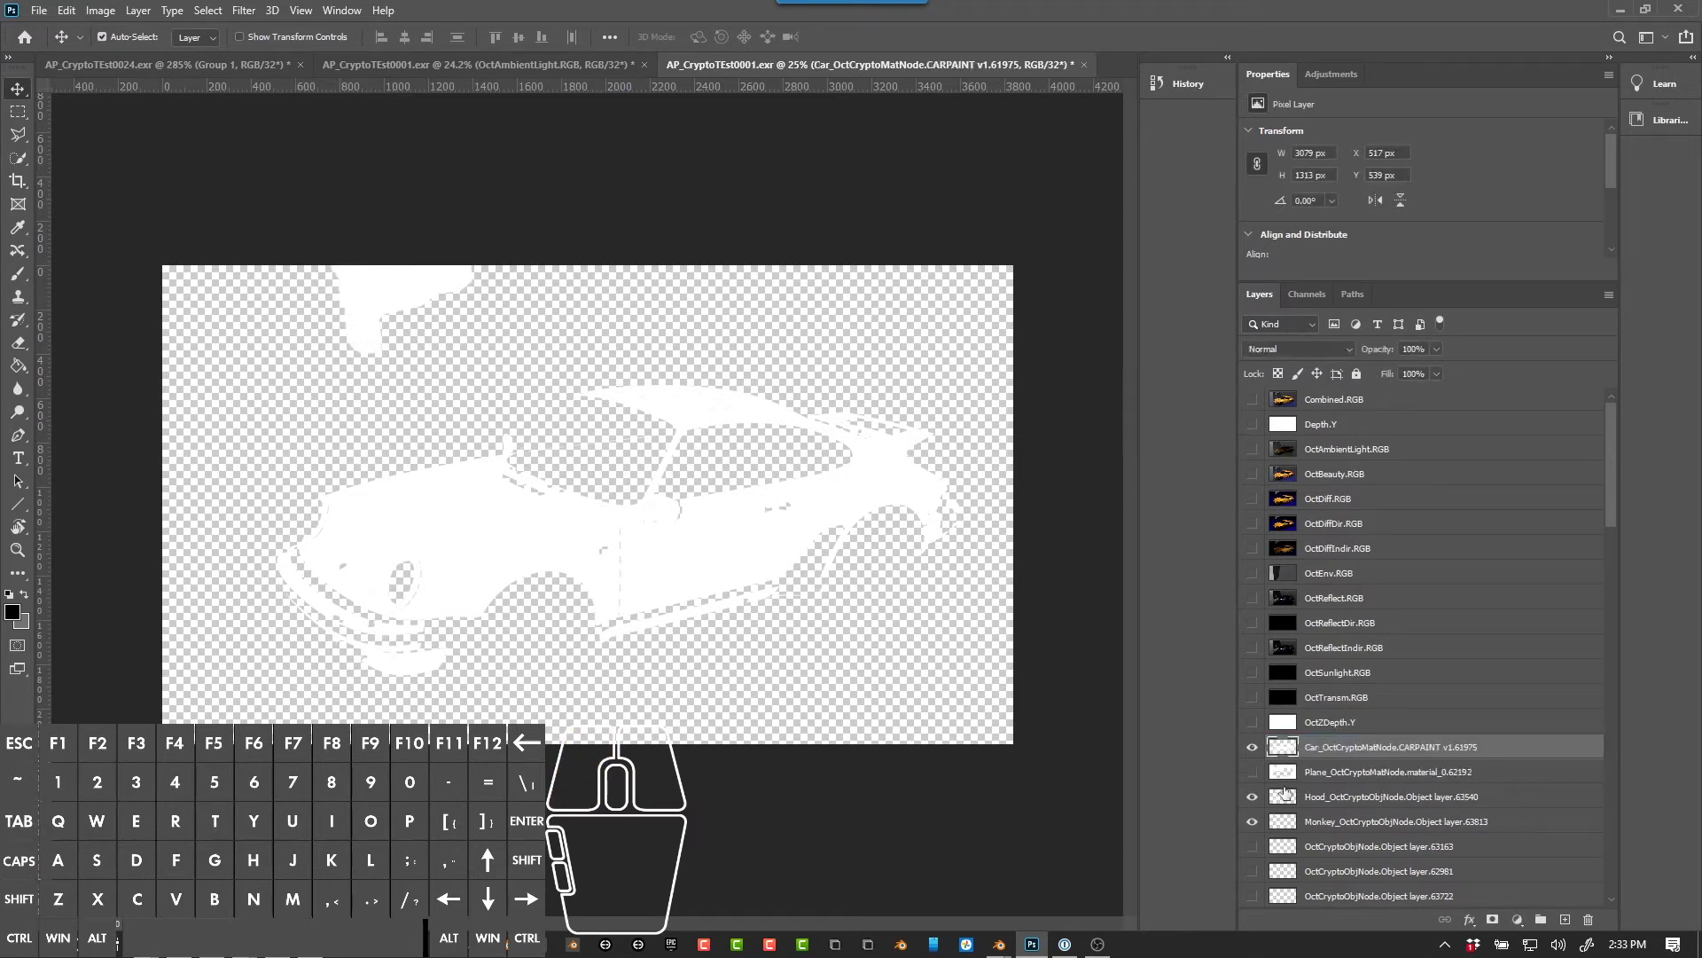
Step: View the Plane mask together with the others, hide all four named masks, and briefly check the Combined.RGB render
click(1251, 772)
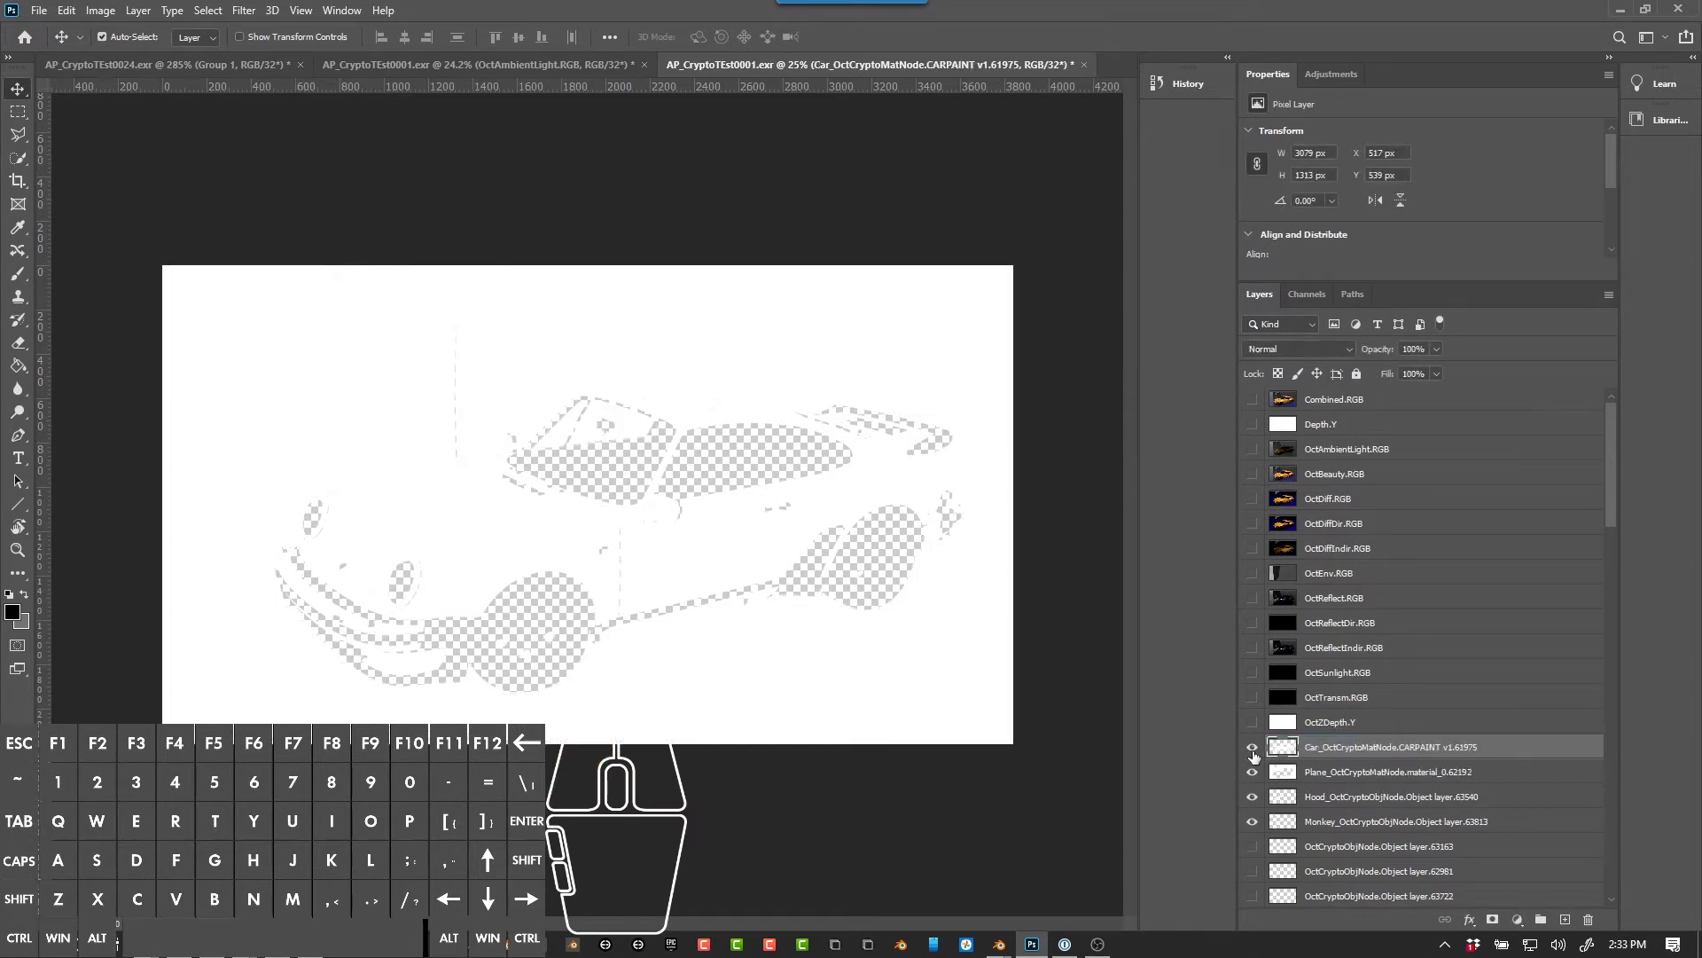
drag(1251, 750, 1245, 847)
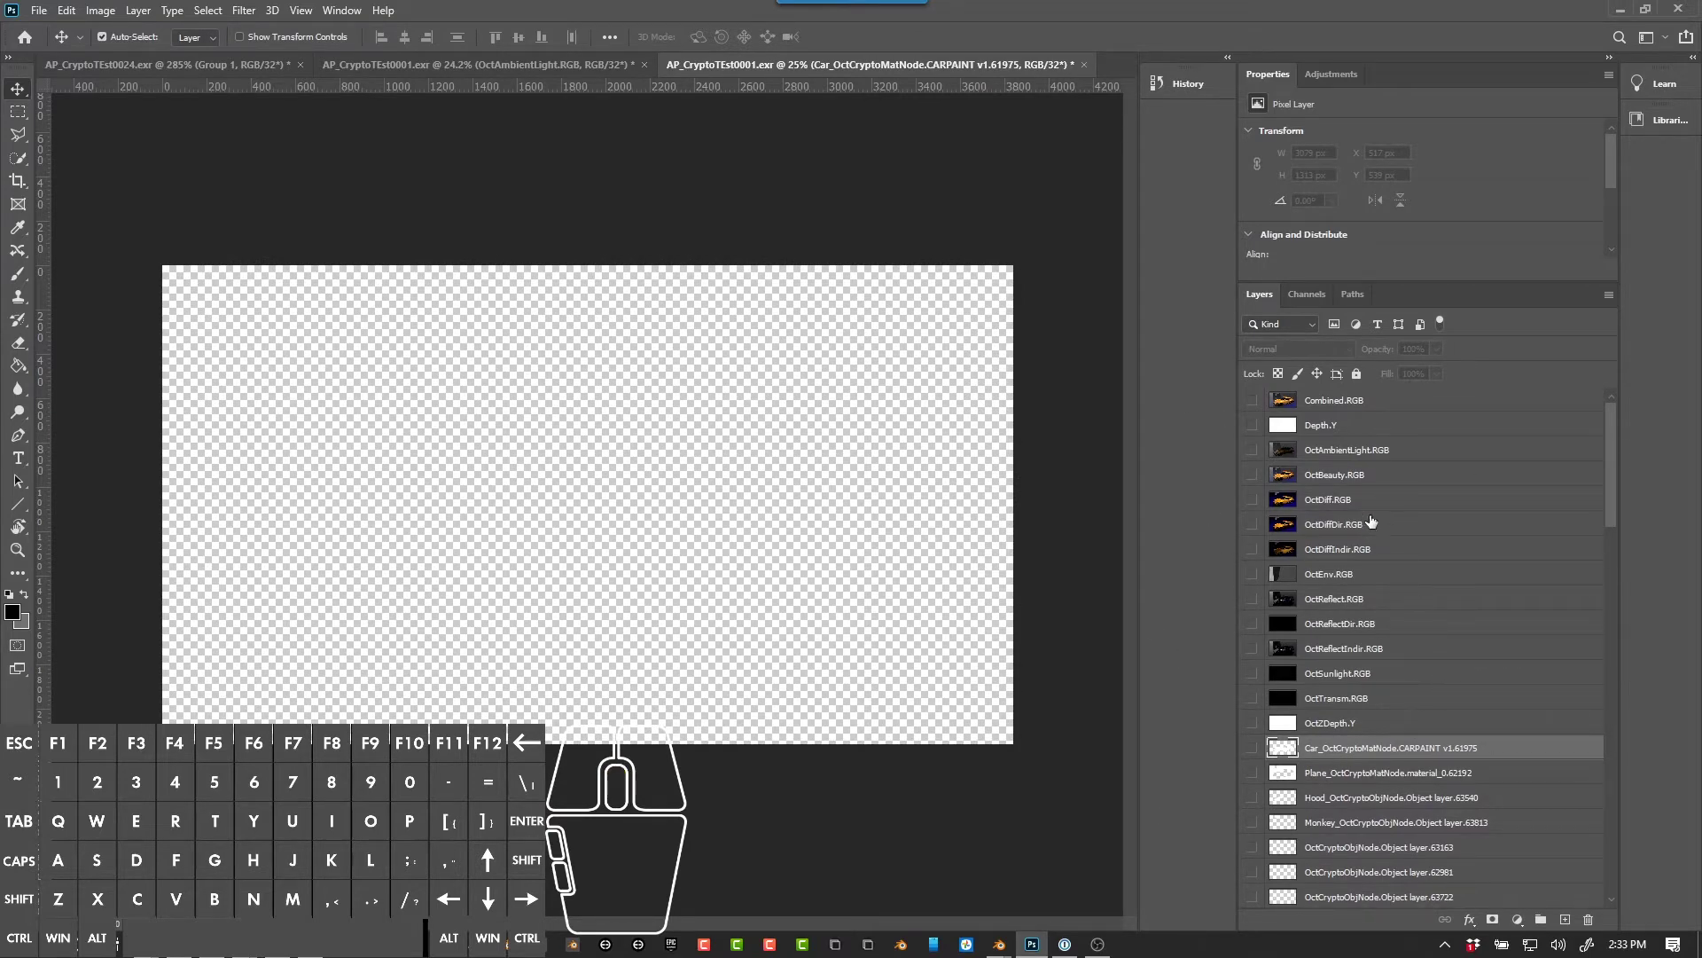
click(1252, 401)
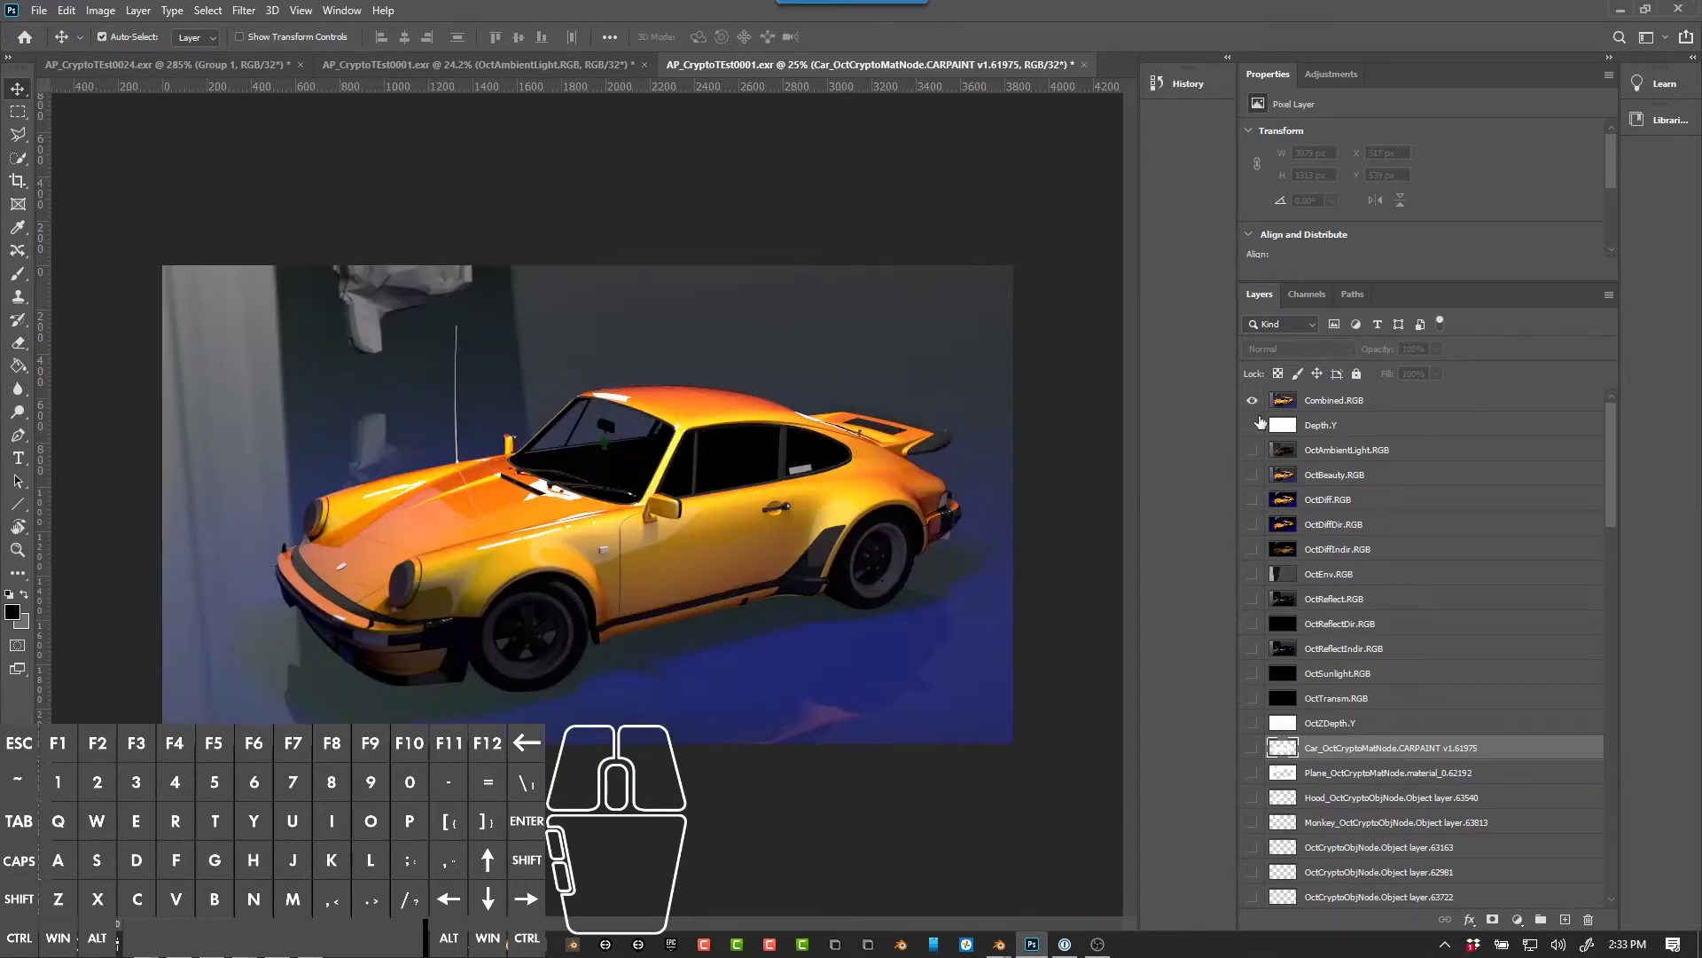
click(1252, 401)
Step: Reorder the passes so OctReflect.RGB sits directly above OctDiff.RGB below OctDiffIndir.RGB, with only OctDiff.RGB visible
click(1253, 450)
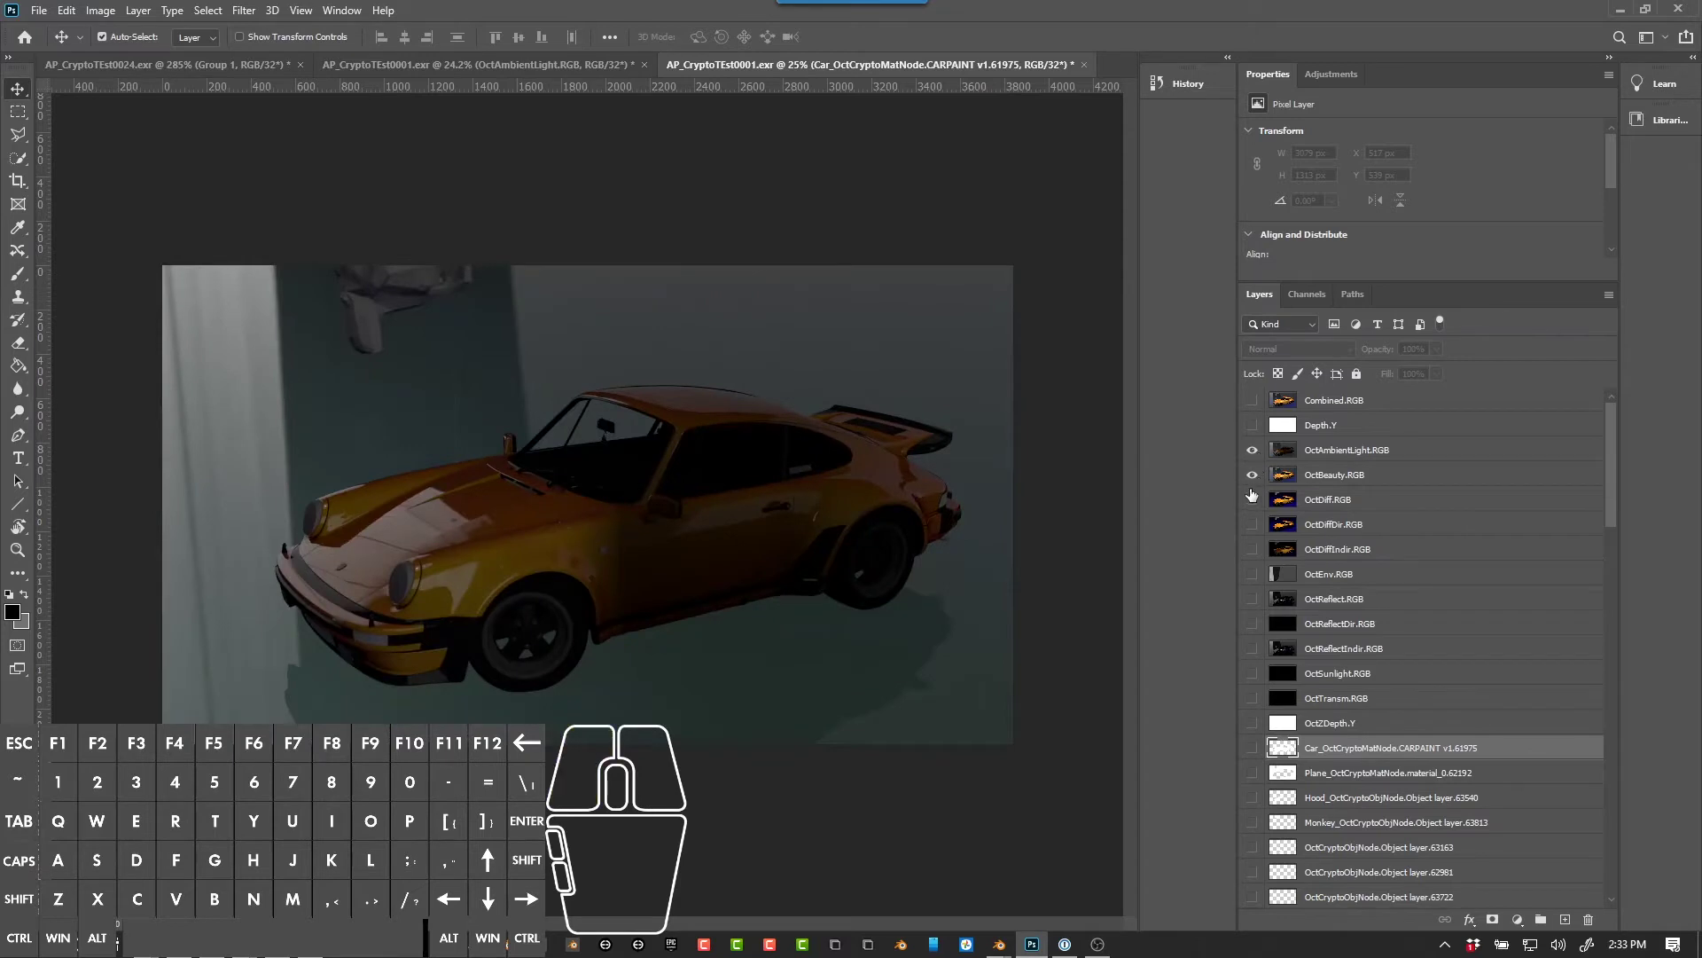
drag(1252, 494, 1254, 557)
click(1277, 550)
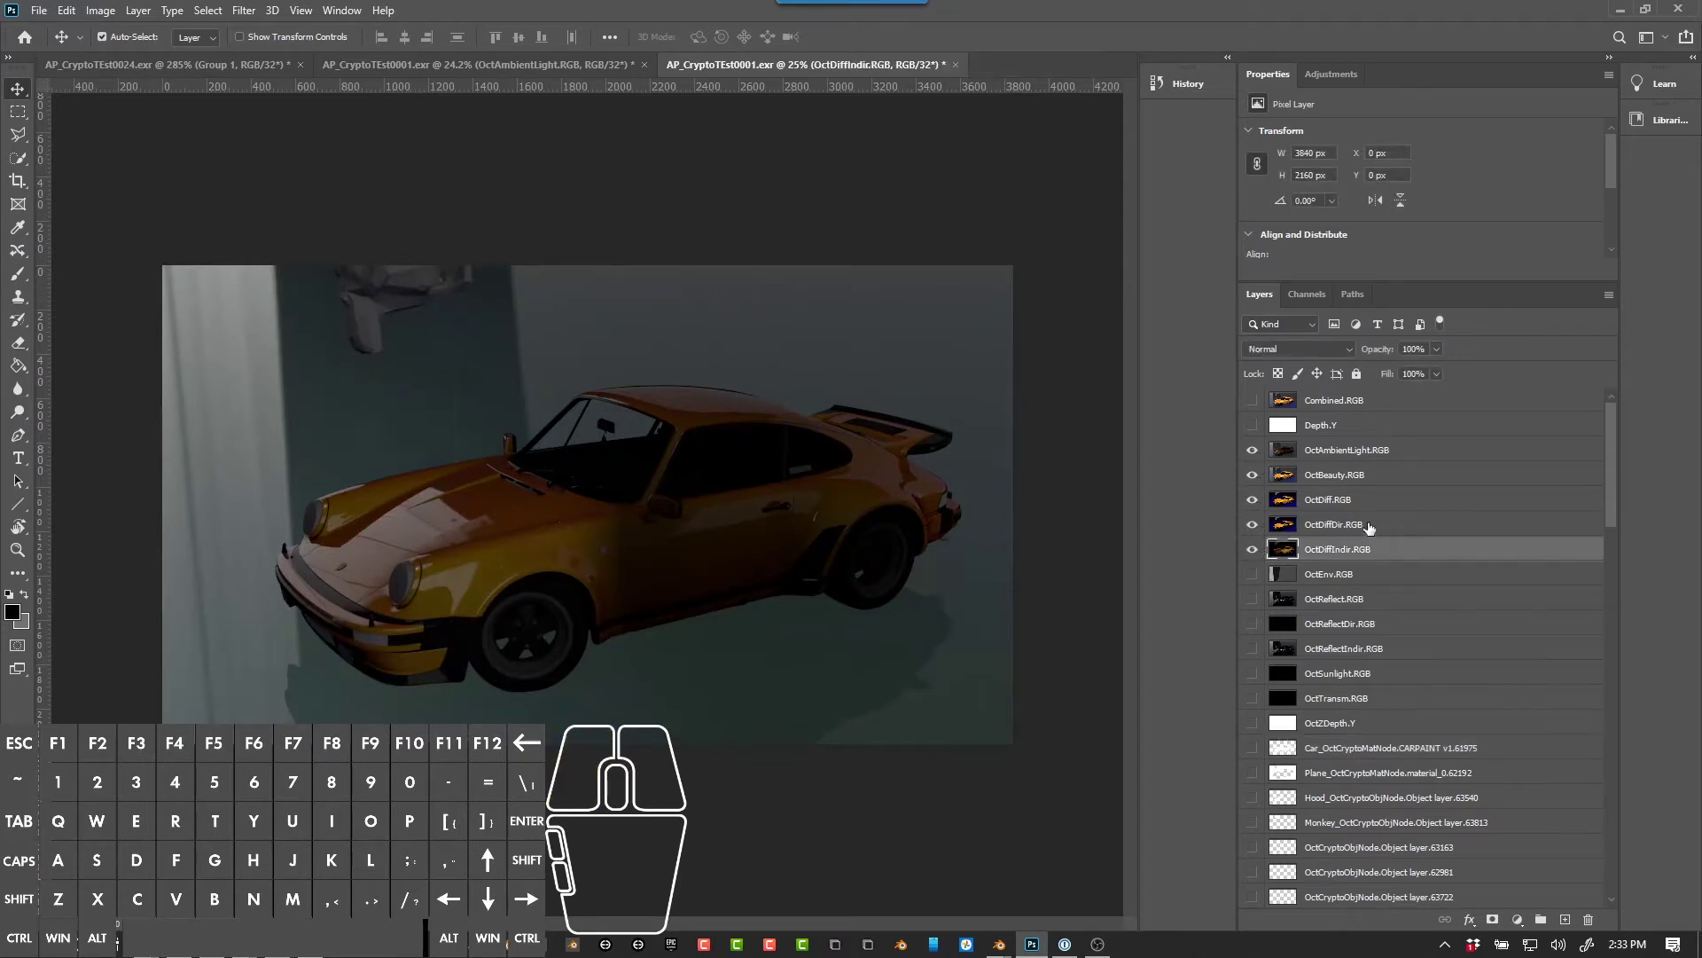
click(1328, 503)
drag(1327, 503, 1253, 448)
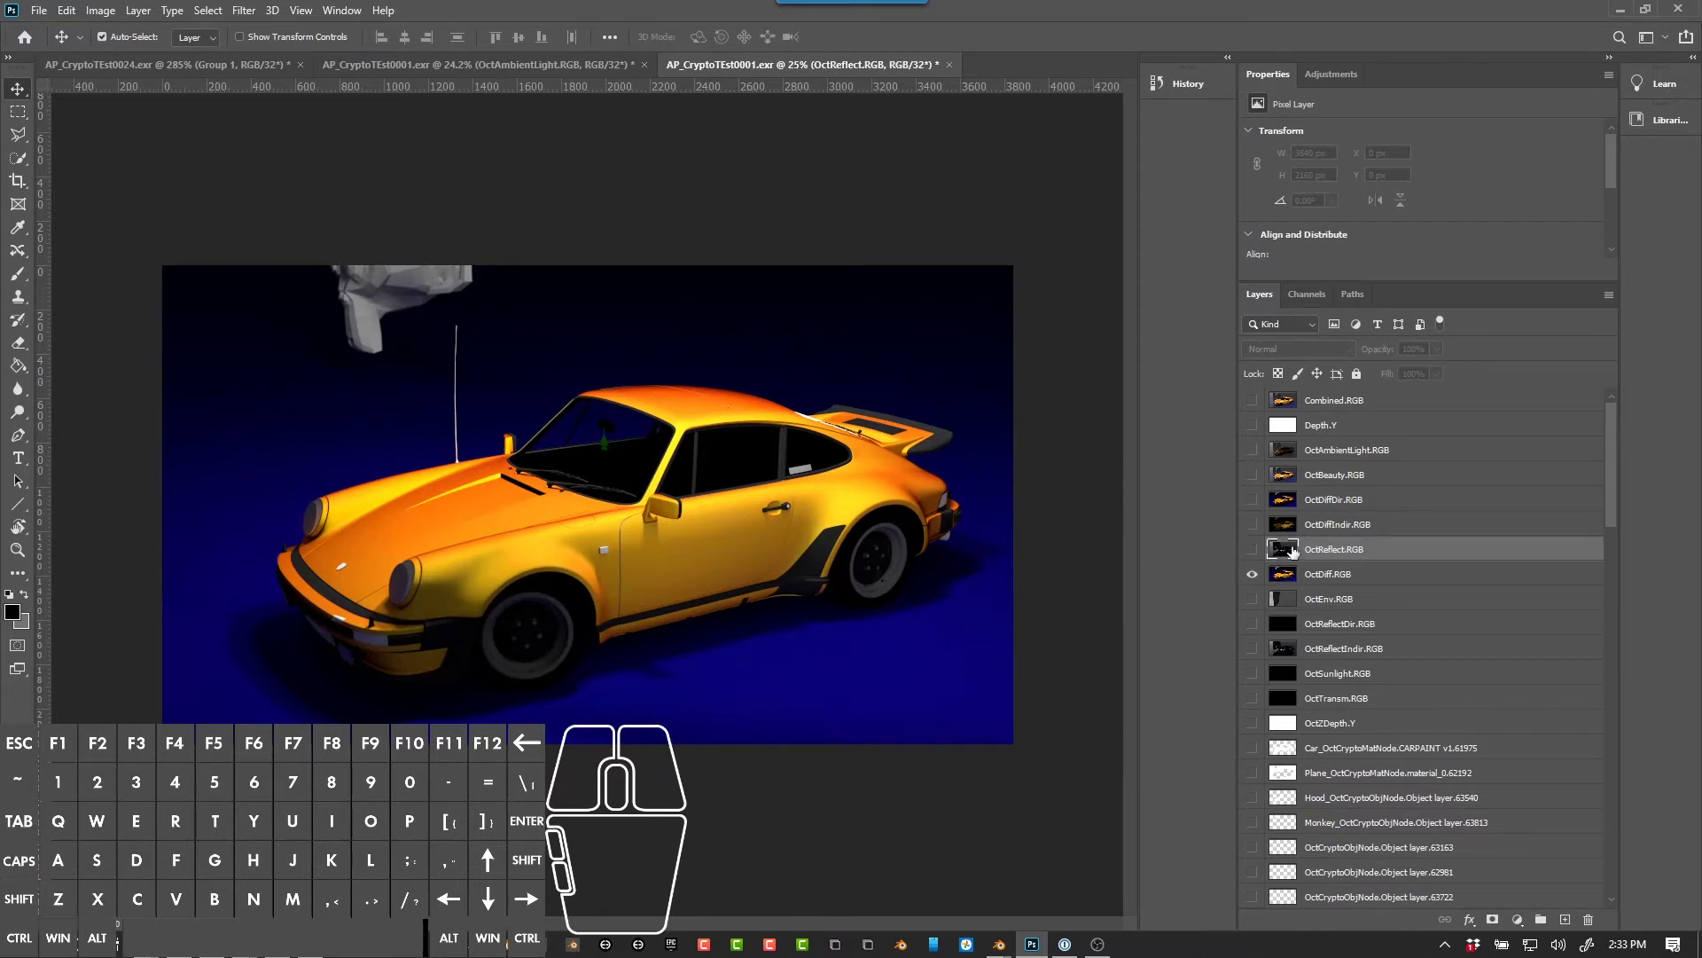
Step: Show OctReflect.RGB, blend it with Linear Dodge (Add), and compare the image with and without it
click(1253, 549)
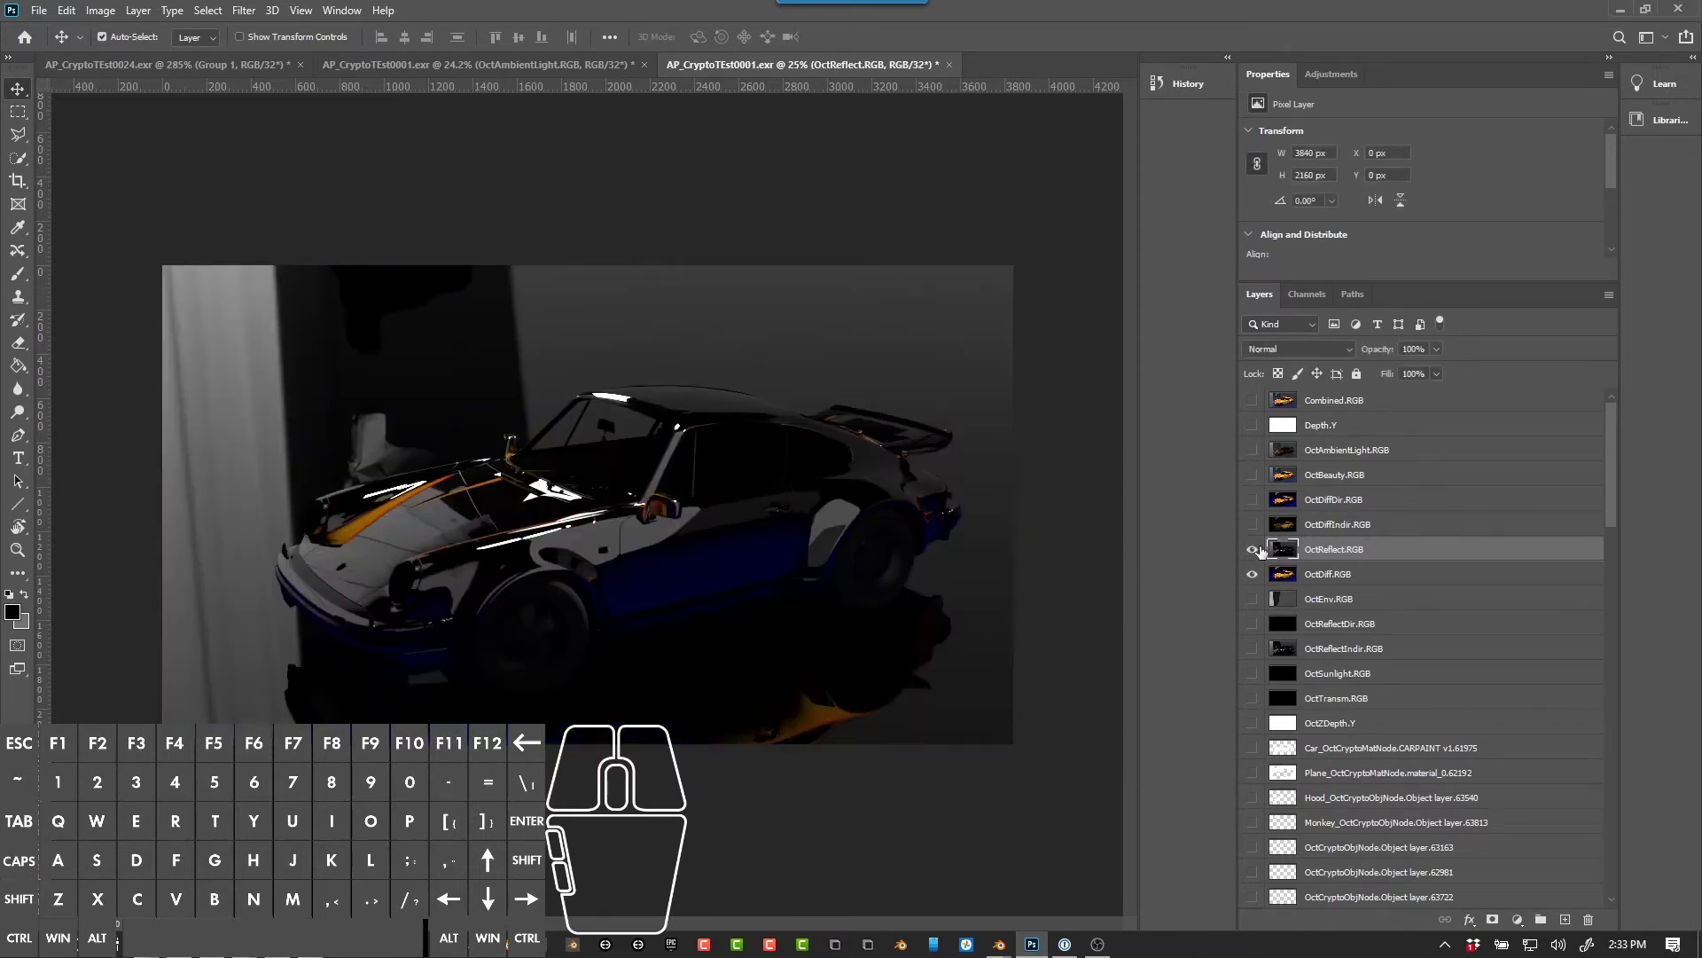
click(1294, 349)
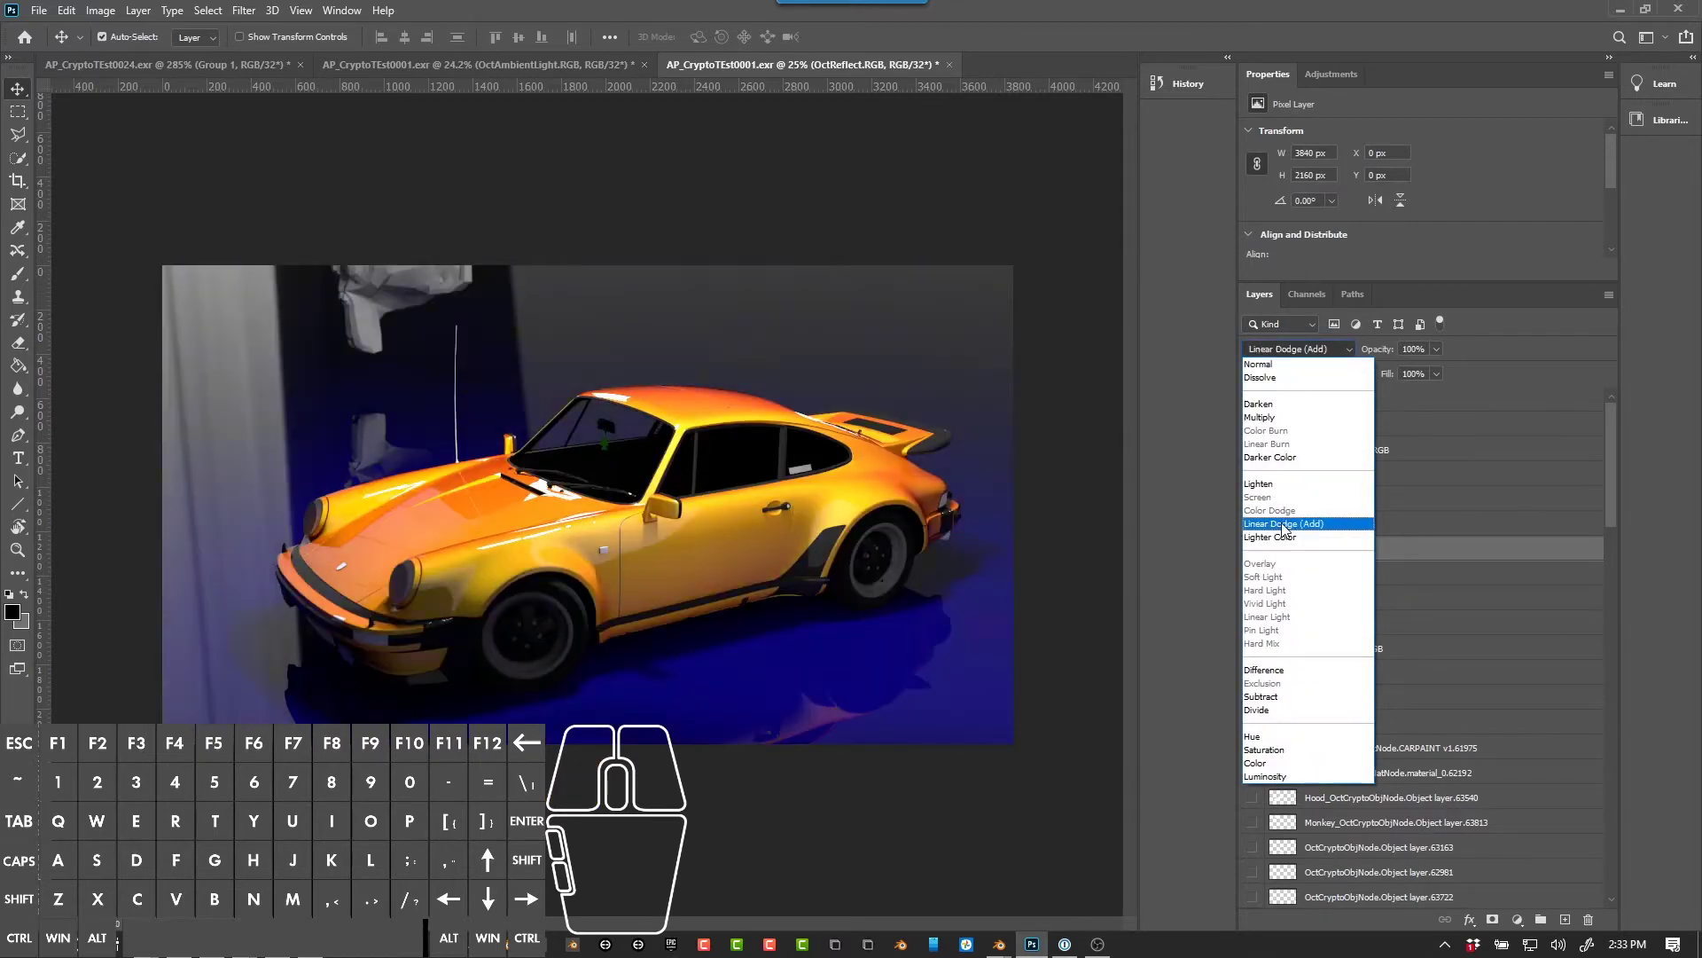
click(1283, 524)
click(1252, 550)
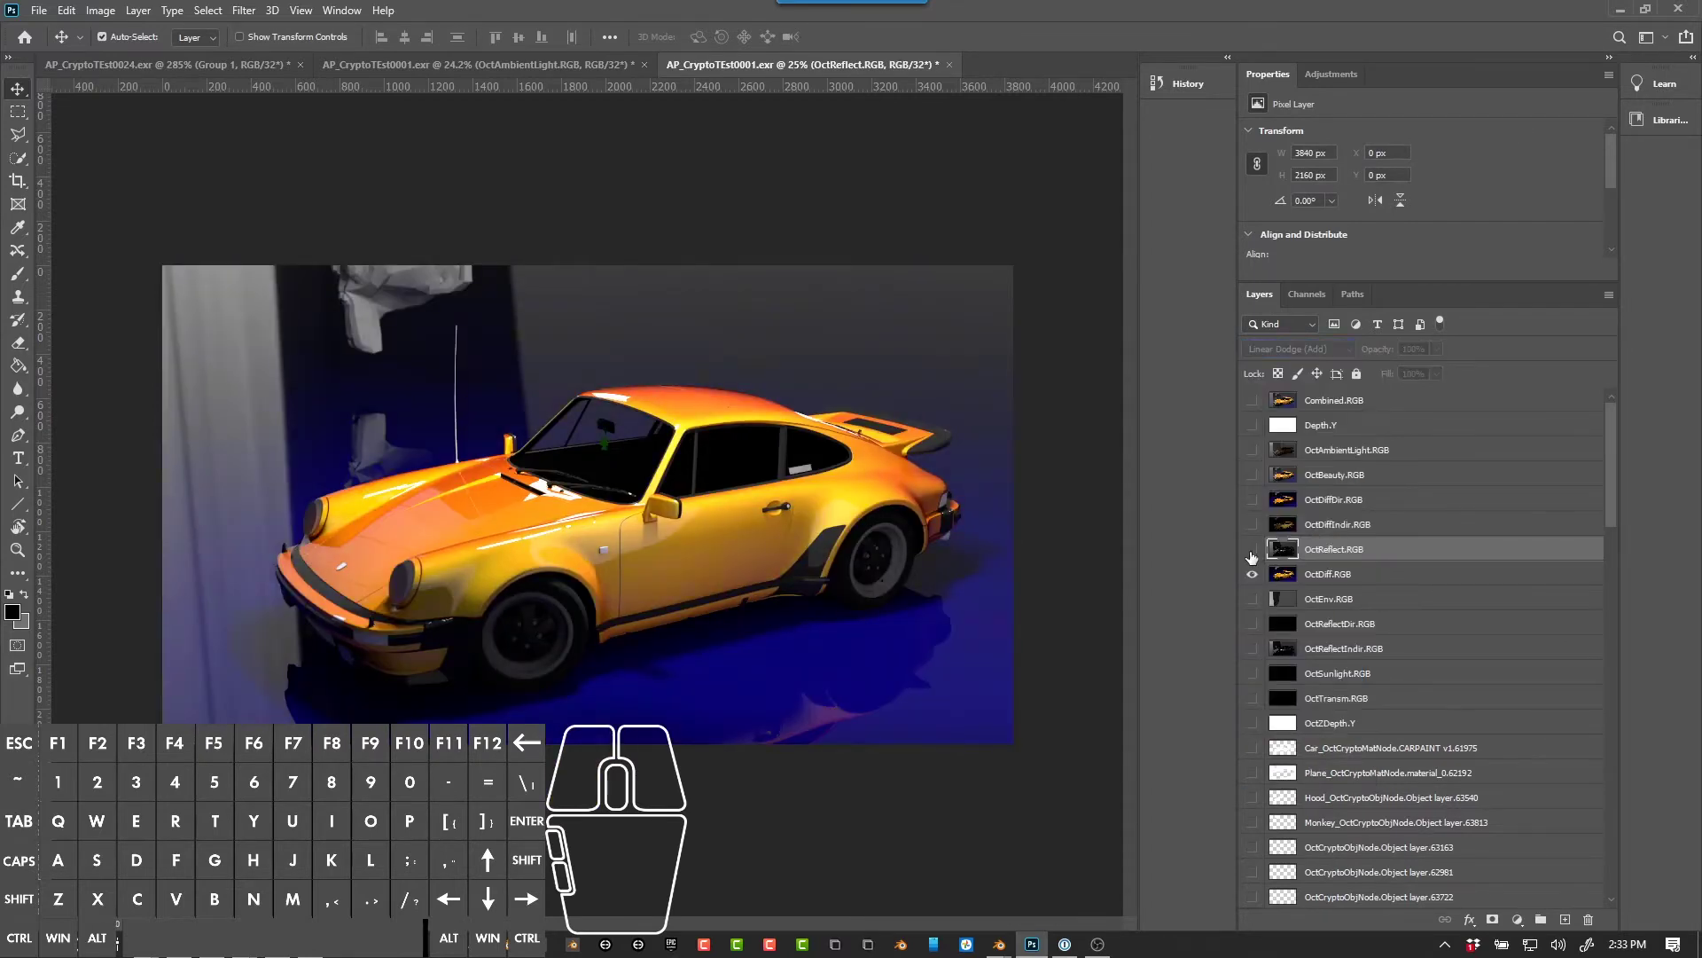
click(1252, 551)
click(1252, 551)
click(1252, 550)
Step: Show OctDiffIndir.RGB, blend it with Linear Dodge (Add), and compare the image with and without it
click(1323, 524)
click(1252, 524)
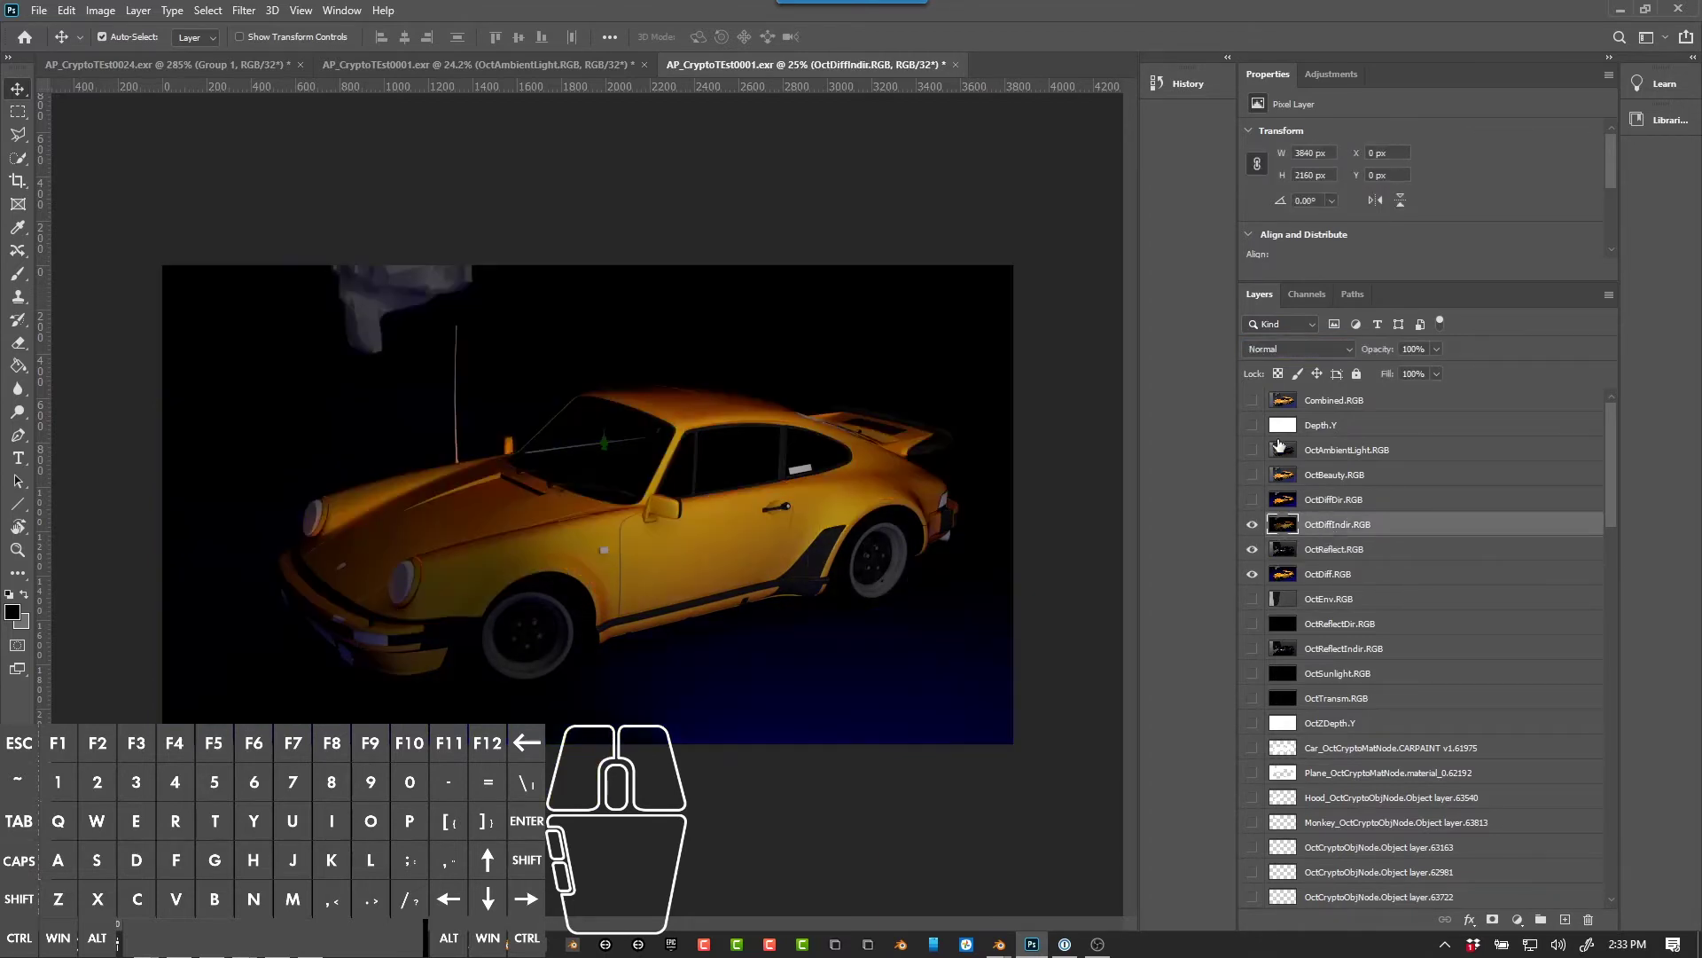
click(1284, 349)
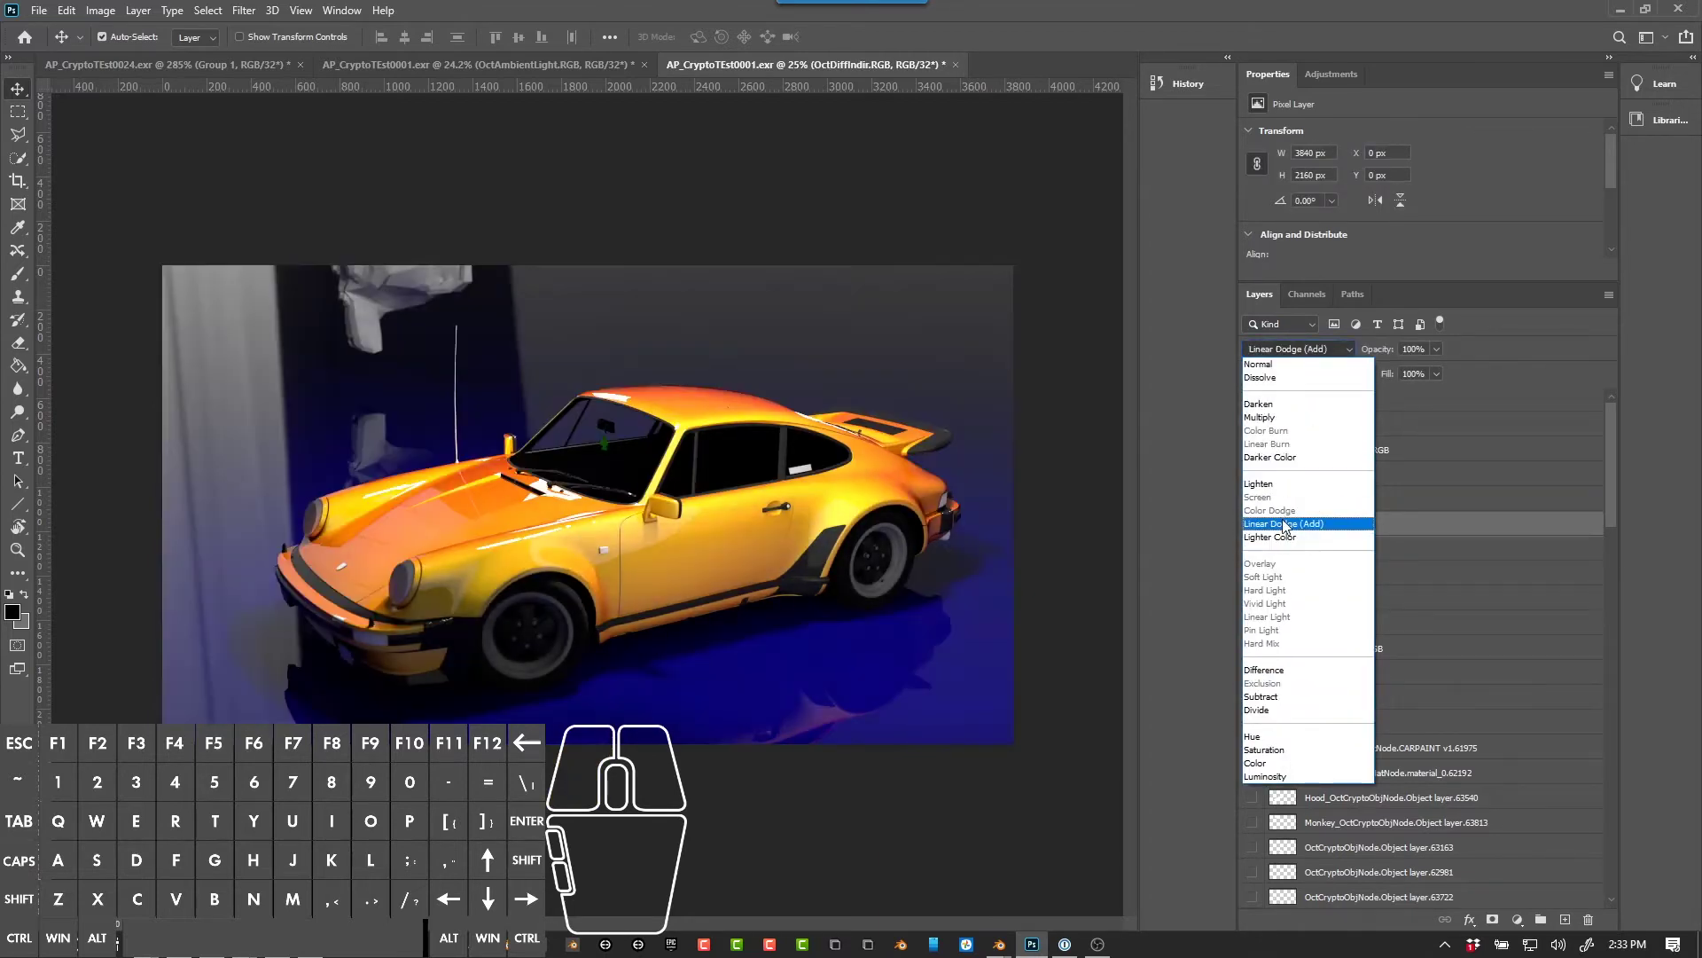
click(1284, 521)
click(1252, 524)
click(1252, 524)
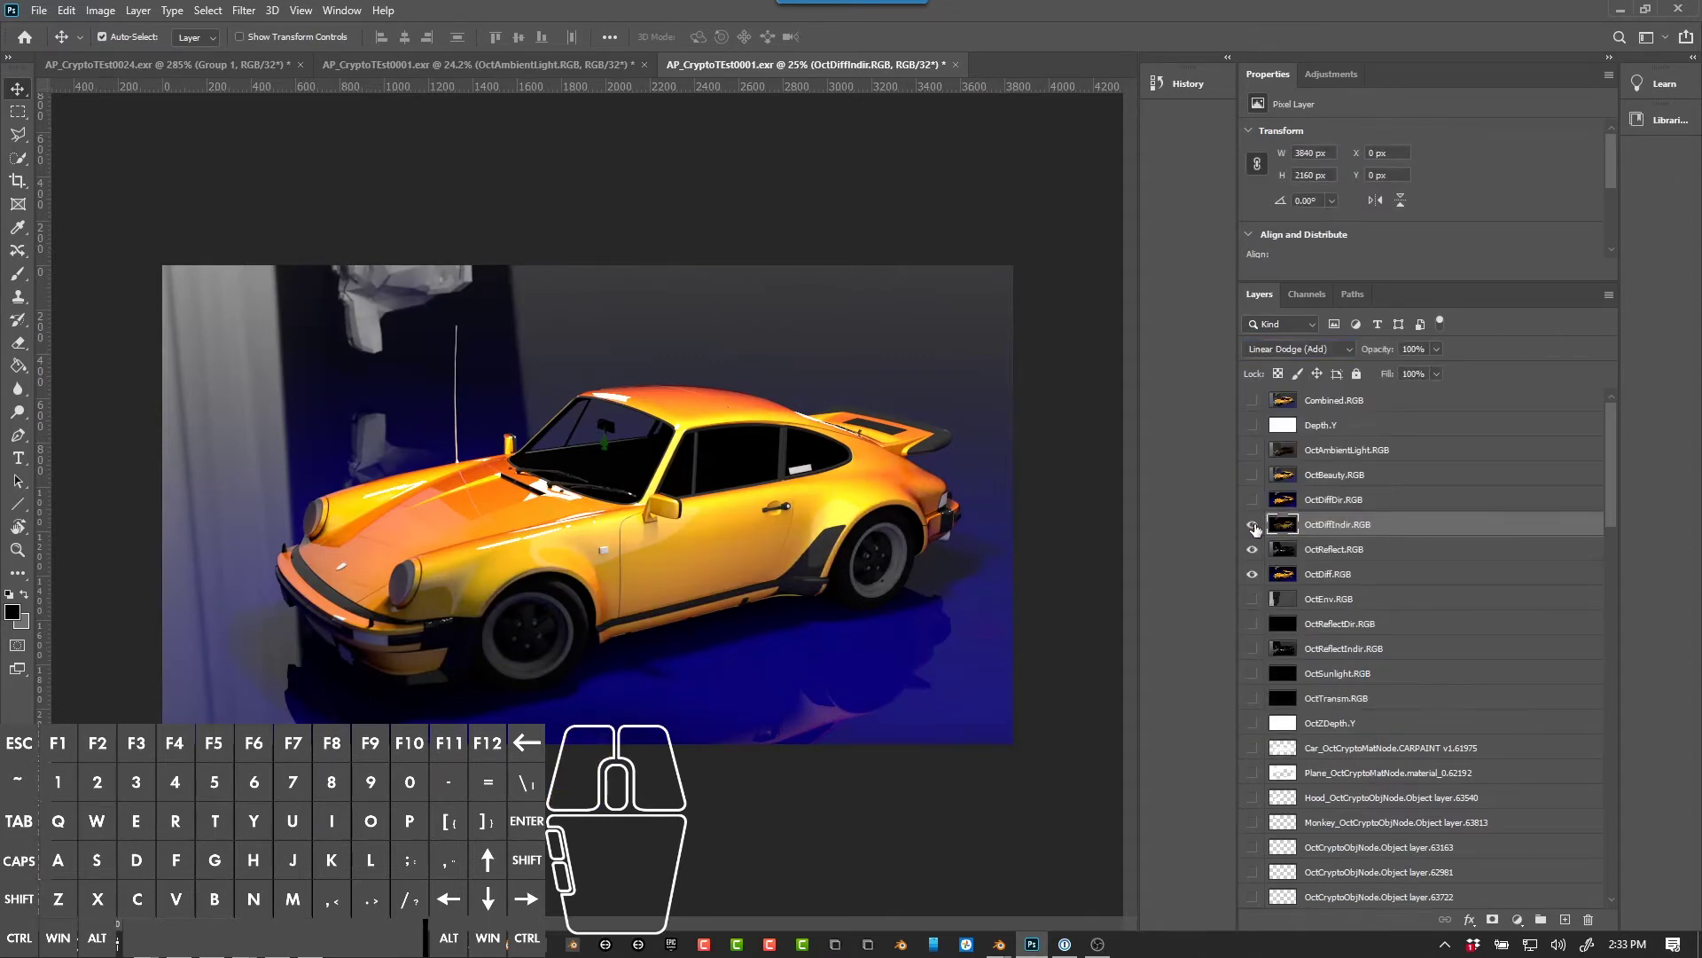
click(1252, 524)
click(1252, 525)
click(1252, 524)
click(1252, 524)
Step: Show OctDiffDir.RGB, blend it with Linear Dodge (Add), and compare the image with and without it
click(1312, 500)
click(1252, 500)
click(1296, 349)
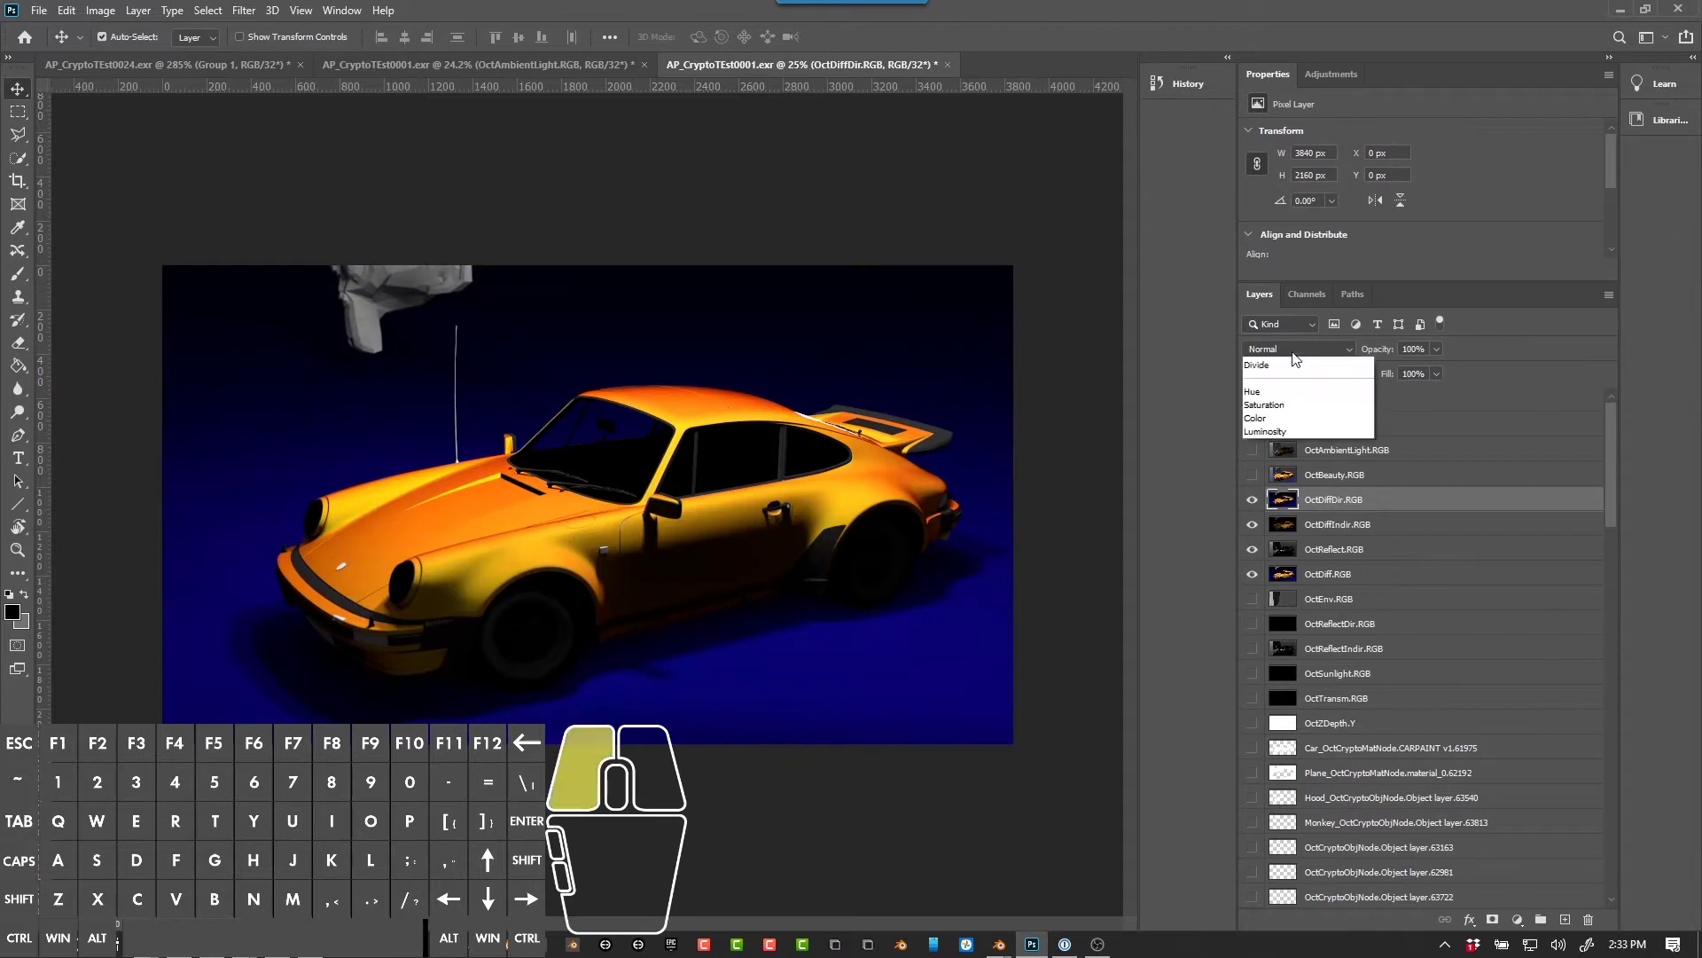
click(1296, 524)
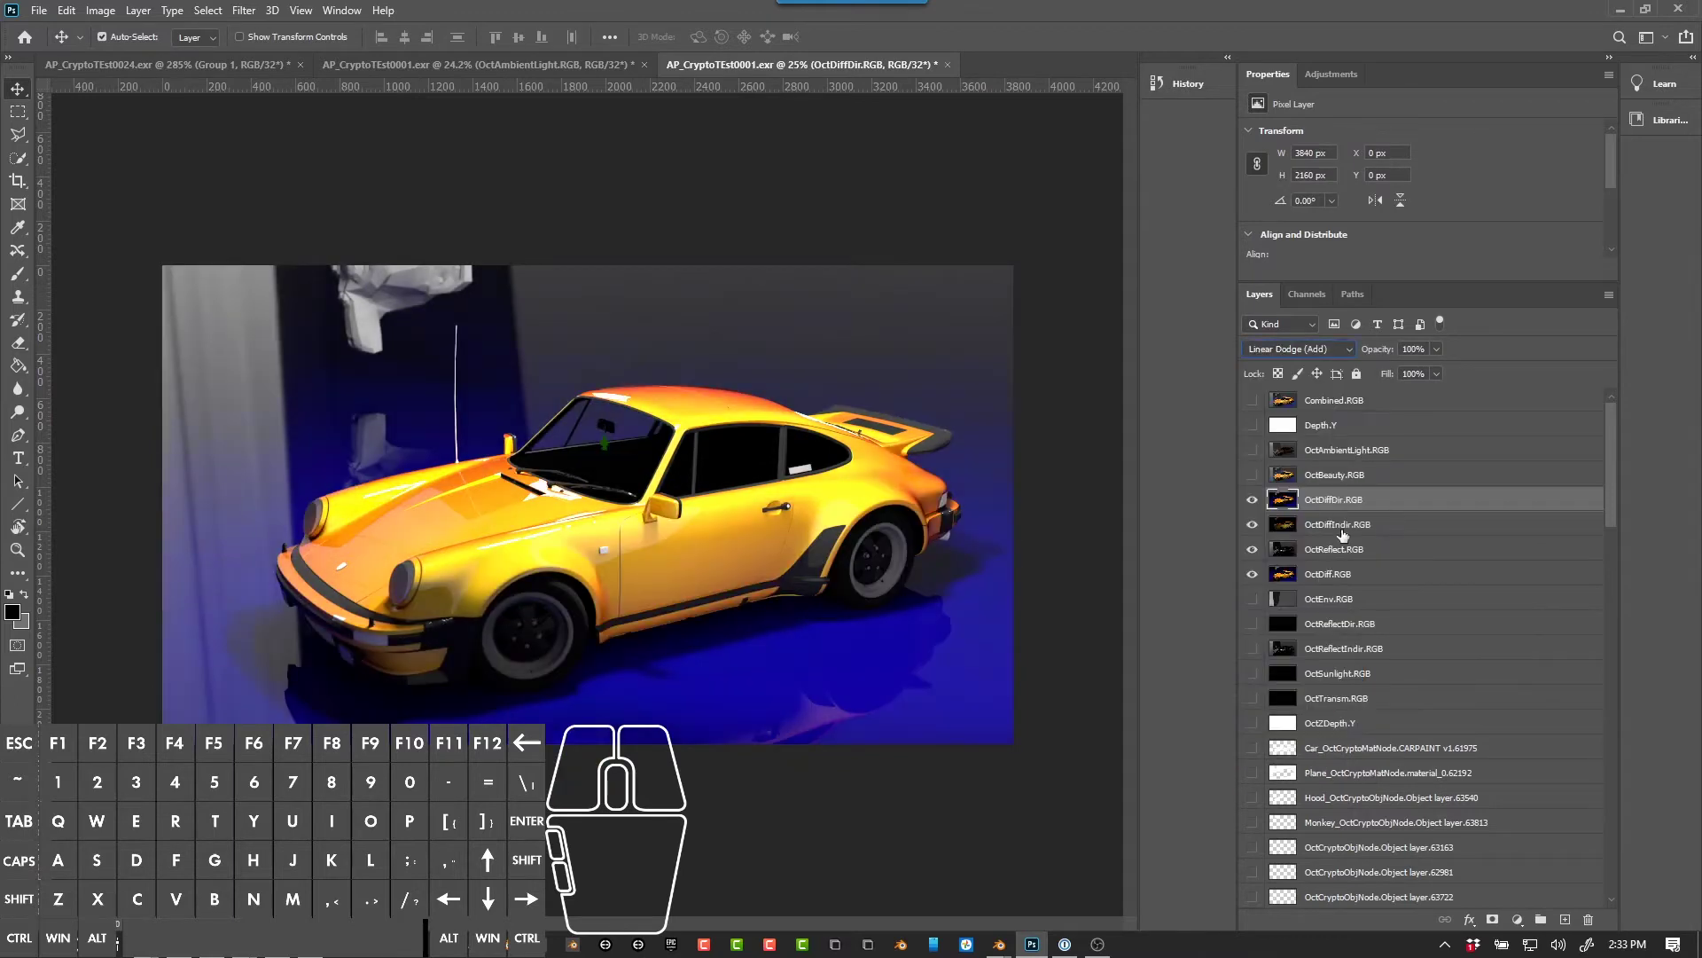
click(1252, 499)
click(1252, 499)
click(1252, 499)
click(1252, 499)
Step: Compare the composite with OctReflect.RGB switched off and on to examine the reflections it contributes
click(1252, 549)
click(1252, 549)
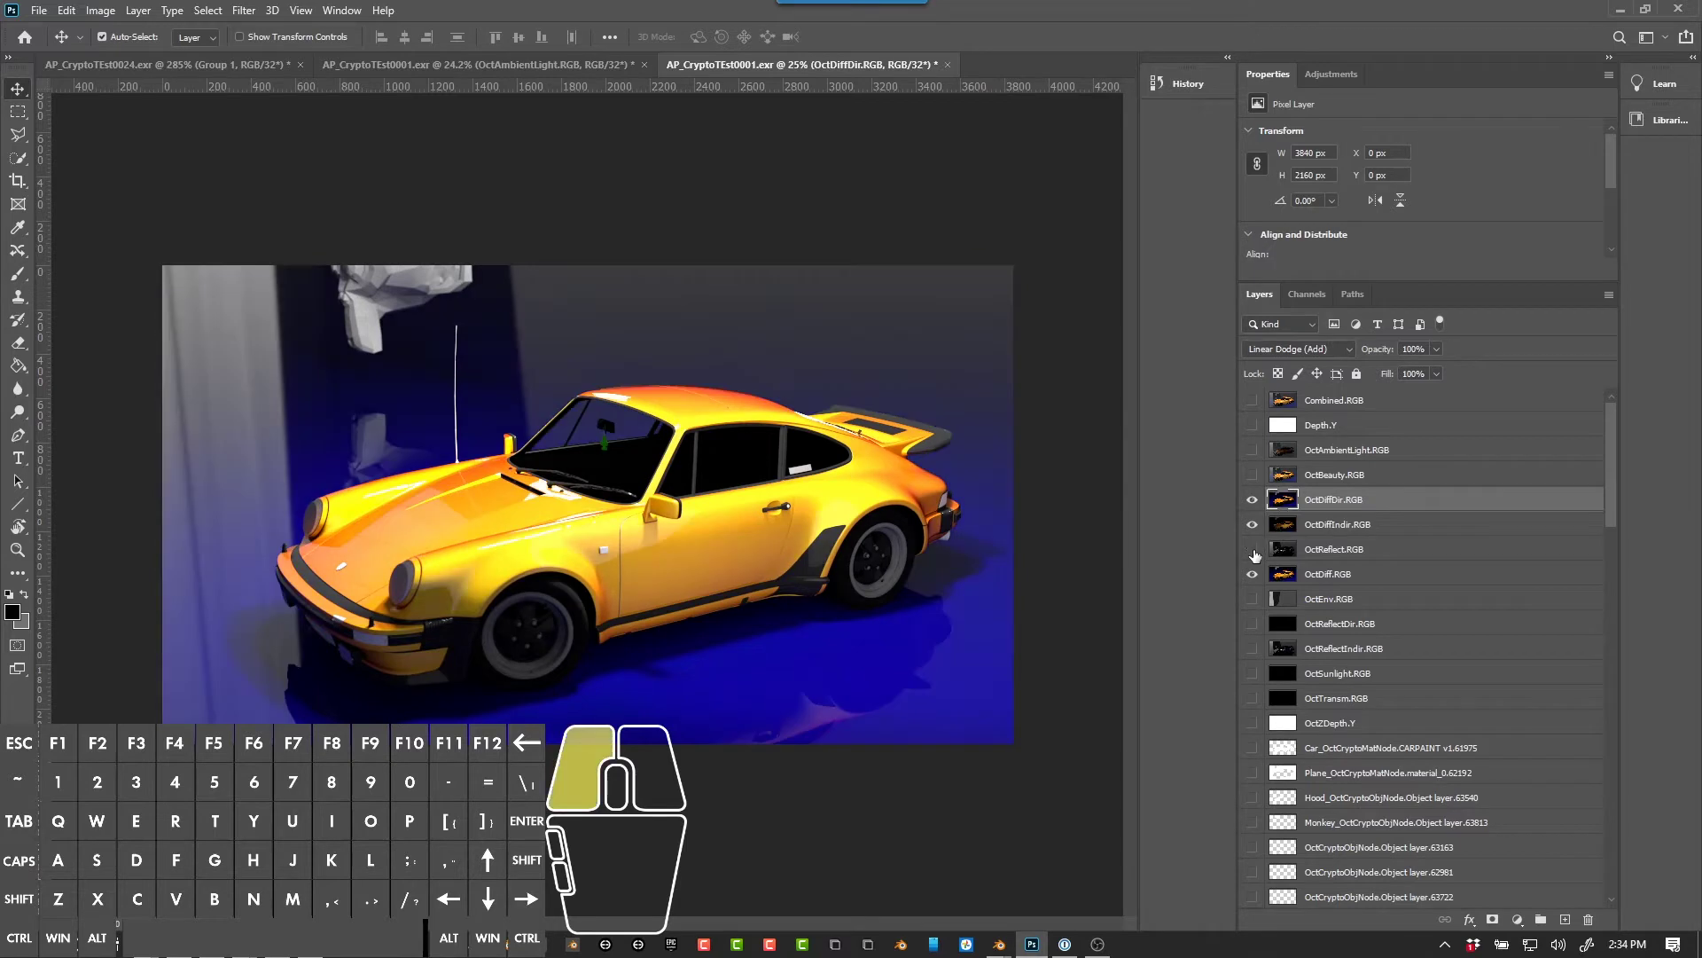
click(1253, 551)
click(1254, 552)
click(1254, 553)
click(1254, 552)
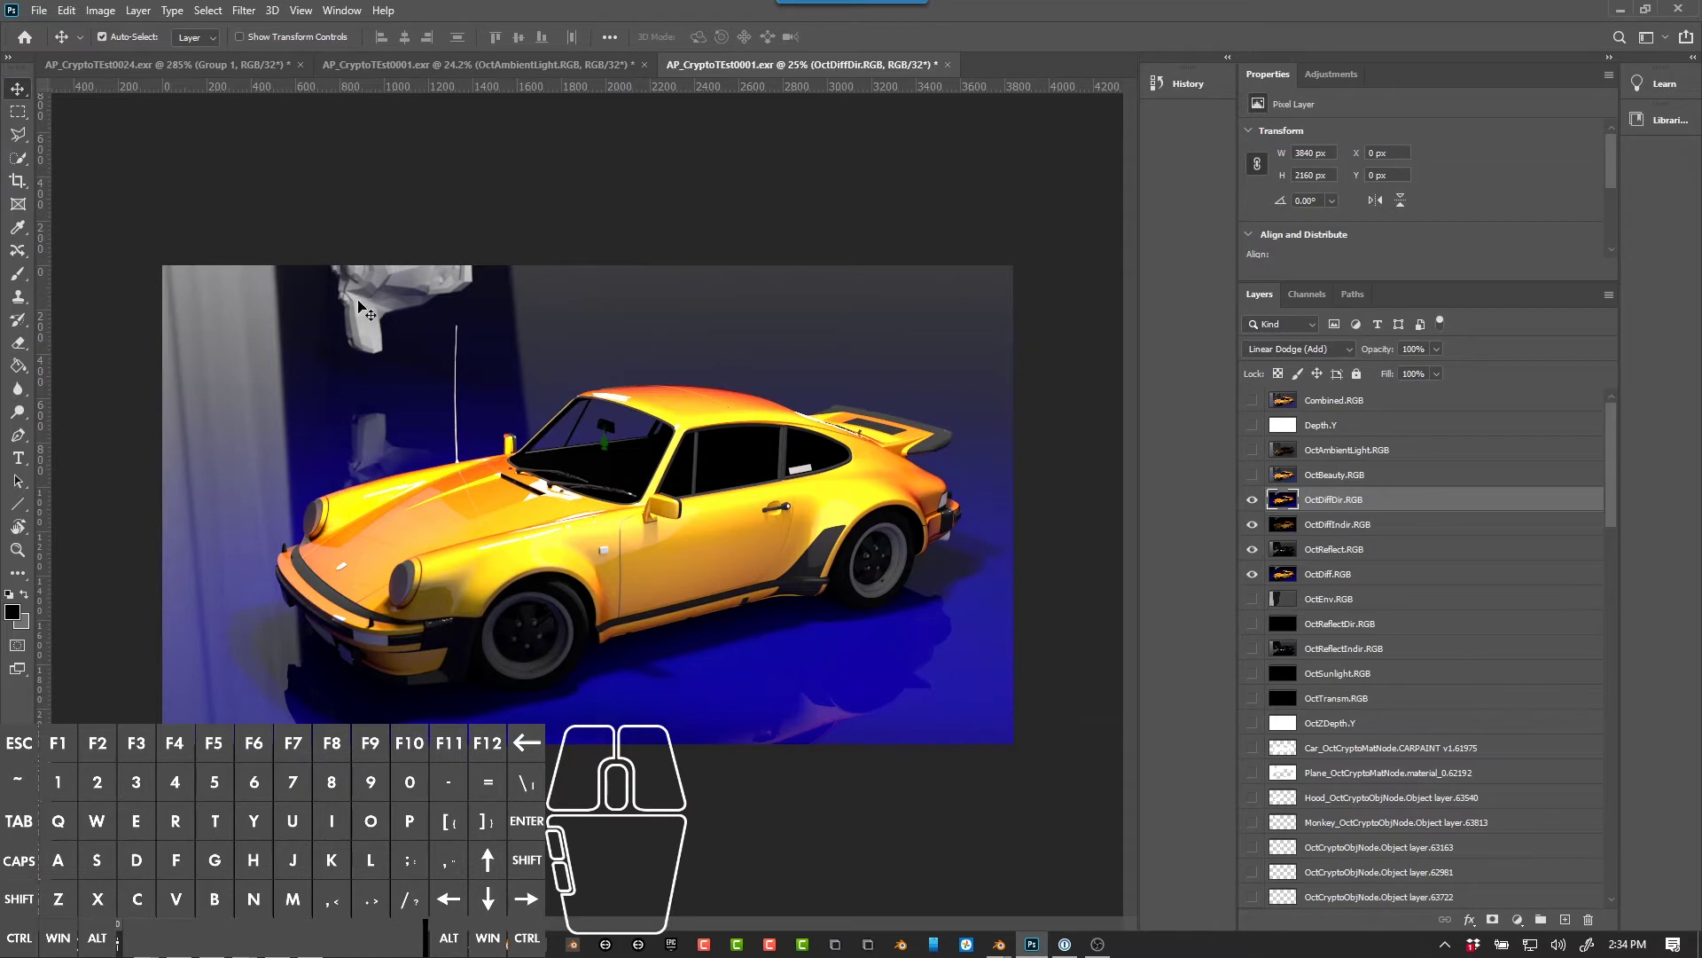
Step: Paint out the monkey head's reflection behind the car's front on the OctReflect.RGB layer, using a black brush
click(1351, 550)
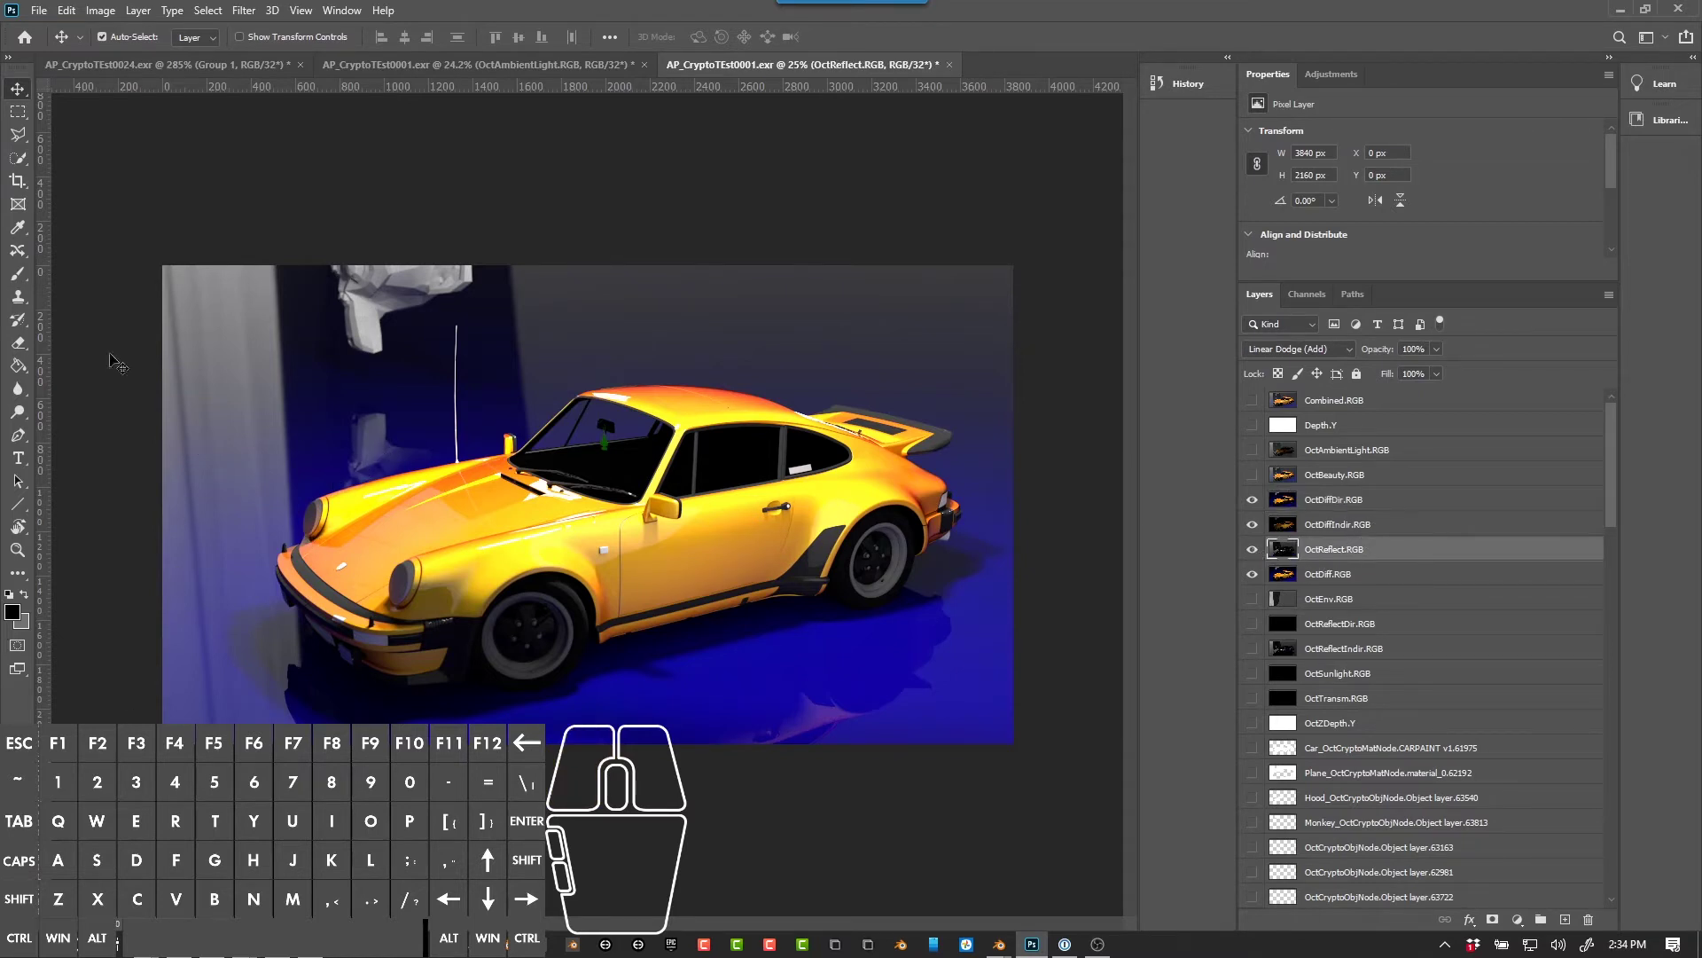
click(18, 277)
drag(377, 424, 355, 452)
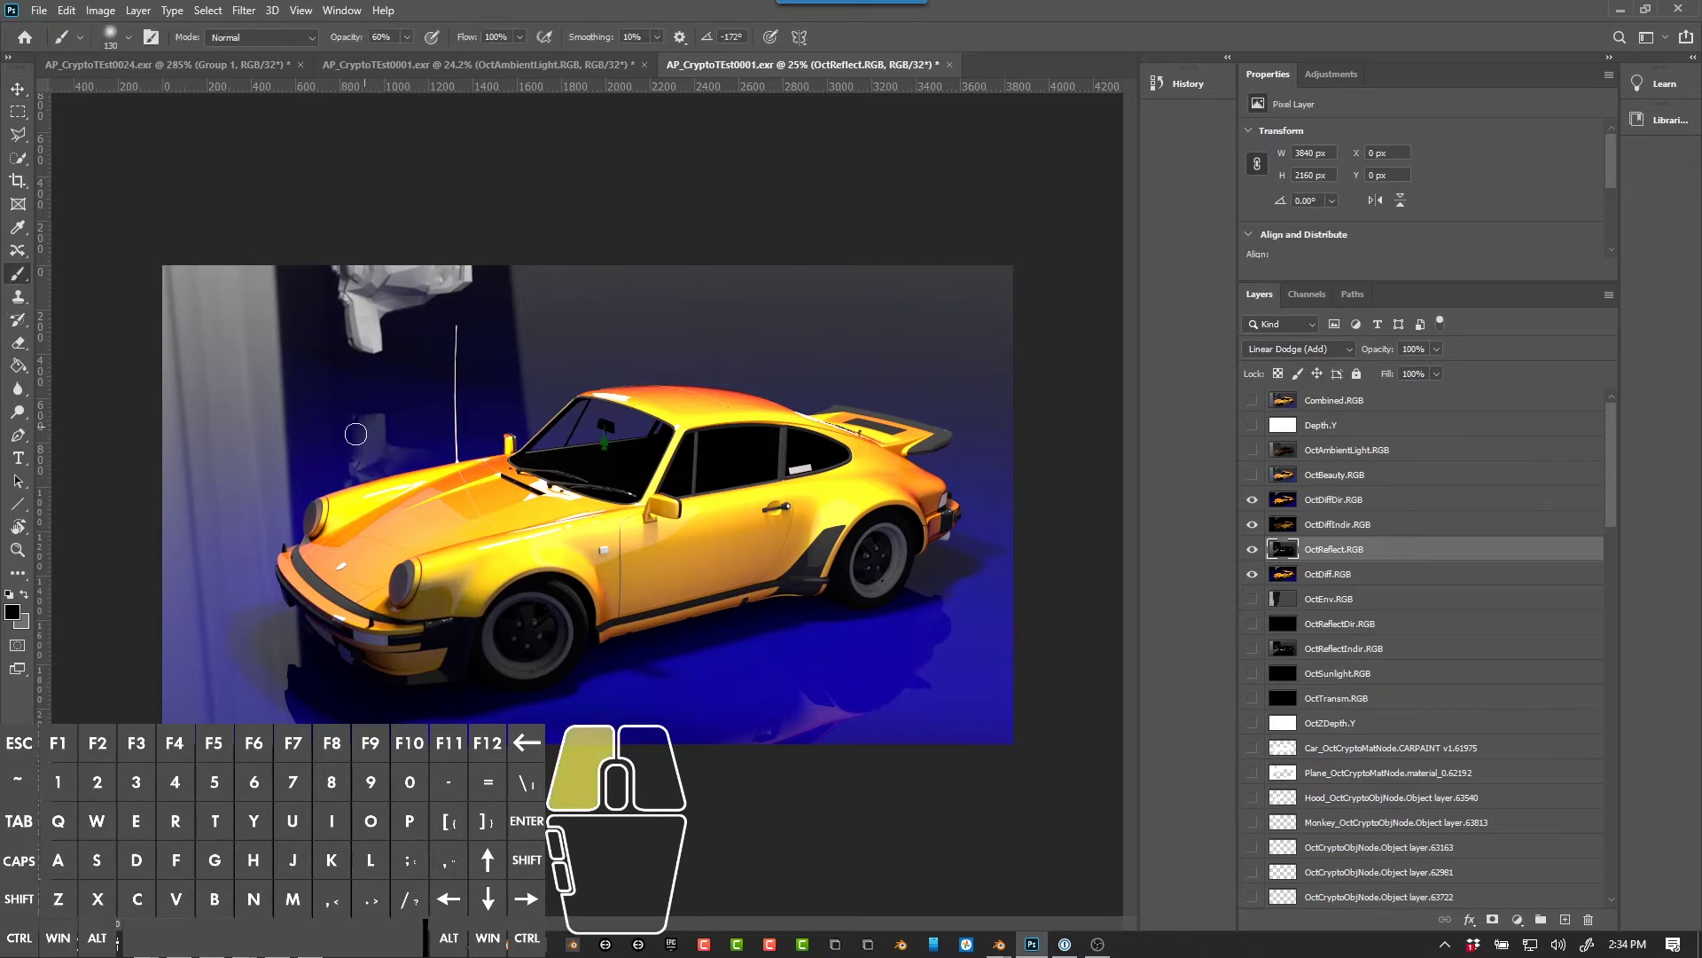
mouse_move(377, 472)
mouse_down()
mouse_move(387, 400)
mouse_move(355, 450)
mouse_move(380, 429)
mouse_up()
click(353, 445)
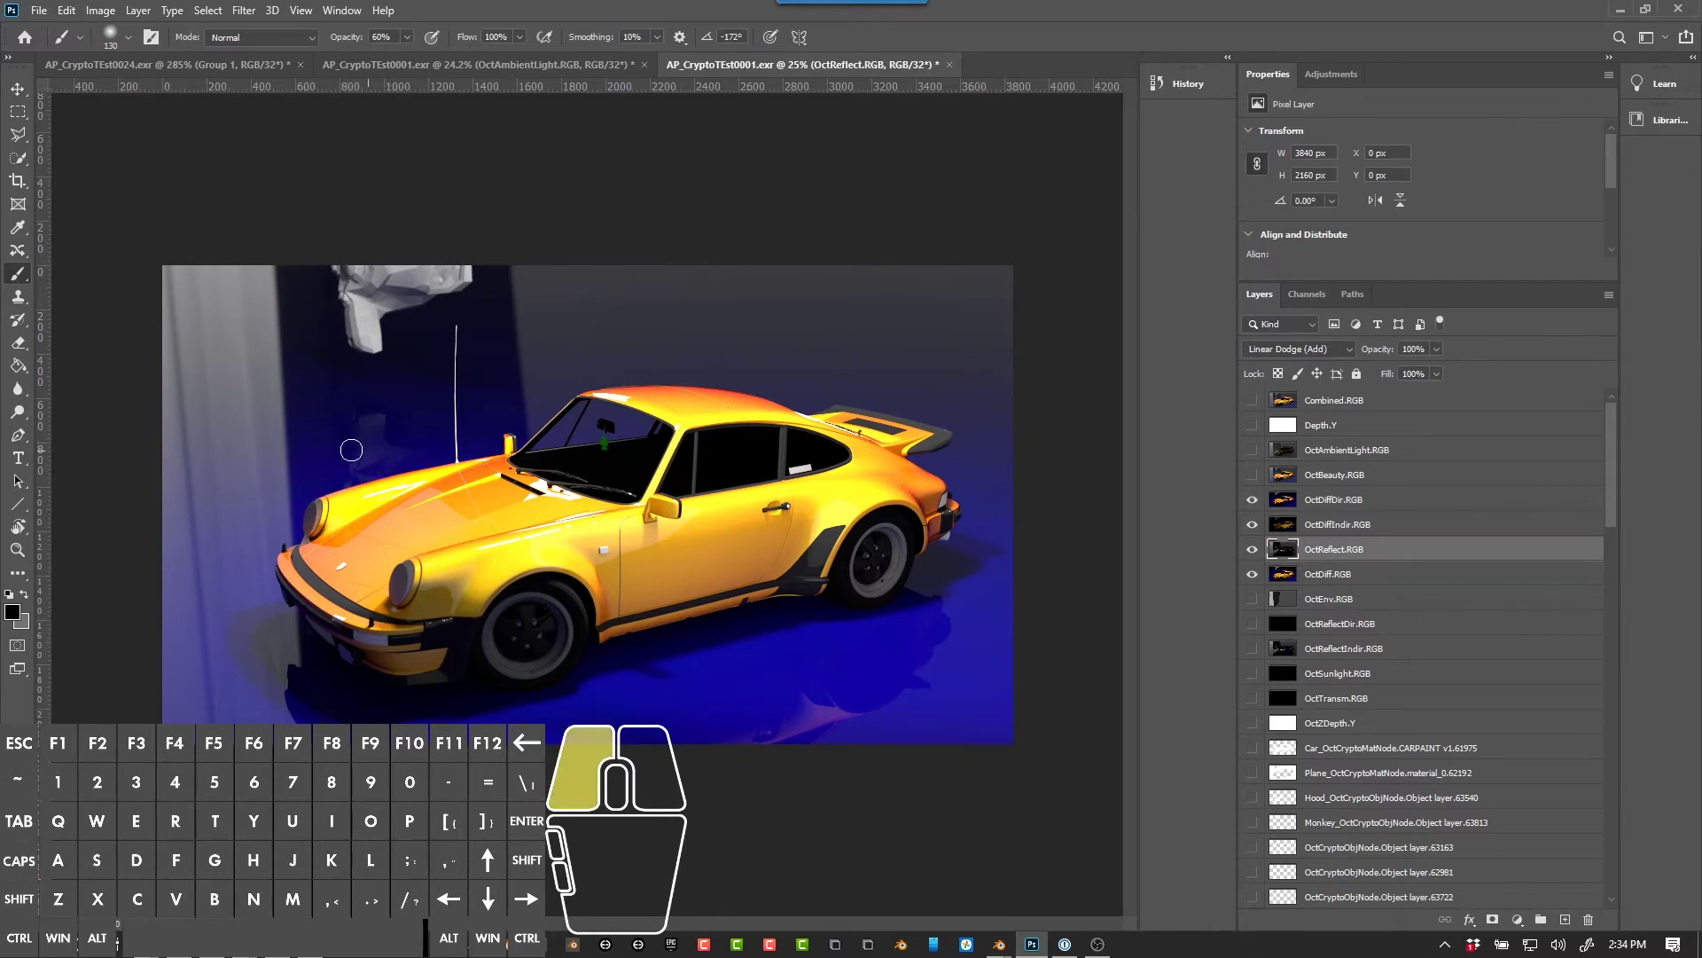
alt+scroll(363, 364, up, 3)
alt+scroll(359, 365, up, 4)
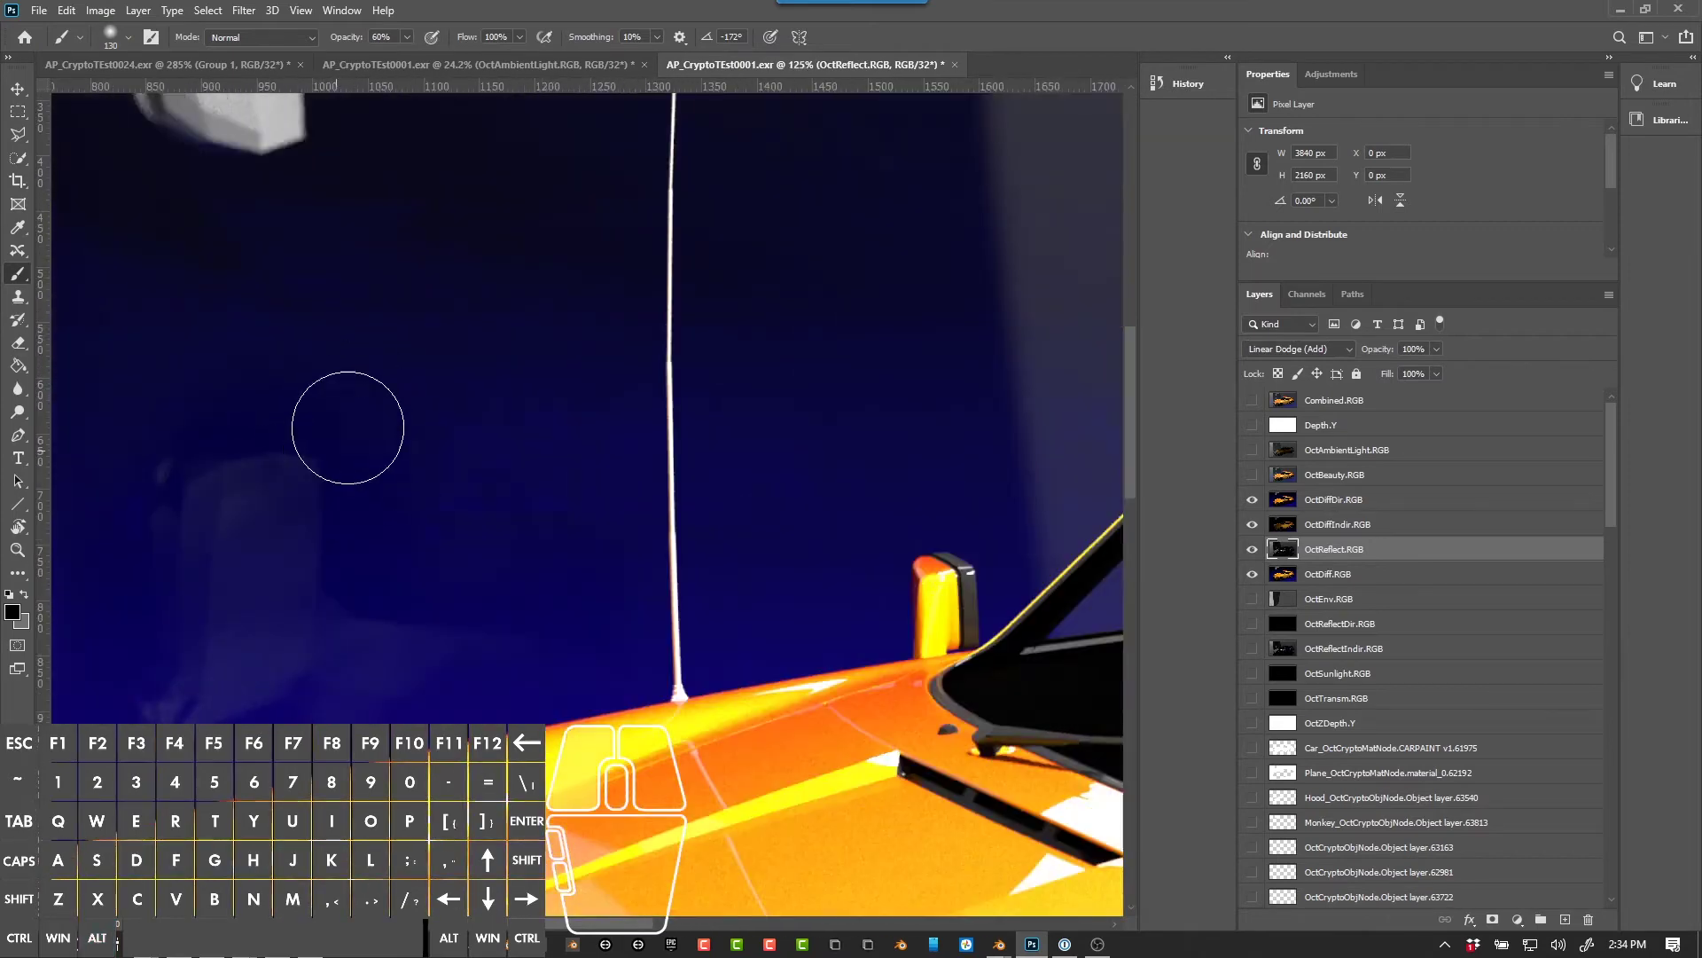
mouse_move(122, 617)
mouse_down()
mouse_move(151, 721)
mouse_move(353, 615)
mouse_move(213, 730)
mouse_up()
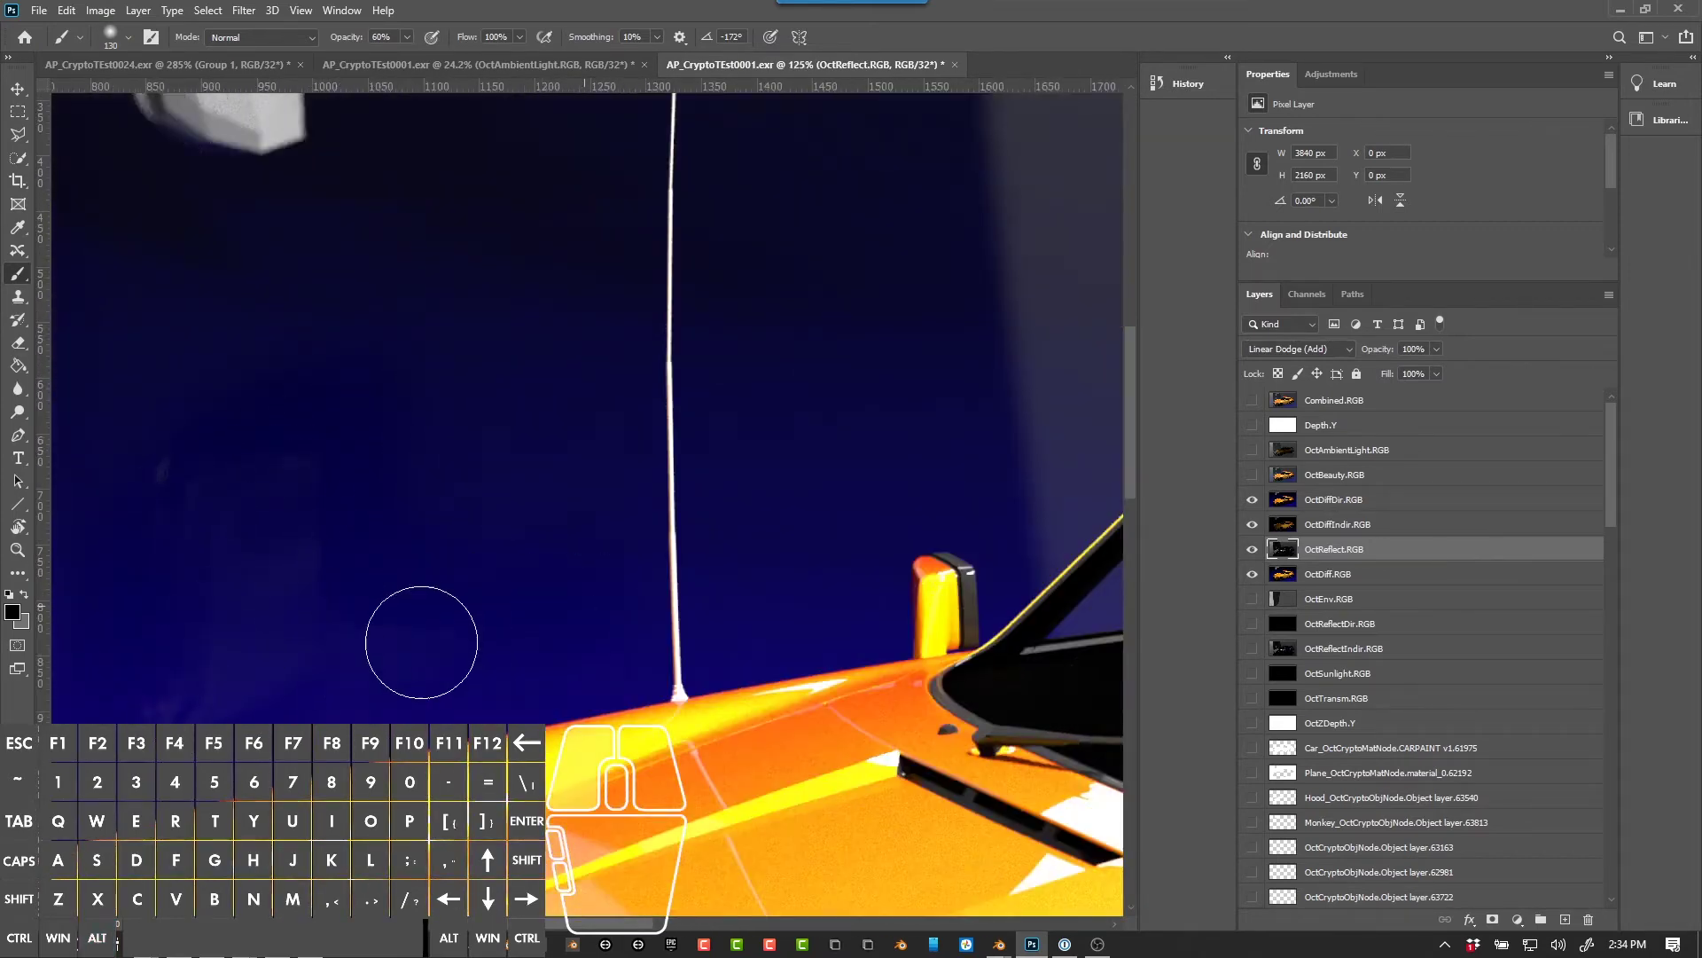
Step: Paint over reflections along the car's hood, front fender and windshield base on OctReflect.RGB, and check that layer in isolation
alt+scroll(439, 532, down, 5)
alt+scroll(432, 555, down, 1)
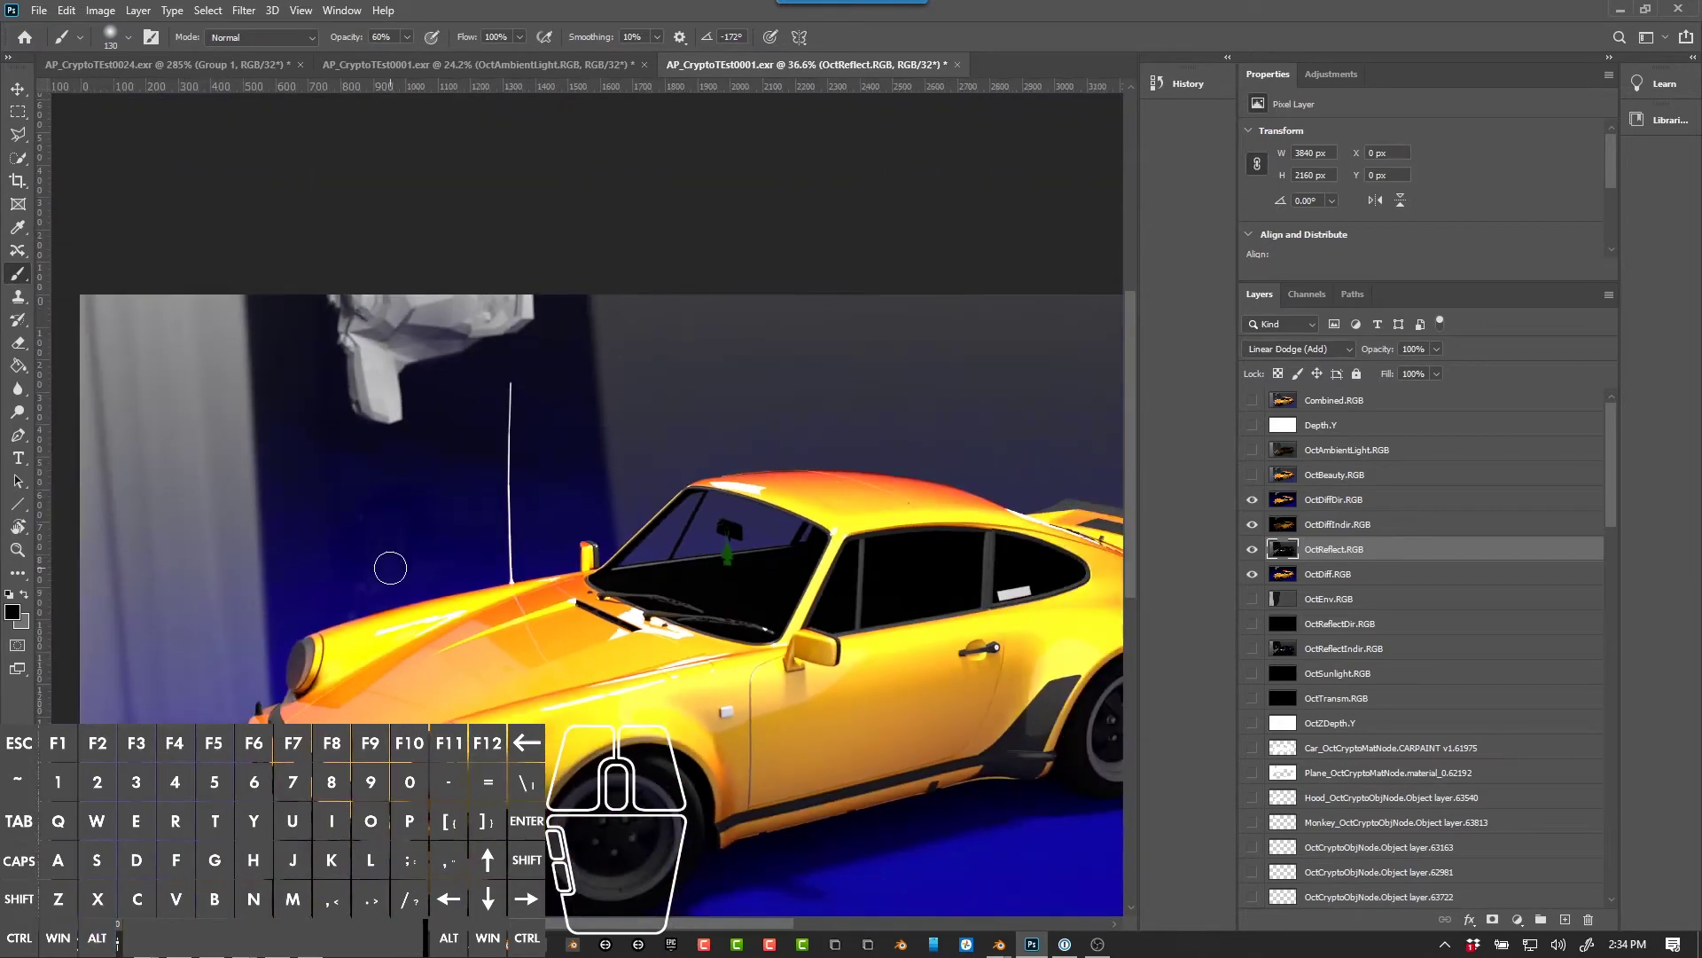
alt+scroll(437, 497, down, 2)
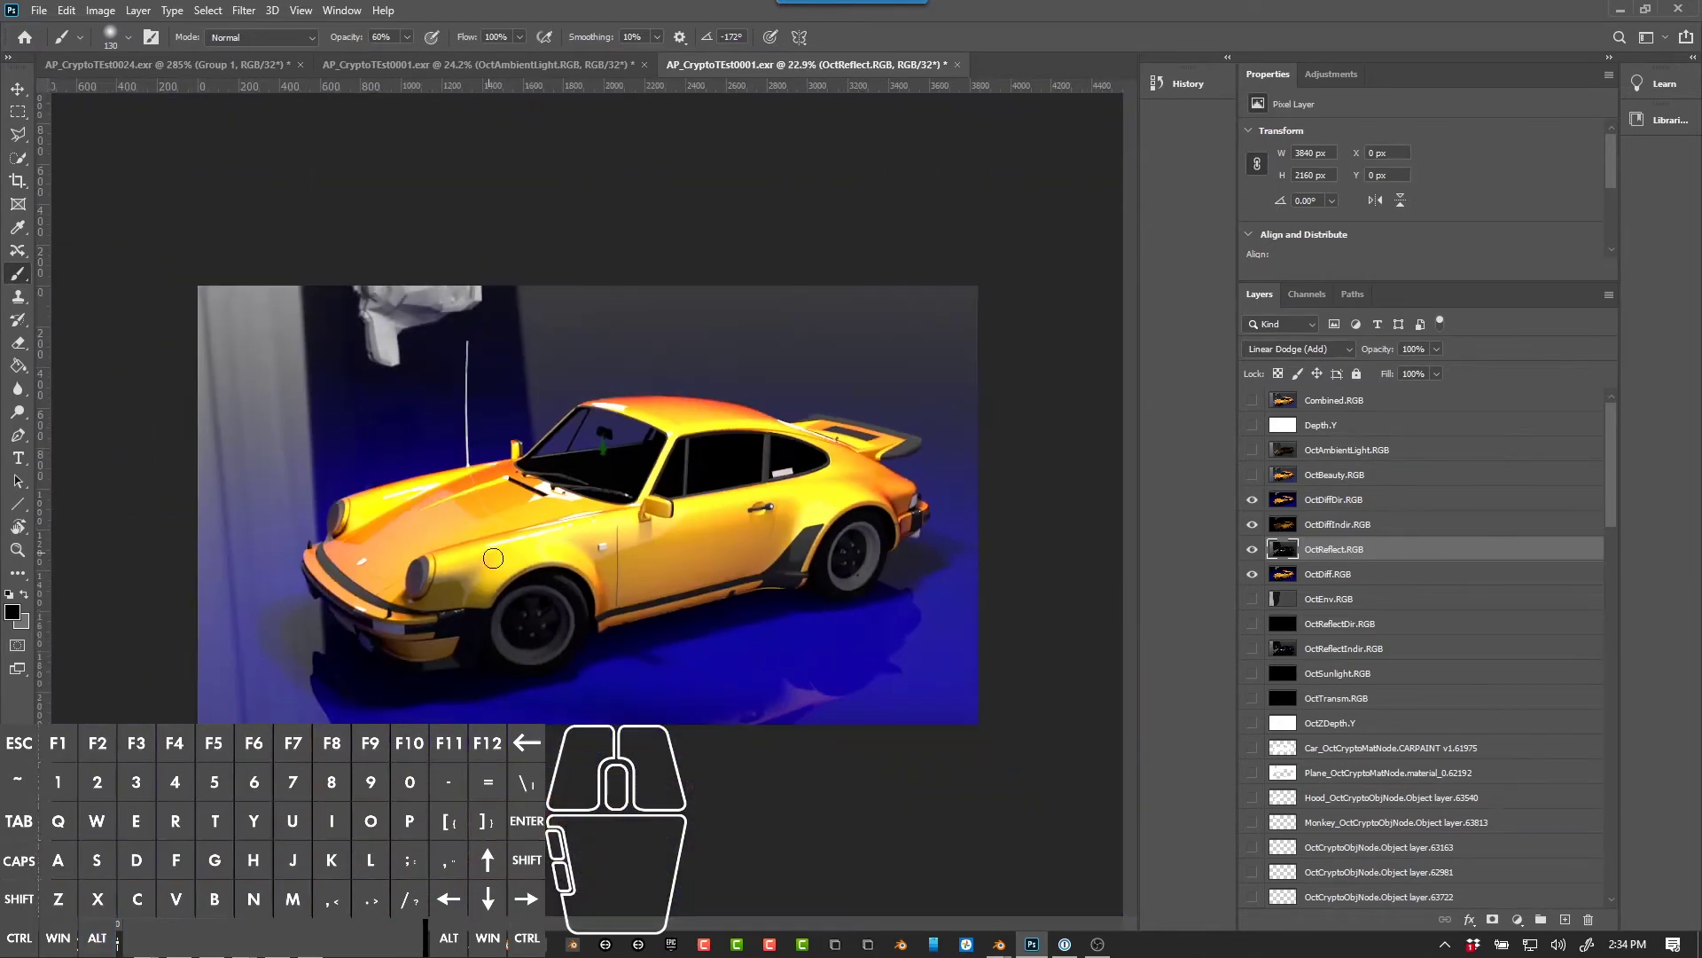
alt+scroll(650, 508, up, 4)
alt+scroll(650, 507, up, 1)
mouse_move(620, 505)
mouse_down()
mouse_move(494, 589)
mouse_move(620, 535)
mouse_move(376, 610)
mouse_move(620, 562)
mouse_move(581, 577)
mouse_up()
mouse_move(363, 625)
mouse_down()
mouse_move(437, 597)
mouse_move(530, 601)
mouse_move(572, 572)
mouse_move(304, 679)
mouse_up()
mouse_move(518, 587)
mouse_down()
mouse_move(633, 572)
mouse_move(458, 615)
mouse_up()
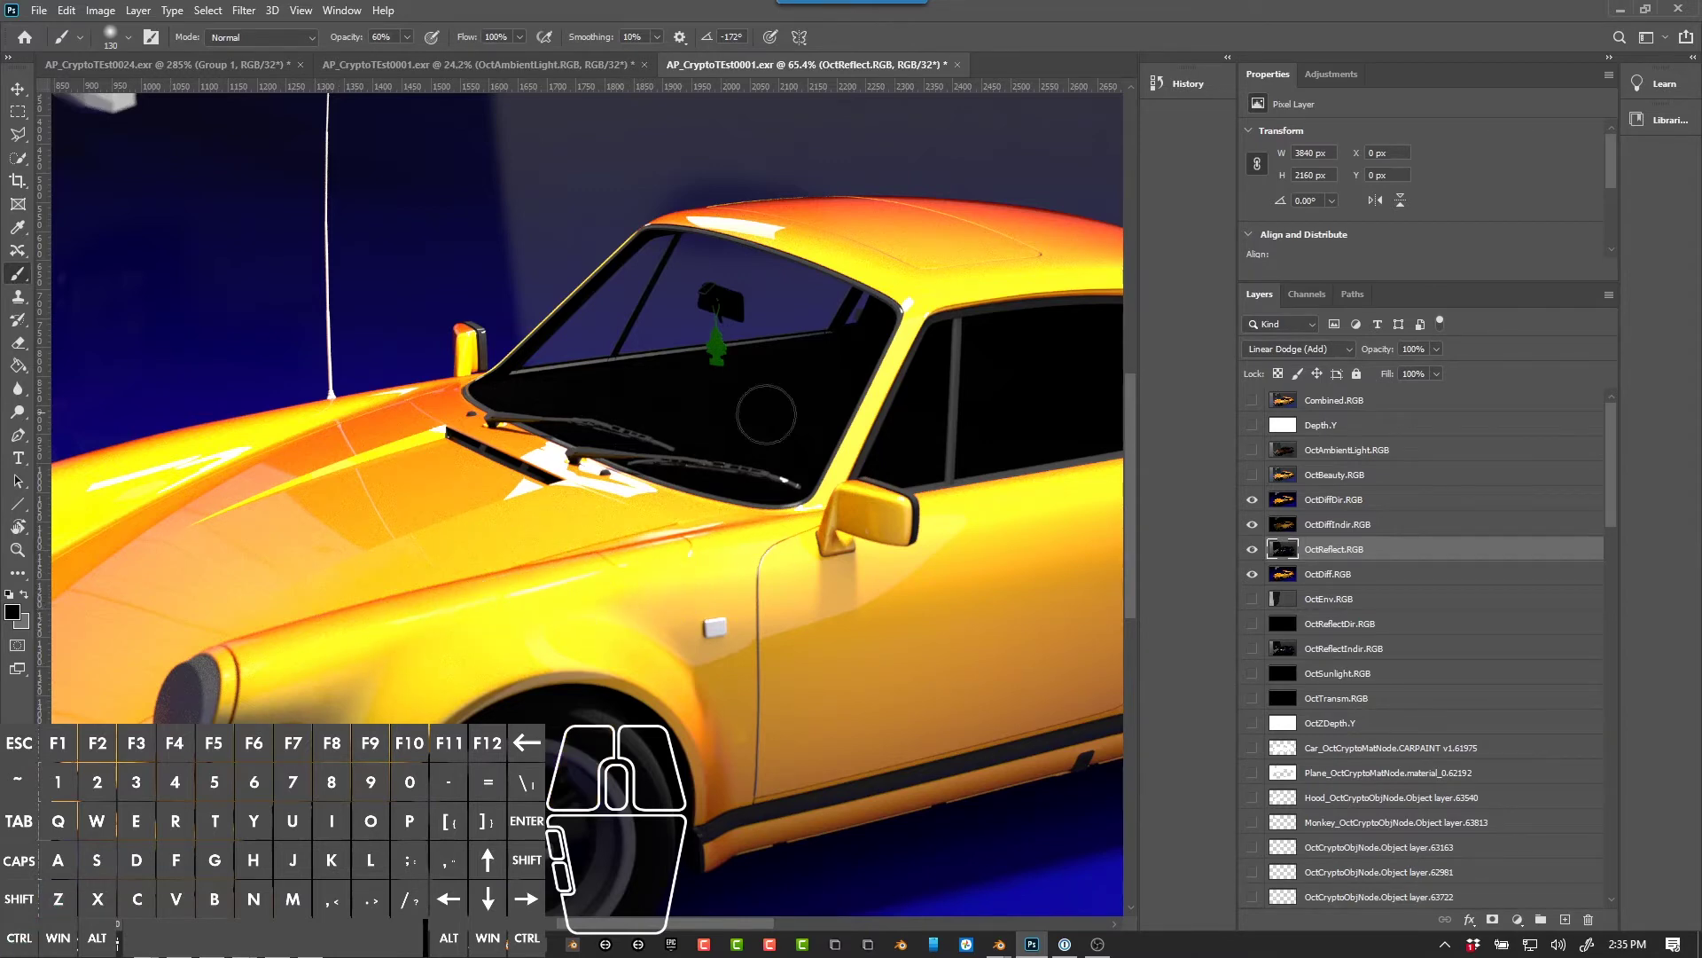
mouse_move(612, 454)
mouse_down()
mouse_move(537, 448)
mouse_move(594, 476)
mouse_move(558, 473)
mouse_move(620, 472)
mouse_move(490, 475)
mouse_move(606, 477)
mouse_move(531, 458)
mouse_move(634, 482)
mouse_up()
mouse_move(636, 481)
mouse_down()
mouse_move(654, 475)
mouse_move(546, 466)
mouse_move(638, 470)
mouse_up()
alt+scroll(753, 455, down, 3)
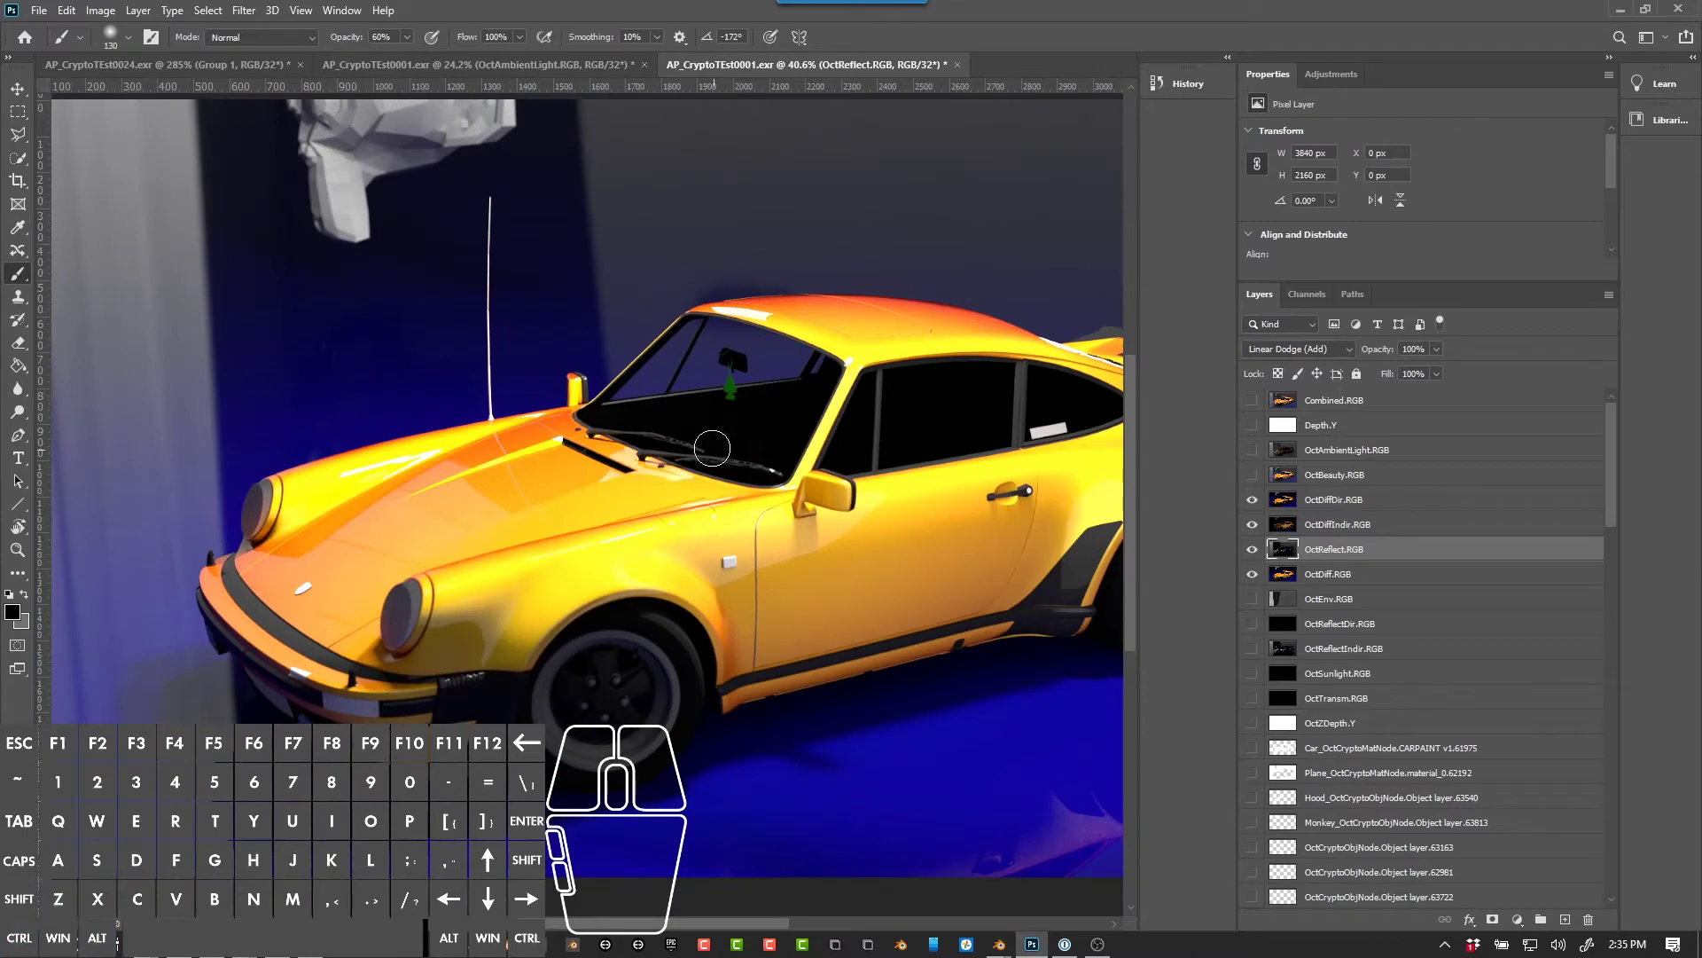
alt+click(1253, 549)
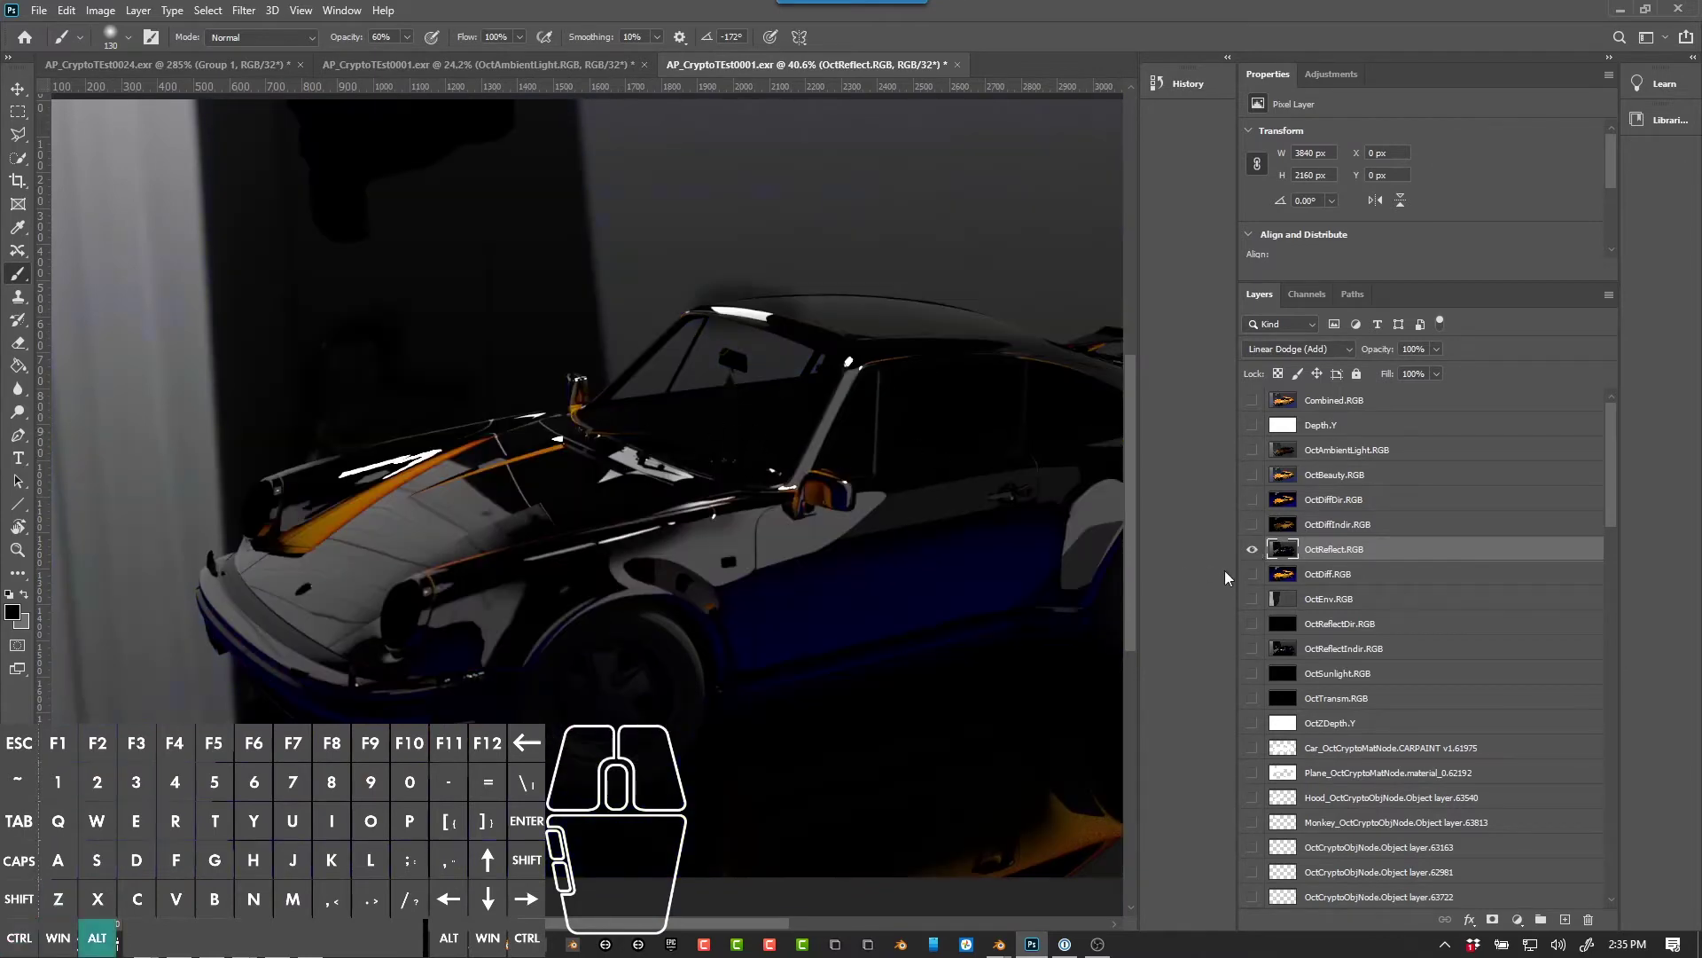
alt+click(1253, 550)
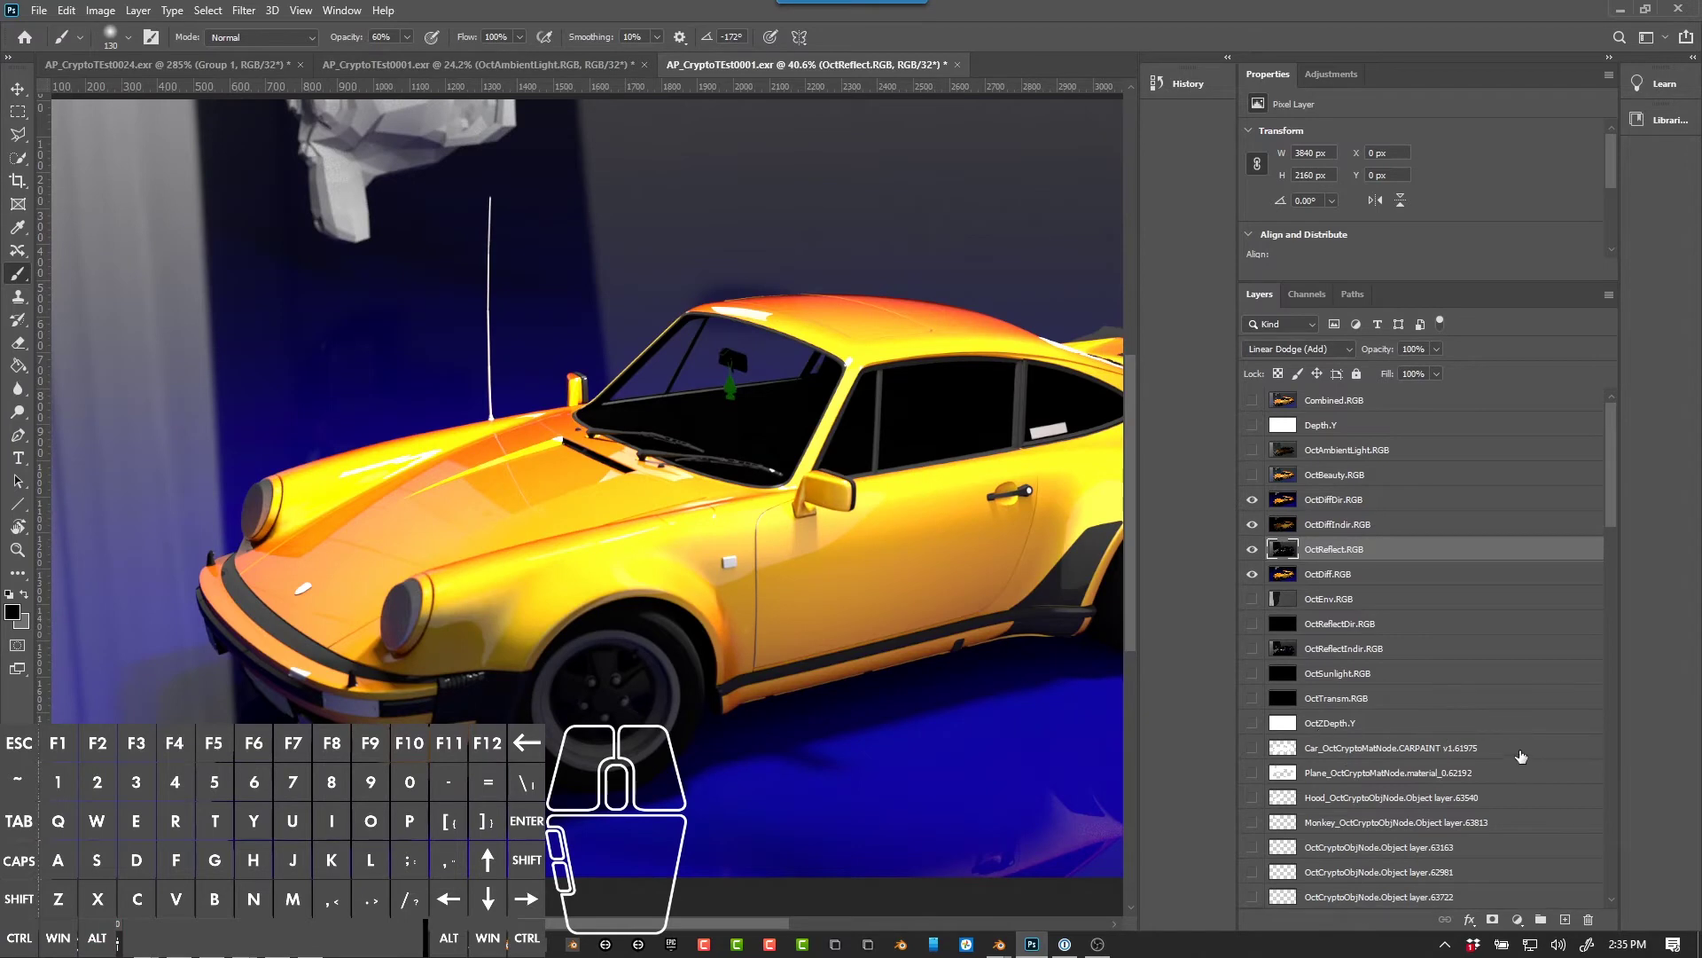
Step: Move the car paint mask layer above the four composited passes and collect those passes in a visible, collapsed group
click(1370, 749)
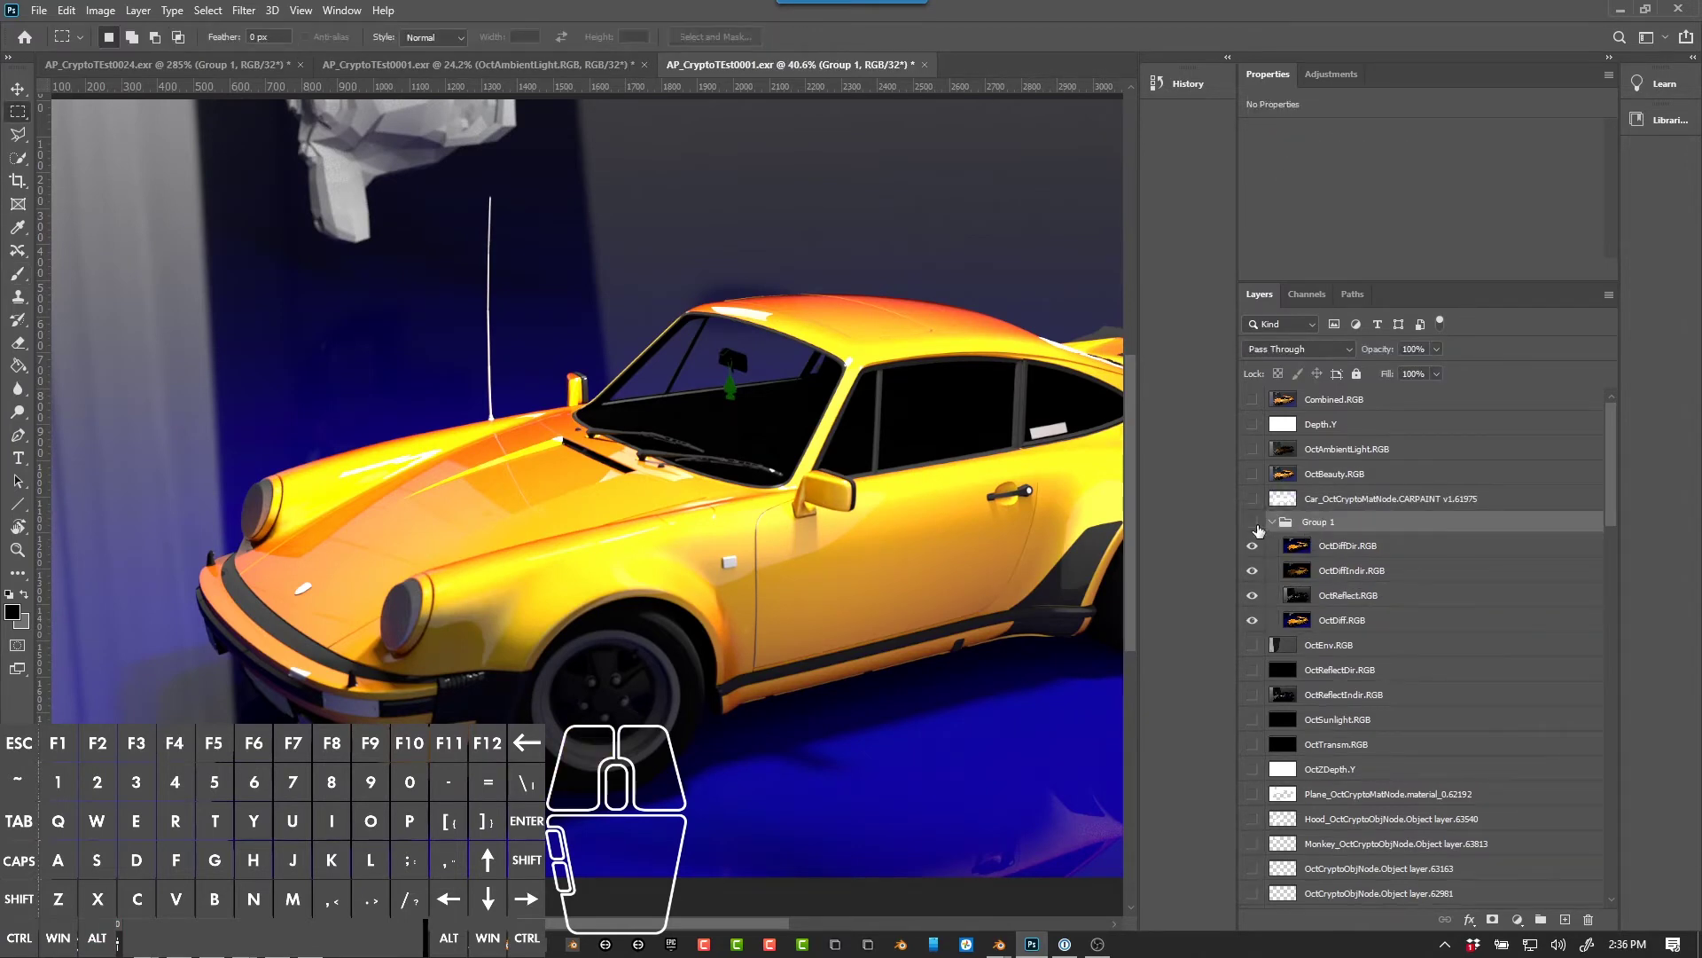
click(1253, 523)
click(1271, 523)
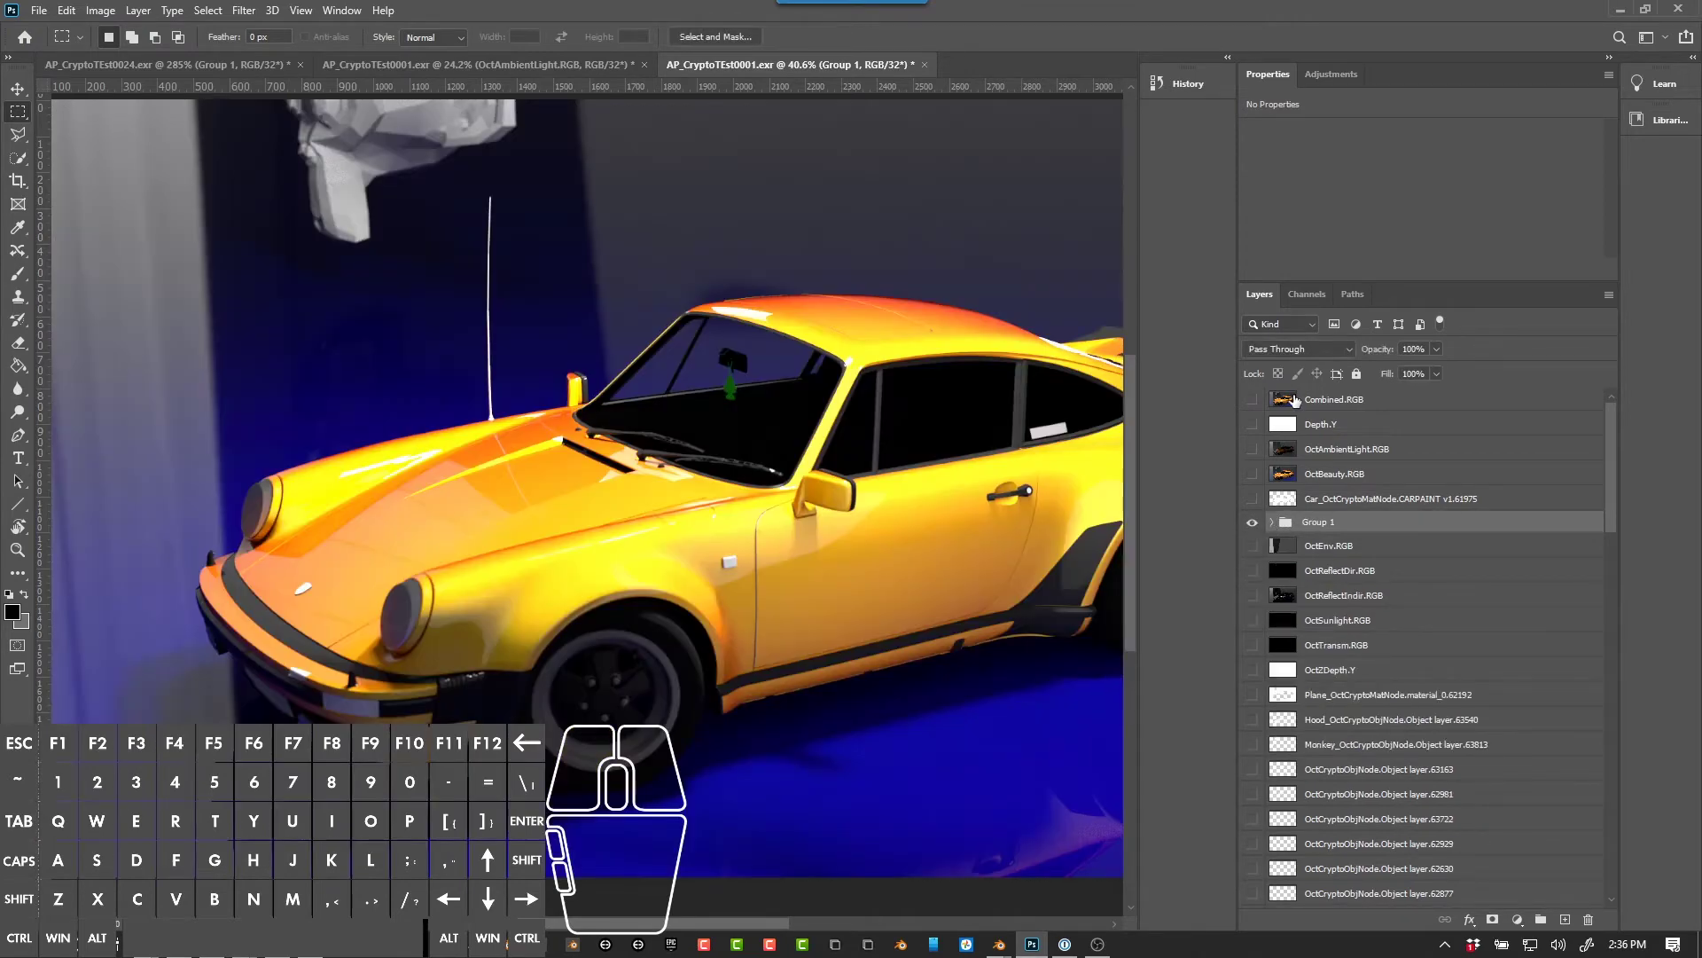
Step: Place Combined.RGB directly above Group 1, show it, and hide the group
drag(1295, 400, 1297, 501)
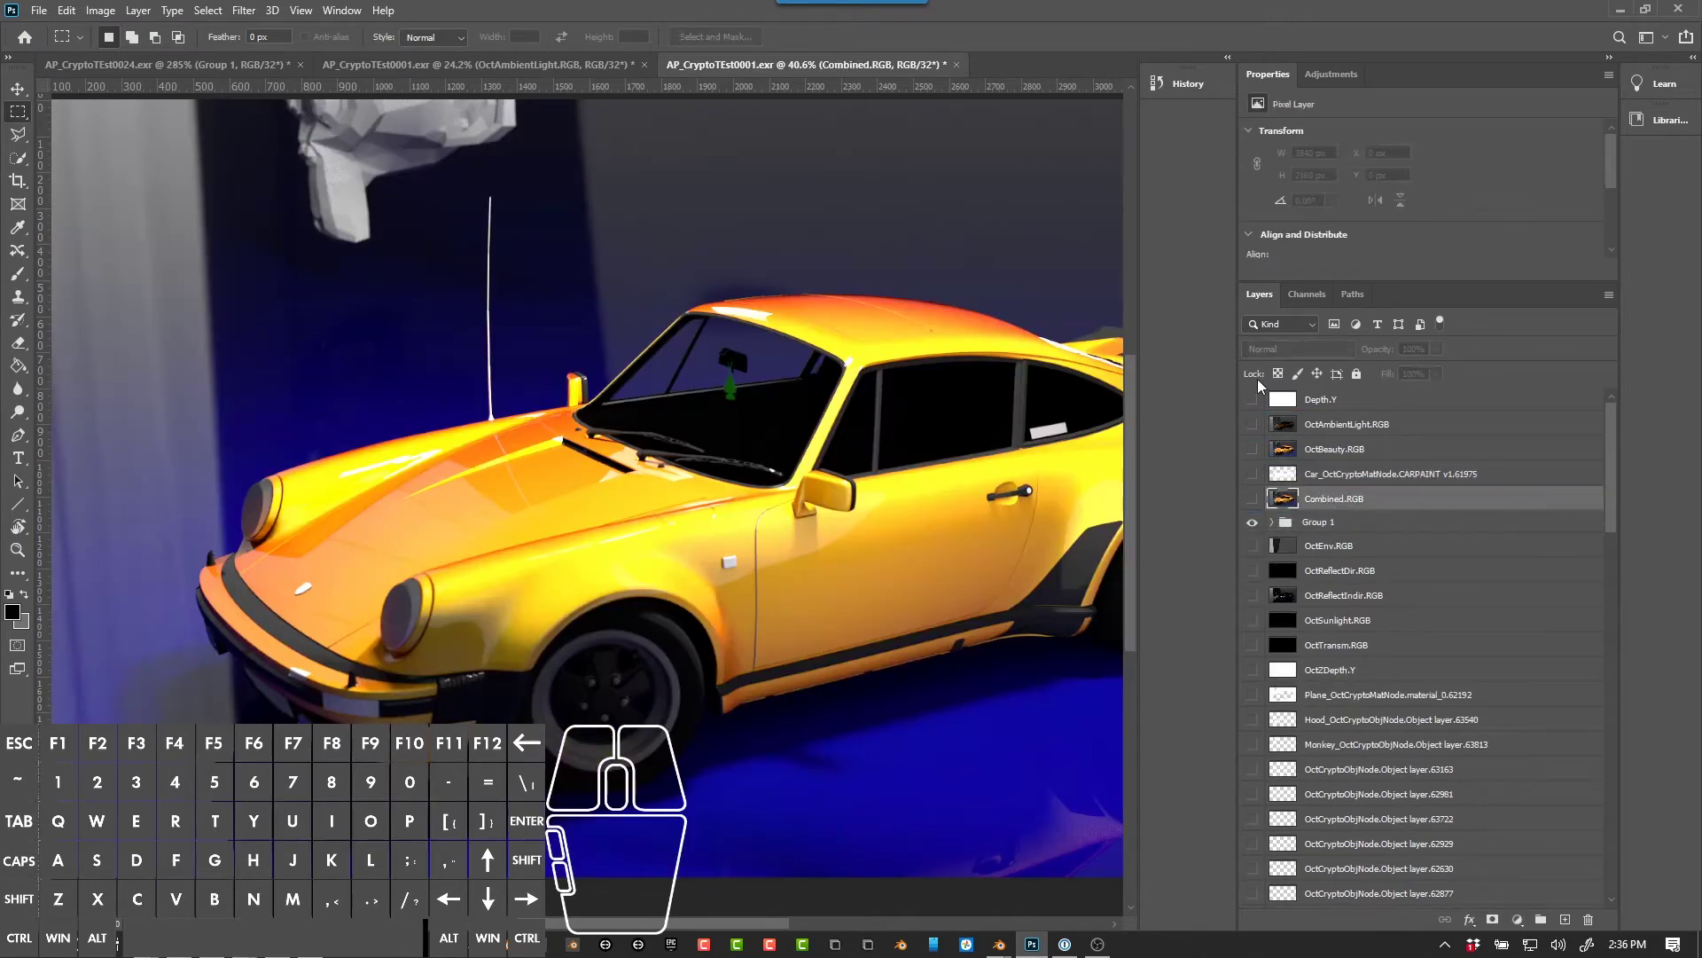
click(1252, 498)
click(1252, 522)
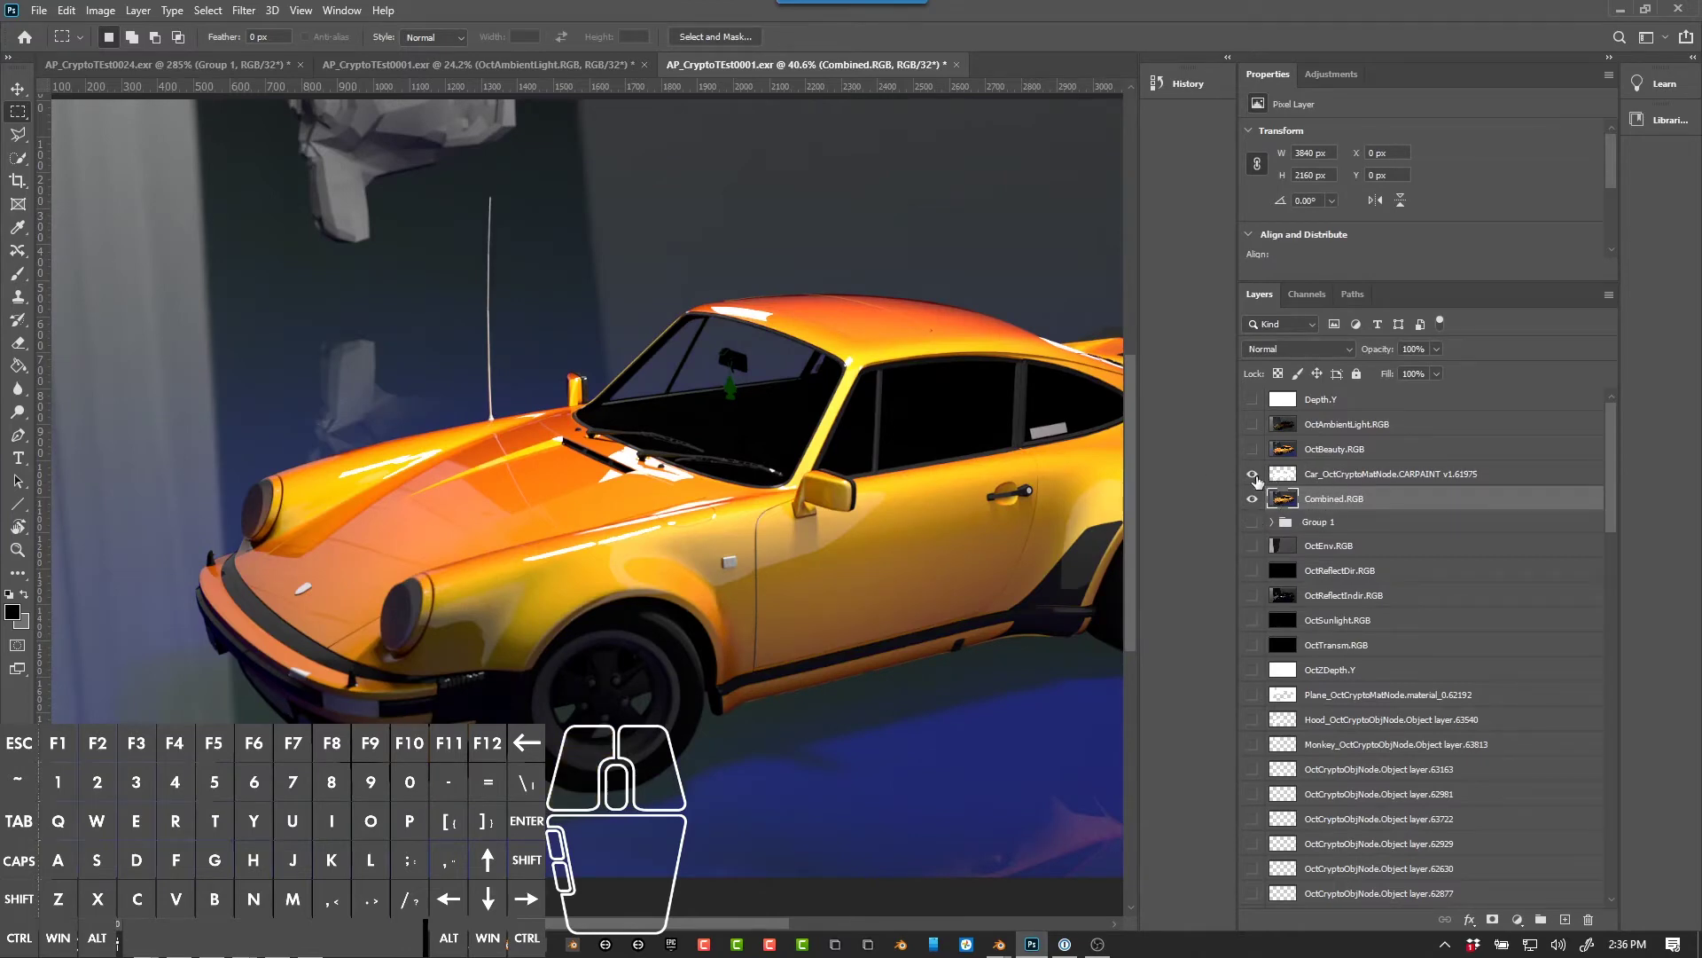
Step: Show the Car_OctCryptoMatNode.CARPAINT mask over Combined.RGB to examine its coverage, and hide it again
click(1252, 474)
click(1253, 475)
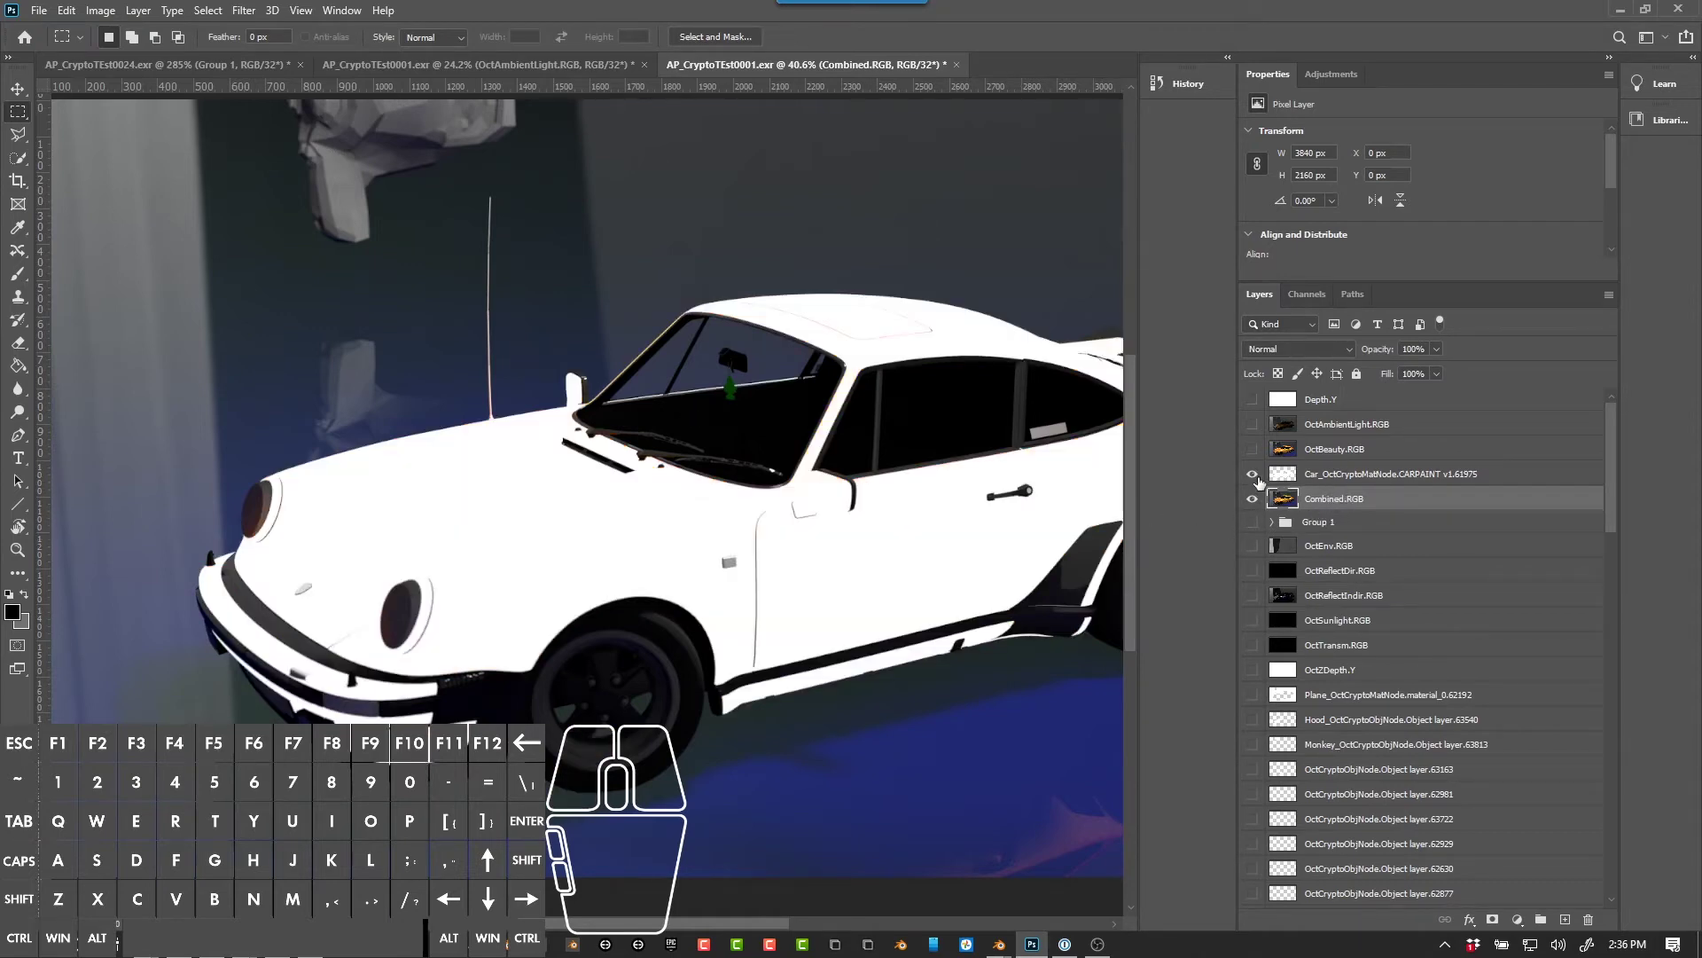
click(1253, 475)
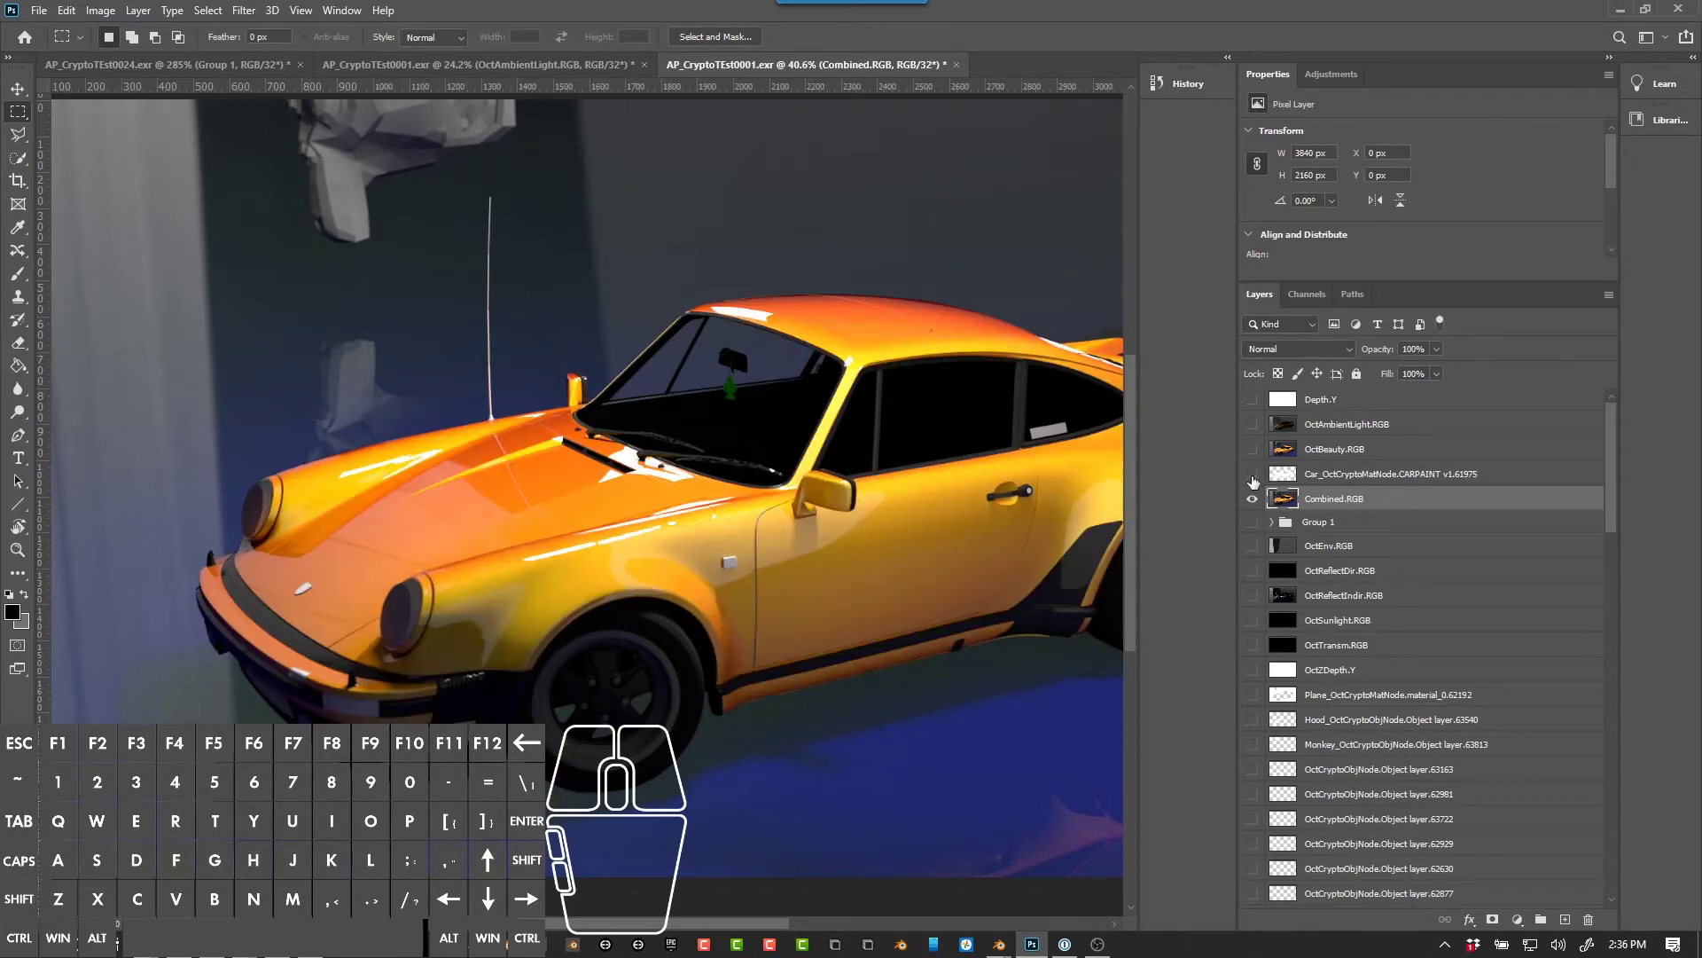
Step: Try deleting the car paint area from Combined.RGB using a selection loaded from the CARPAINT mask, undo it, and deselect
key(ctrl)
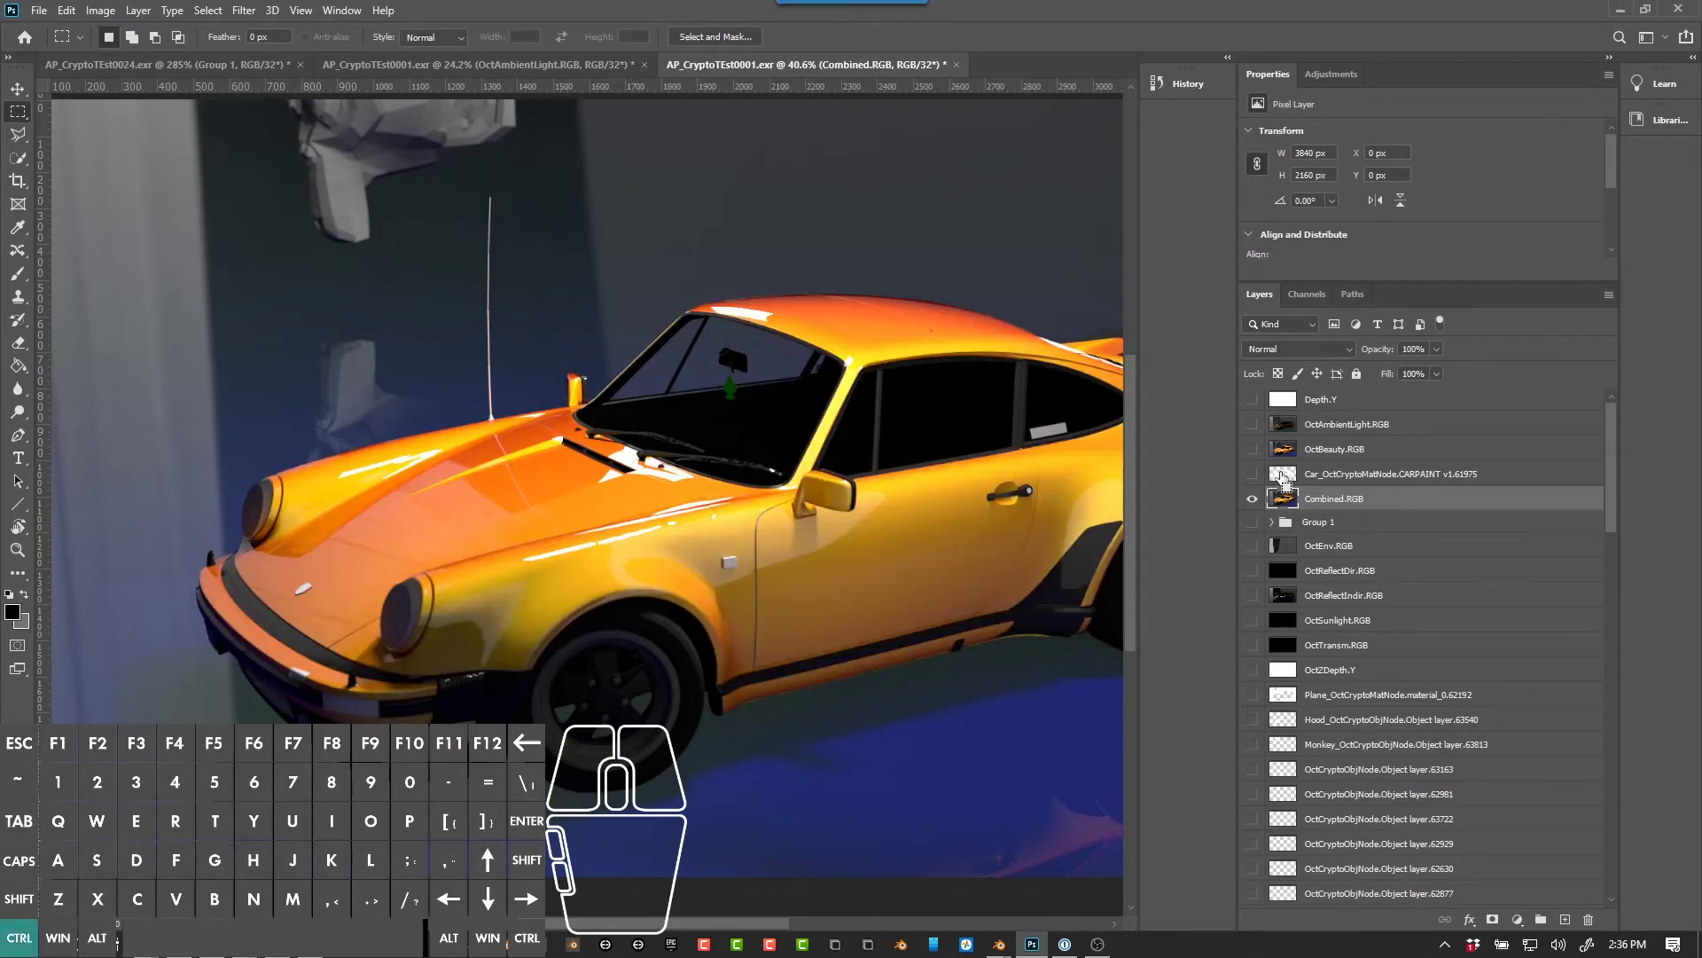
ctrl+click(1283, 479)
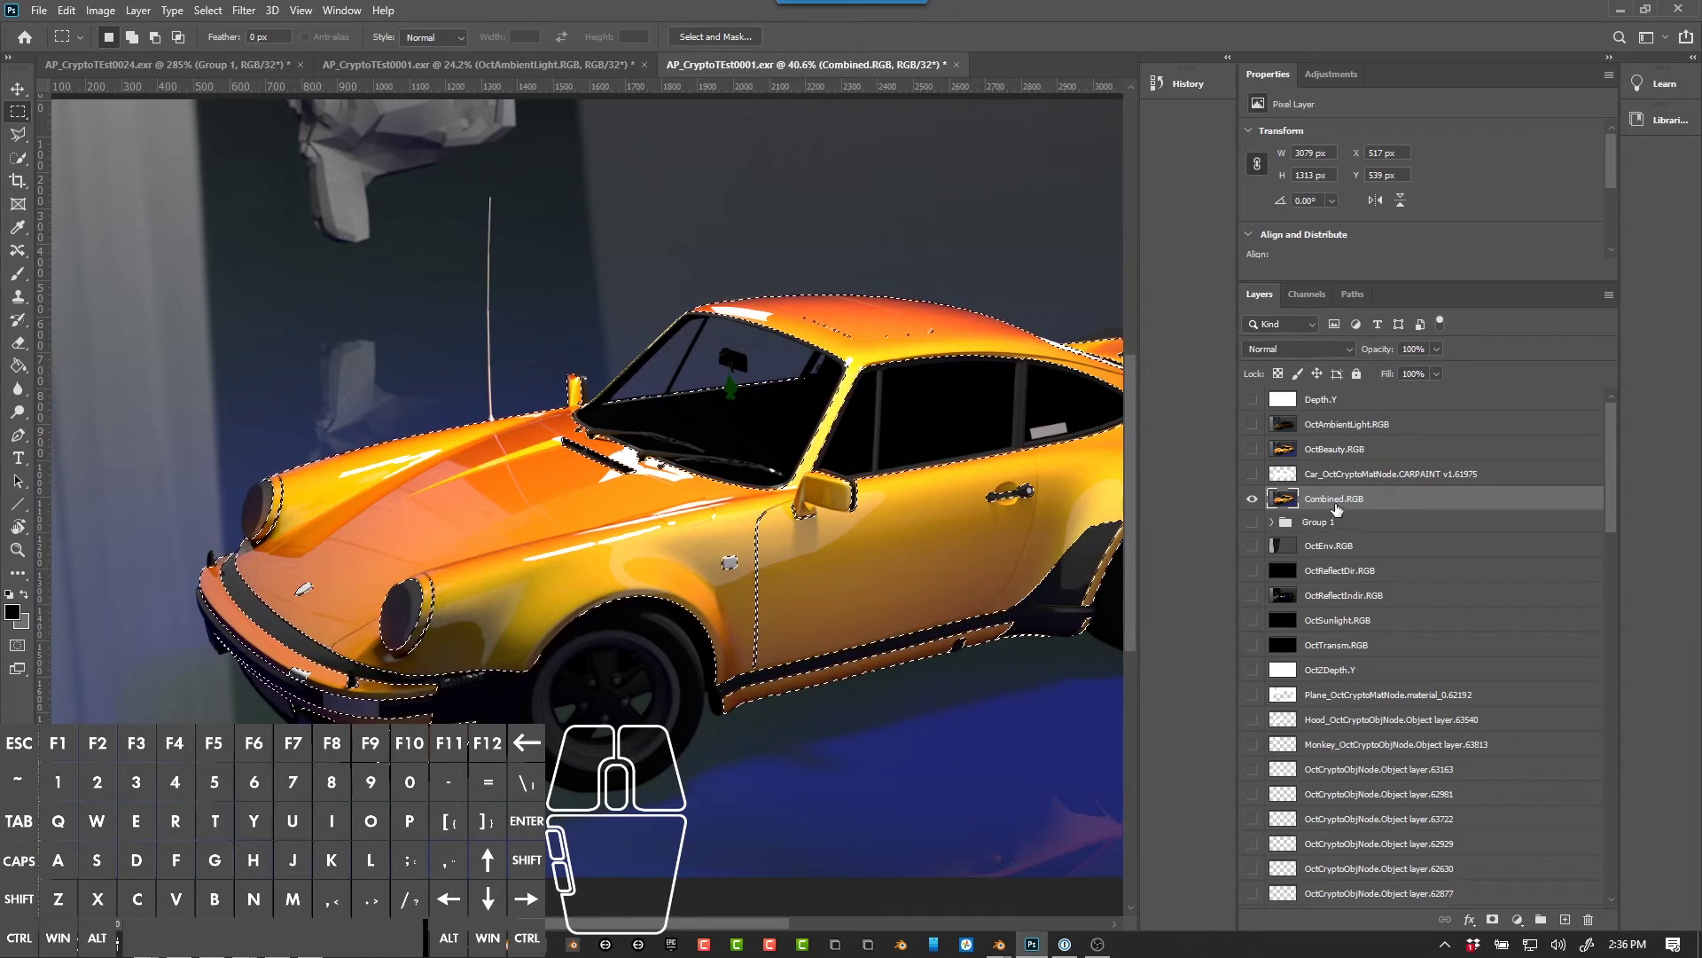
scroll(454, 554, down, 1)
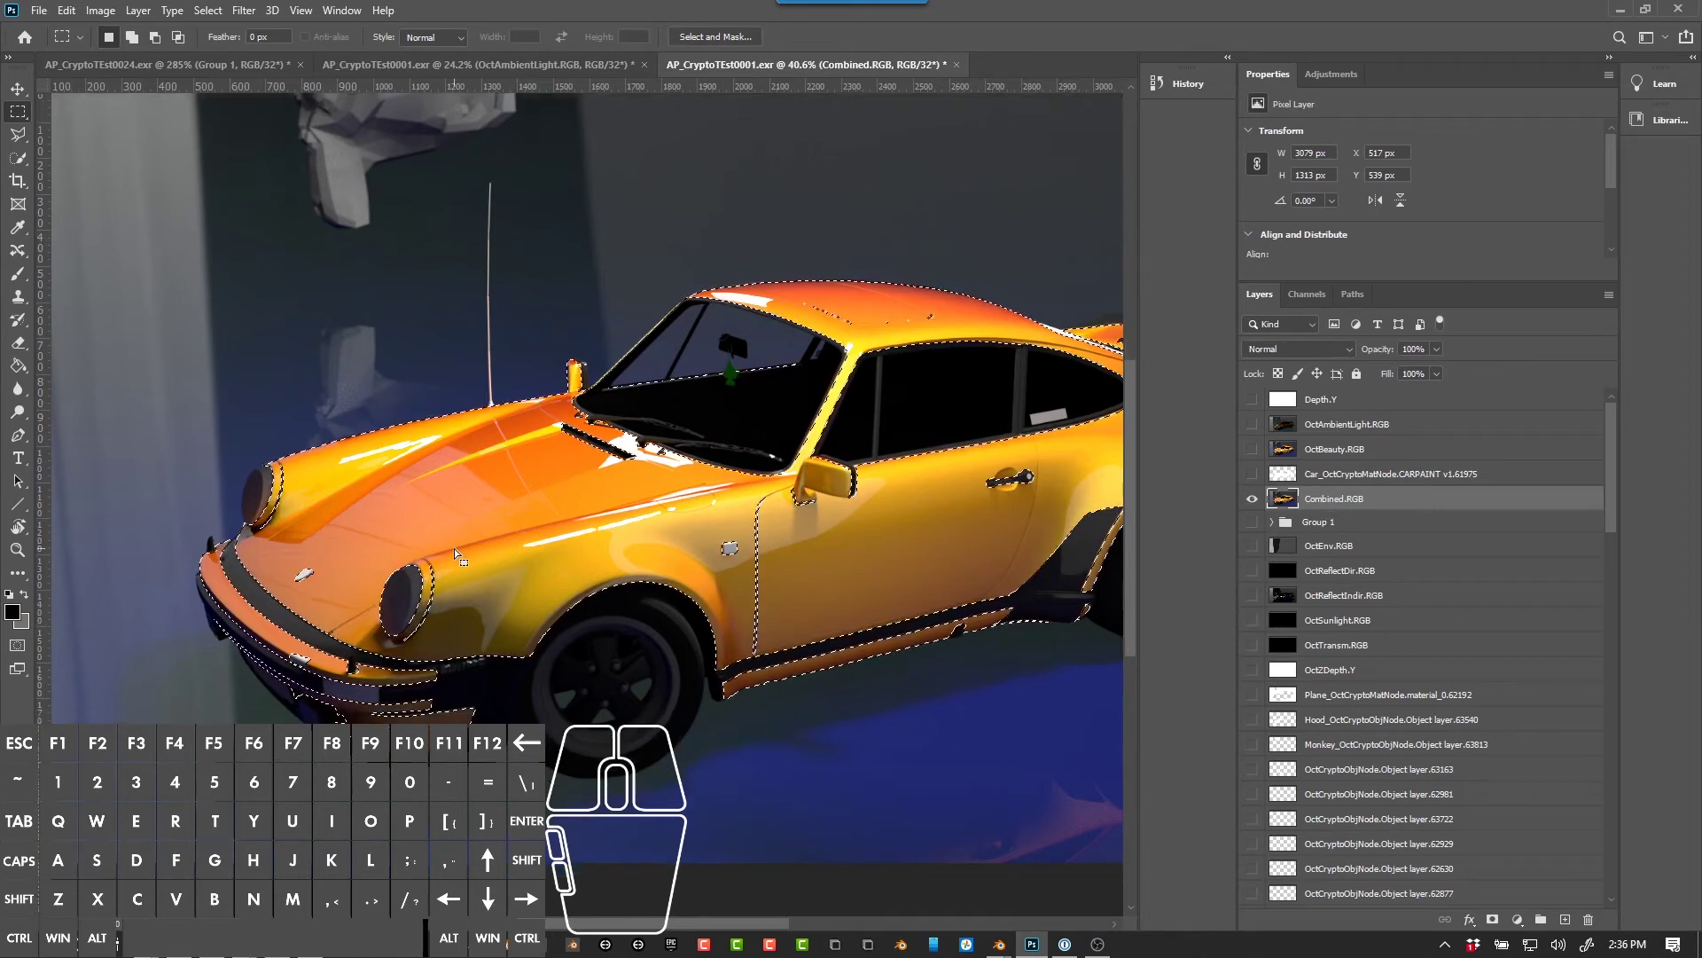
alt+scroll(932, 552, down, 2)
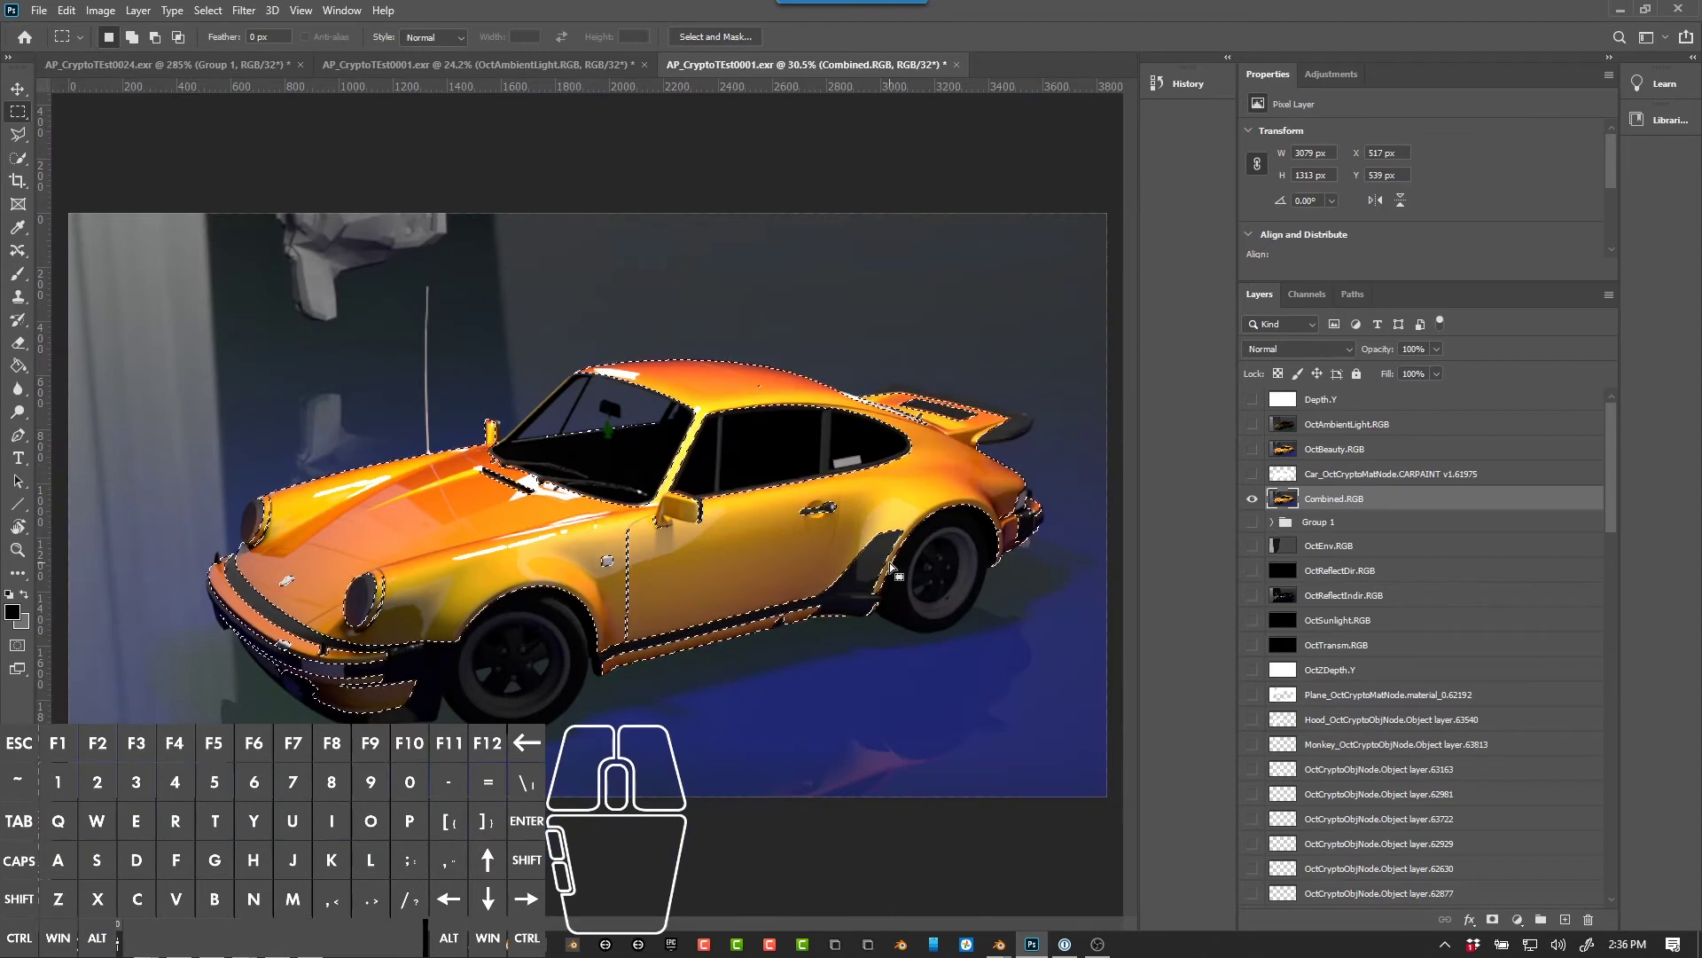
key(Delete)
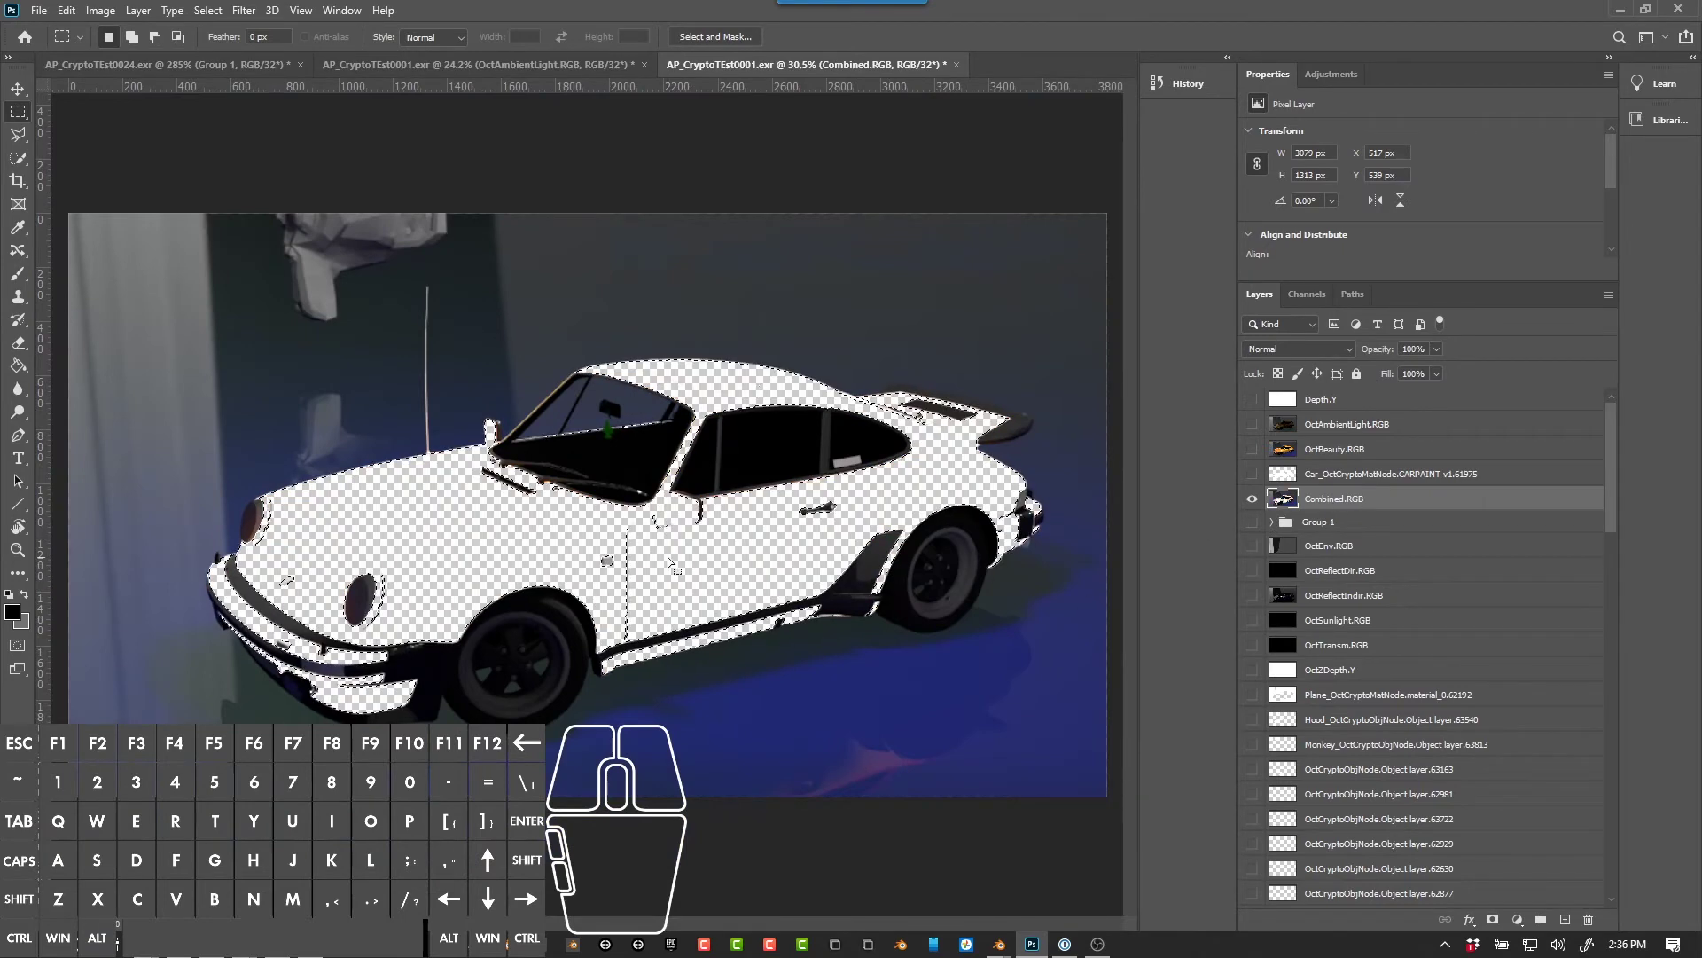
key(ctrl+z)
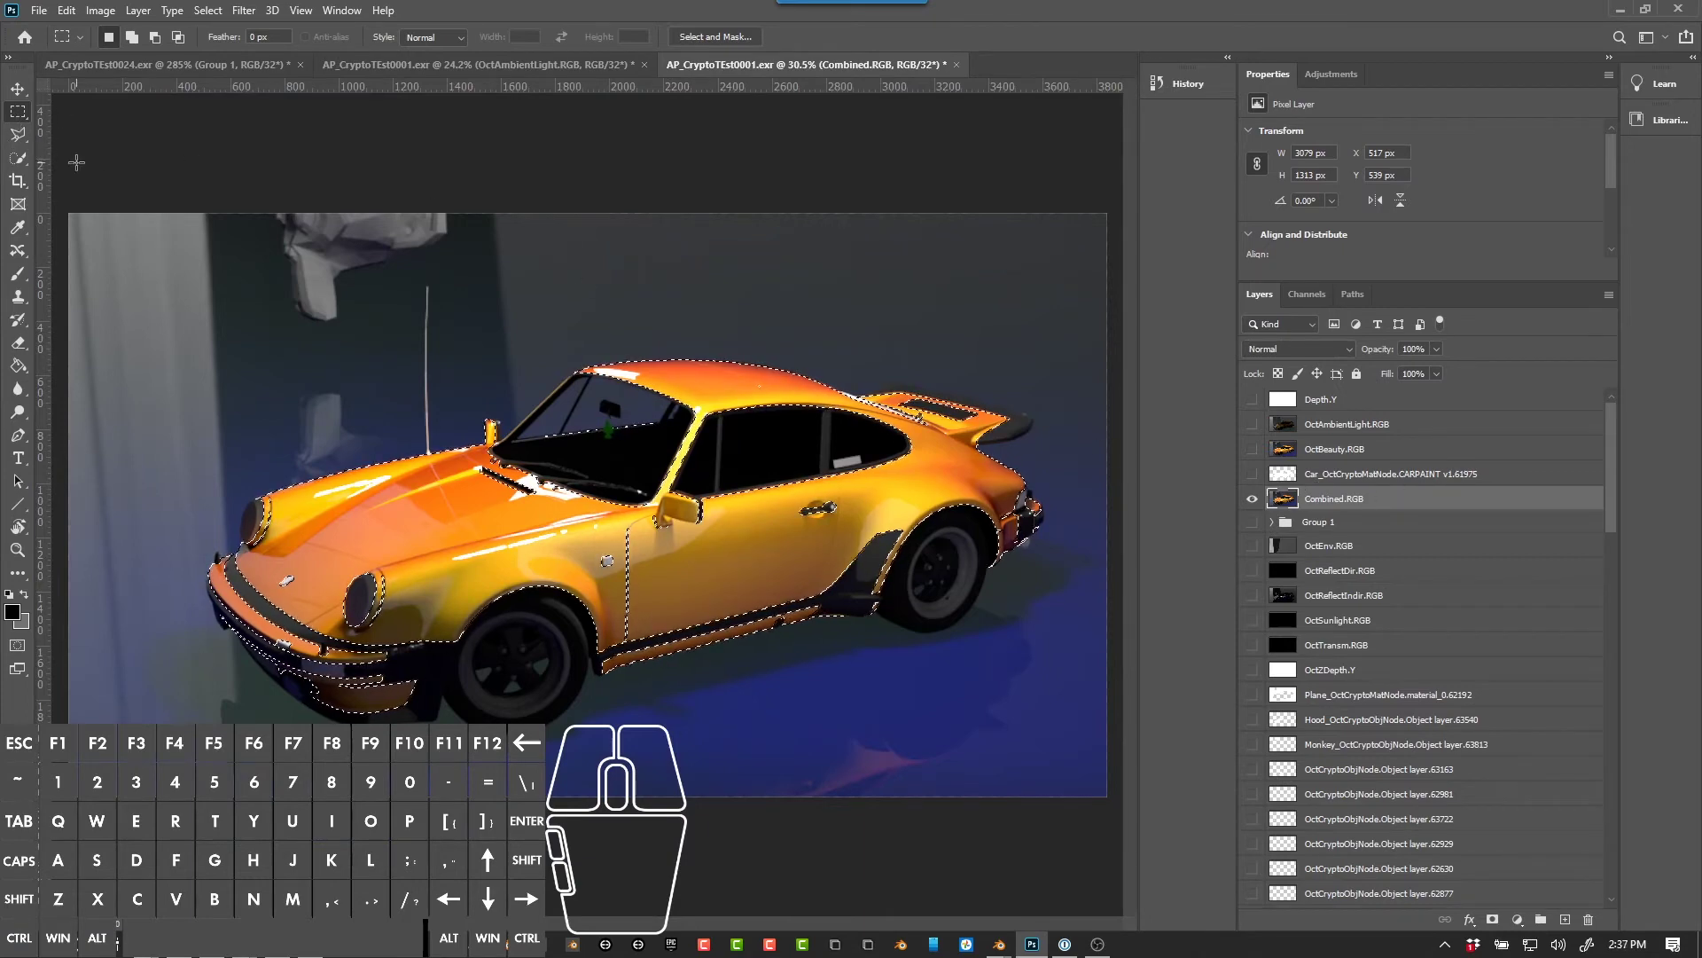
click(56, 110)
Step: Duplicate the Combined.RGB layer five times and hide the four copies between the uppermost and lowest ones
click(1354, 472)
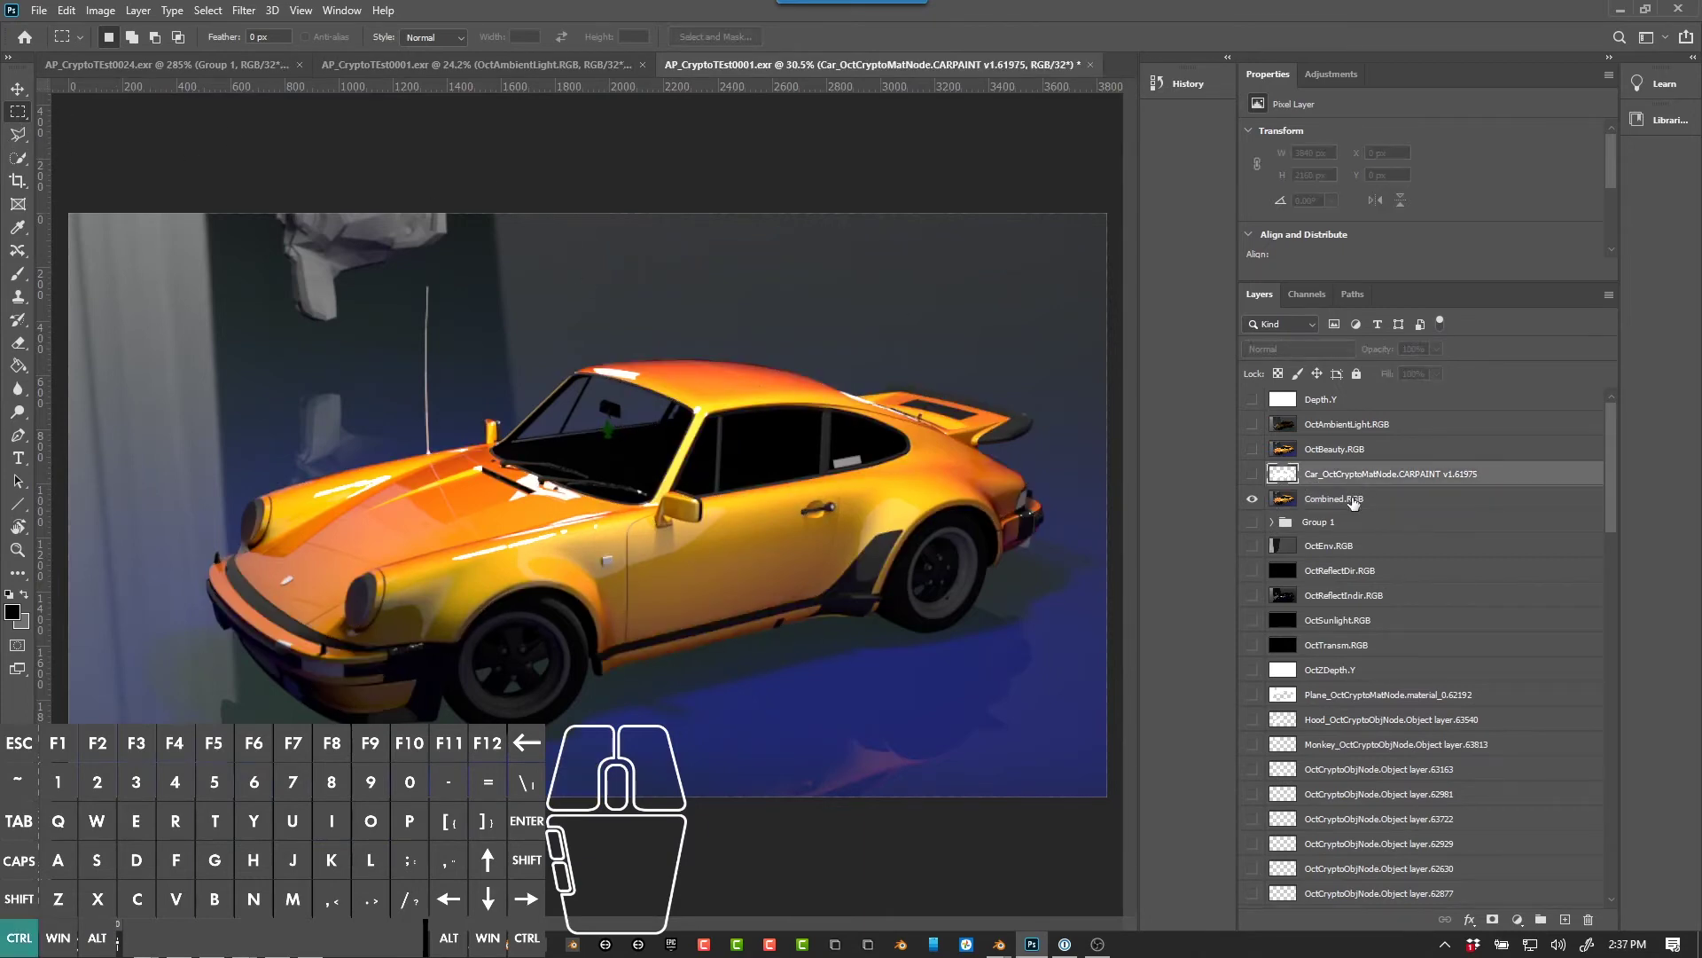
key(ctrl+j)
key(ctrl+z)
click(1352, 502)
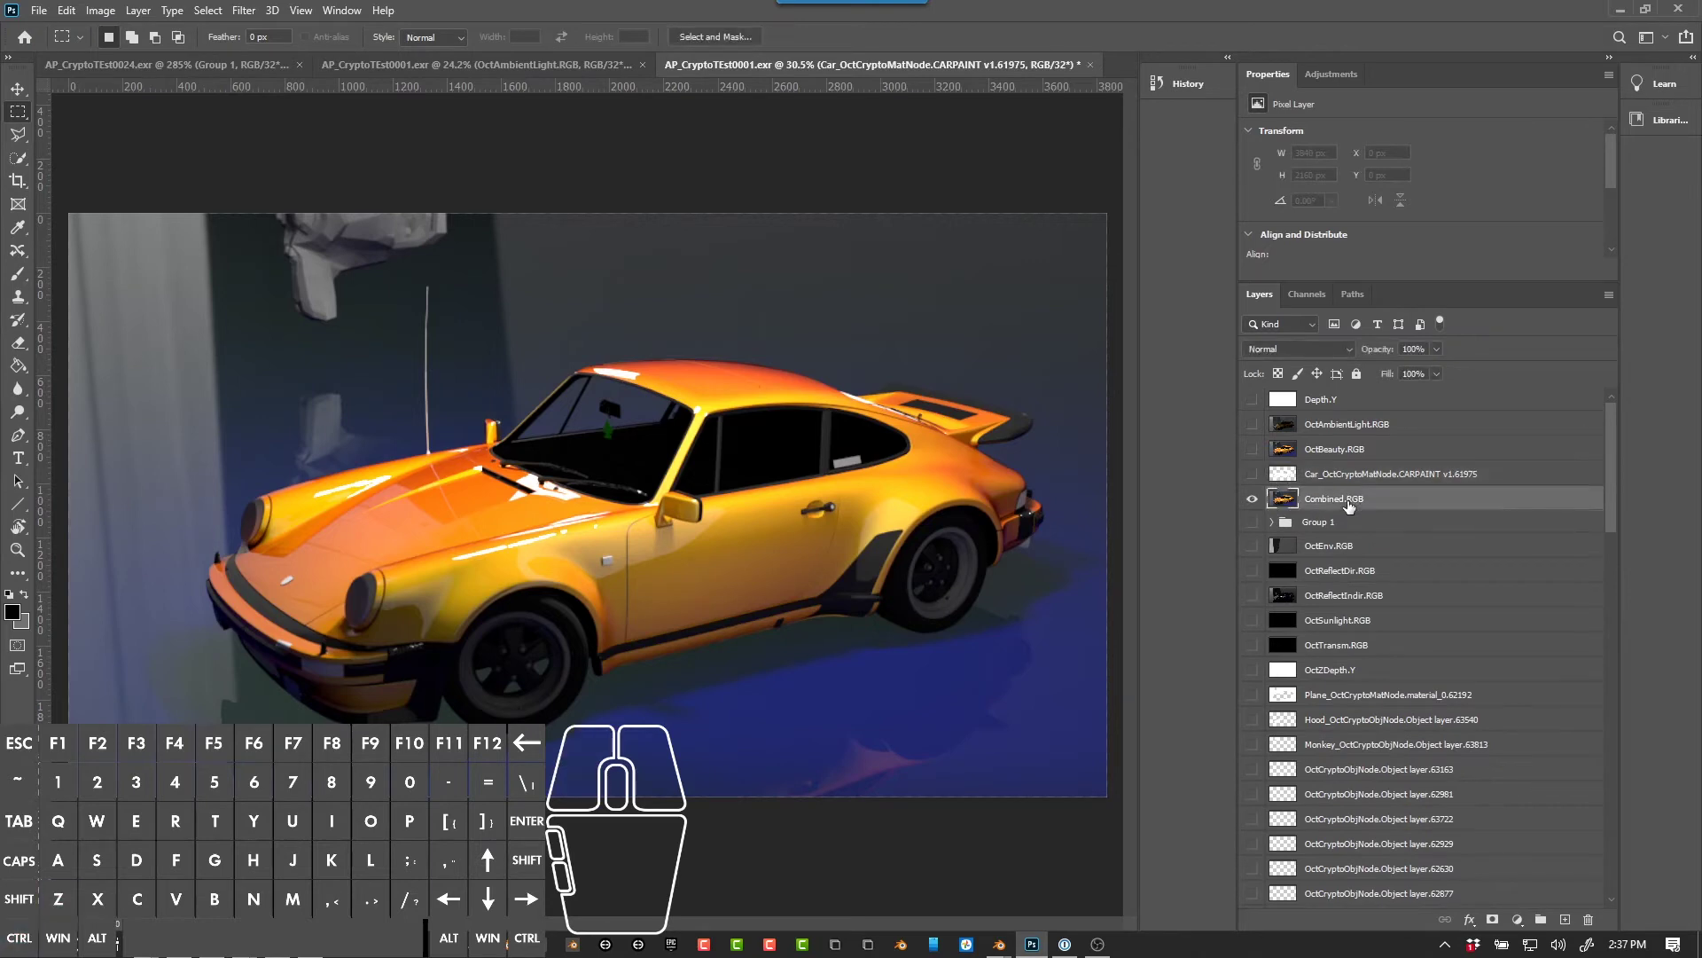
key(ctrl+j)
key(ctrl+v)
key(ctrl+v)
key(ctrl+v)
key(ctrl+v)
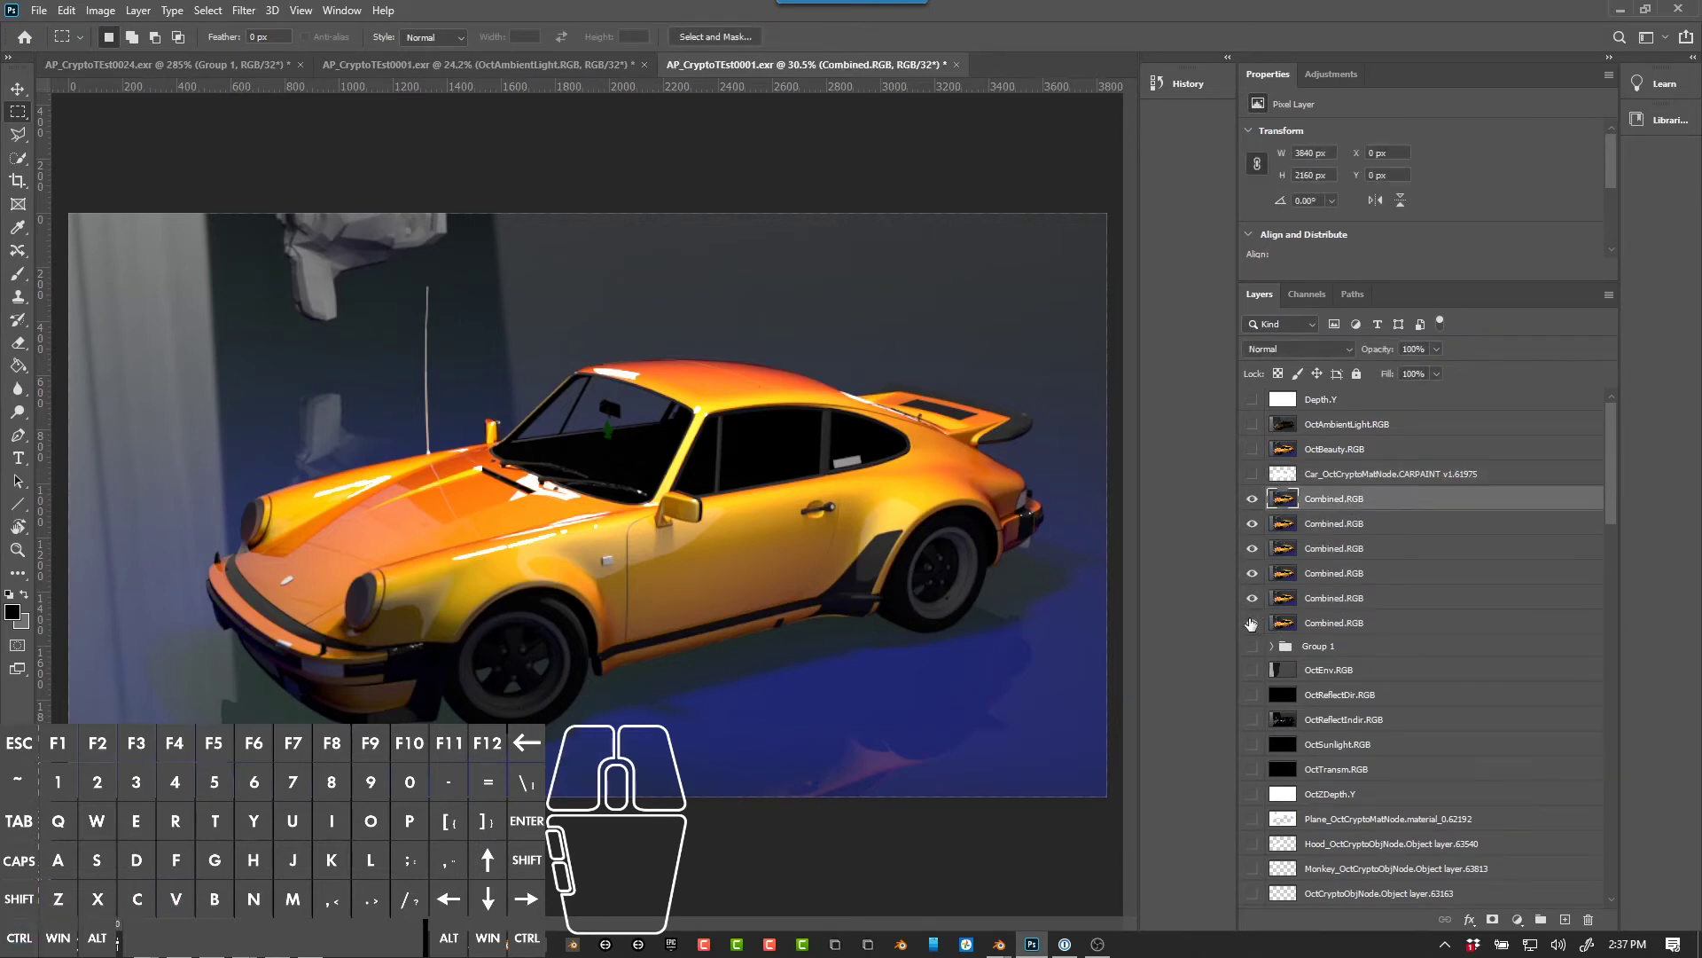
drag(1252, 600, 1253, 533)
Step: Load the CARPAINT layer's outline as a selection and add it as a layer mask to the uppermost Combined.RGB copy
click(1327, 479)
ctrl+click(1290, 476)
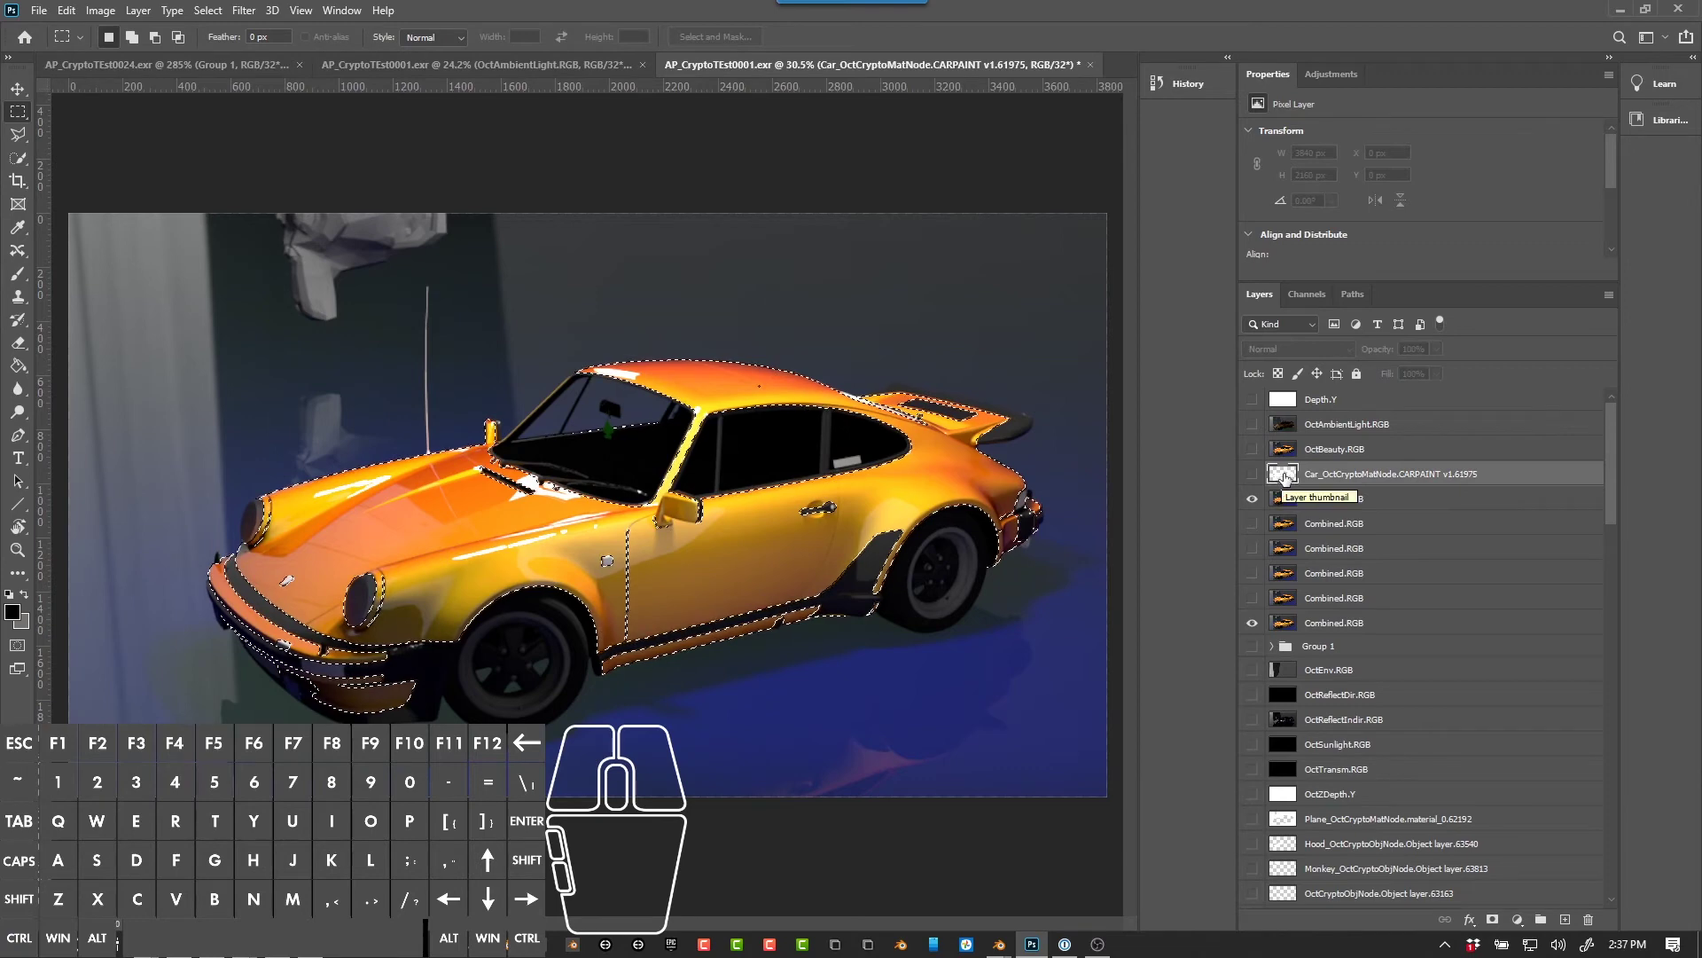
click(1335, 501)
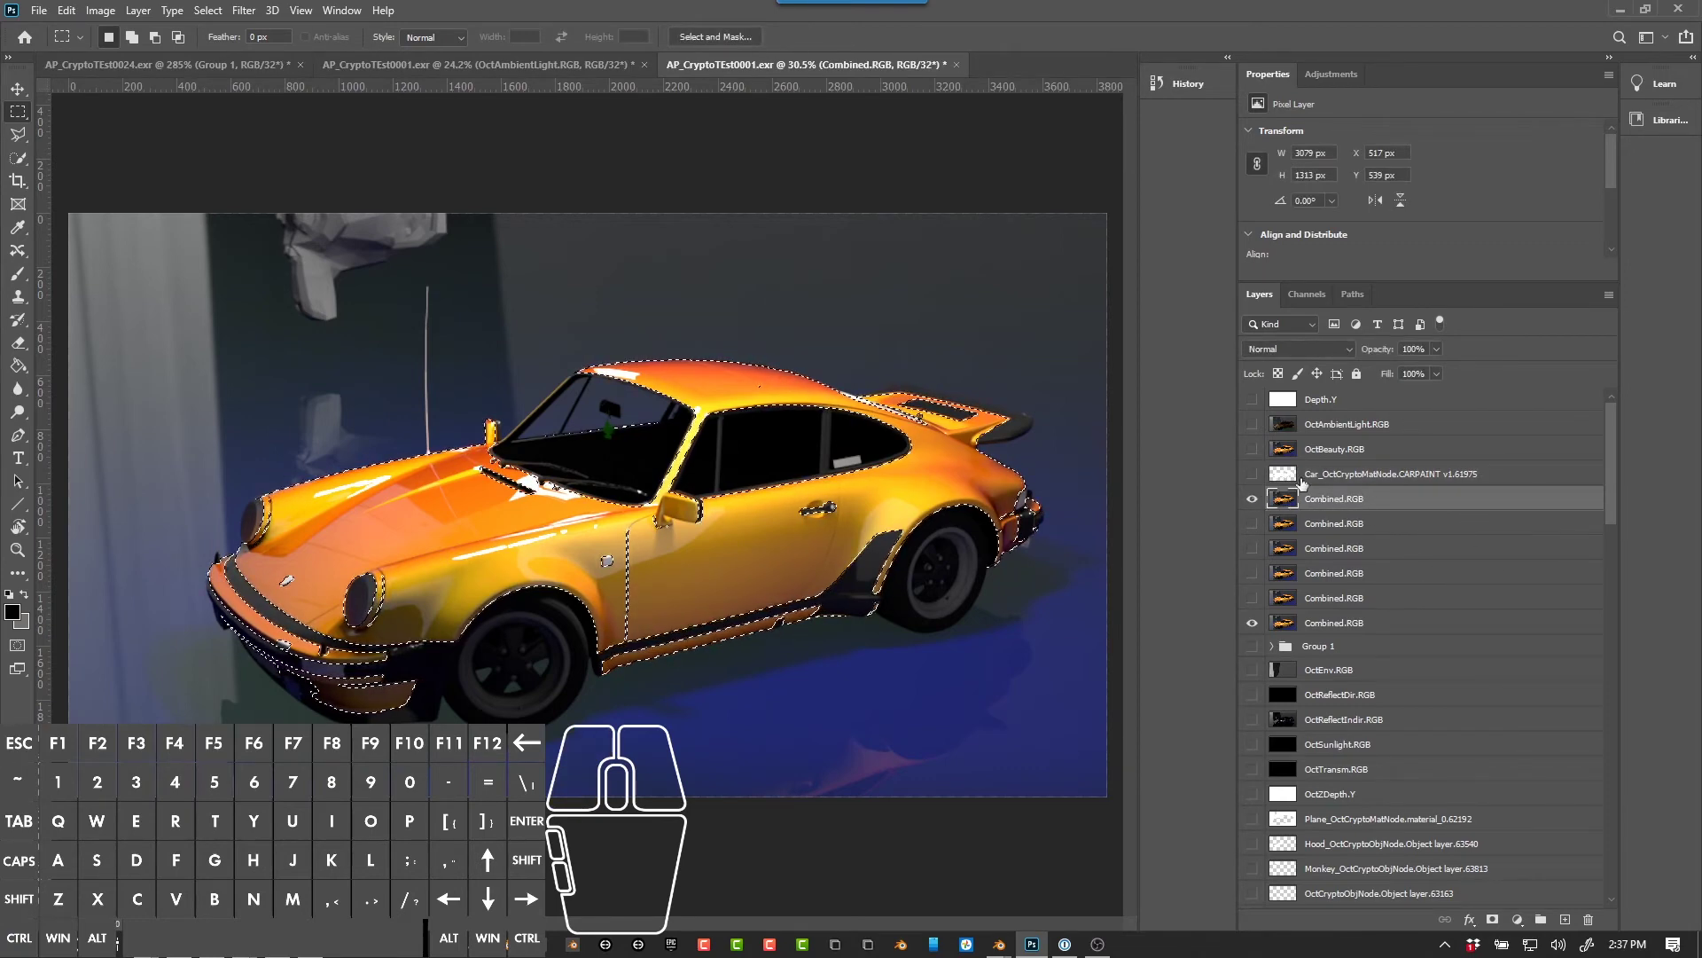
click(1495, 920)
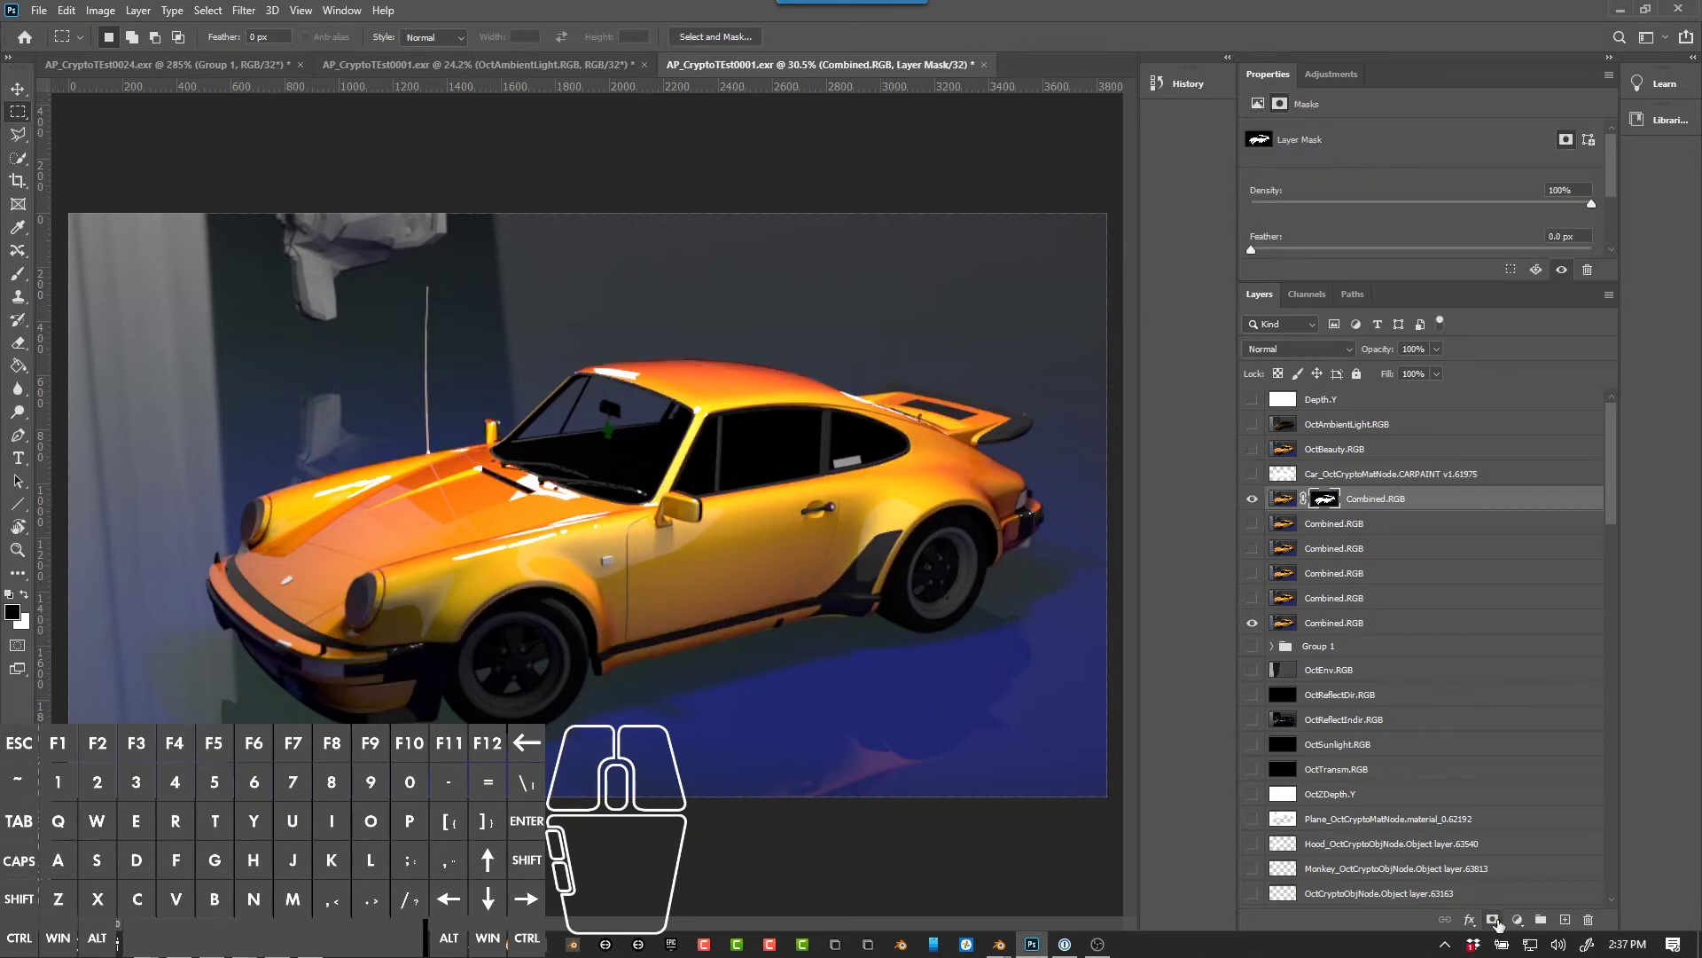
Step: Hide the lowest Combined.RGB layer, inspect the masked car paint's edges up close, and show that layer again
click(1253, 625)
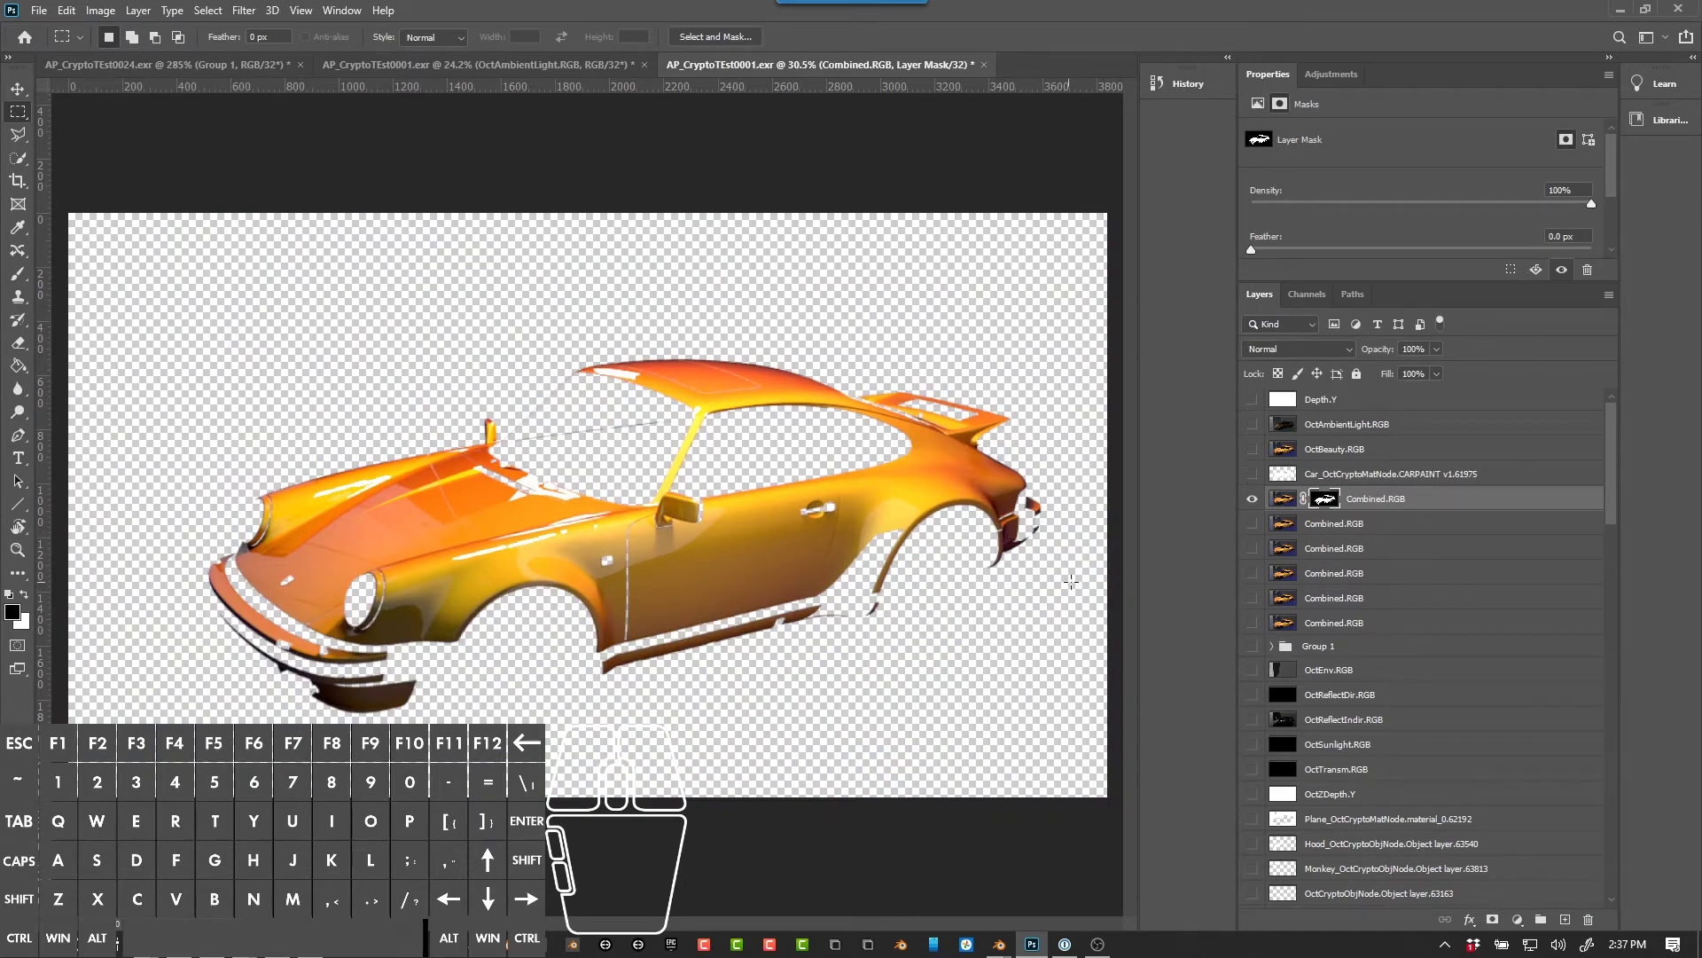
alt+scroll(280, 572, up, 8)
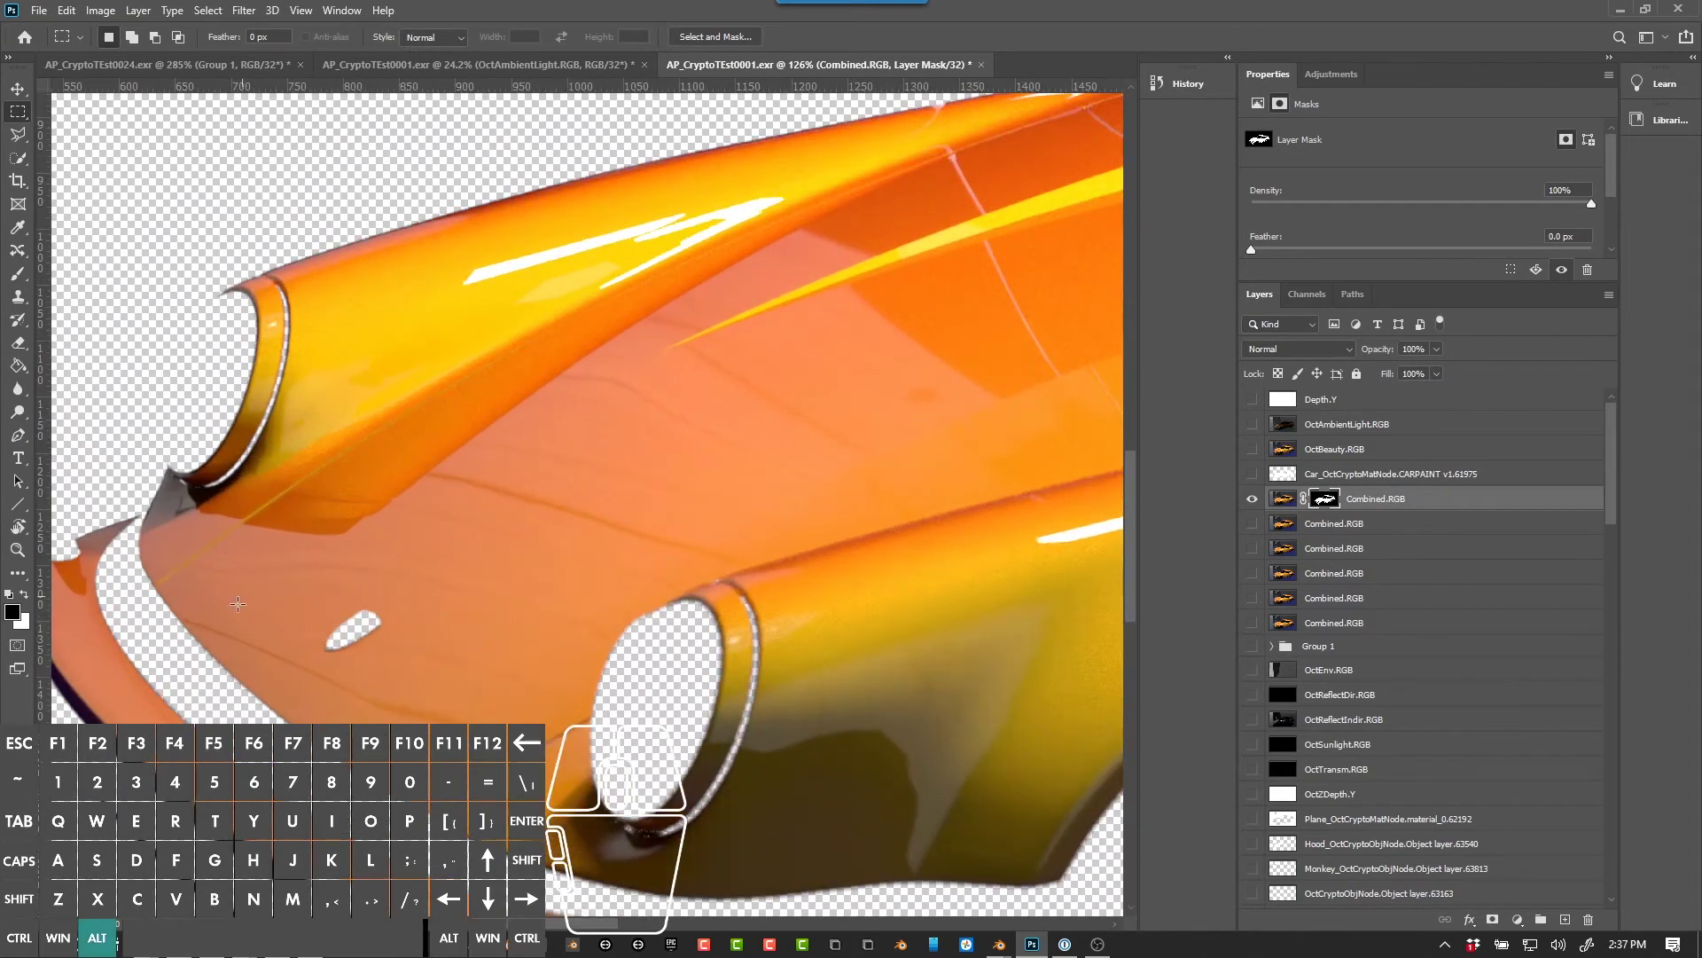
alt+scroll(212, 615, down, 10)
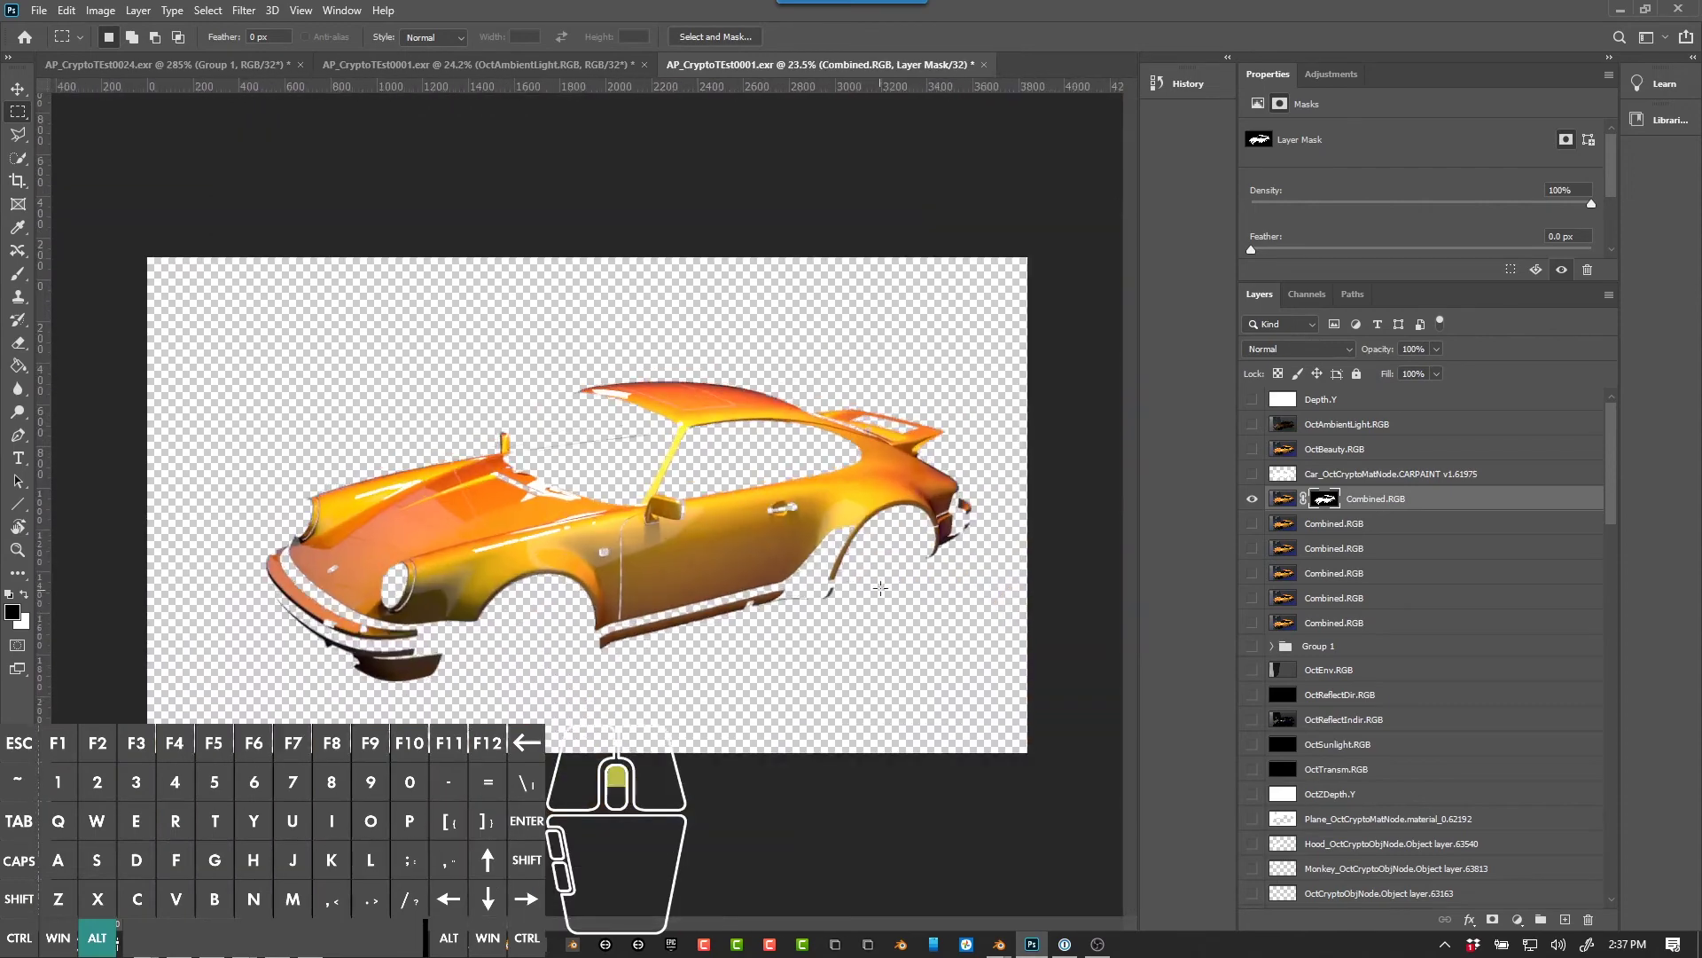
alt+scroll(974, 470, up, 3)
alt+scroll(974, 471, up, 2)
alt+scroll(975, 461, down, 4)
alt+scroll(977, 443, up, 3)
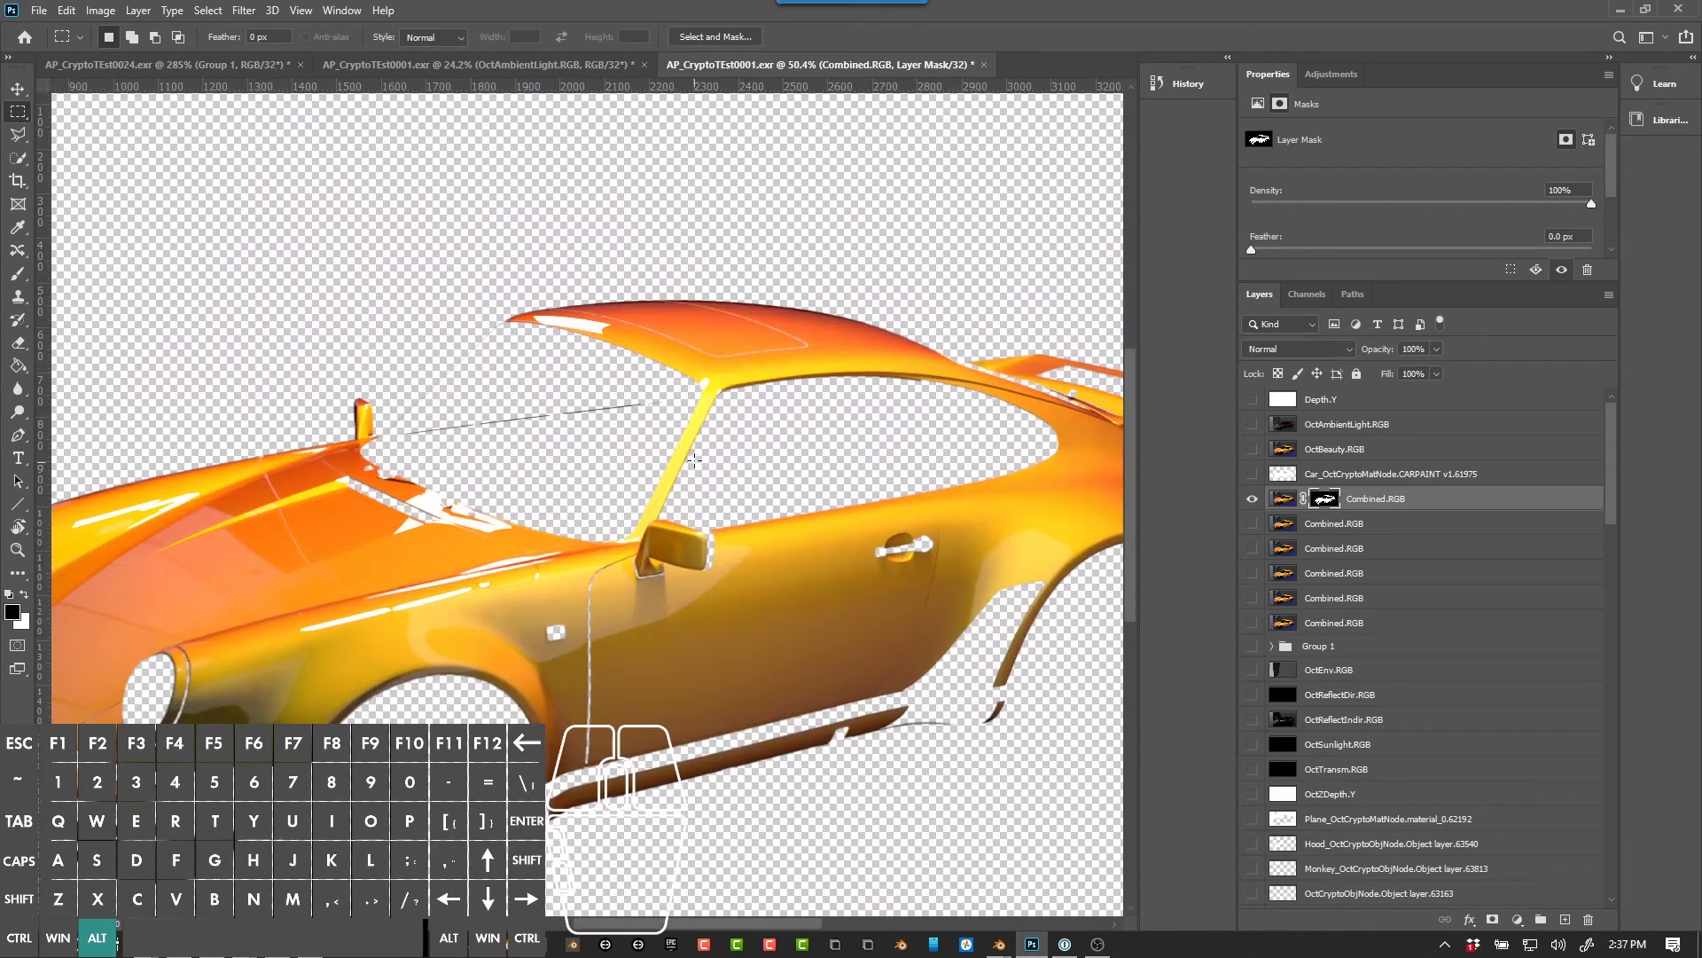
alt+scroll(980, 429, down, 1)
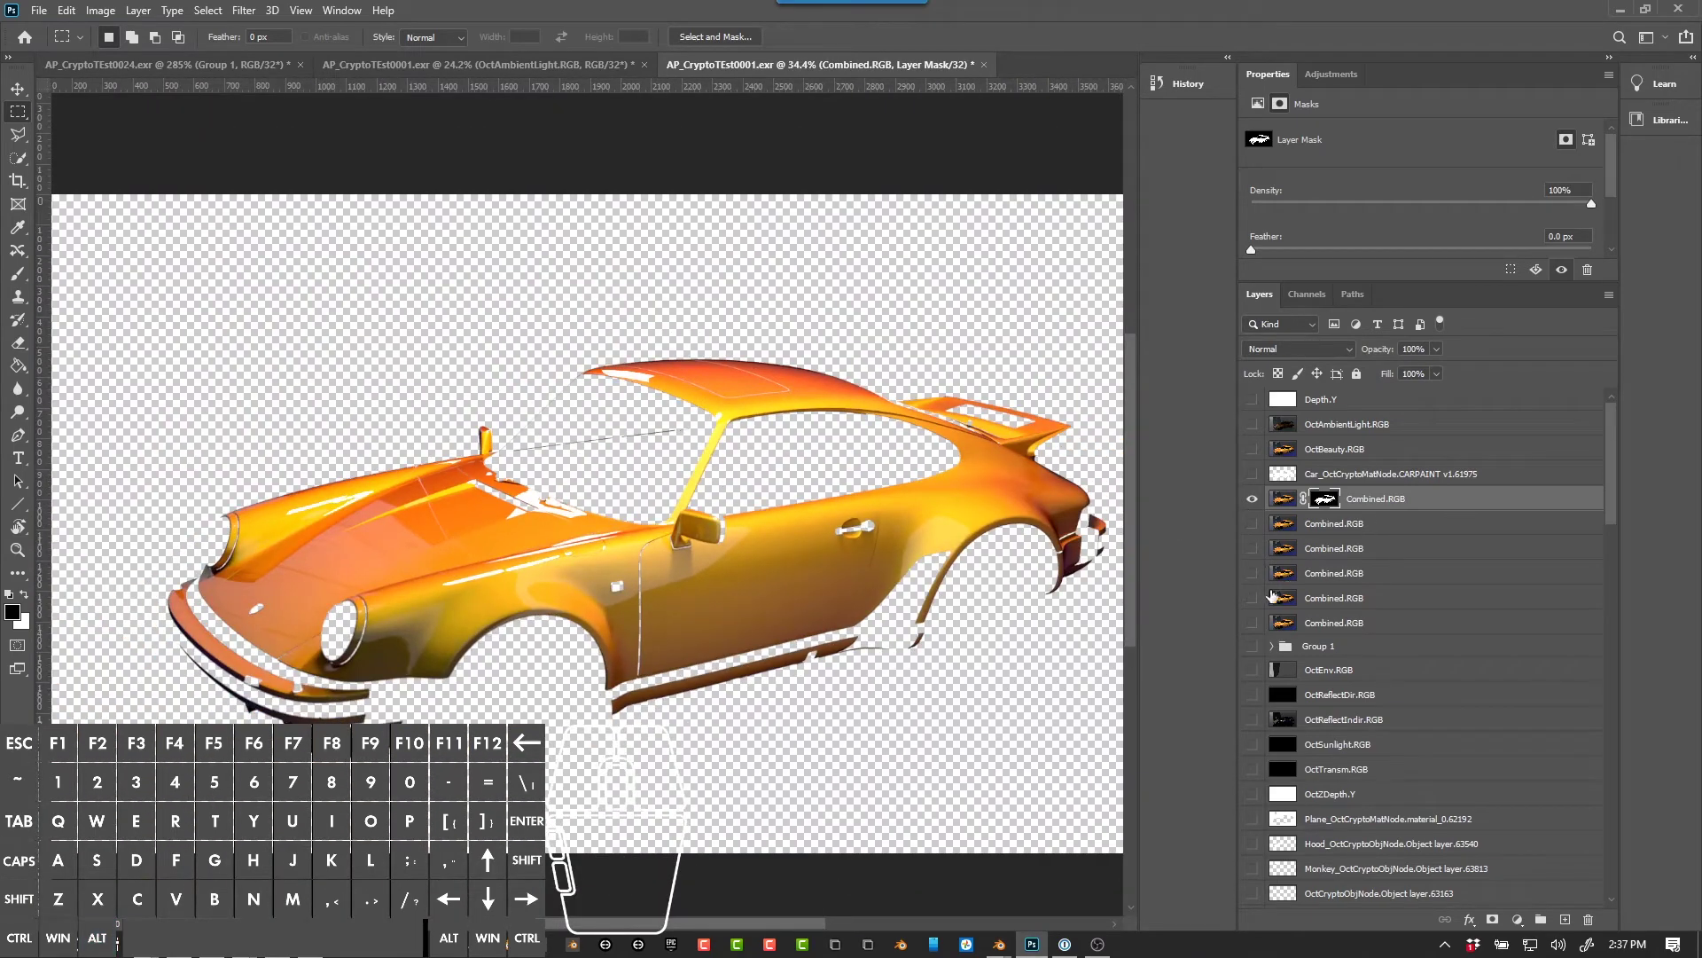
click(1253, 625)
Step: Recolor the masked Combined.RGB image with a Hue/Saturation adjustment: Hue -17, Saturation +26, Lightness -36
click(1279, 502)
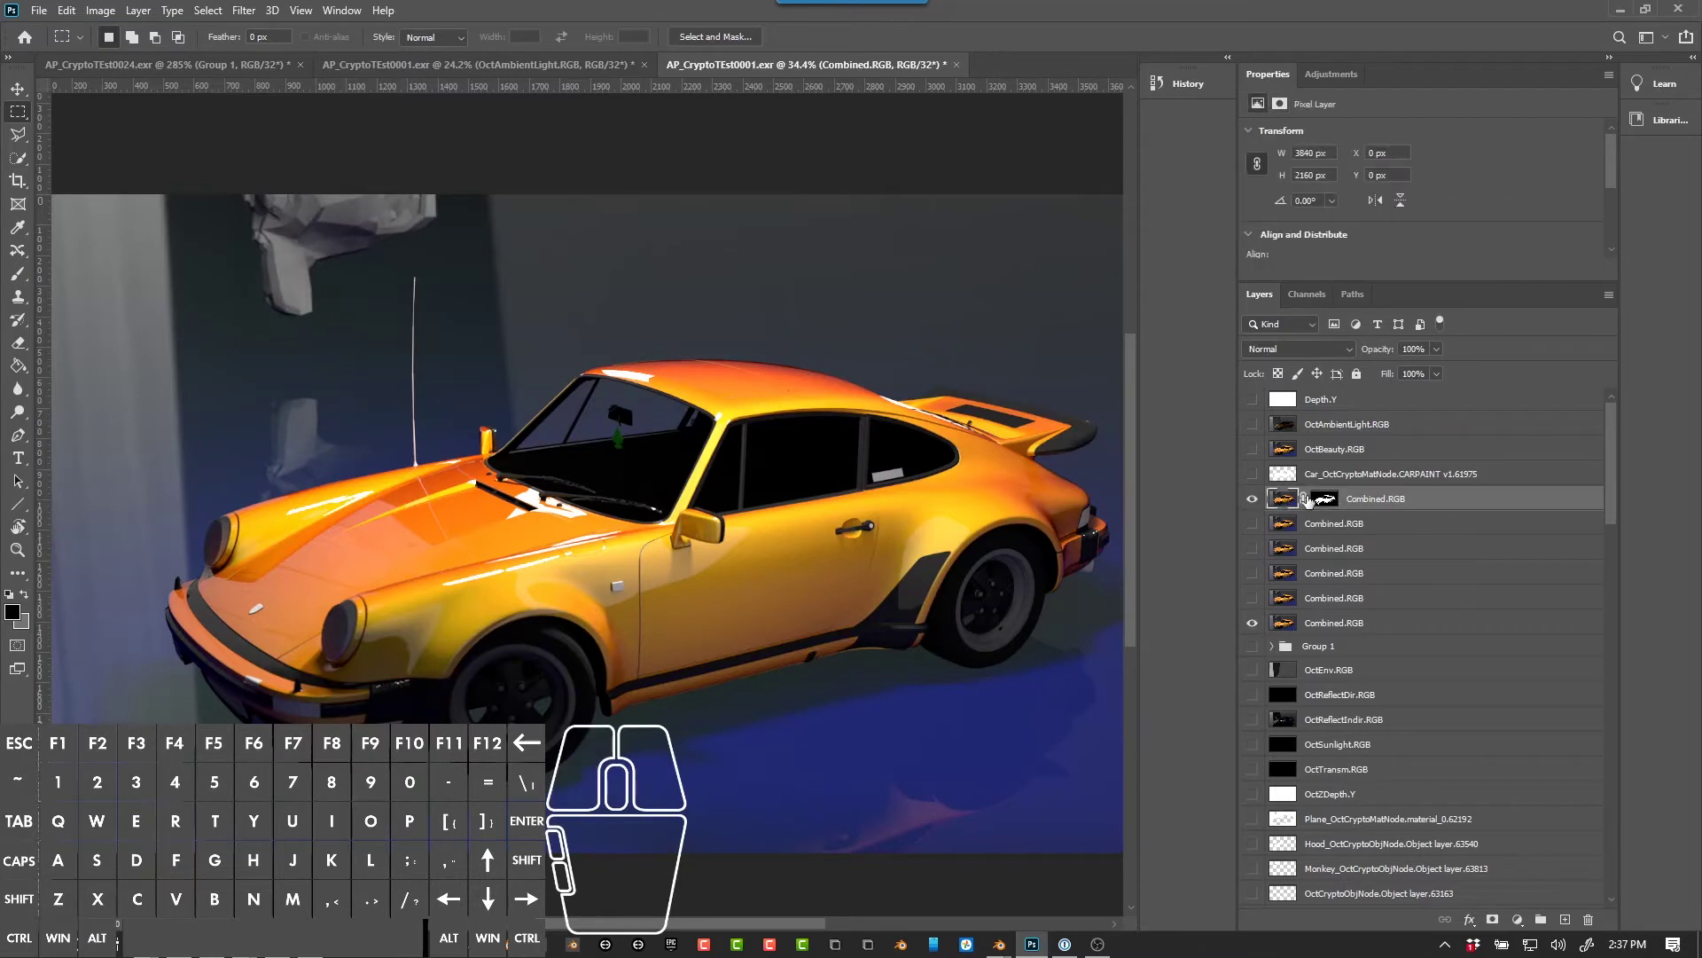
click(103, 10)
mouse_move(133, 61)
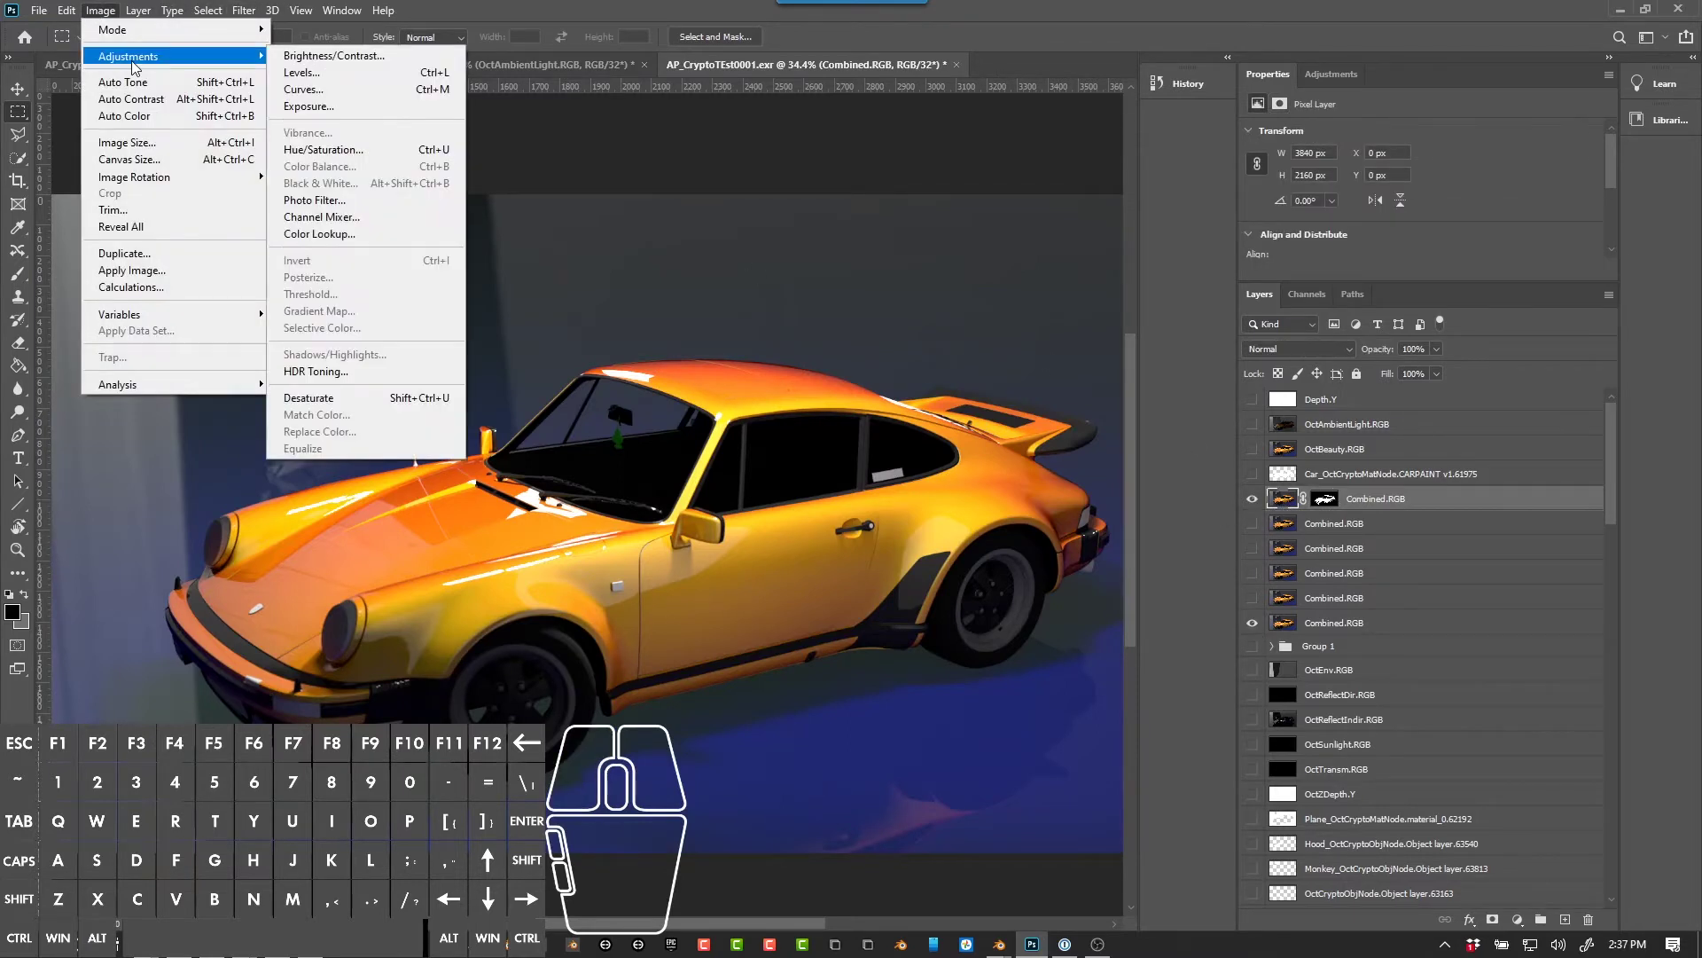
click(335, 150)
drag(780, 200, 1001, 130)
drag(1021, 241, 1104, 235)
click(1004, 242)
click(1007, 242)
click(1045, 241)
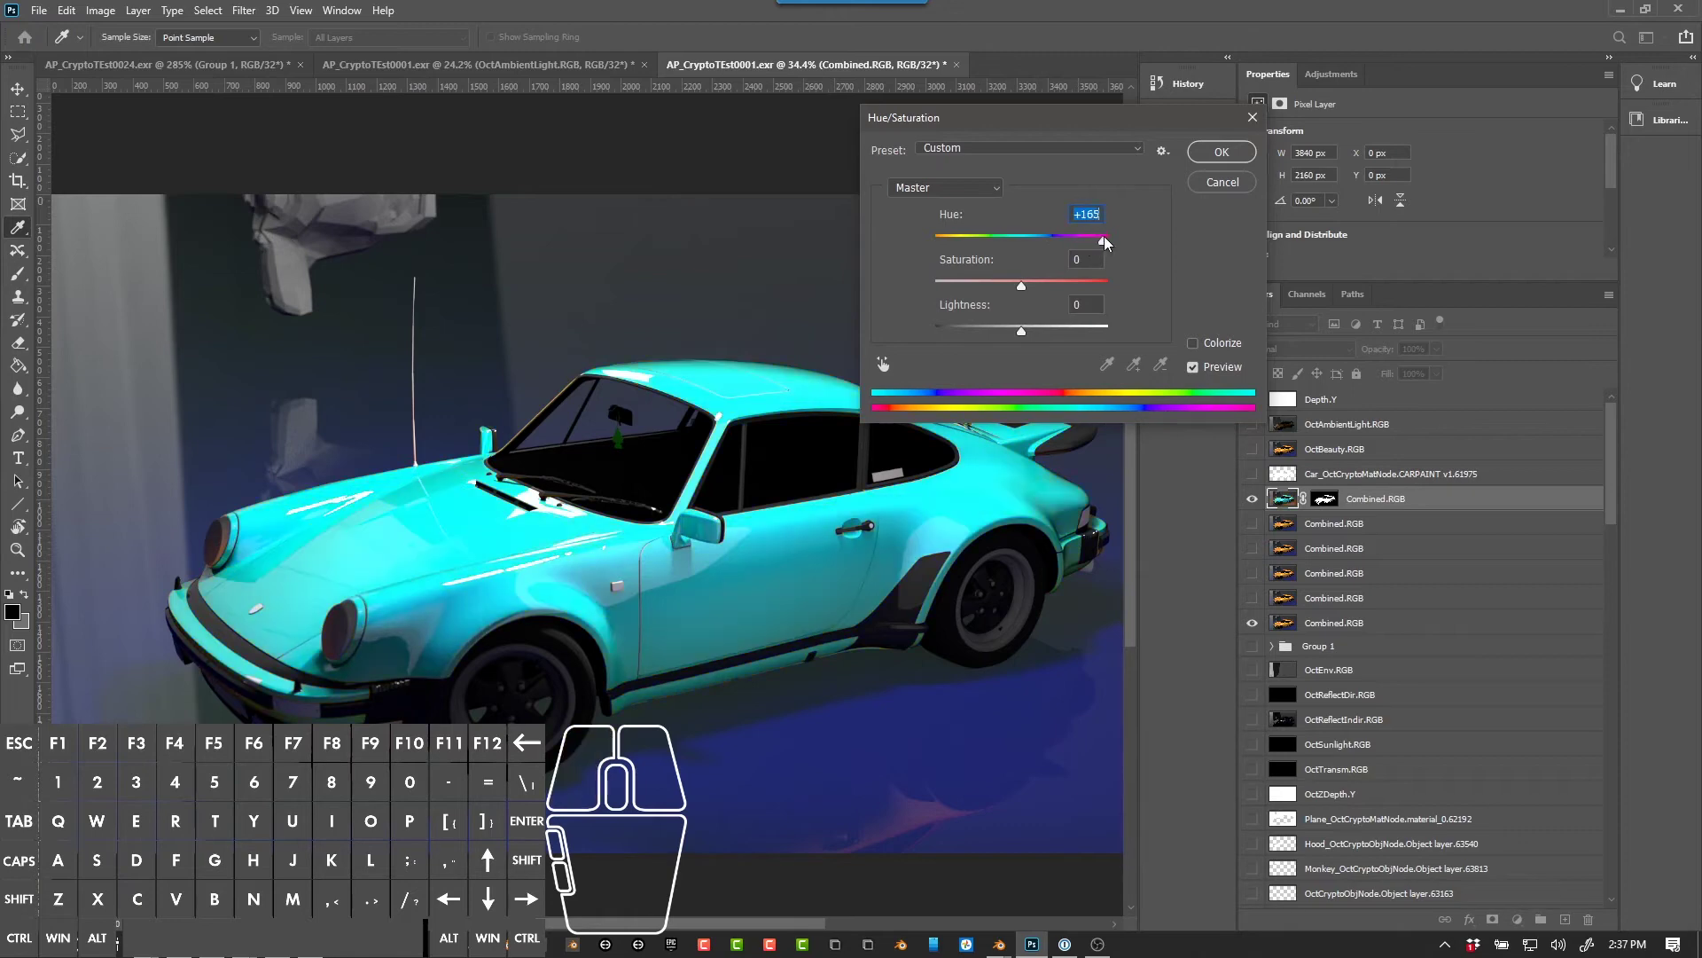
mouse_move(1021, 285)
mouse_down()
mouse_move(908, 290)
mouse_move(999, 286)
mouse_move(1076, 328)
mouse_move(951, 336)
mouse_move(1013, 327)
mouse_move(998, 327)
mouse_move(1024, 280)
mouse_move(960, 290)
mouse_move(1045, 283)
mouse_move(1076, 247)
mouse_move(995, 243)
mouse_move(1046, 282)
mouse_up()
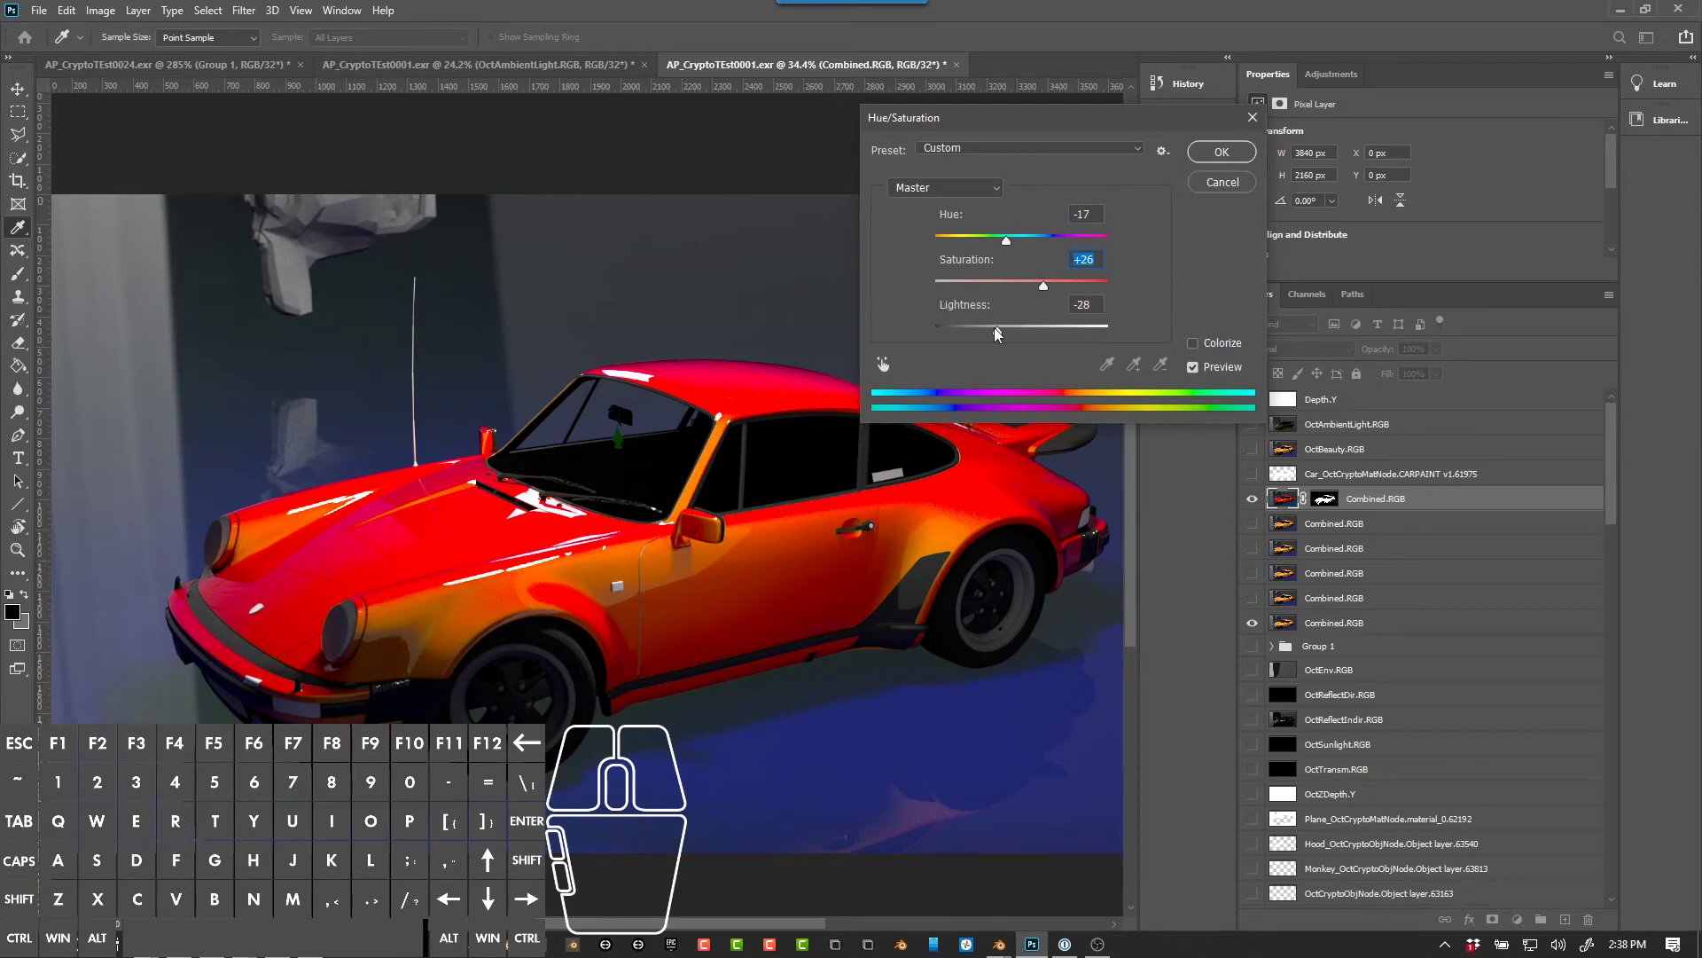
mouse_move(995, 329)
mouse_down()
mouse_move(966, 337)
mouse_move(992, 337)
mouse_up()
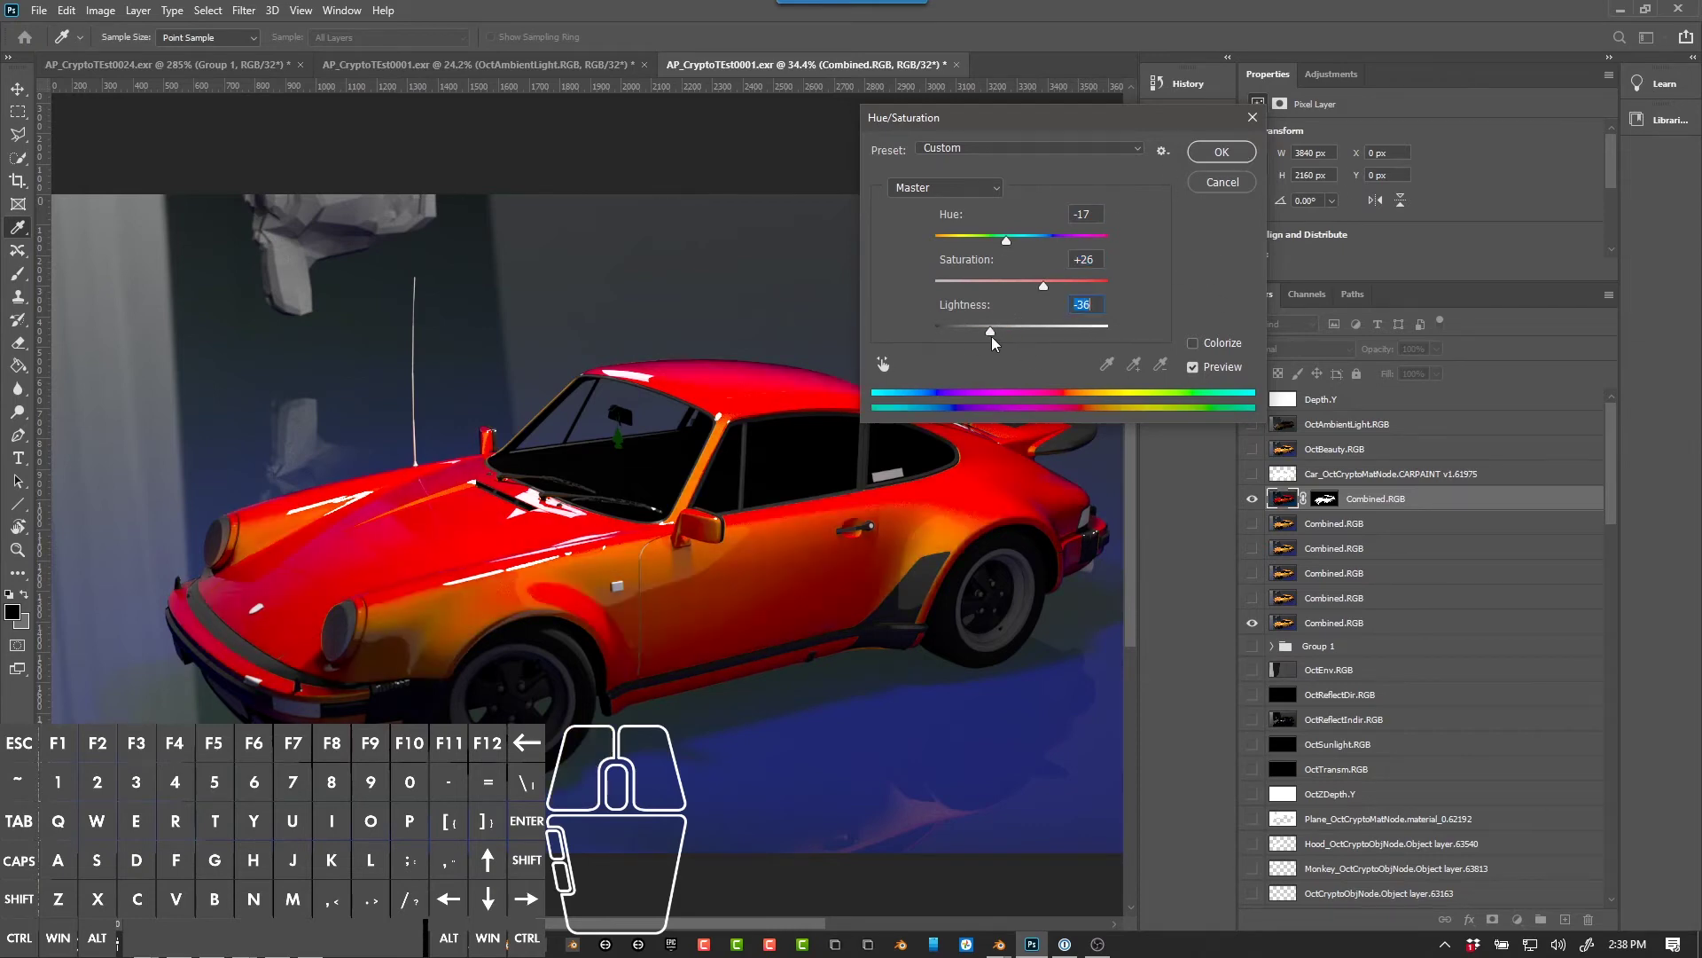
click(1221, 152)
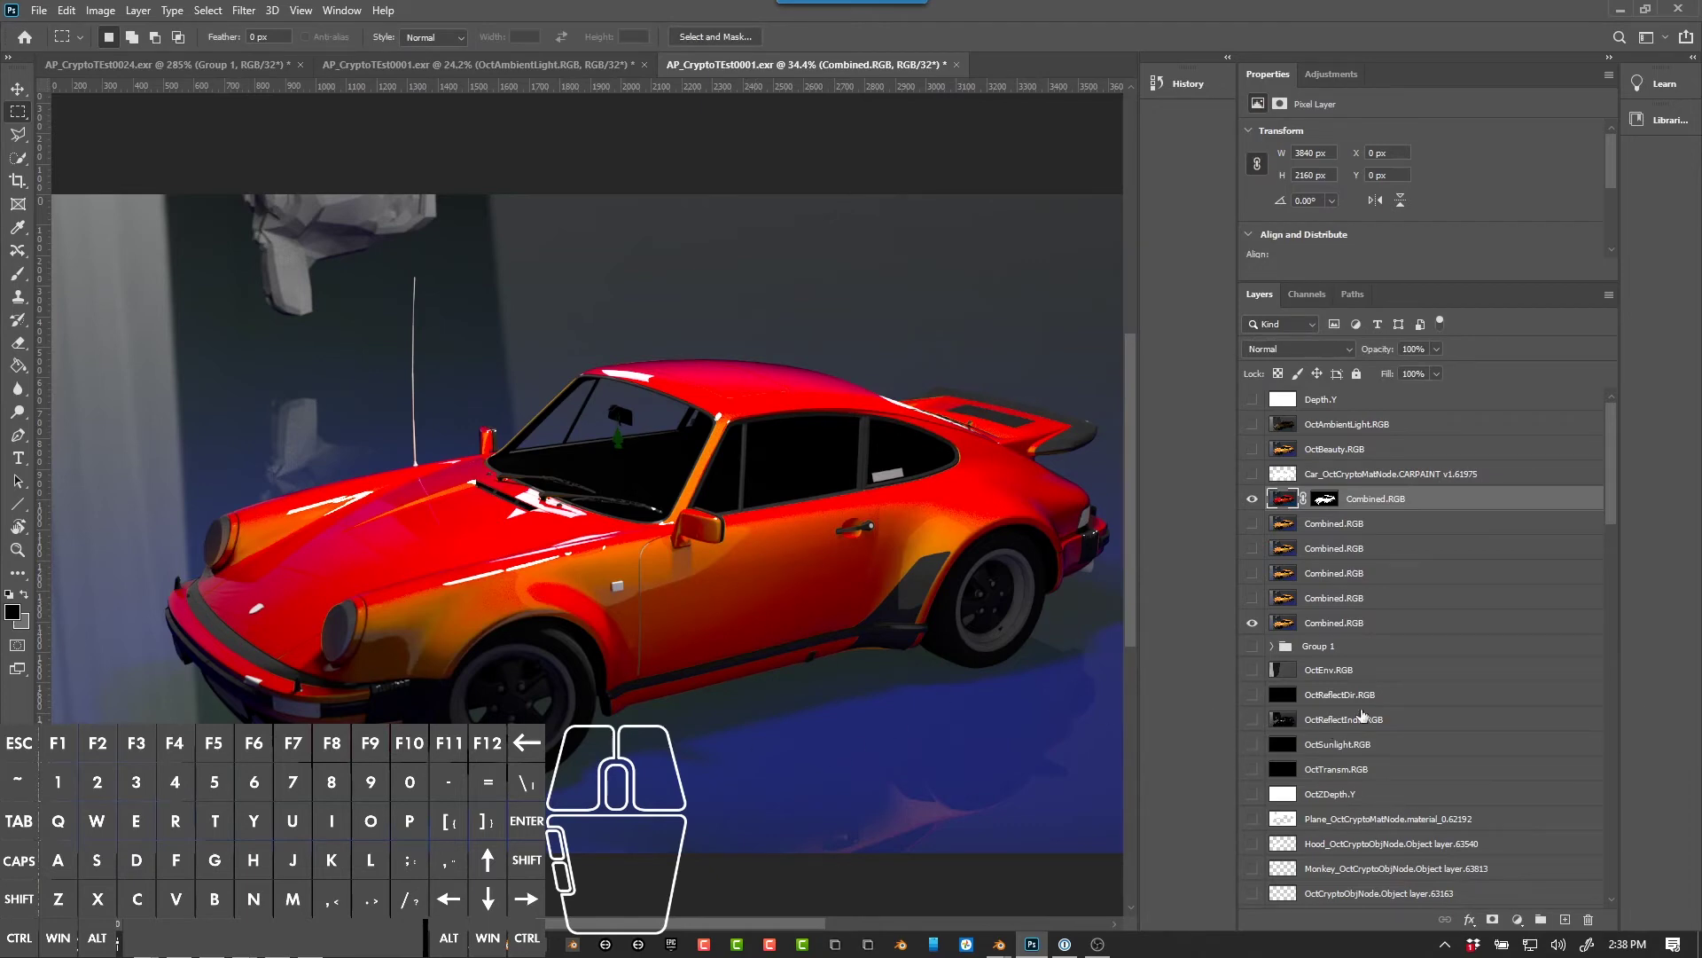
Step: Move the Plane_OctCryptoMatNode layer directly below the masked Combined.RGB layer and show the Combined.RGB copy beneath it
click(1335, 821)
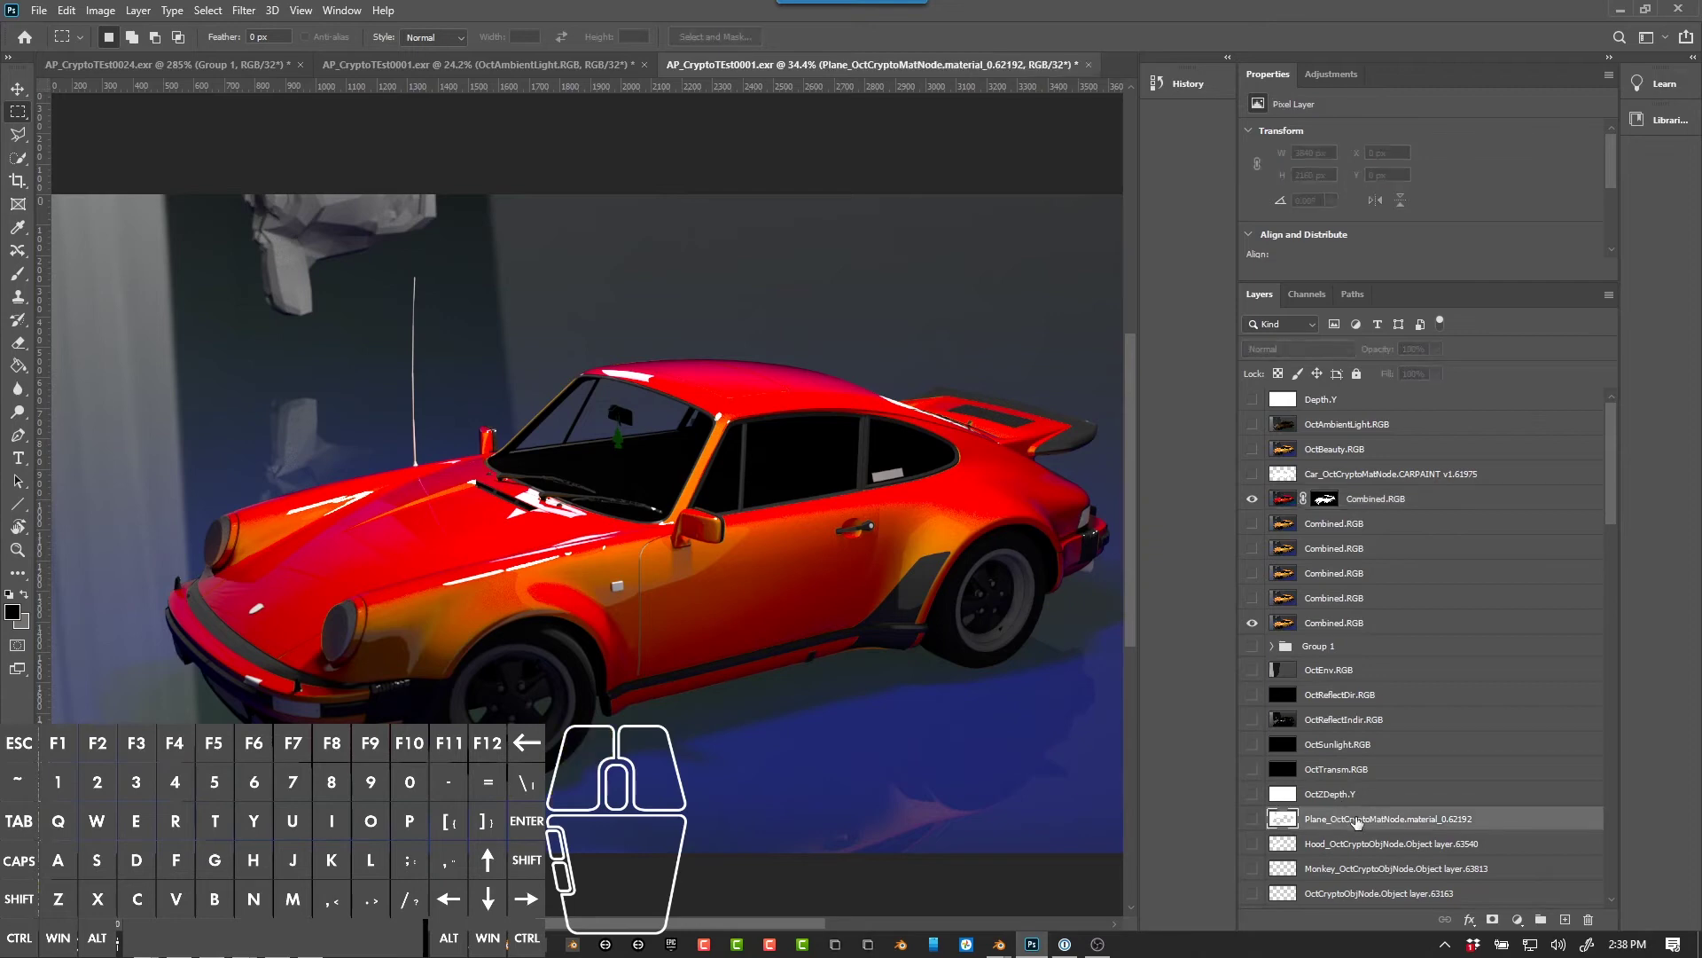
drag(1356, 821, 1350, 524)
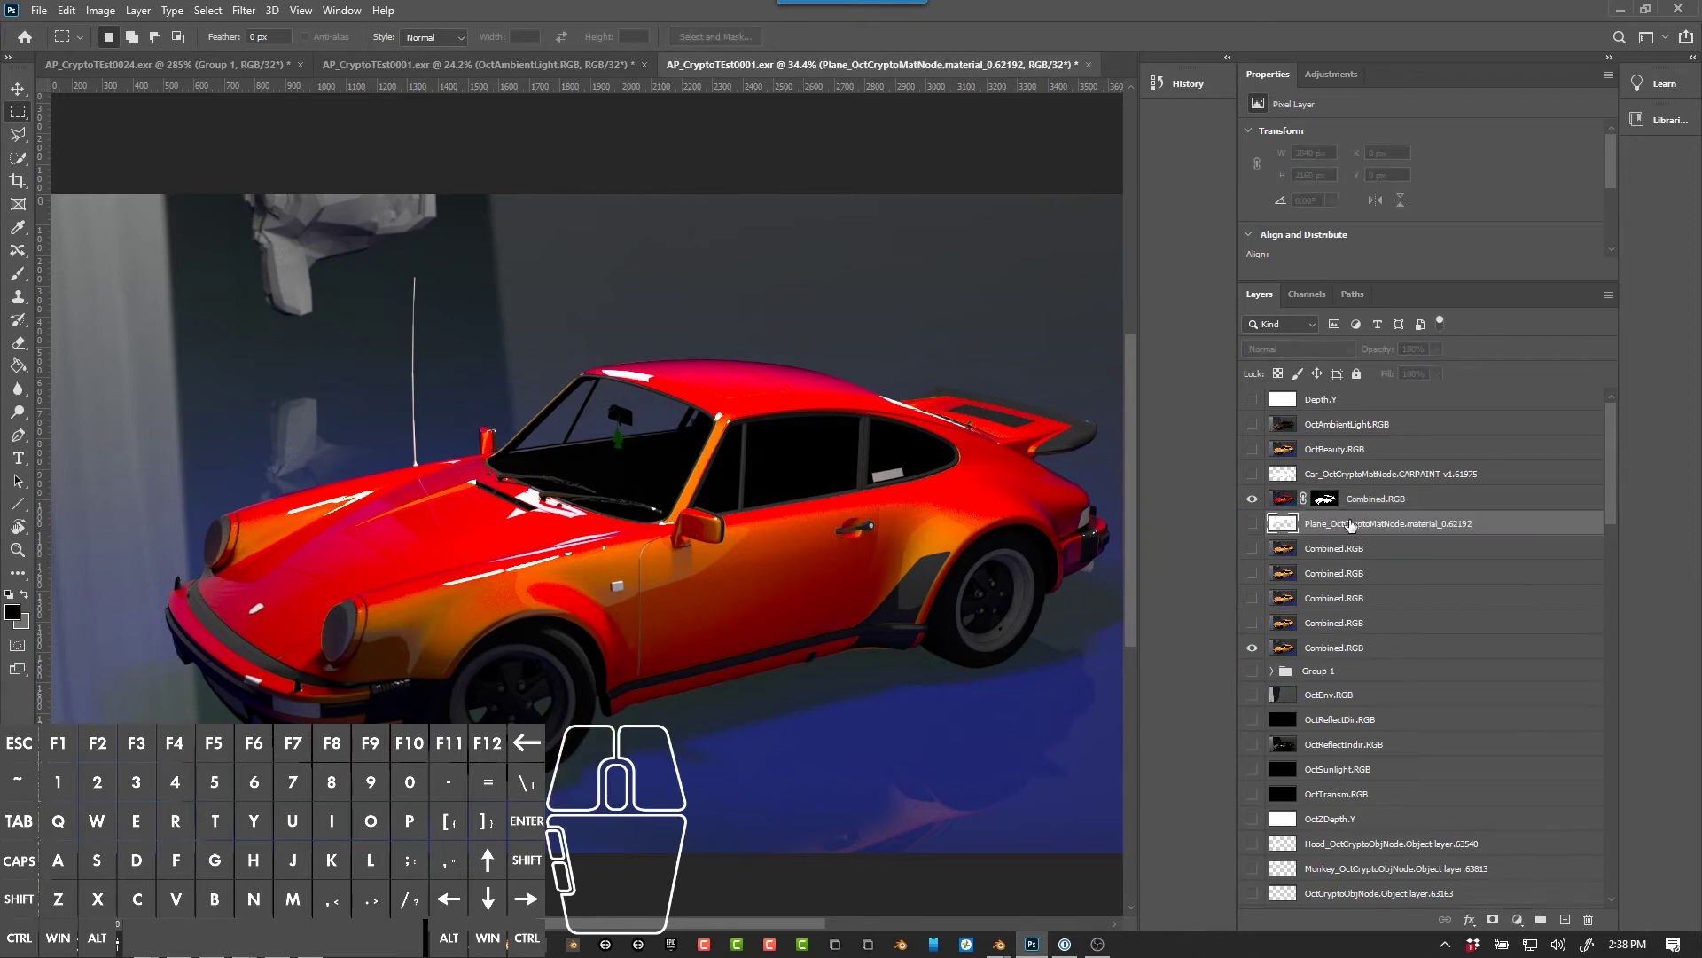
click(1313, 554)
click(1253, 548)
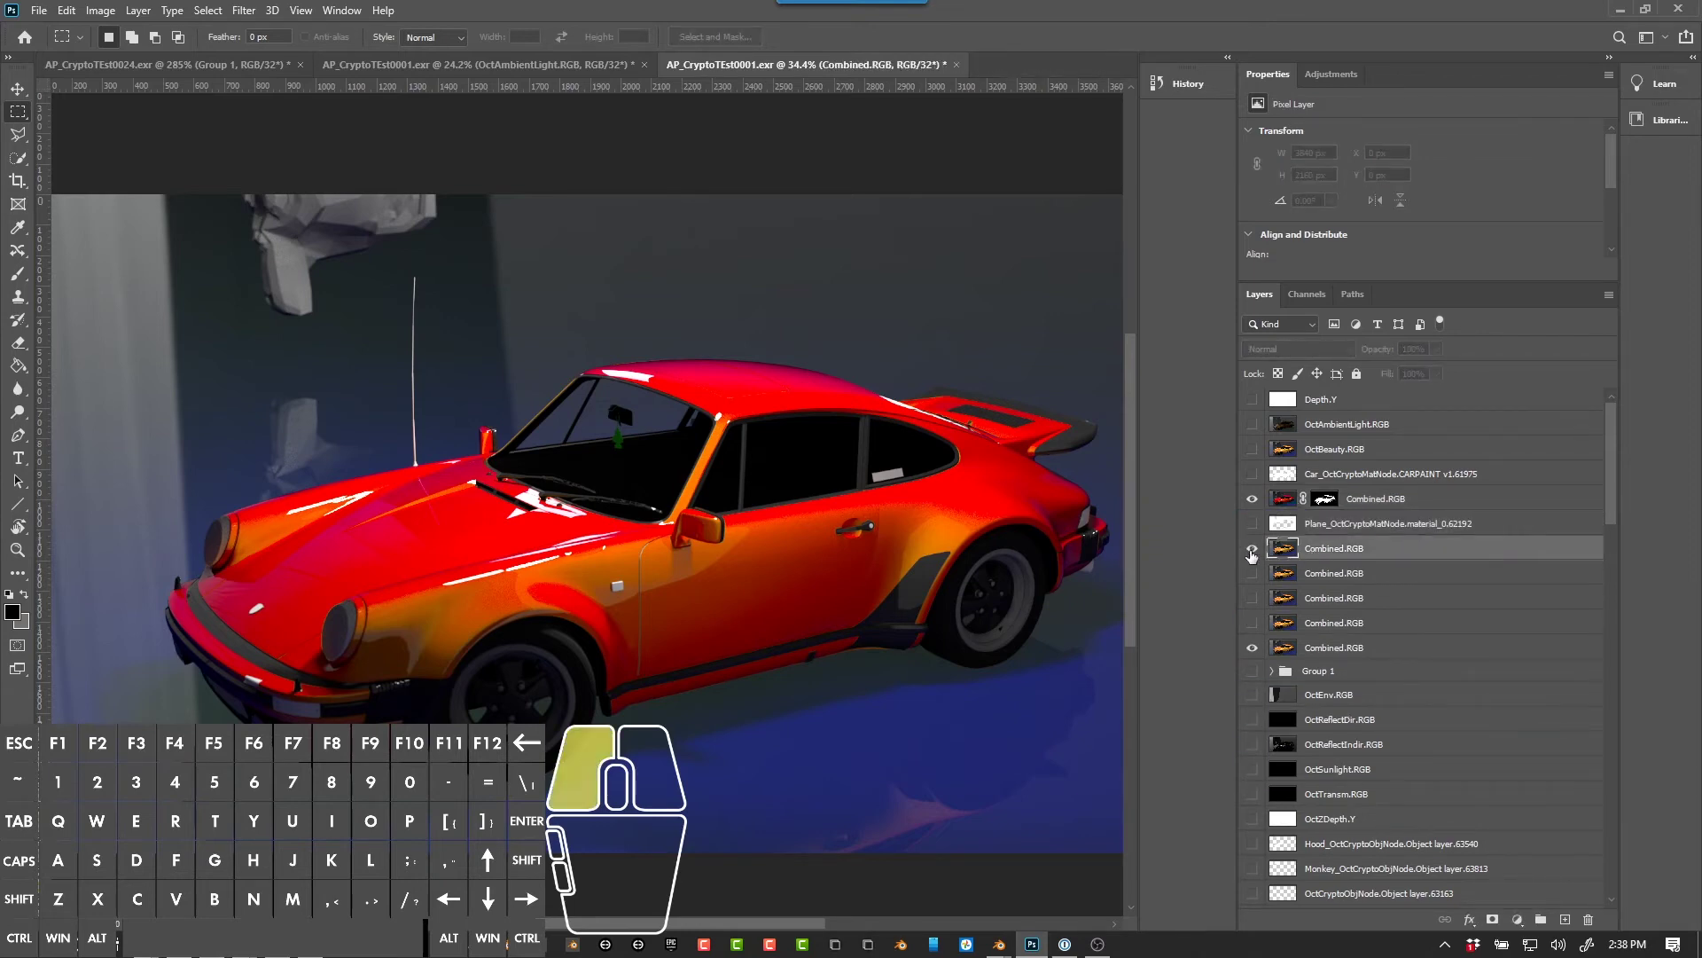
Step: Load the Plane material layer's outline as a selection and add it as a layer mask to the Combined.RGB copy below it
click(1330, 525)
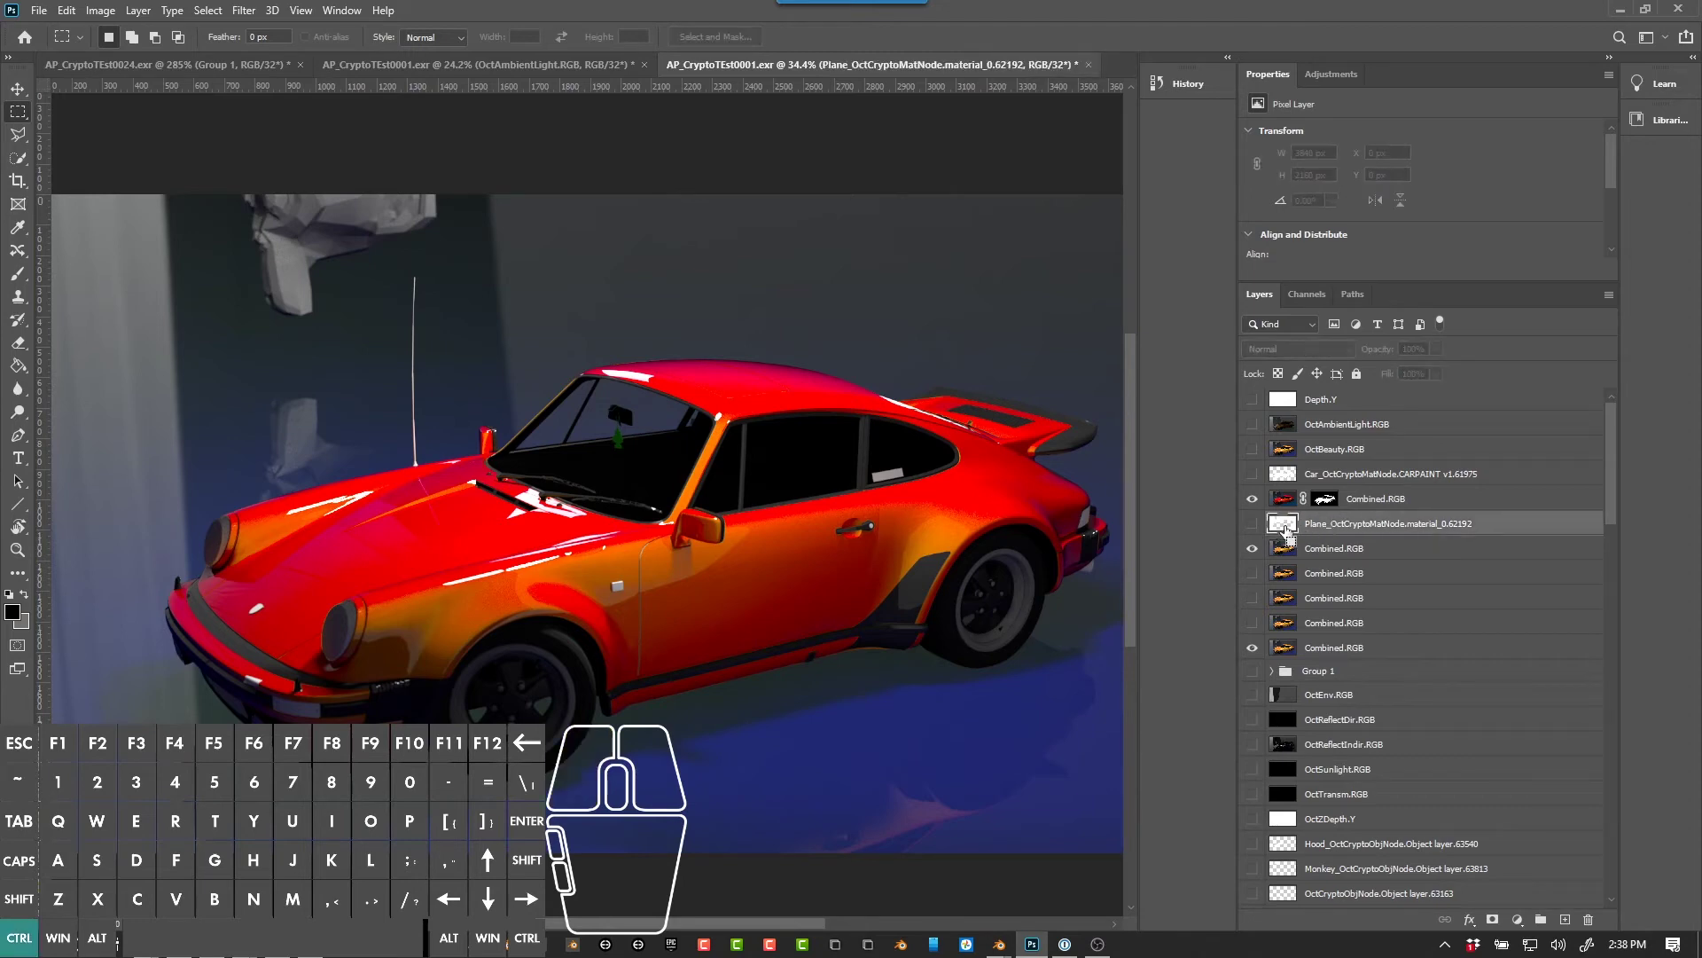
ctrl+click(1285, 531)
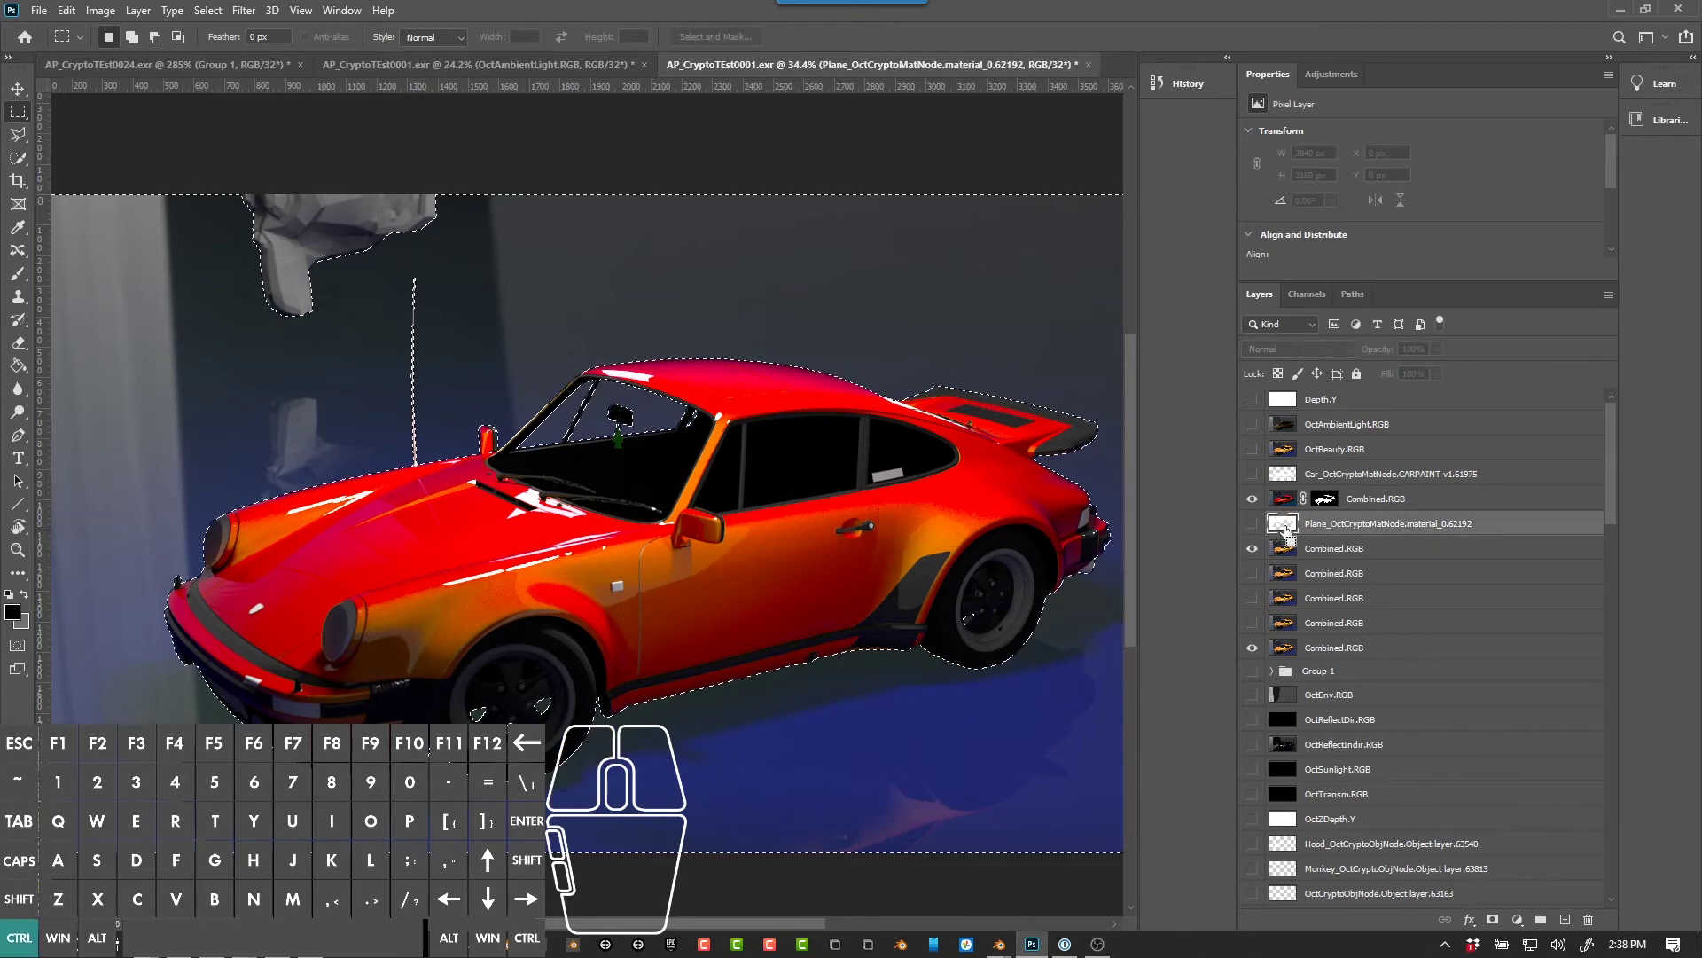
click(1368, 554)
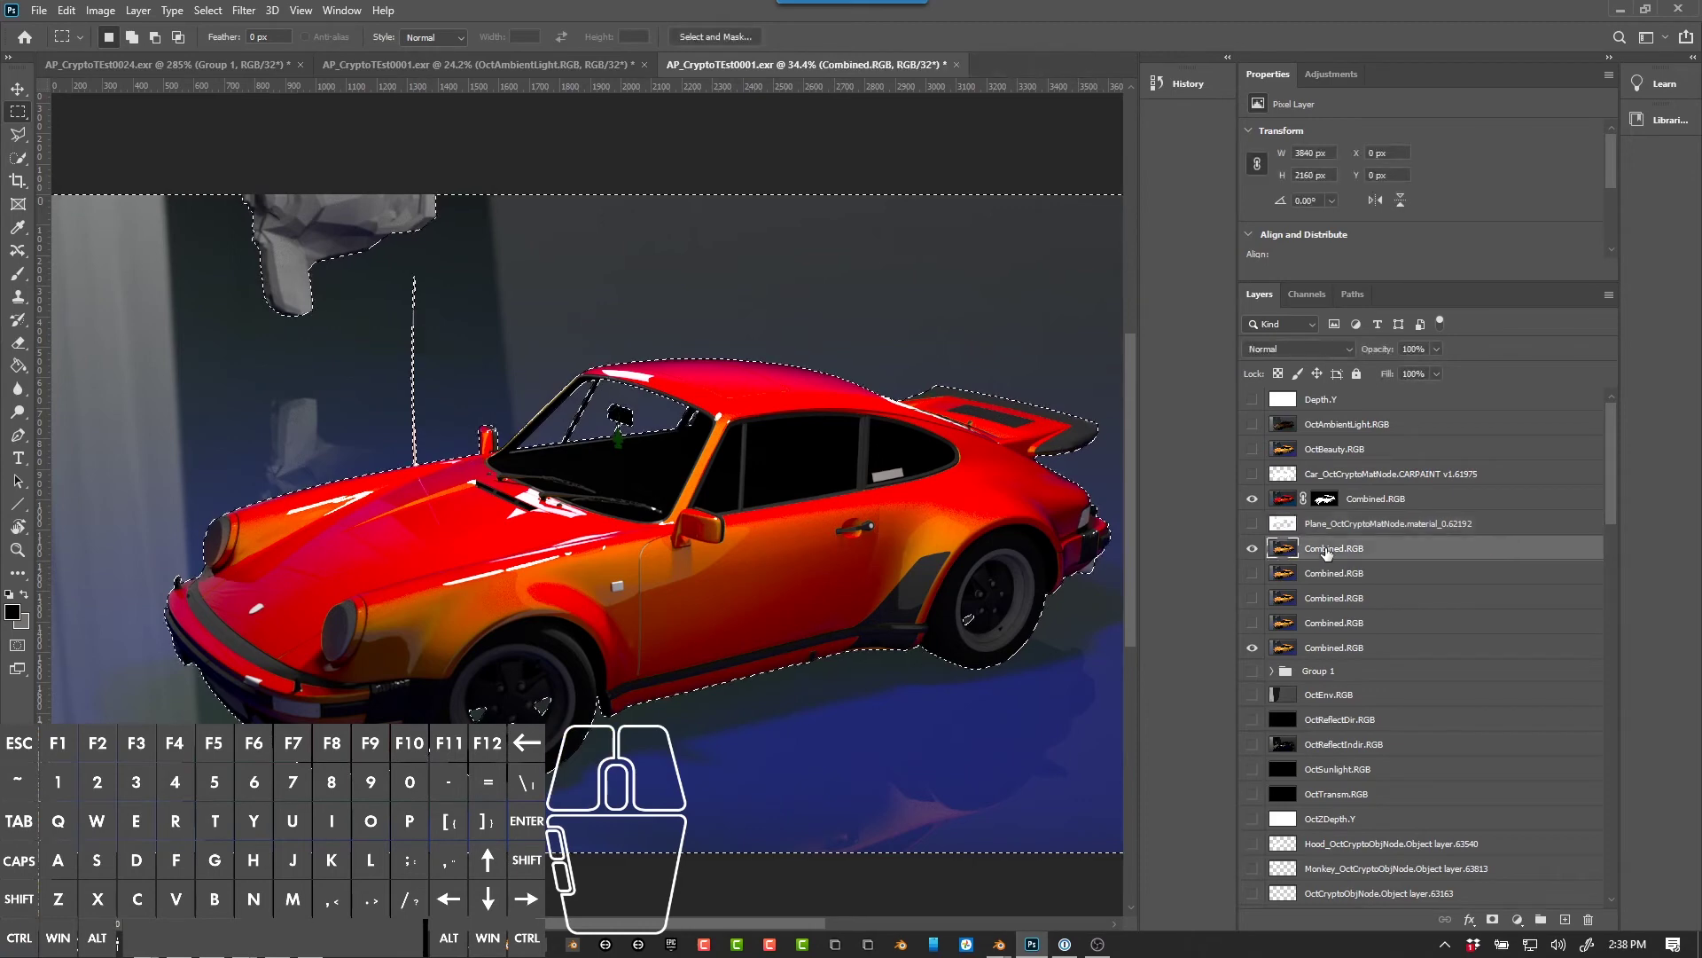
click(1495, 922)
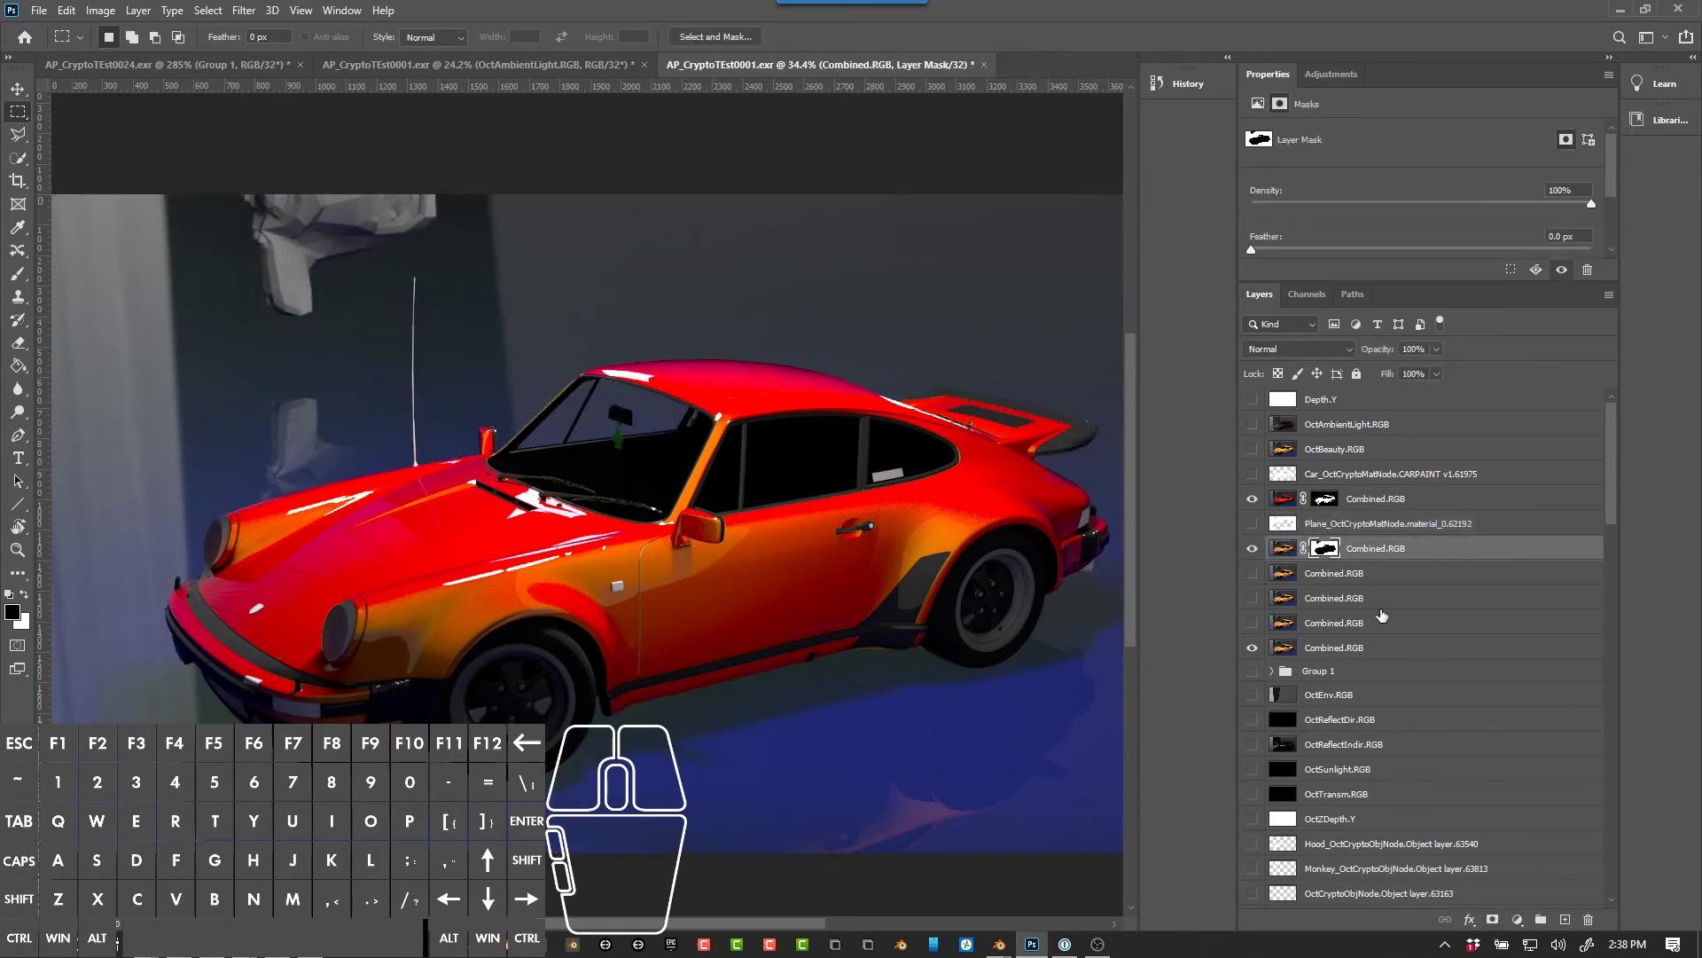
Step: Isolate the plane-masked Combined.RGB layer to check its cutout, and show the car paint layer and the next Combined.RGB copy again
alt+click(1253, 550)
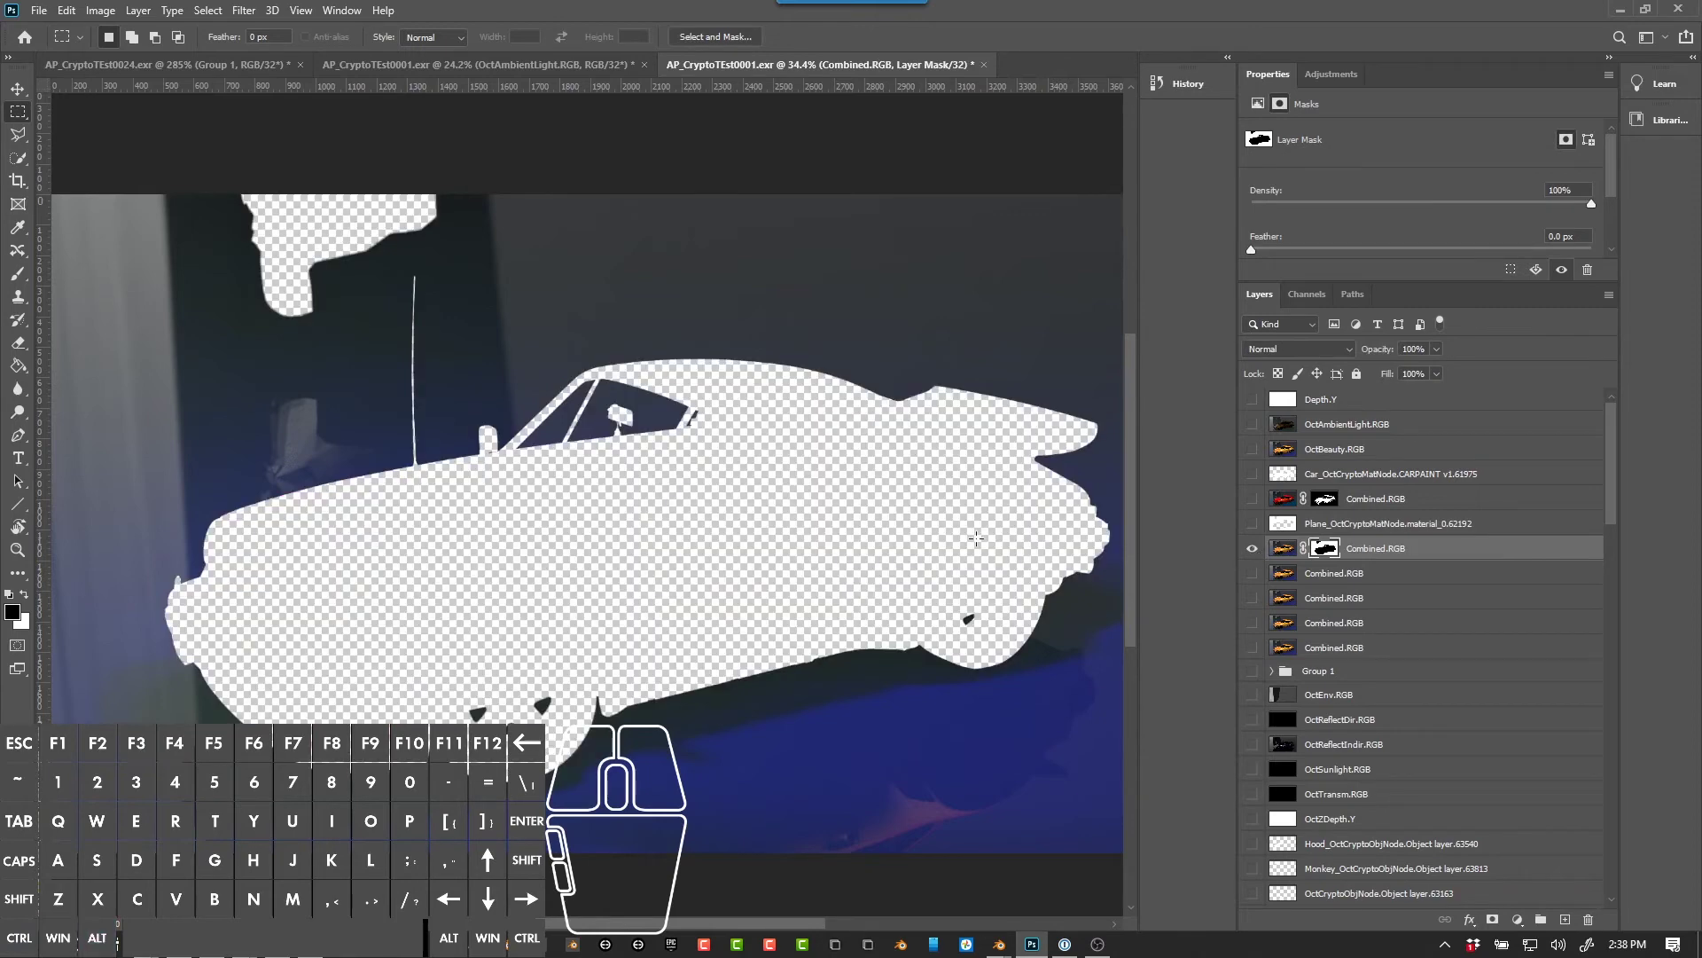
alt+scroll(866, 639, down, 2)
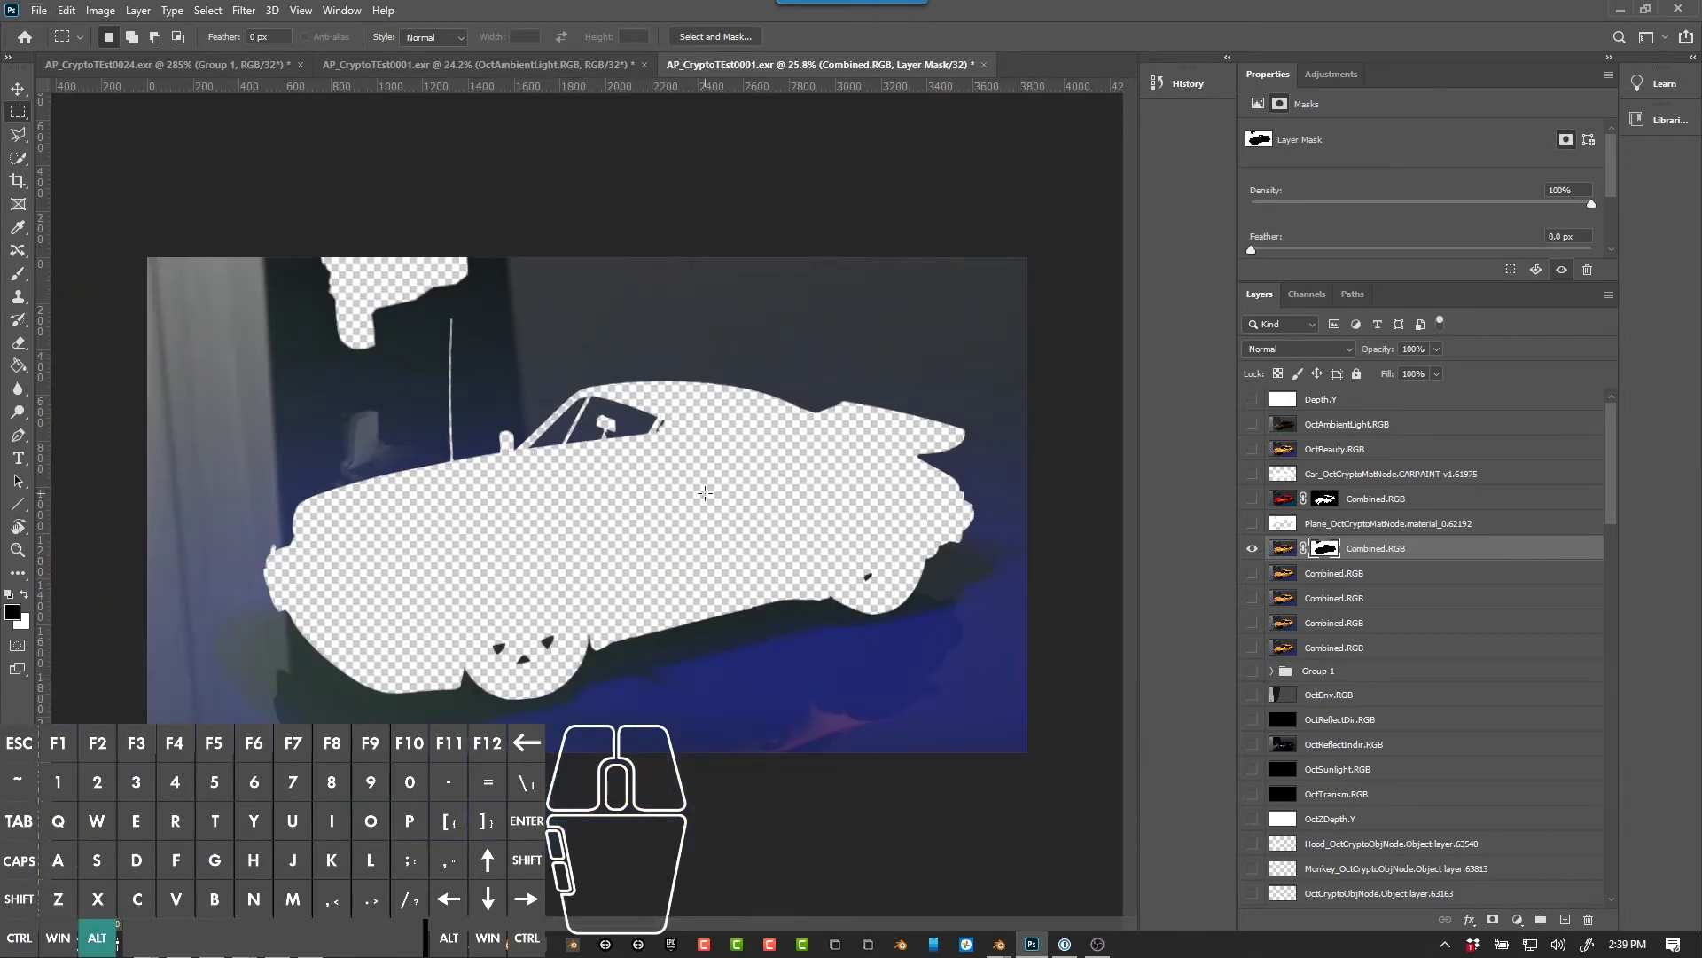
alt+scroll(1079, 497, up, 1)
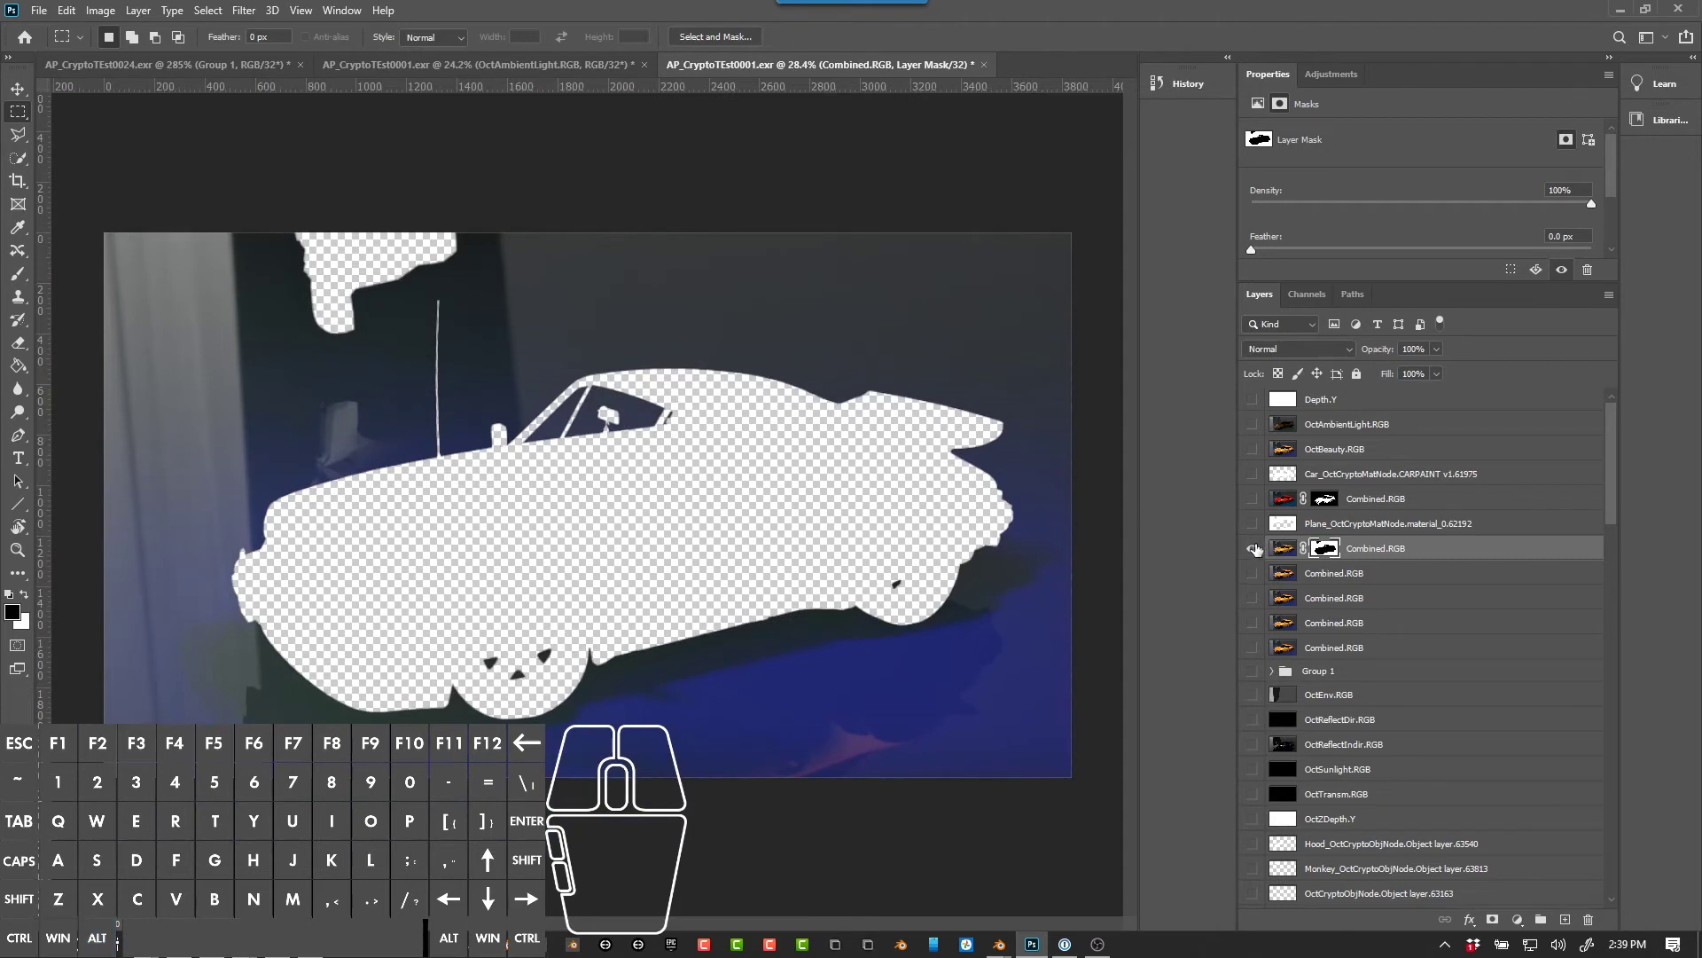
click(1253, 499)
click(1253, 573)
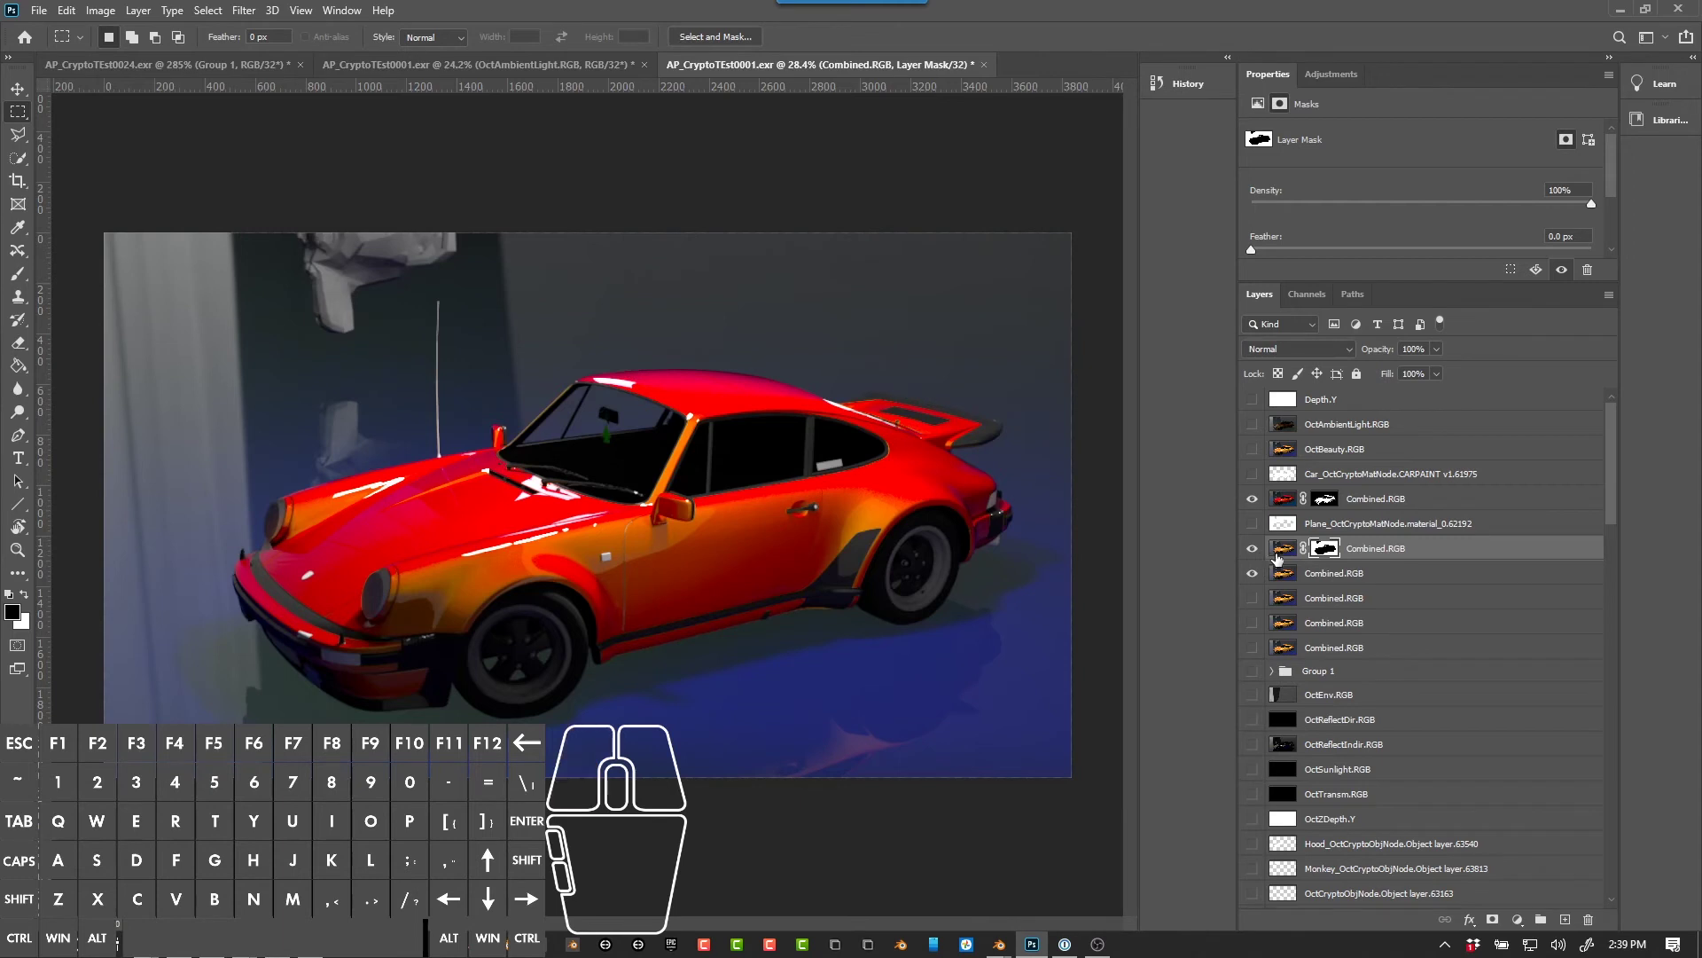
Step: Target the plane-masked layer's image instead of its mask and set up the Brush tool with a light purple foreground color
click(1280, 552)
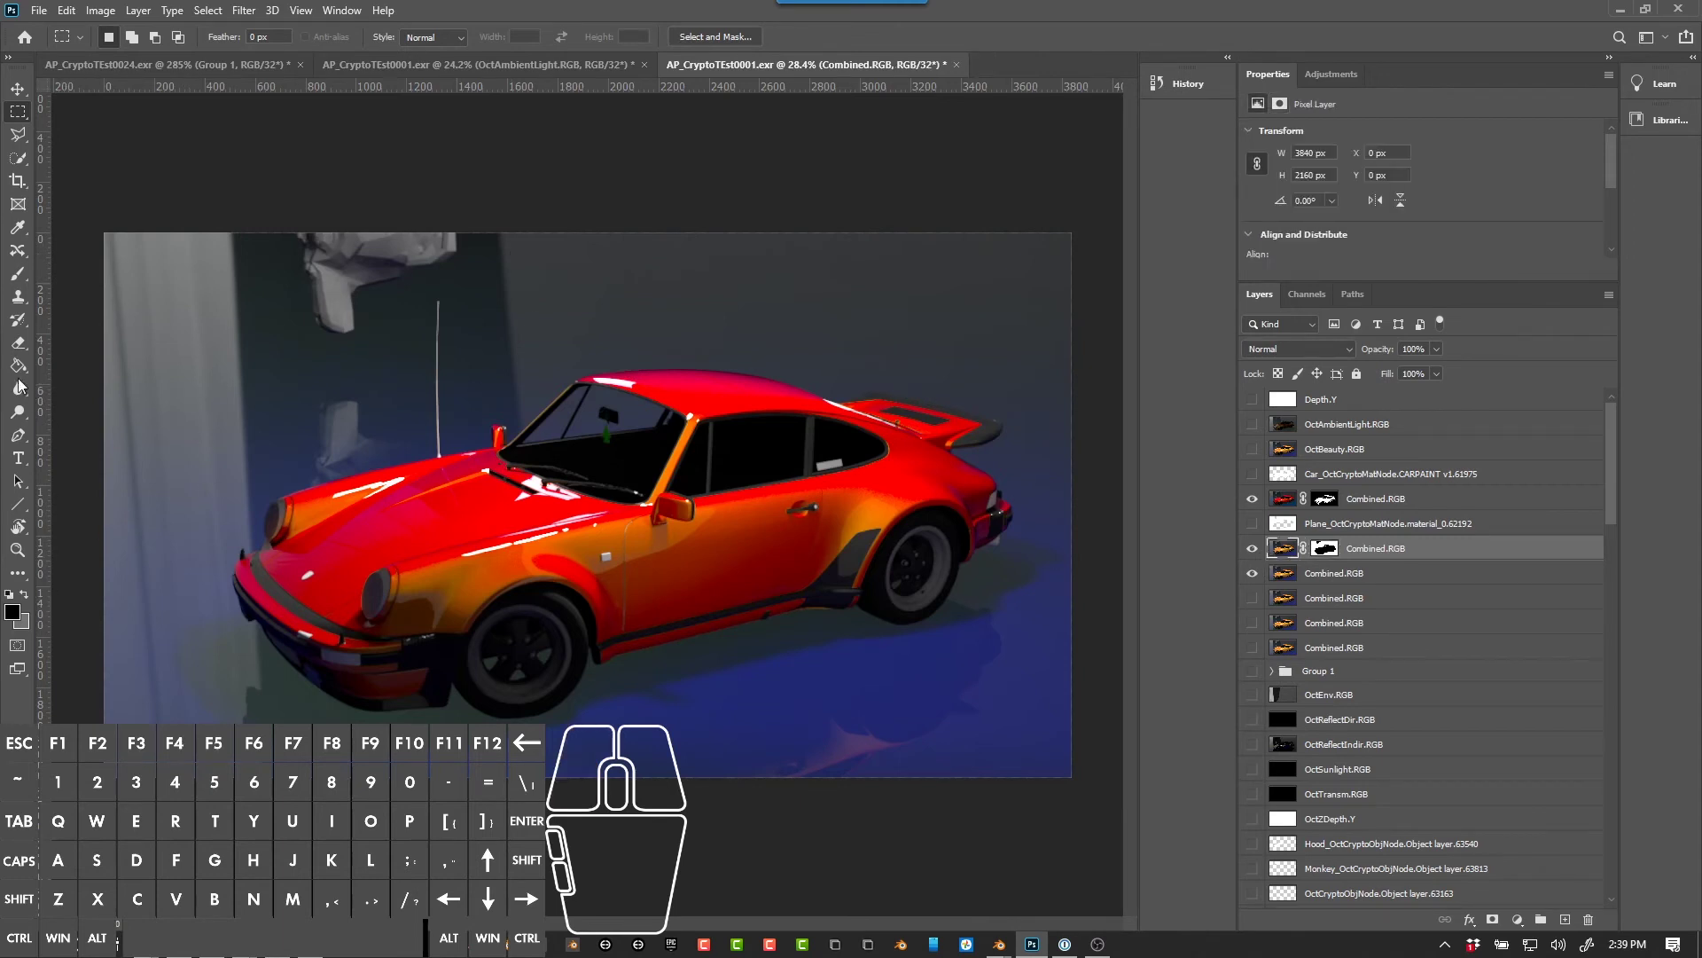
click(20, 273)
drag(19, 273, 59, 281)
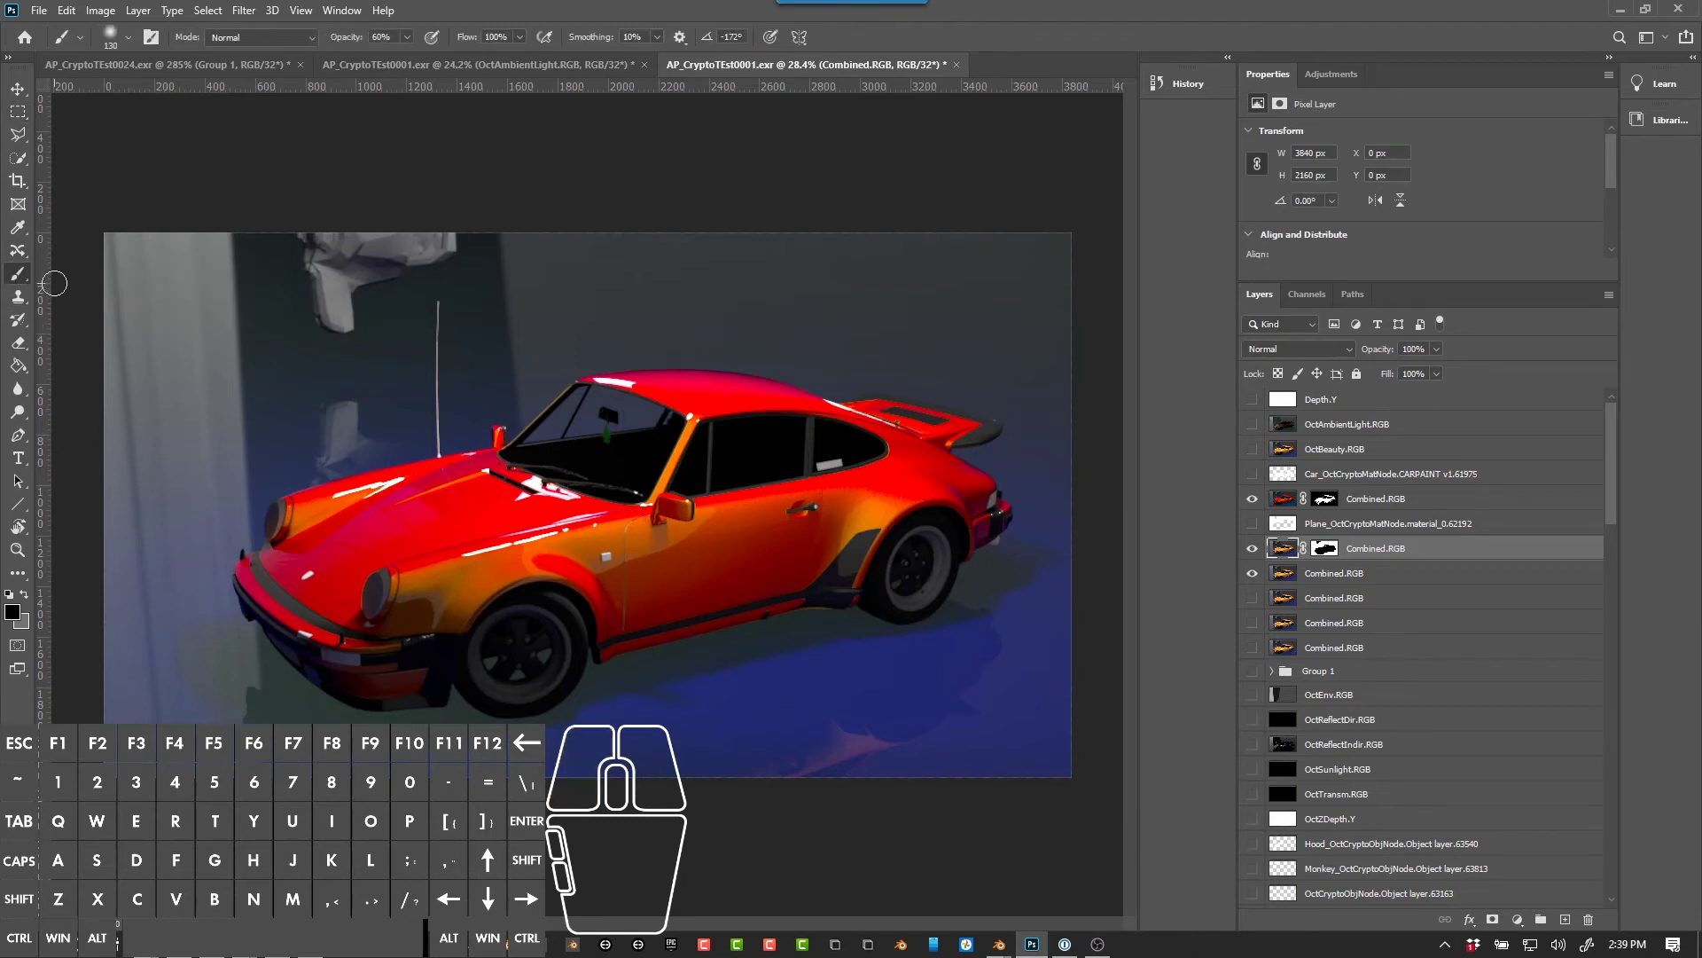
click(14, 612)
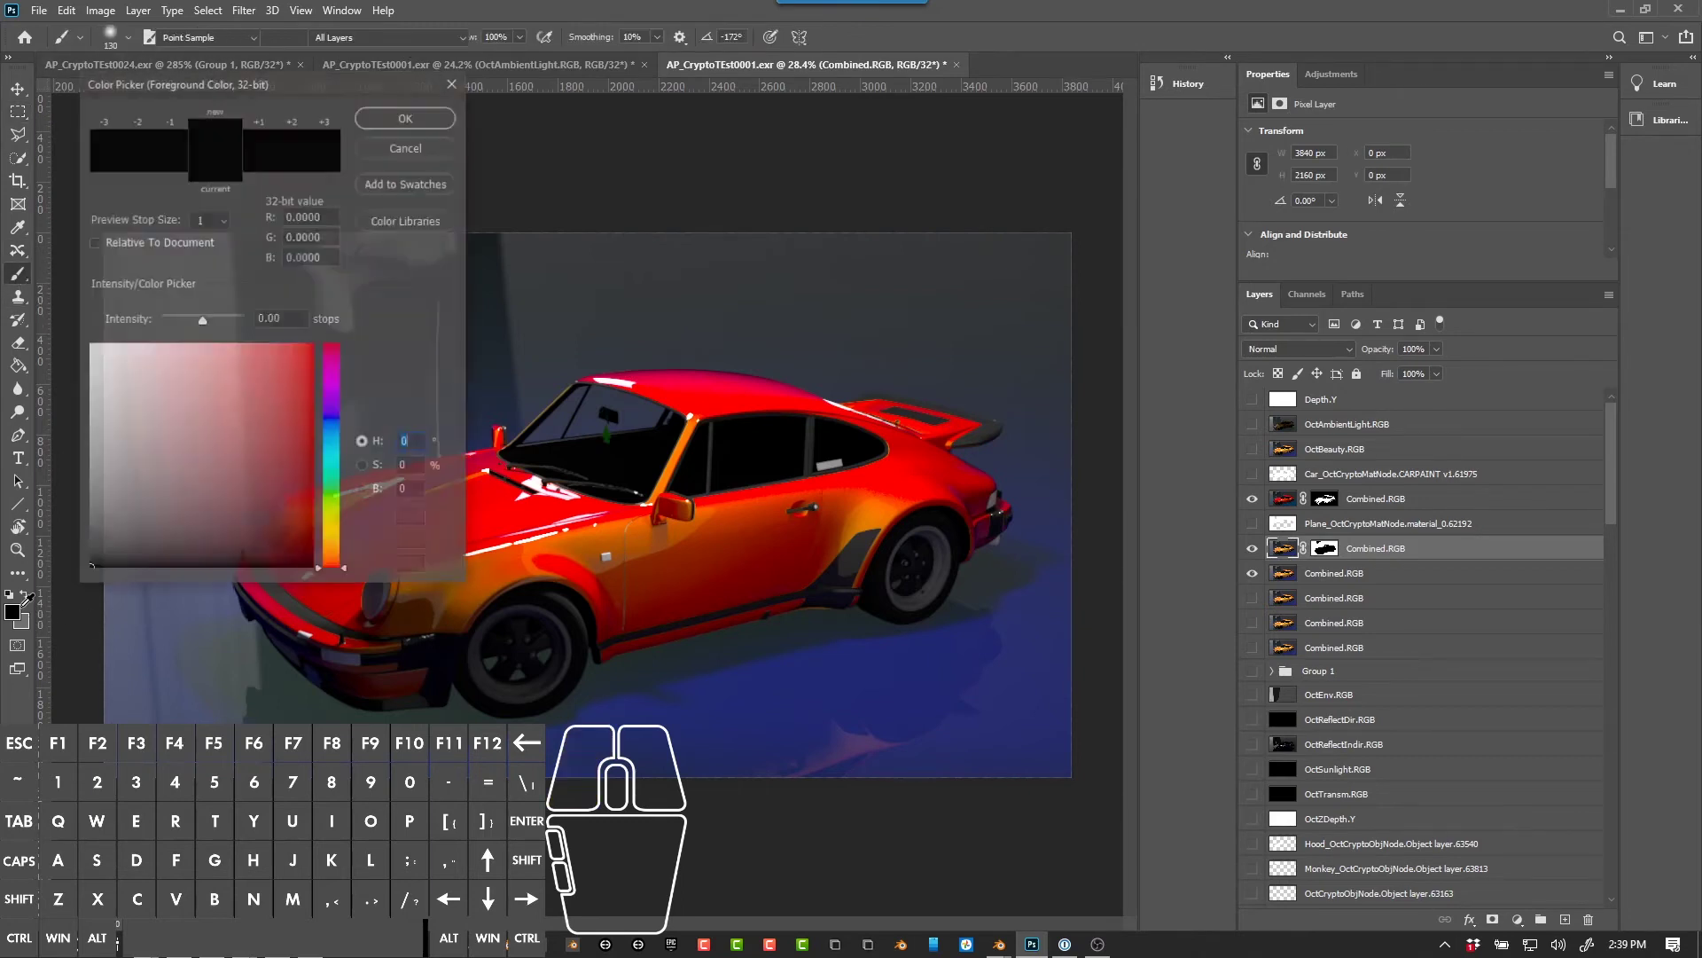
click(193, 447)
key(Return)
Step: Paint soft purple strokes across the backdrop behind and beneath the car on the plane-masked layer
mouse_move(1094, 733)
mouse_down()
mouse_move(1063, 771)
mouse_move(884, 808)
mouse_move(764, 783)
mouse_move(1063, 540)
mouse_move(871, 629)
mouse_move(248, 713)
mouse_move(638, 341)
mouse_move(434, 399)
mouse_move(448, 299)
mouse_up()
mouse_move(18, 399)
mouse_down()
mouse_move(107, 308)
mouse_move(393, 192)
mouse_move(631, 313)
mouse_move(482, 424)
mouse_move(976, 372)
mouse_move(1070, 429)
mouse_move(835, 644)
mouse_move(969, 342)
mouse_move(1049, 320)
mouse_move(1064, 357)
mouse_move(968, 552)
mouse_move(1000, 565)
mouse_move(610, 621)
mouse_move(304, 584)
mouse_move(365, 393)
mouse_move(344, 249)
mouse_move(274, 235)
mouse_move(0, 400)
mouse_move(327, 192)
mouse_move(264, 580)
mouse_move(427, 685)
mouse_move(763, 678)
mouse_move(1042, 633)
mouse_move(1061, 743)
mouse_move(1029, 534)
mouse_move(666, 626)
mouse_up()
drag(915, 771, 956, 752)
Step: Try a purple stroke across the front wheel, undo it, and inspect the masked gaps between the spokes up close
alt+scroll(568, 638, up, 10)
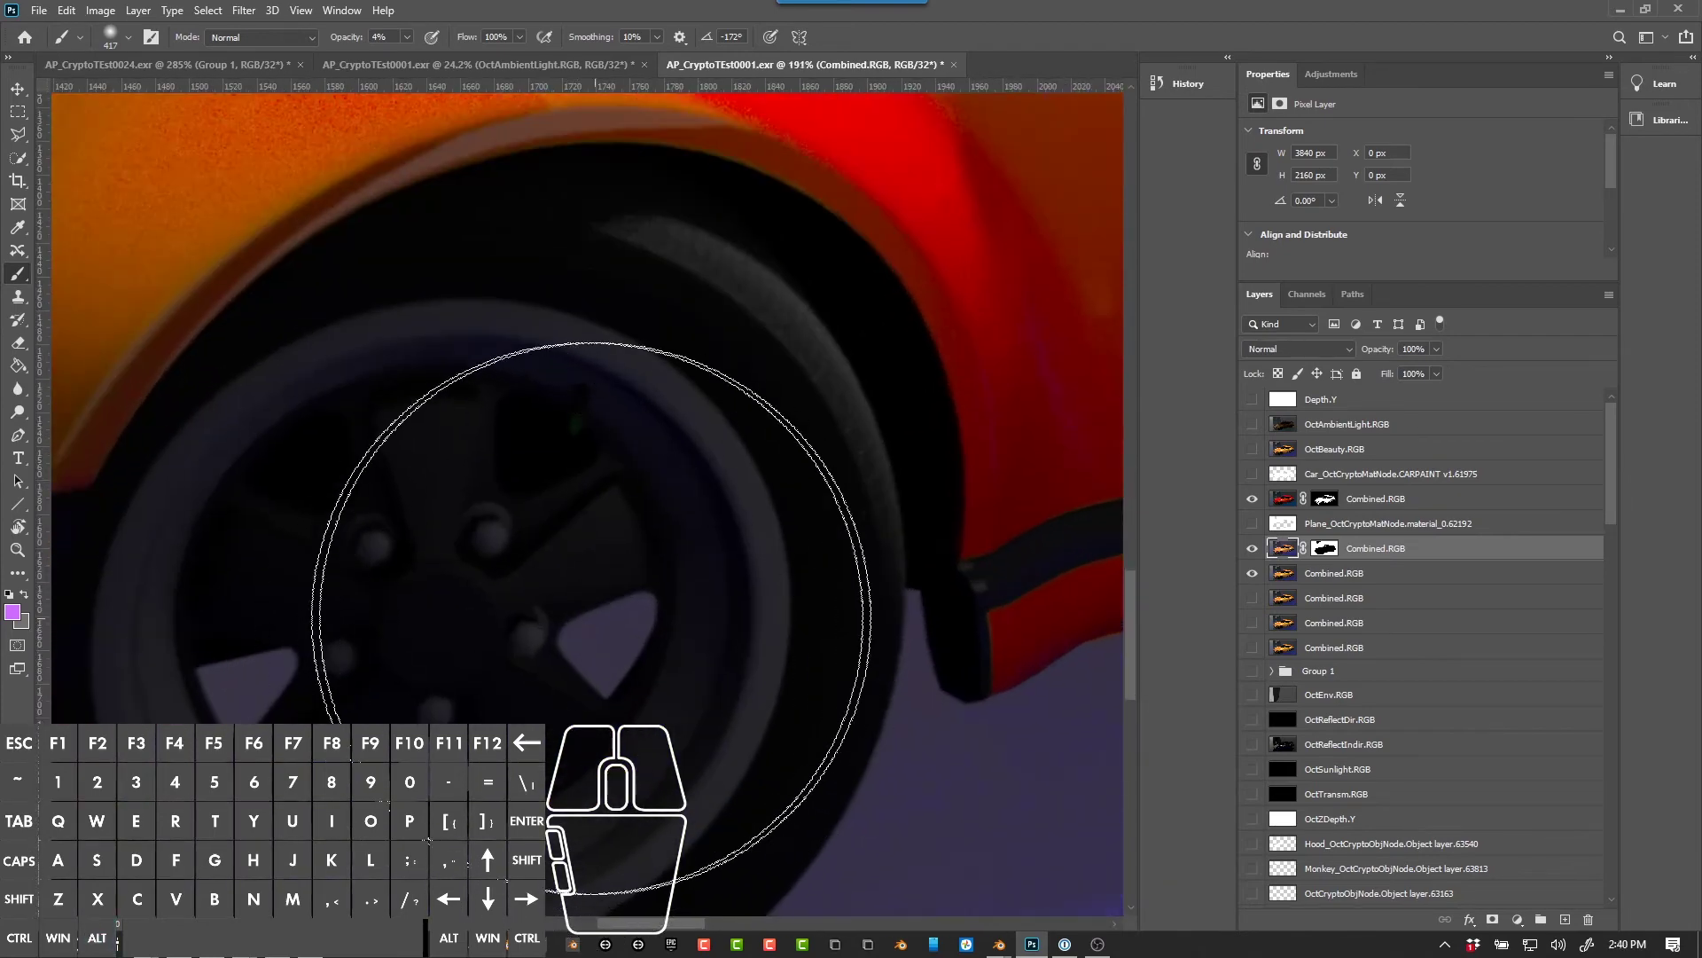
mouse_move(567, 627)
mouse_down()
mouse_move(430, 681)
mouse_move(422, 654)
mouse_move(444, 628)
mouse_up()
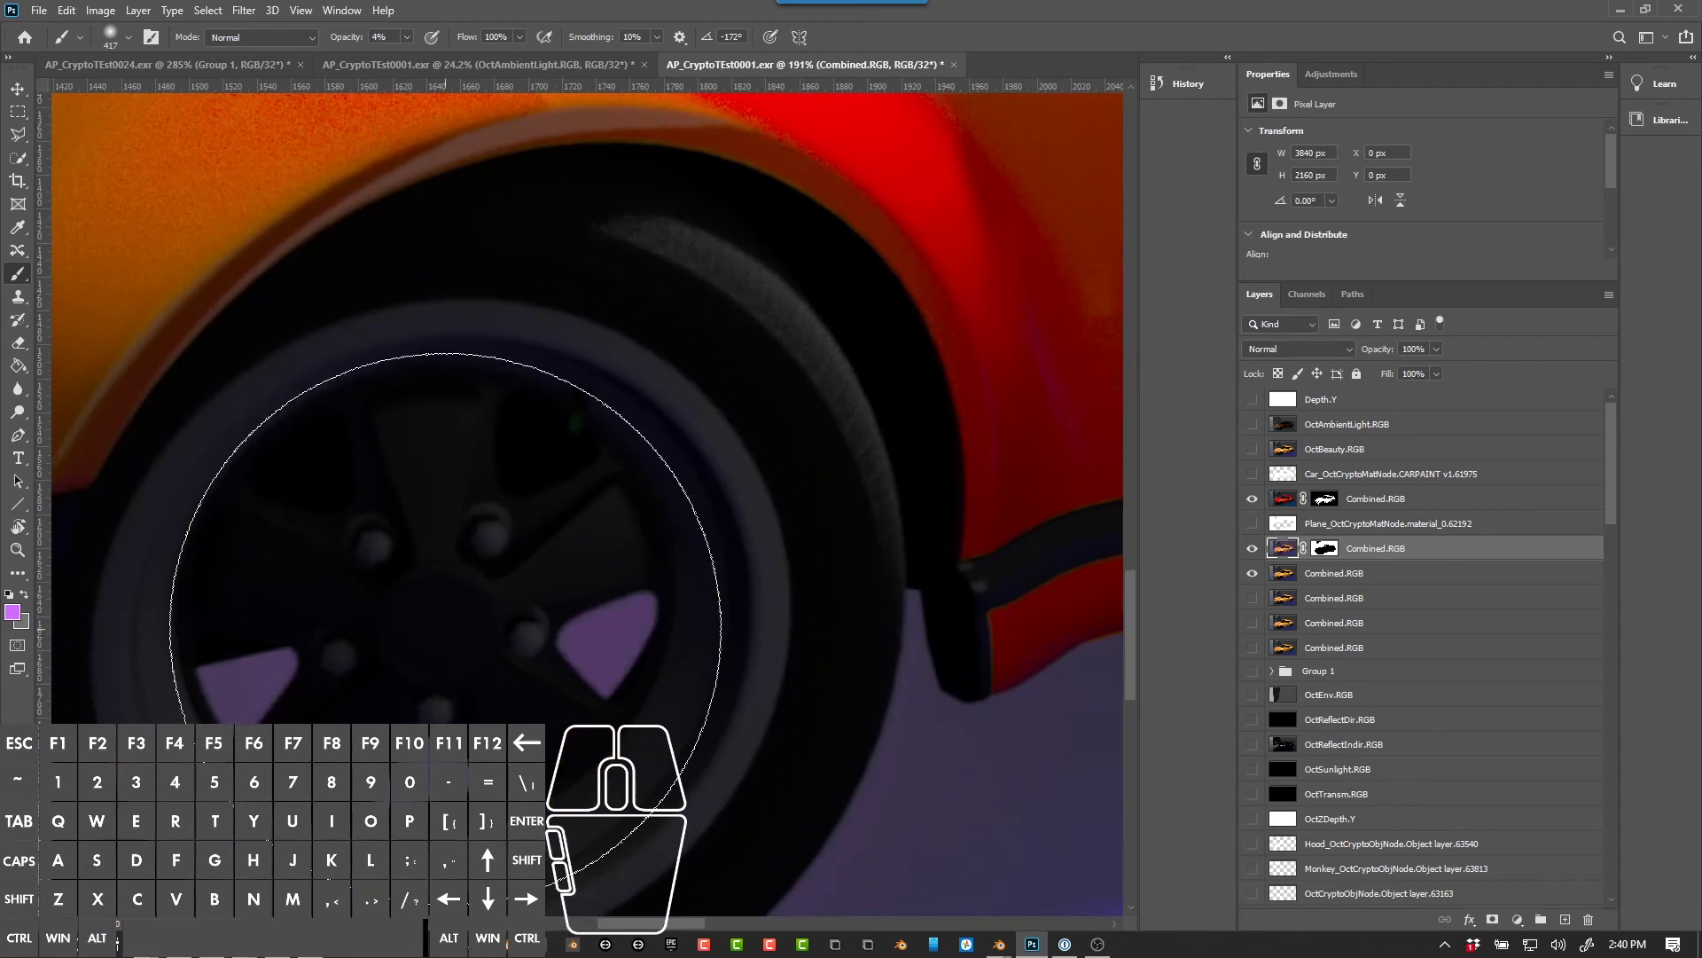
key(ctrl+z)
alt+scroll(529, 606, down, 5)
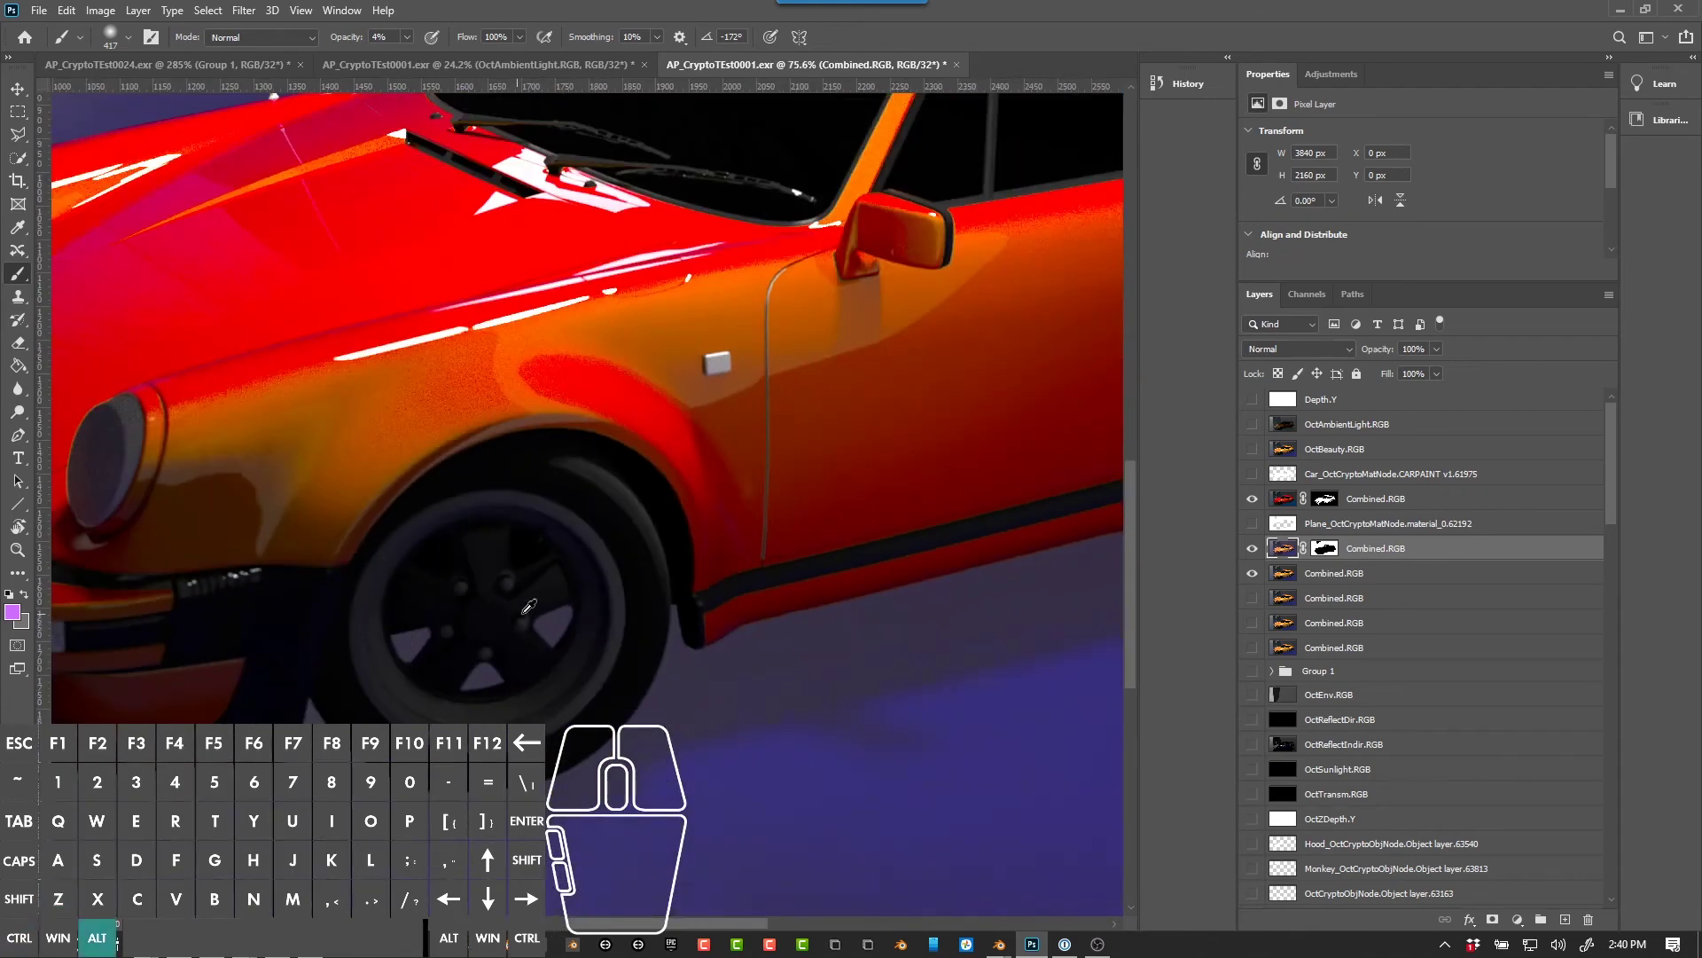
alt+scroll(549, 601, down, 3)
alt+scroll(581, 538, up, 8)
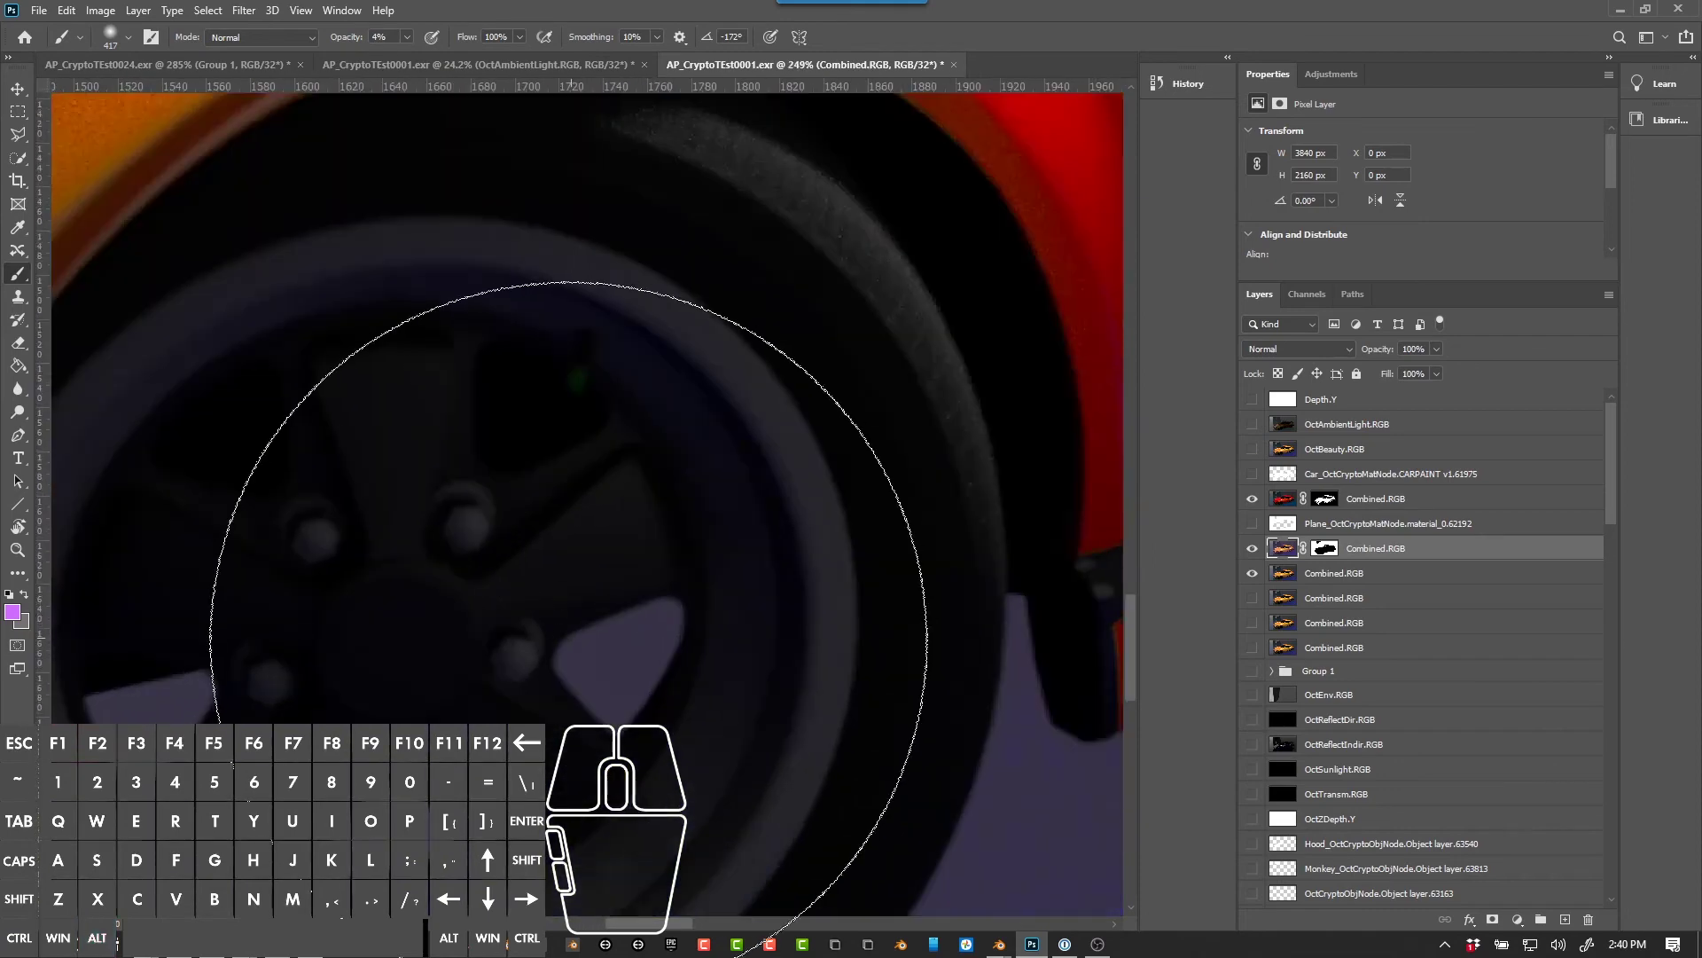
click(582, 537)
alt+scroll(582, 538, down, 12)
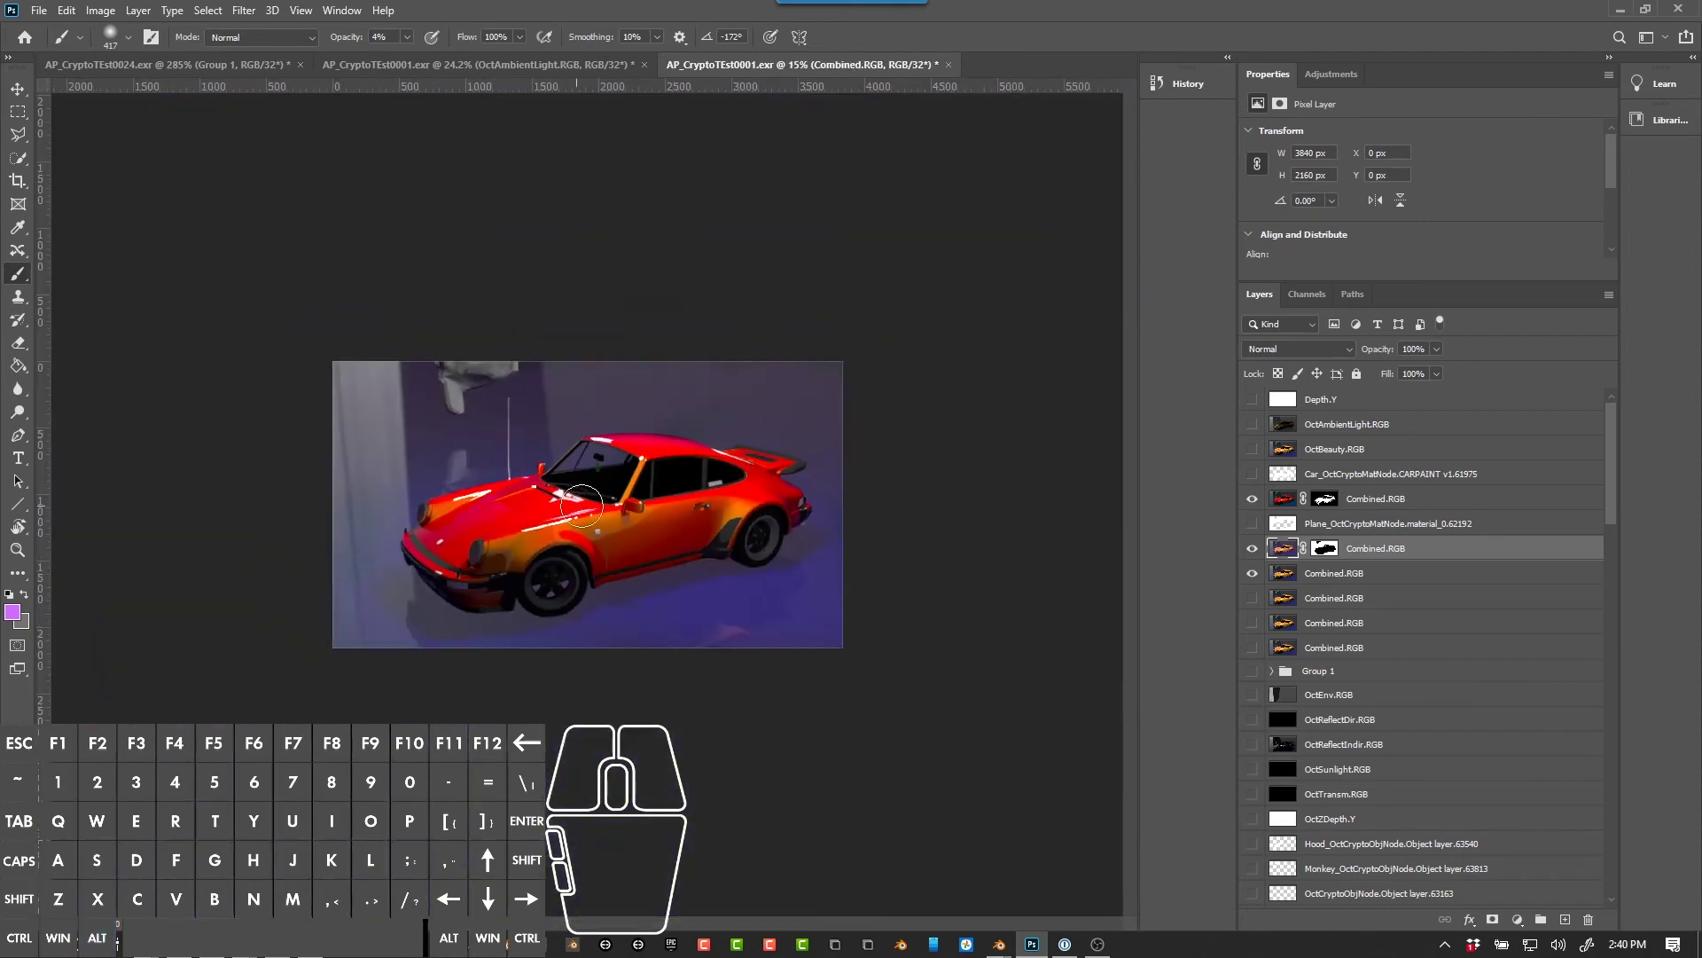
Step: Deepen the purple tint over the whole wall and floor around the car with broad strokes at 4% brush opacity
mouse_move(713, 666)
mouse_down()
mouse_move(658, 730)
mouse_move(630, 632)
mouse_up()
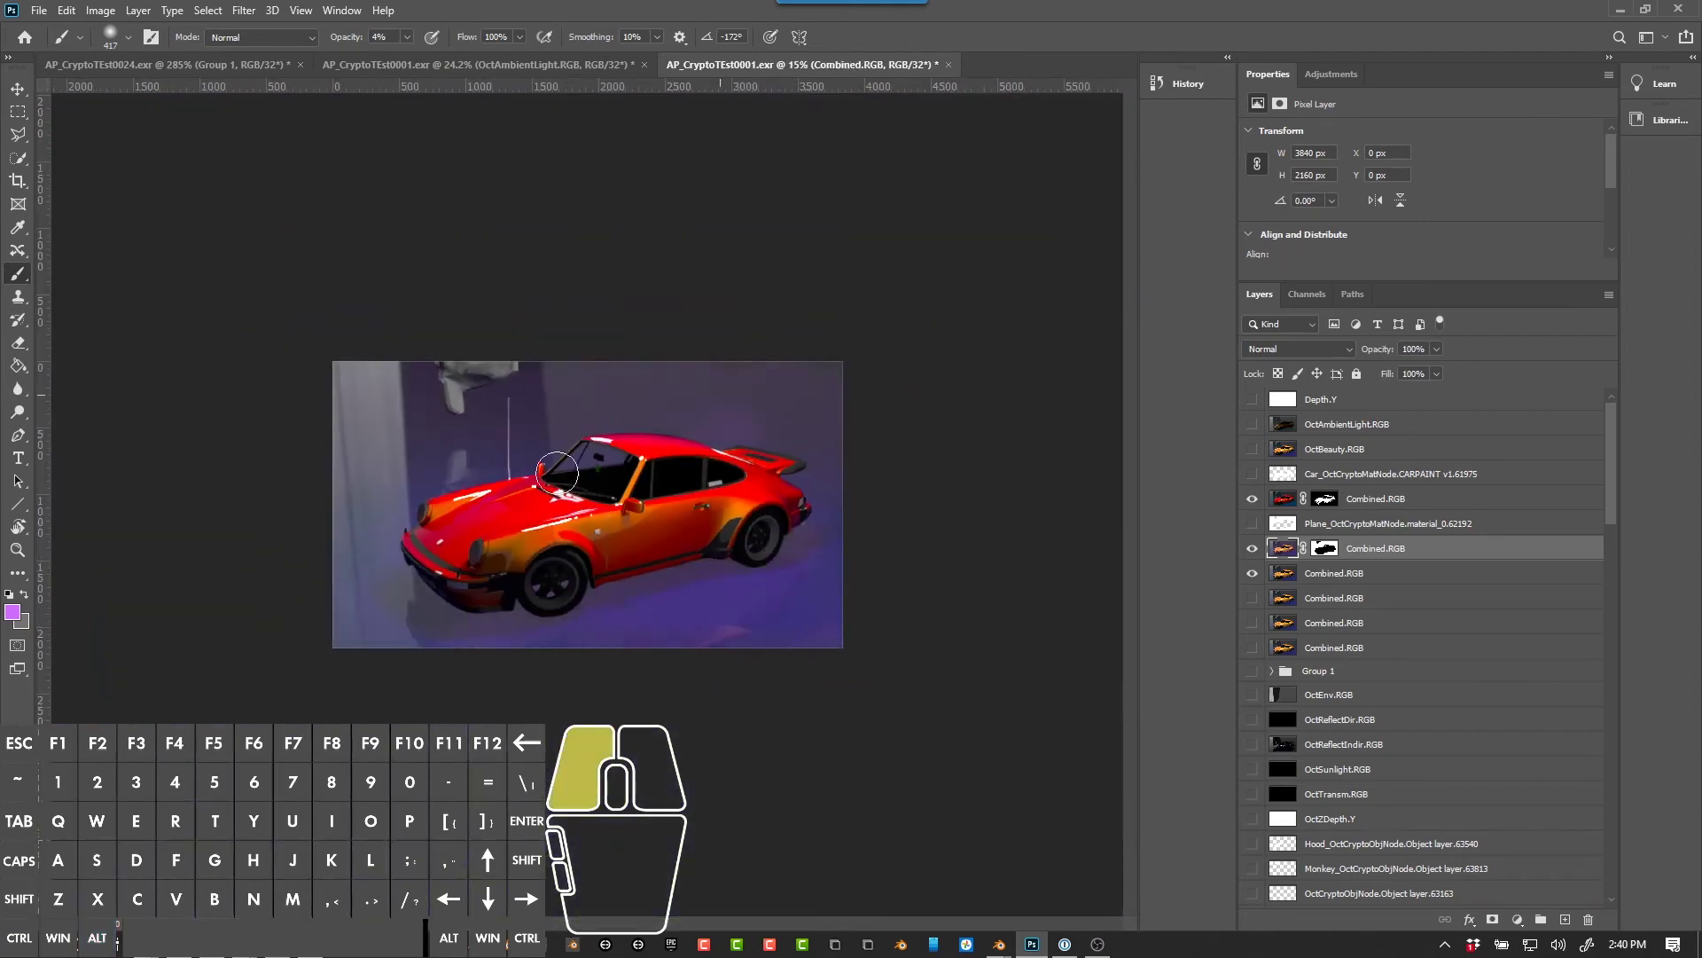
drag(557, 472, 24, 551)
drag(994, 443, 767, 560)
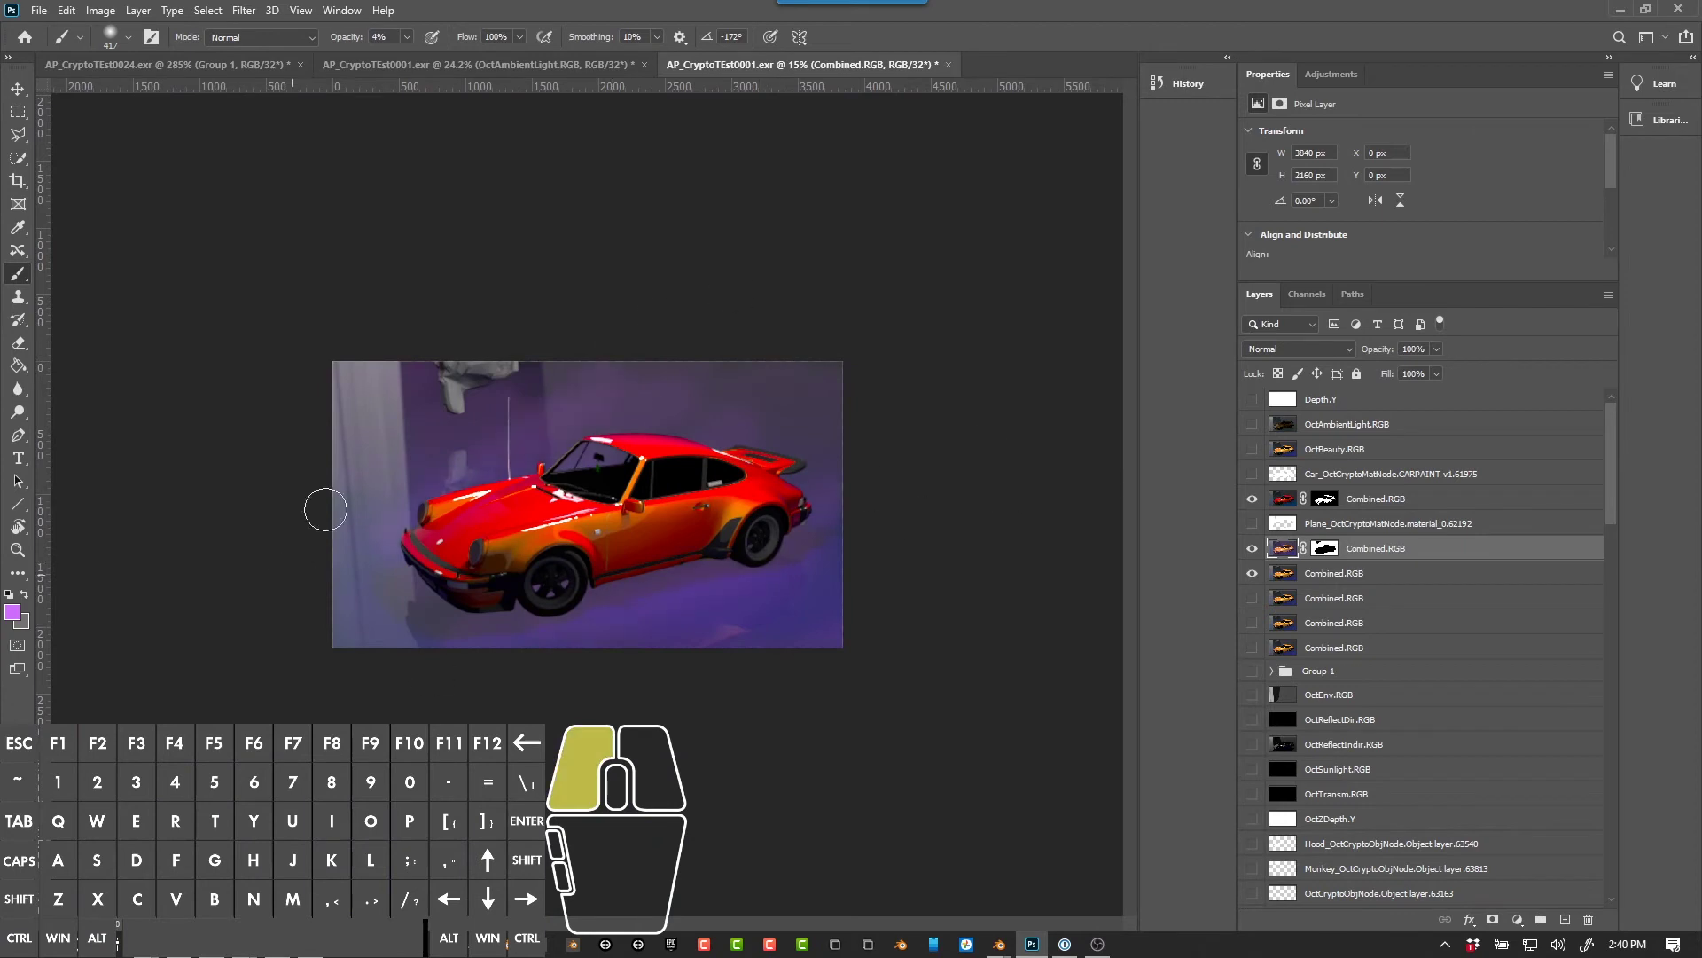
drag(326, 510, 495, 687)
mouse_move(430, 311)
mouse_down()
mouse_move(616, 501)
mouse_move(930, 380)
mouse_move(724, 423)
mouse_move(727, 399)
mouse_move(833, 584)
mouse_move(1006, 628)
mouse_move(943, 748)
mouse_up()
alt+scroll(889, 514, up, 2)
alt+scroll(589, 505, up, 1)
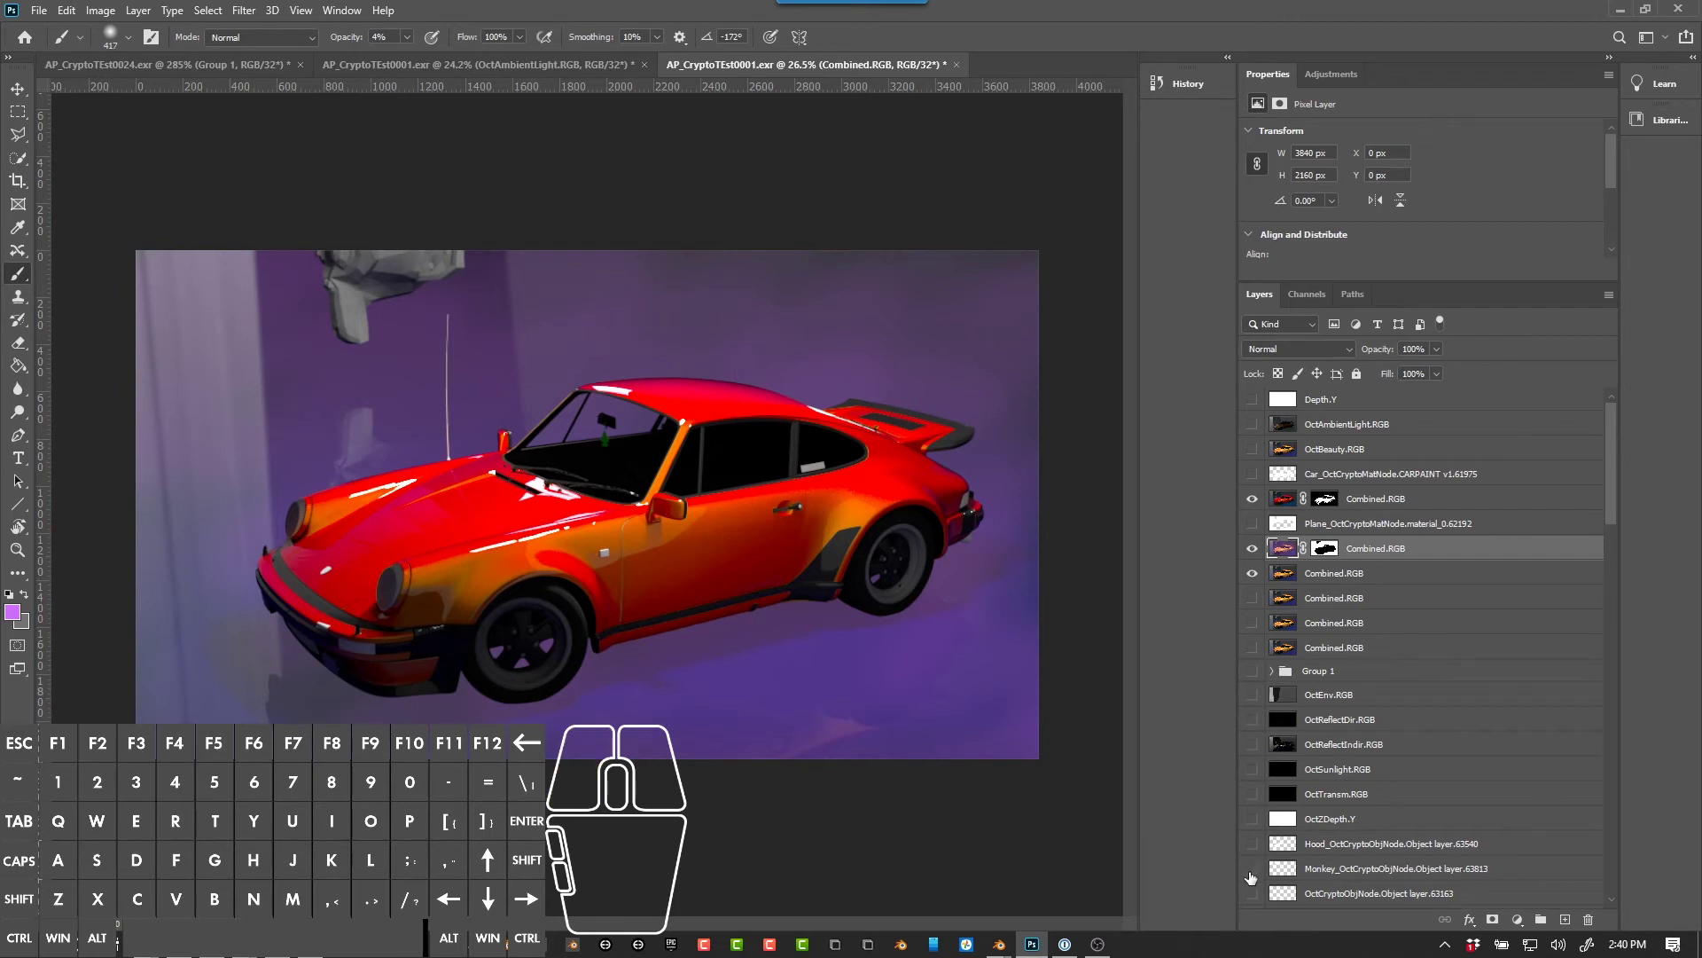
Step: Load the Monkey Cryptomatte layer's outline, add it as a mask to the third Combined.RGB copy, and check that layer in isolation
click(1361, 871)
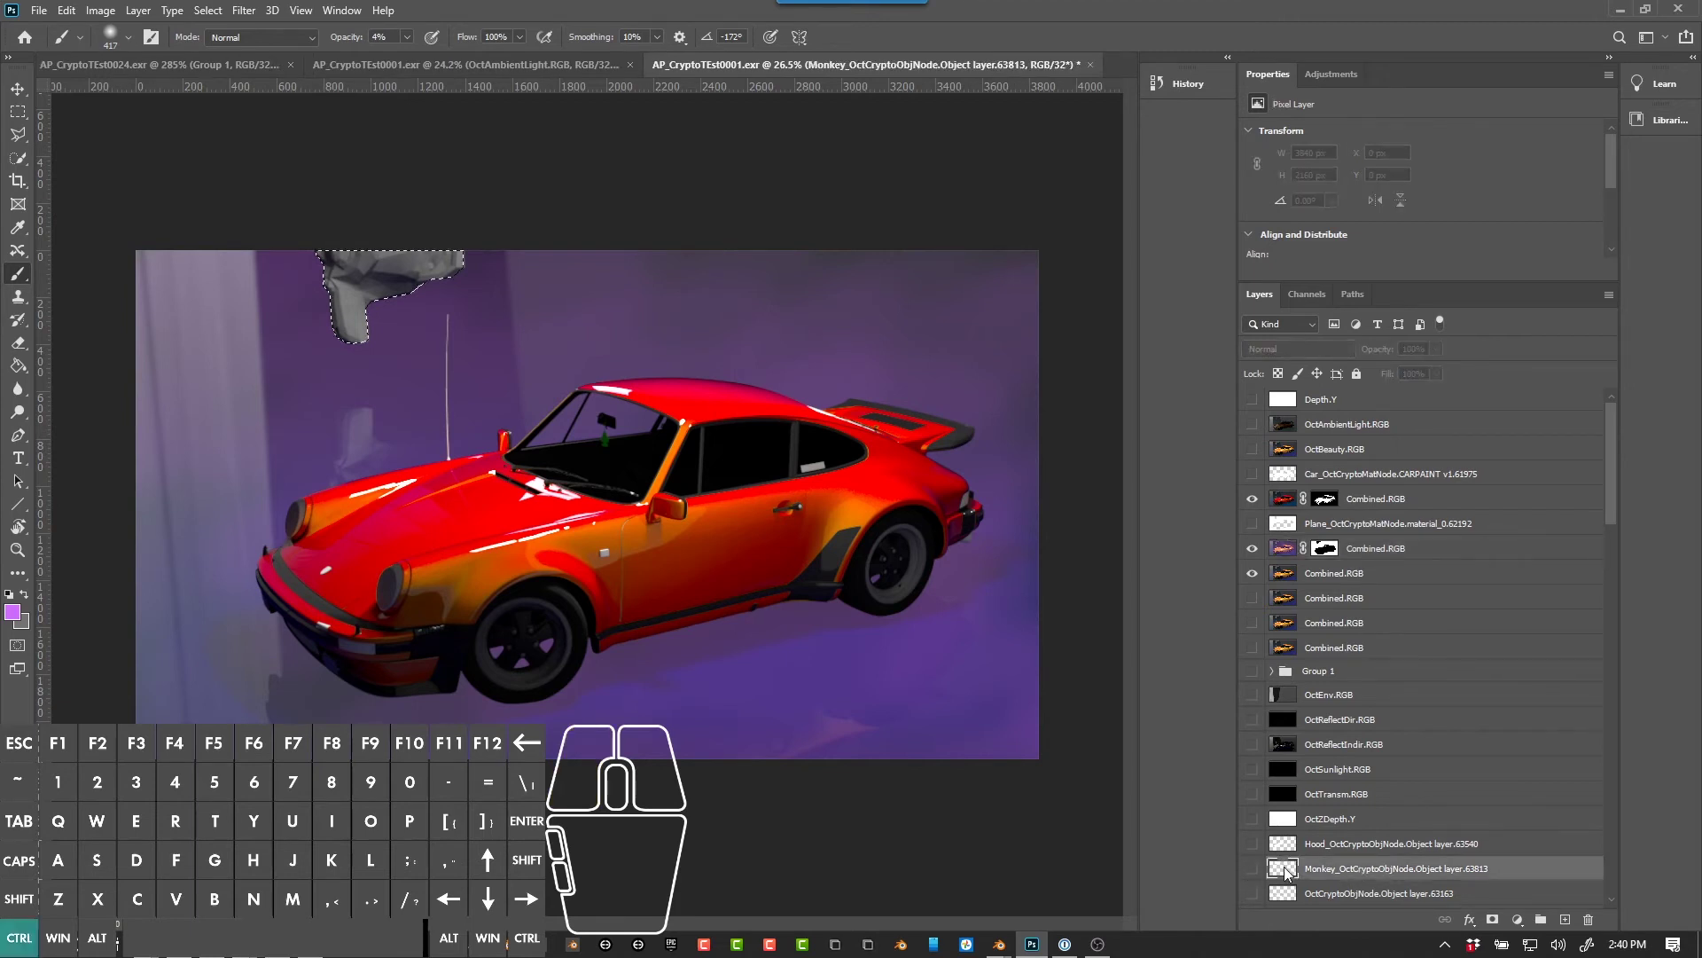
click(1330, 599)
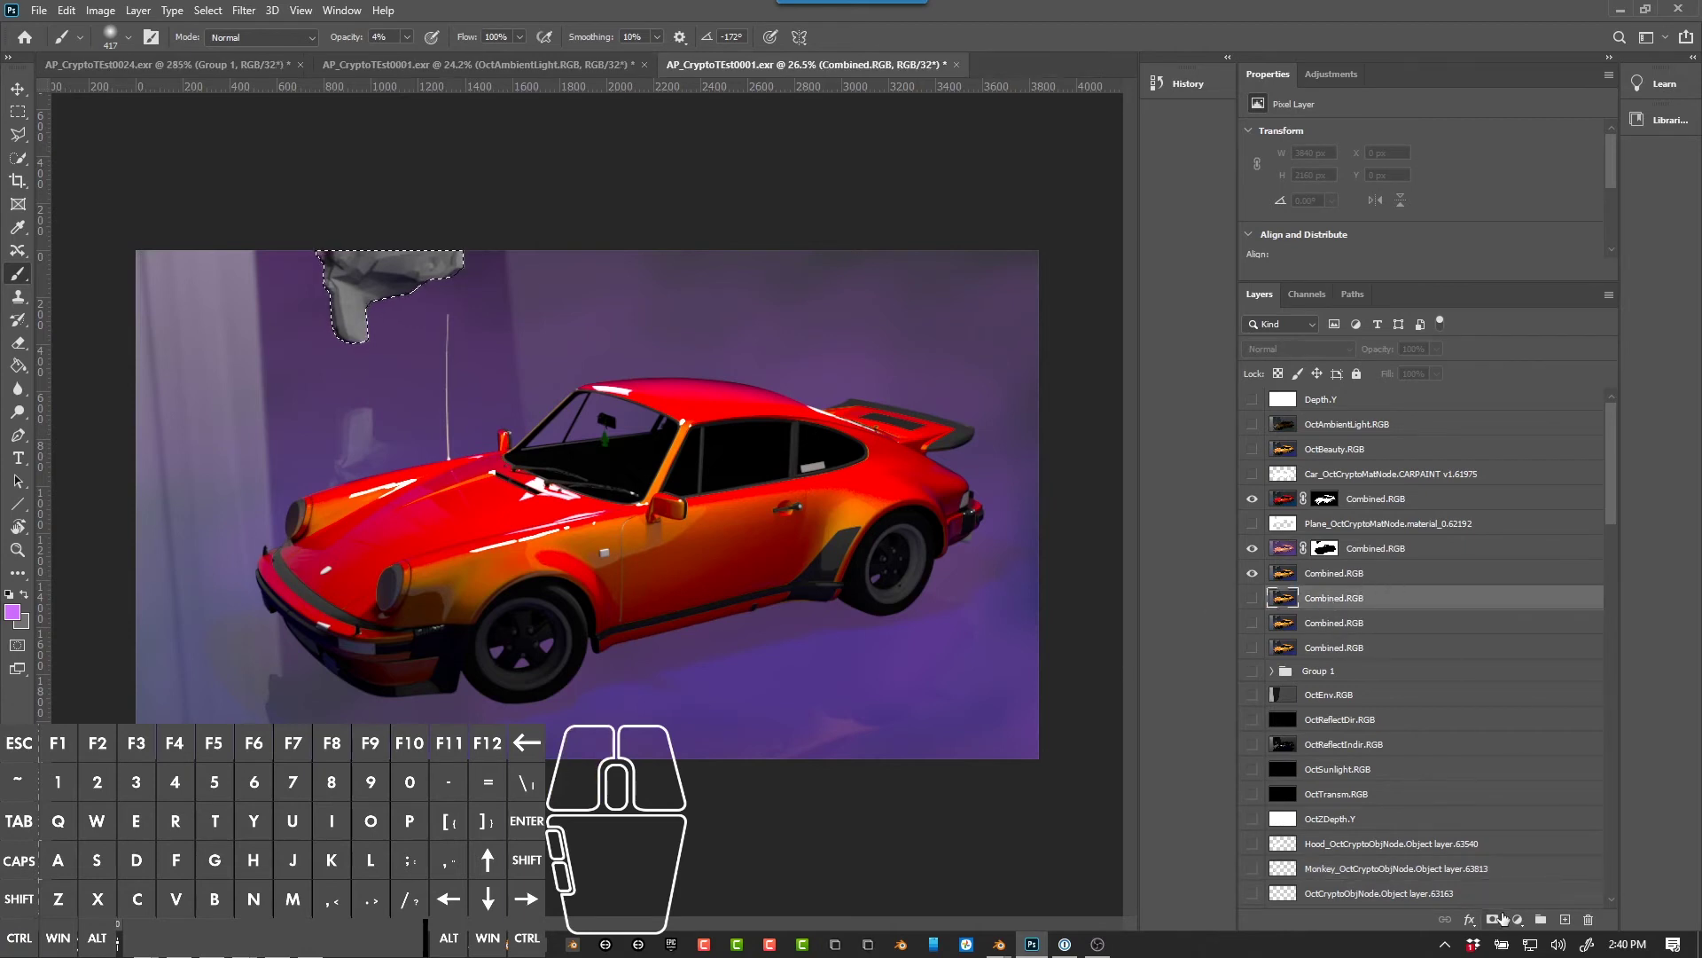
click(1503, 918)
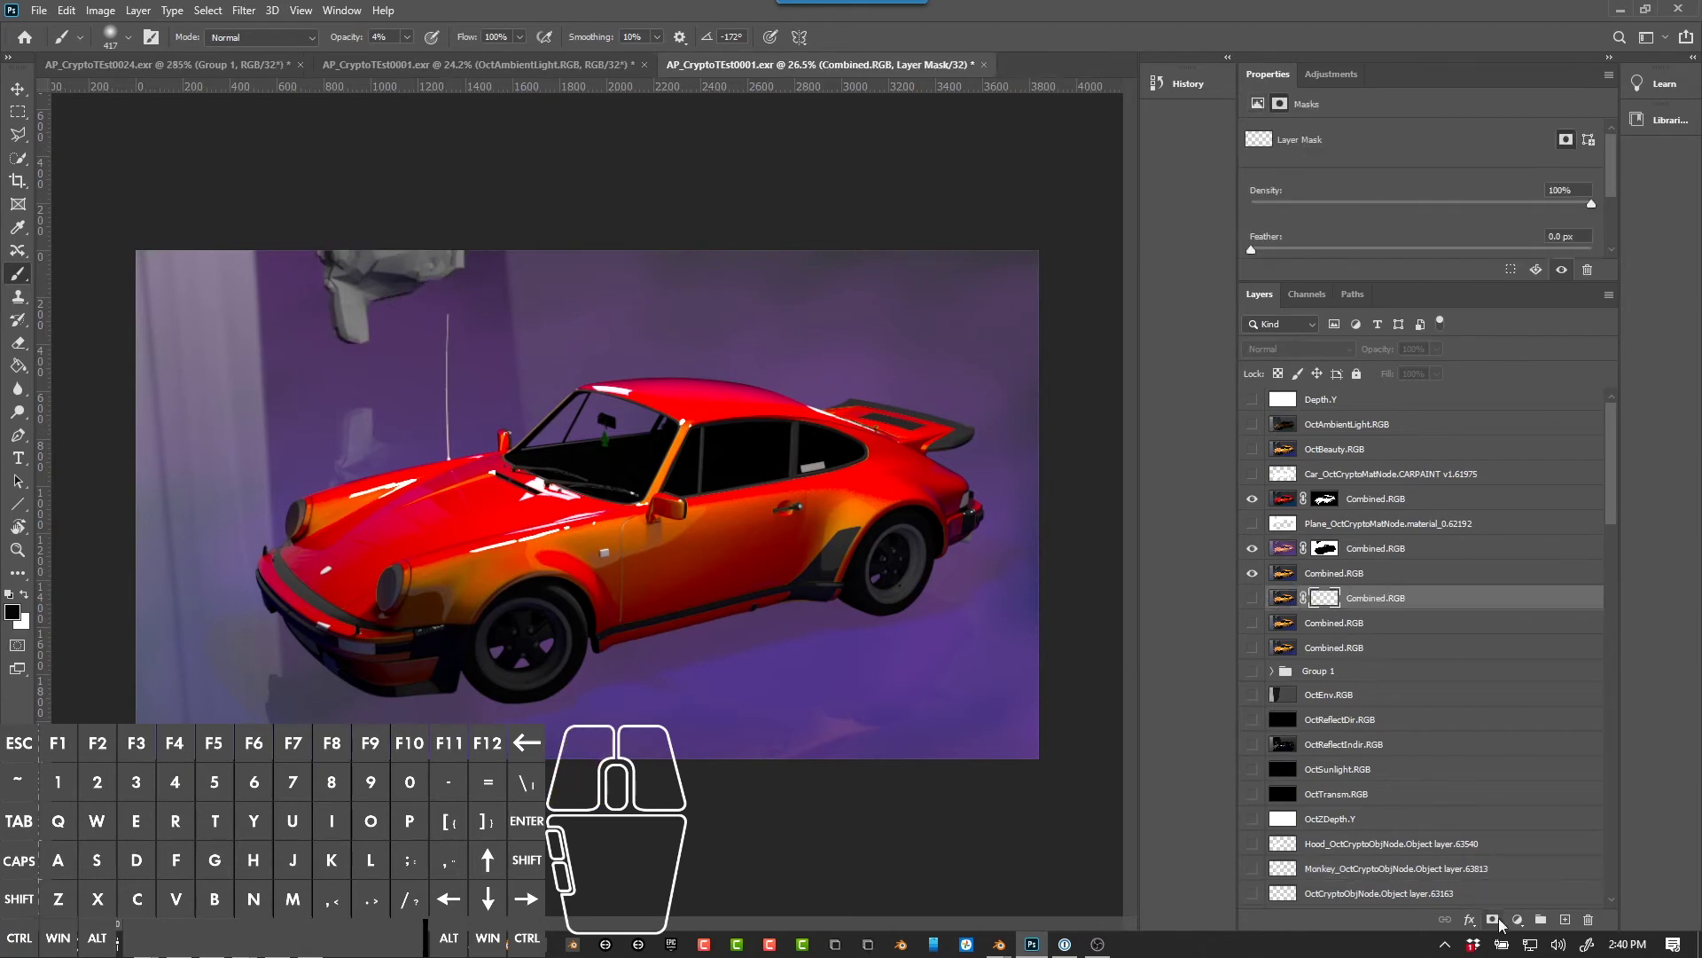
alt+click(1252, 600)
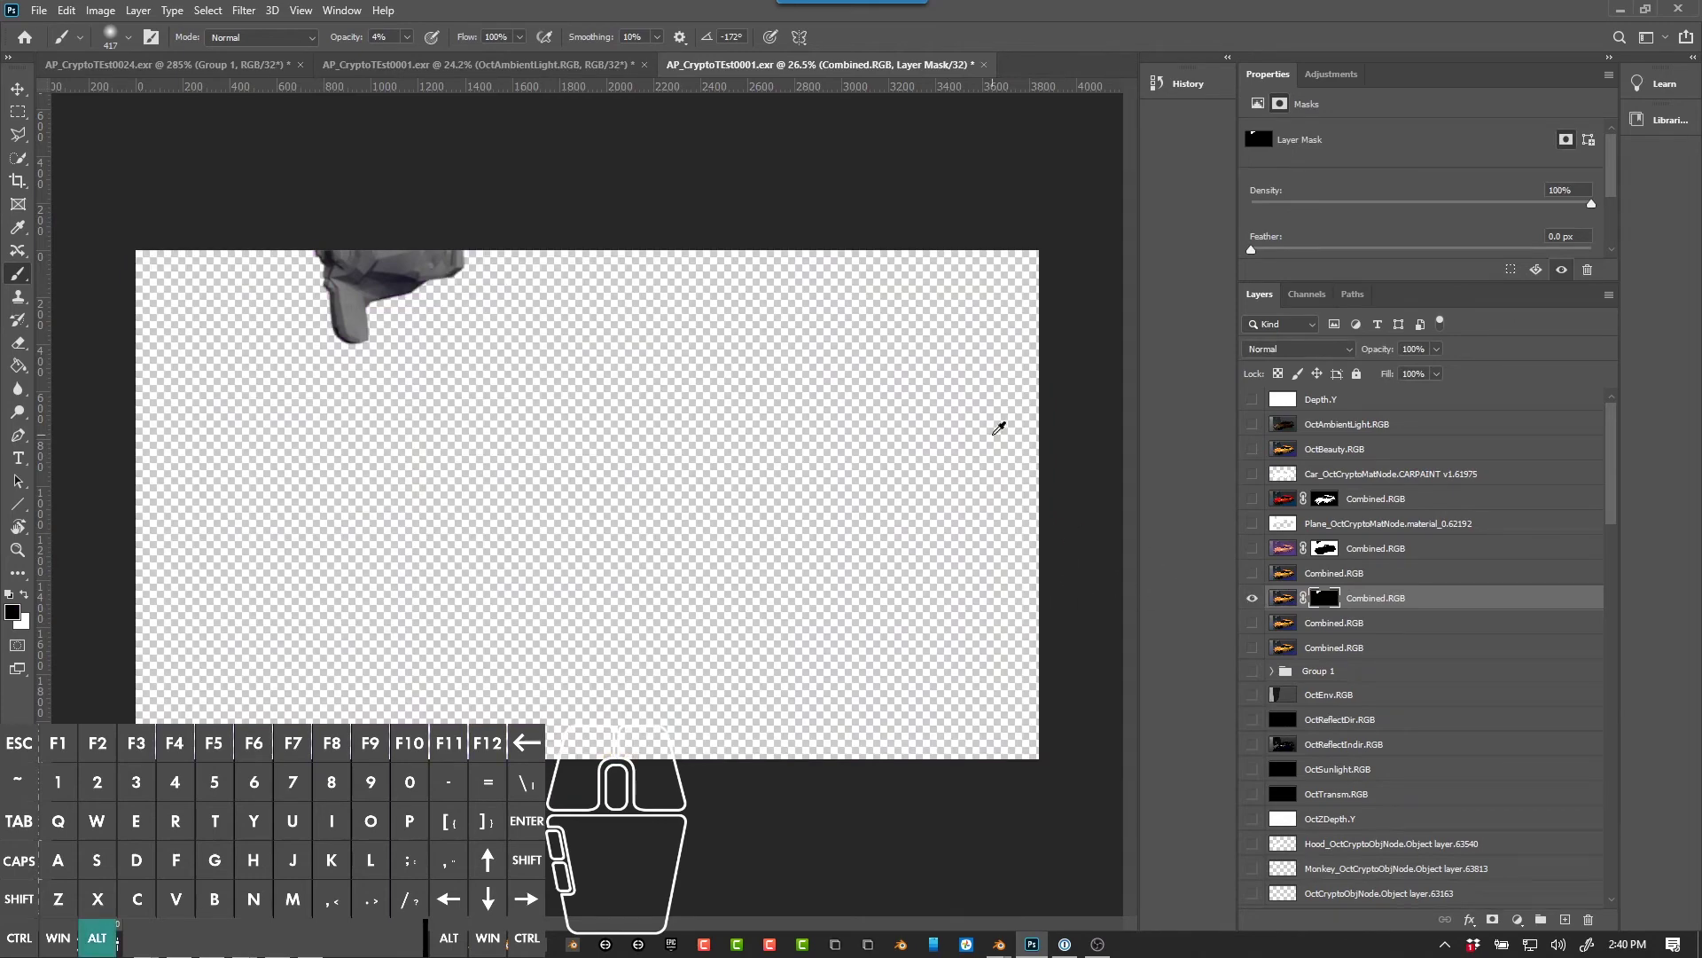
alt+click(1252, 599)
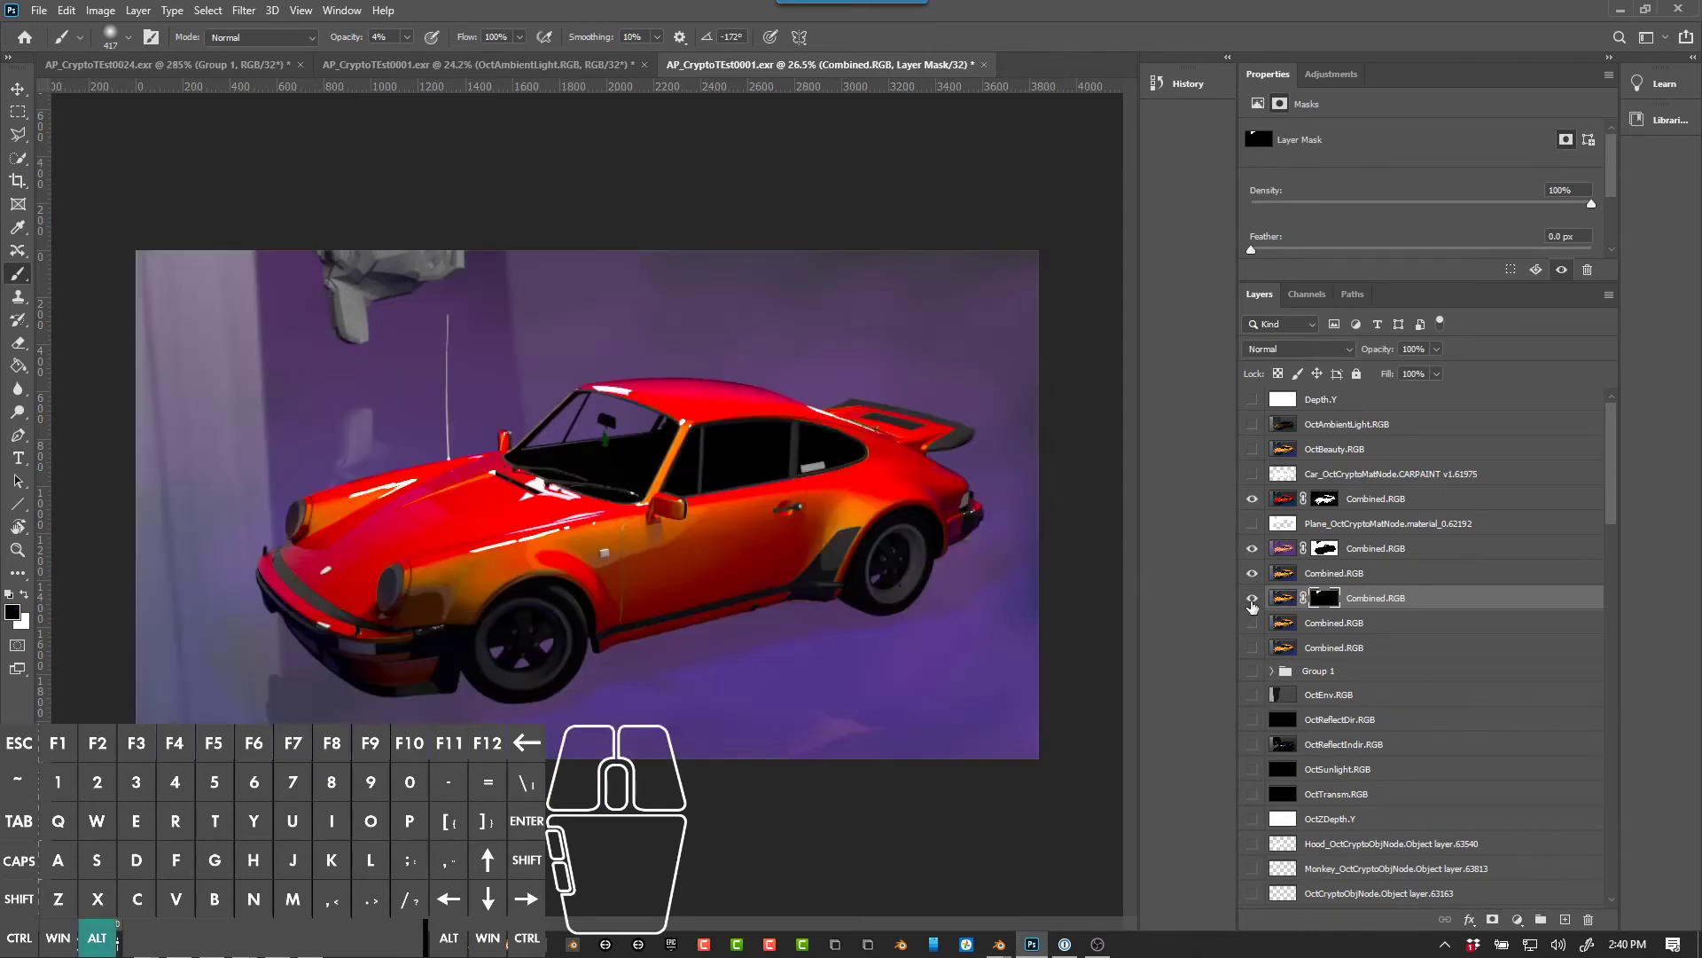
Step: Show only the Monkey_OctCryptoObjNode layer and examine the edges of its white matte up close
alt+click(1252, 600)
click(1252, 599)
click(1253, 868)
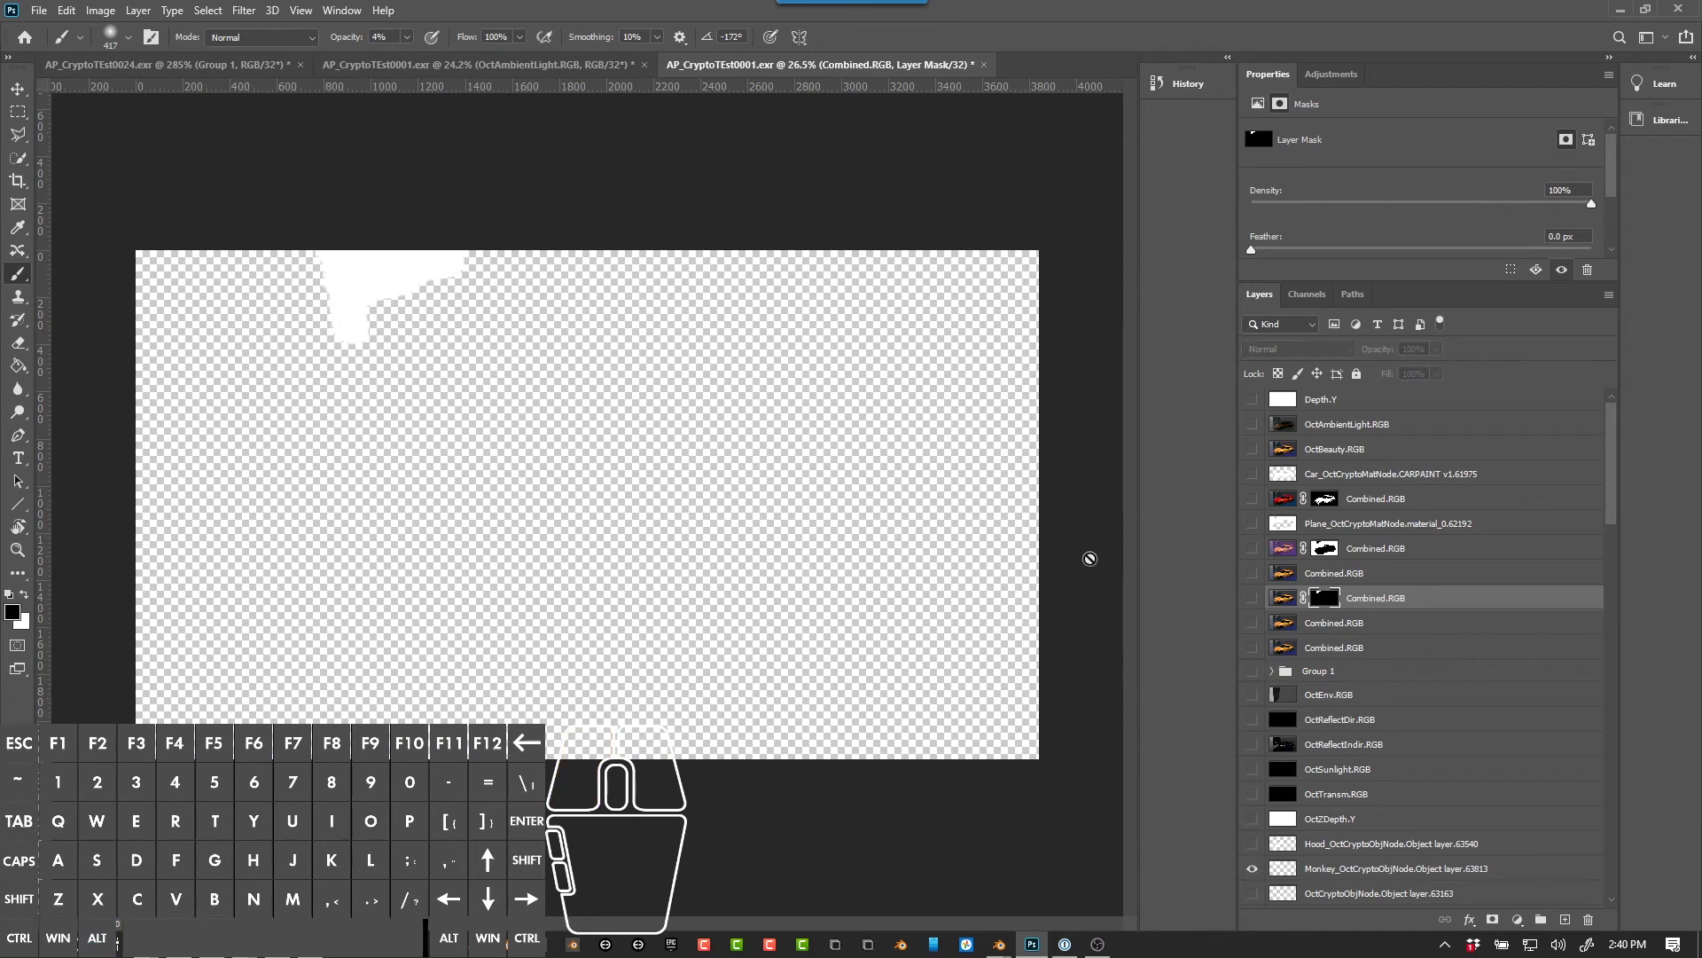
alt+scroll(414, 269, up, 8)
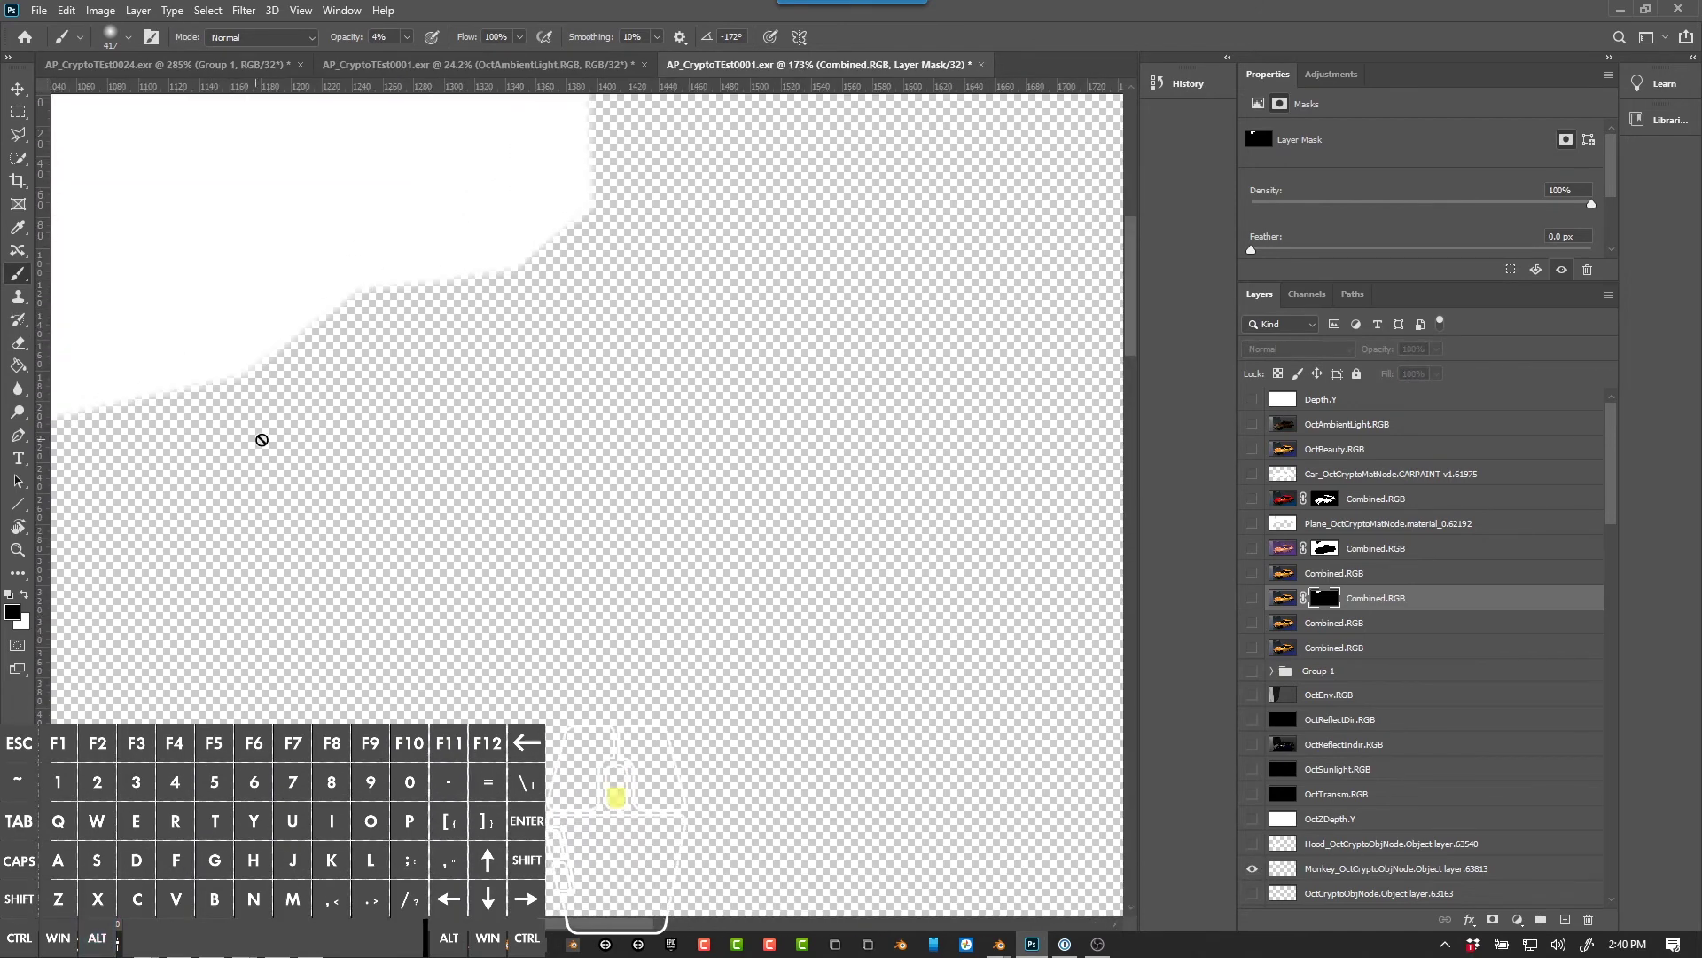
scroll(432, 409, up, 1)
drag(618, 927, 457, 926)
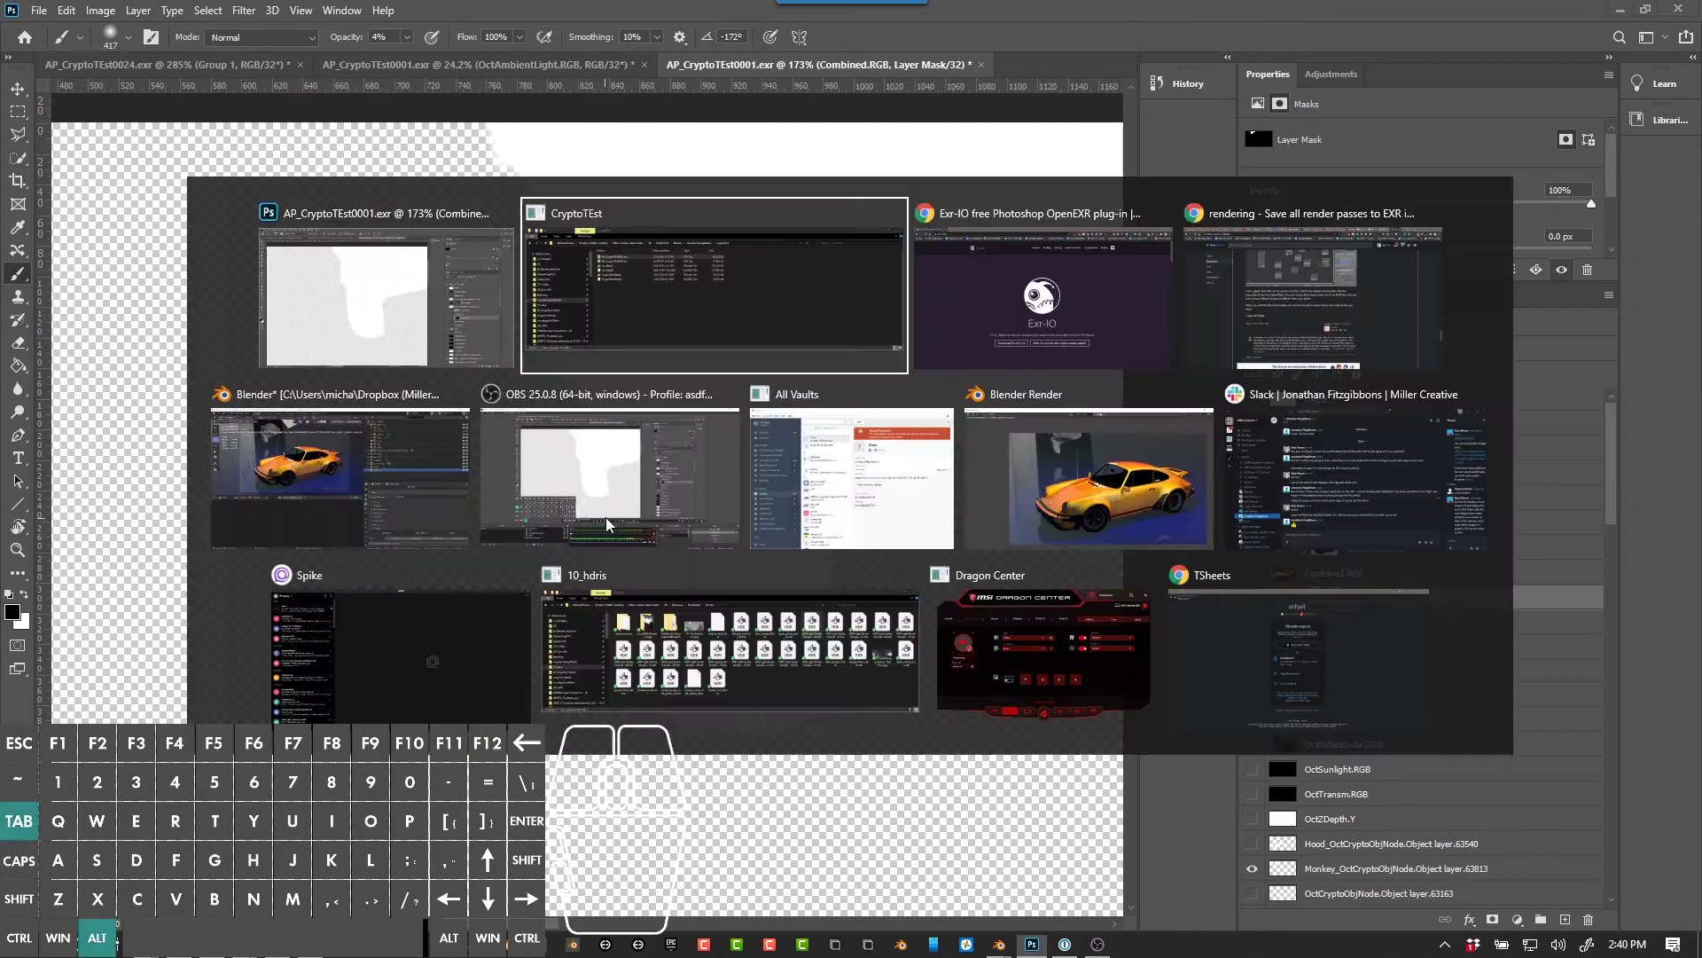
Step: Switch to Blender, examine the edges of the Suzanne model in the rendered camera view, and return to Photoshop
key(alt+Tab)
key(alt+Tab)
key(alt+Tab)
key(alt+Tab)
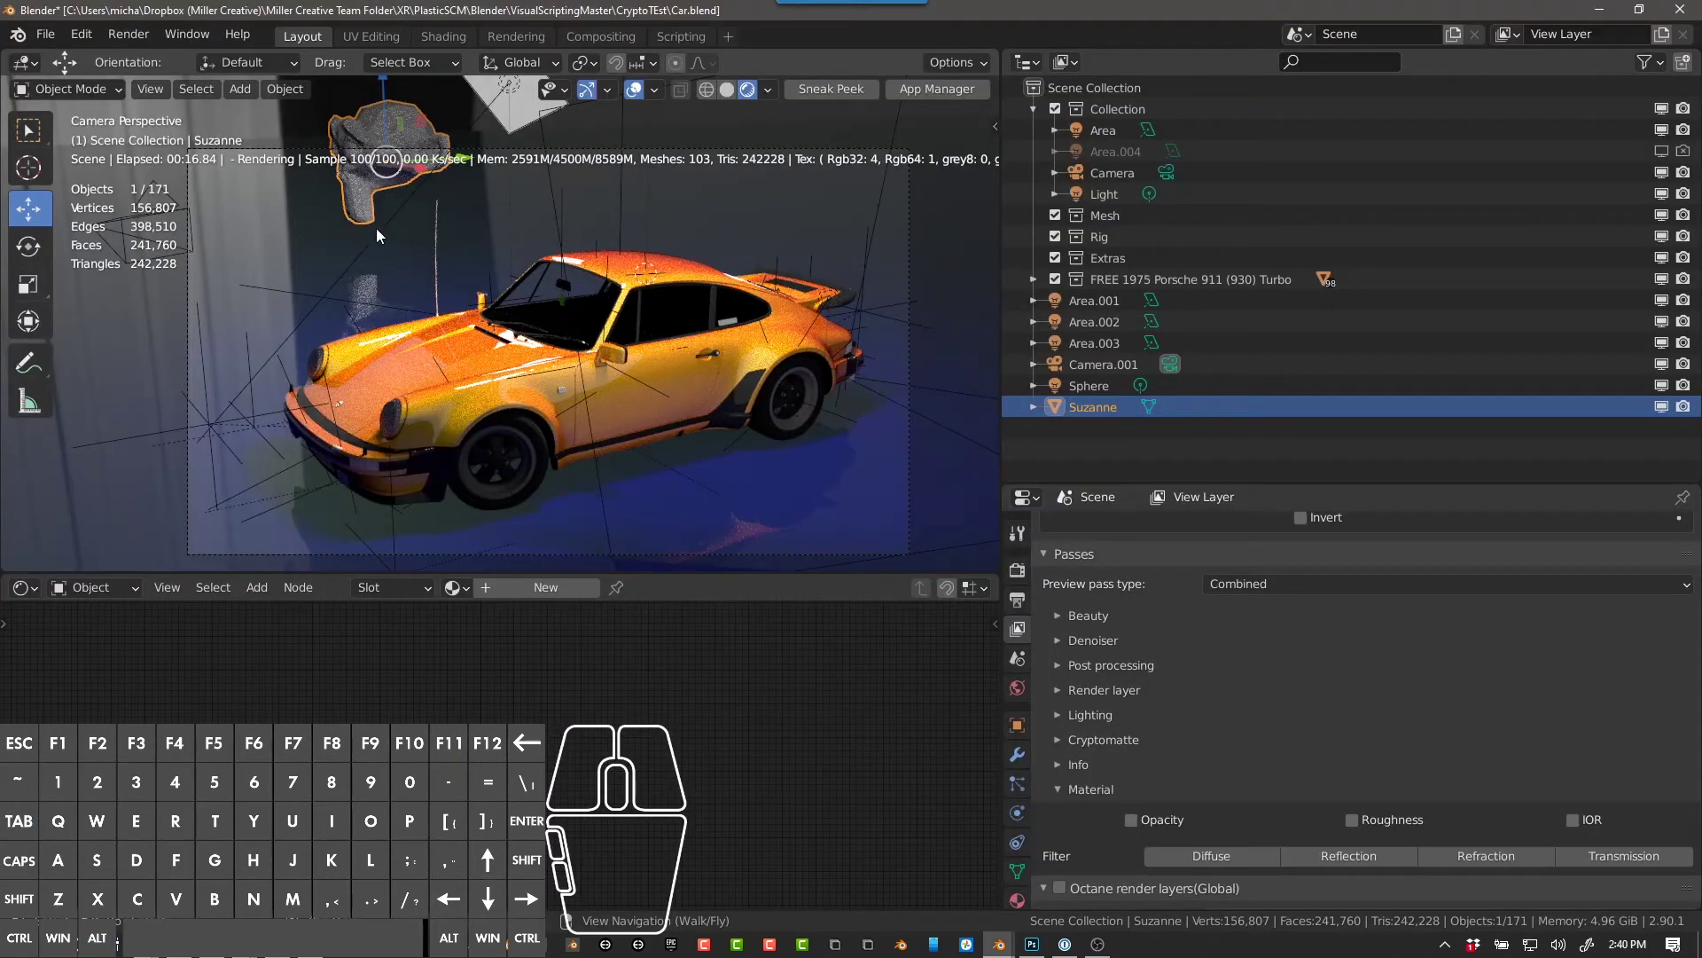
scroll(348, 184, up, 6)
scroll(454, 250, down, 2)
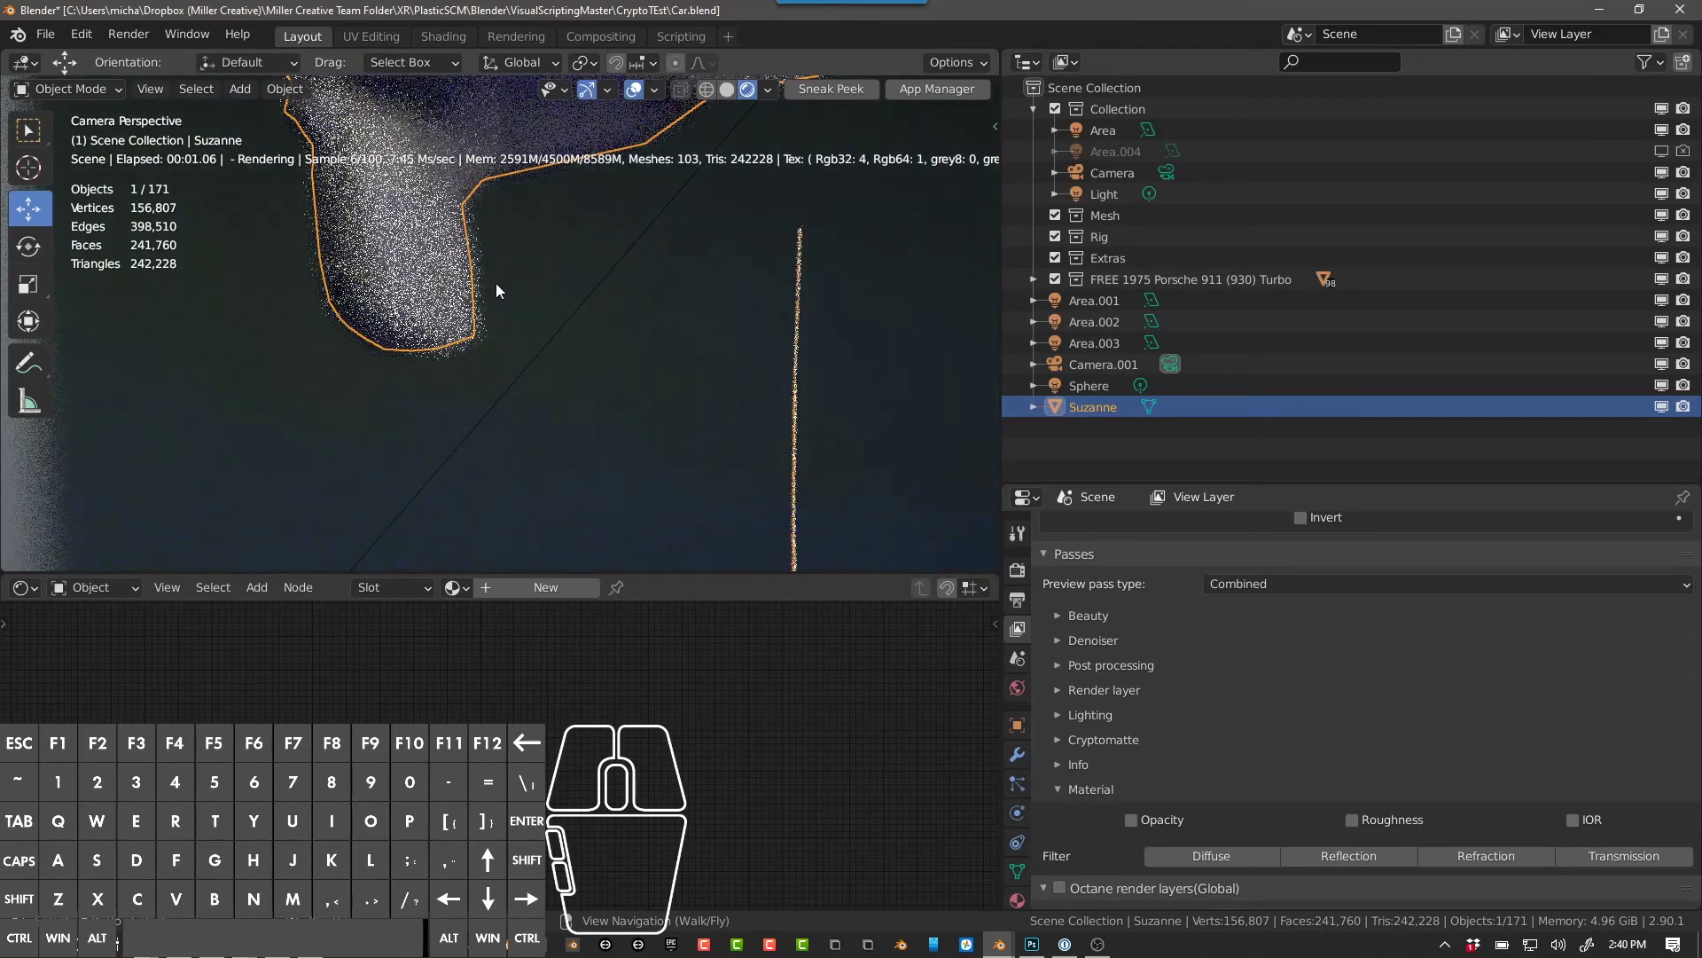
key(alt+Tab)
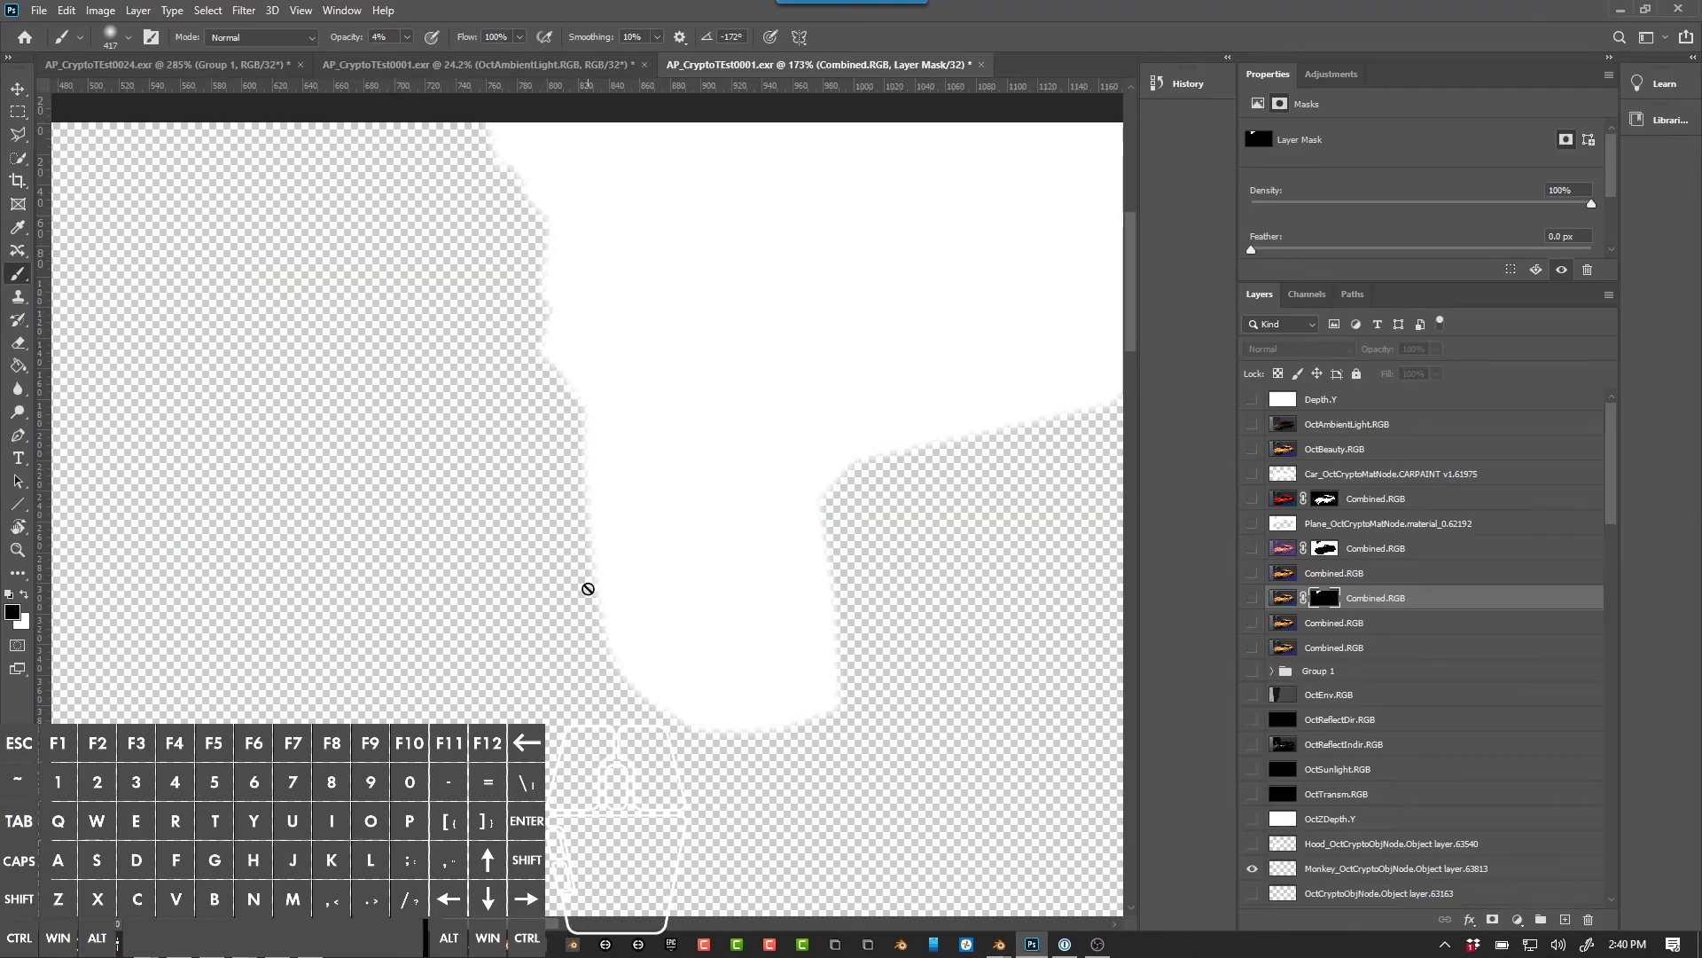
Step: Show the Hood_OctCryptoObjNode layer together with the Monkey layer and examine the hood's matte shape
alt+scroll(931, 627, down, 4)
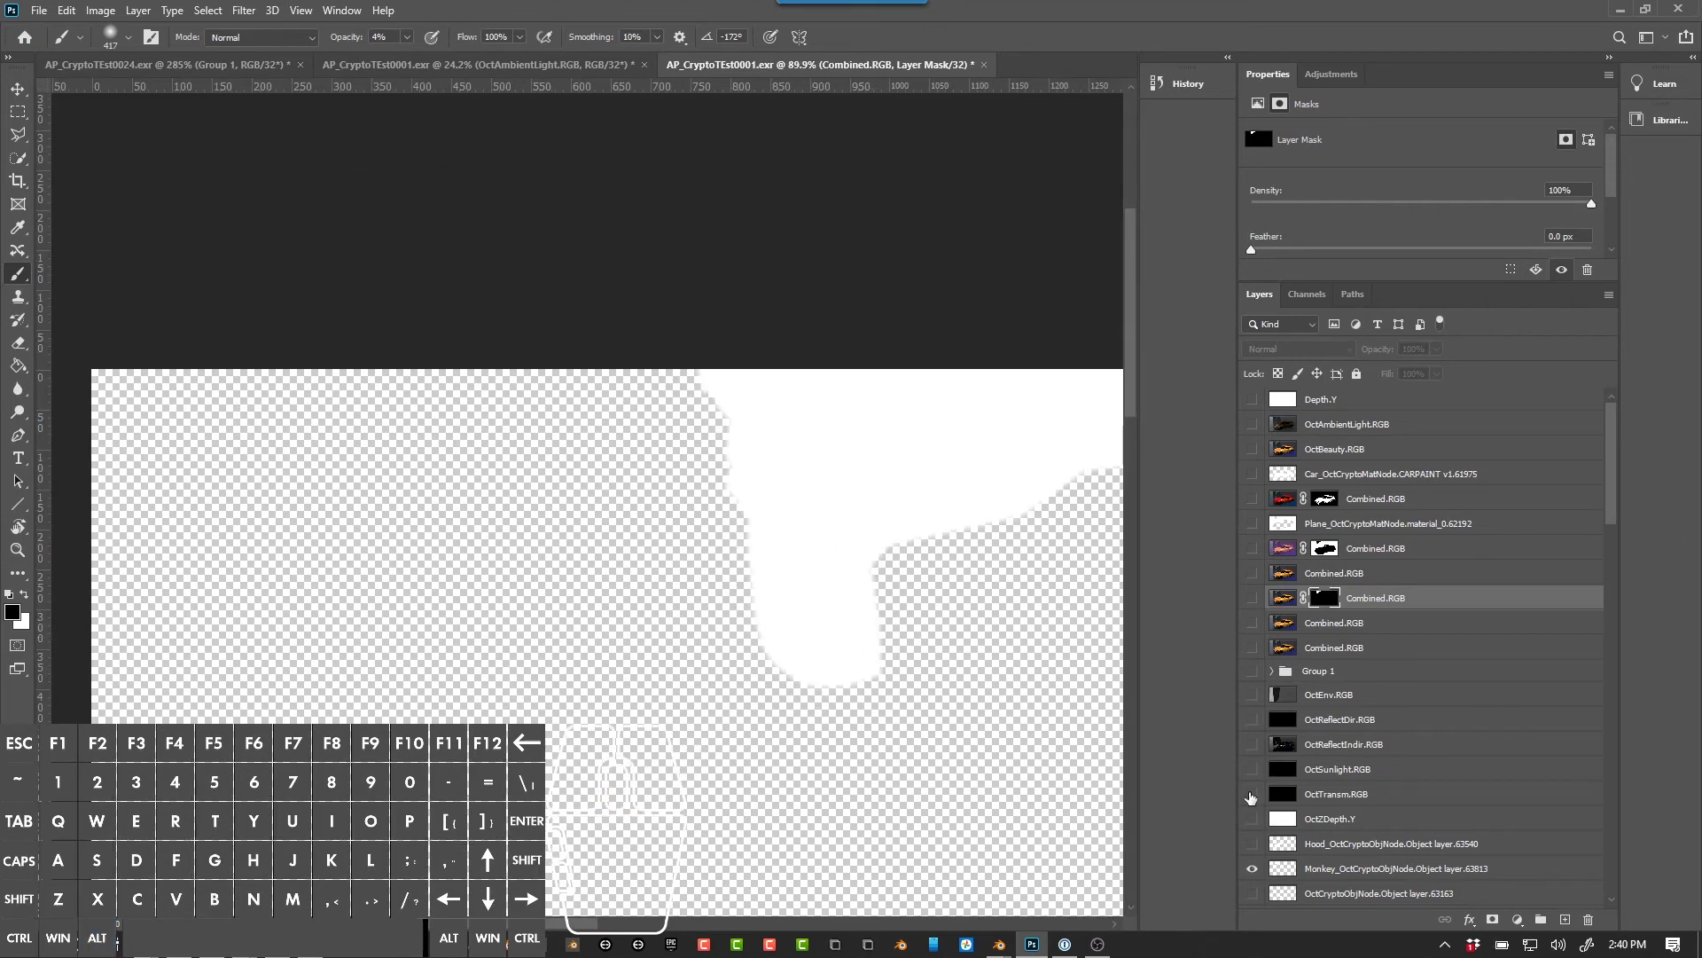
click(1253, 844)
drag(1135, 417, 1134, 554)
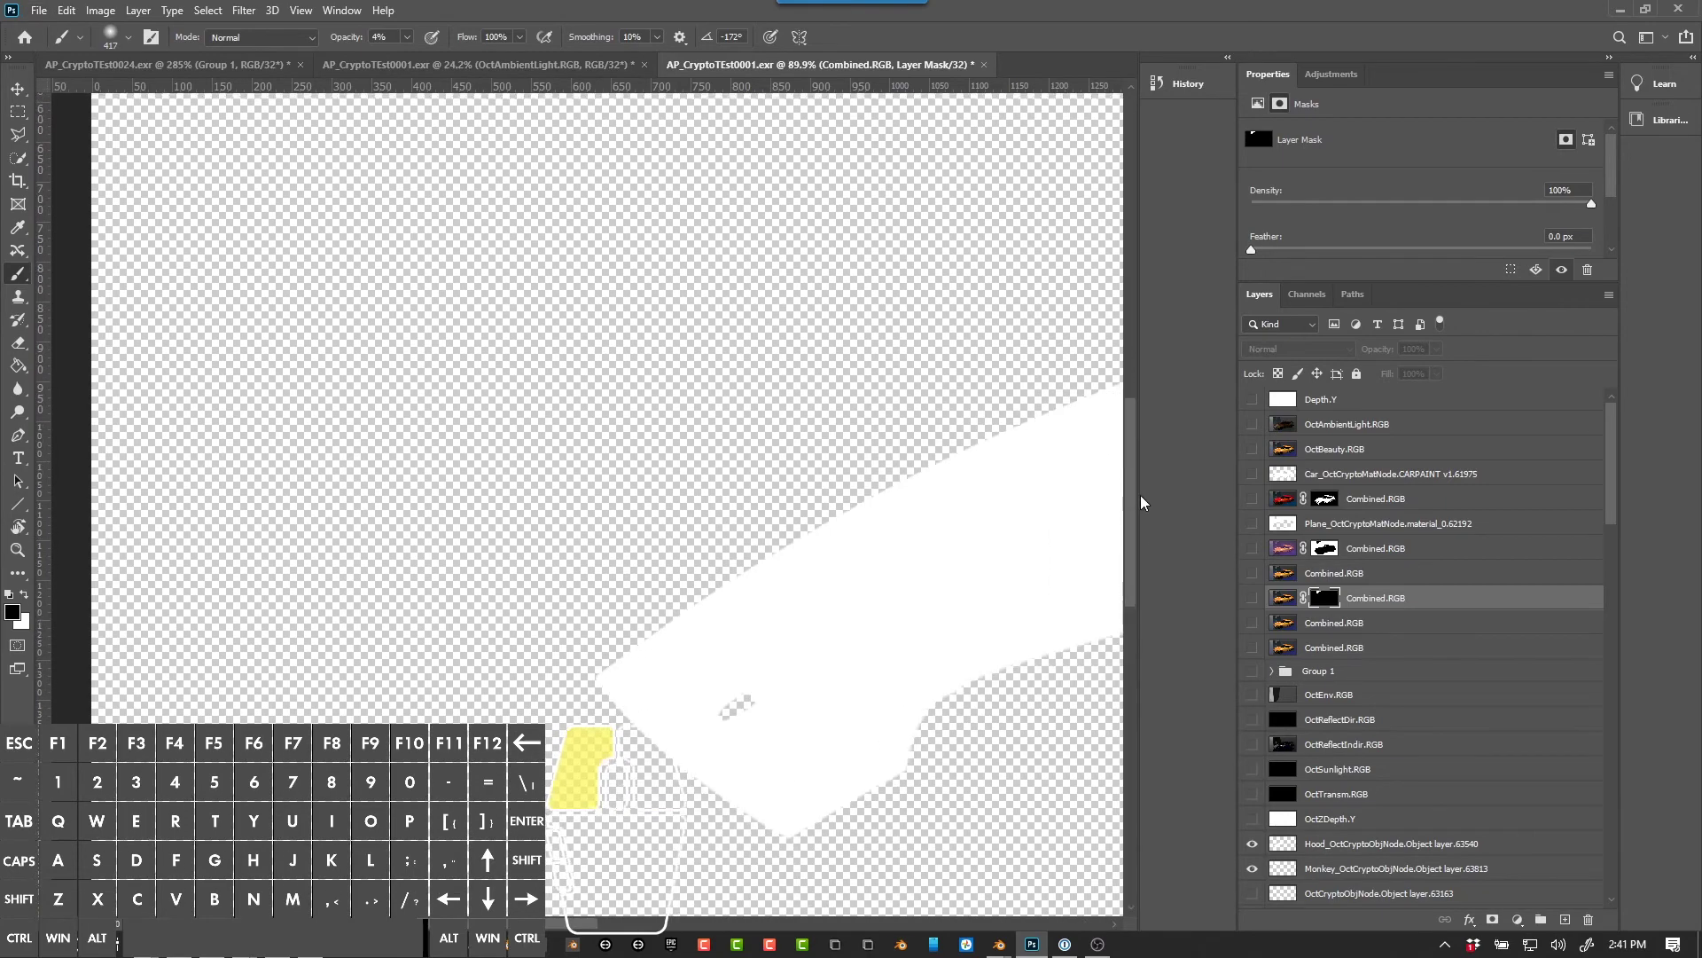
Step: Show the purple backdrop, red car, monkey-masked and unmasked Combined.RGB layers together and examine the composite around the monkey
drag(1135, 495, 1146, 374)
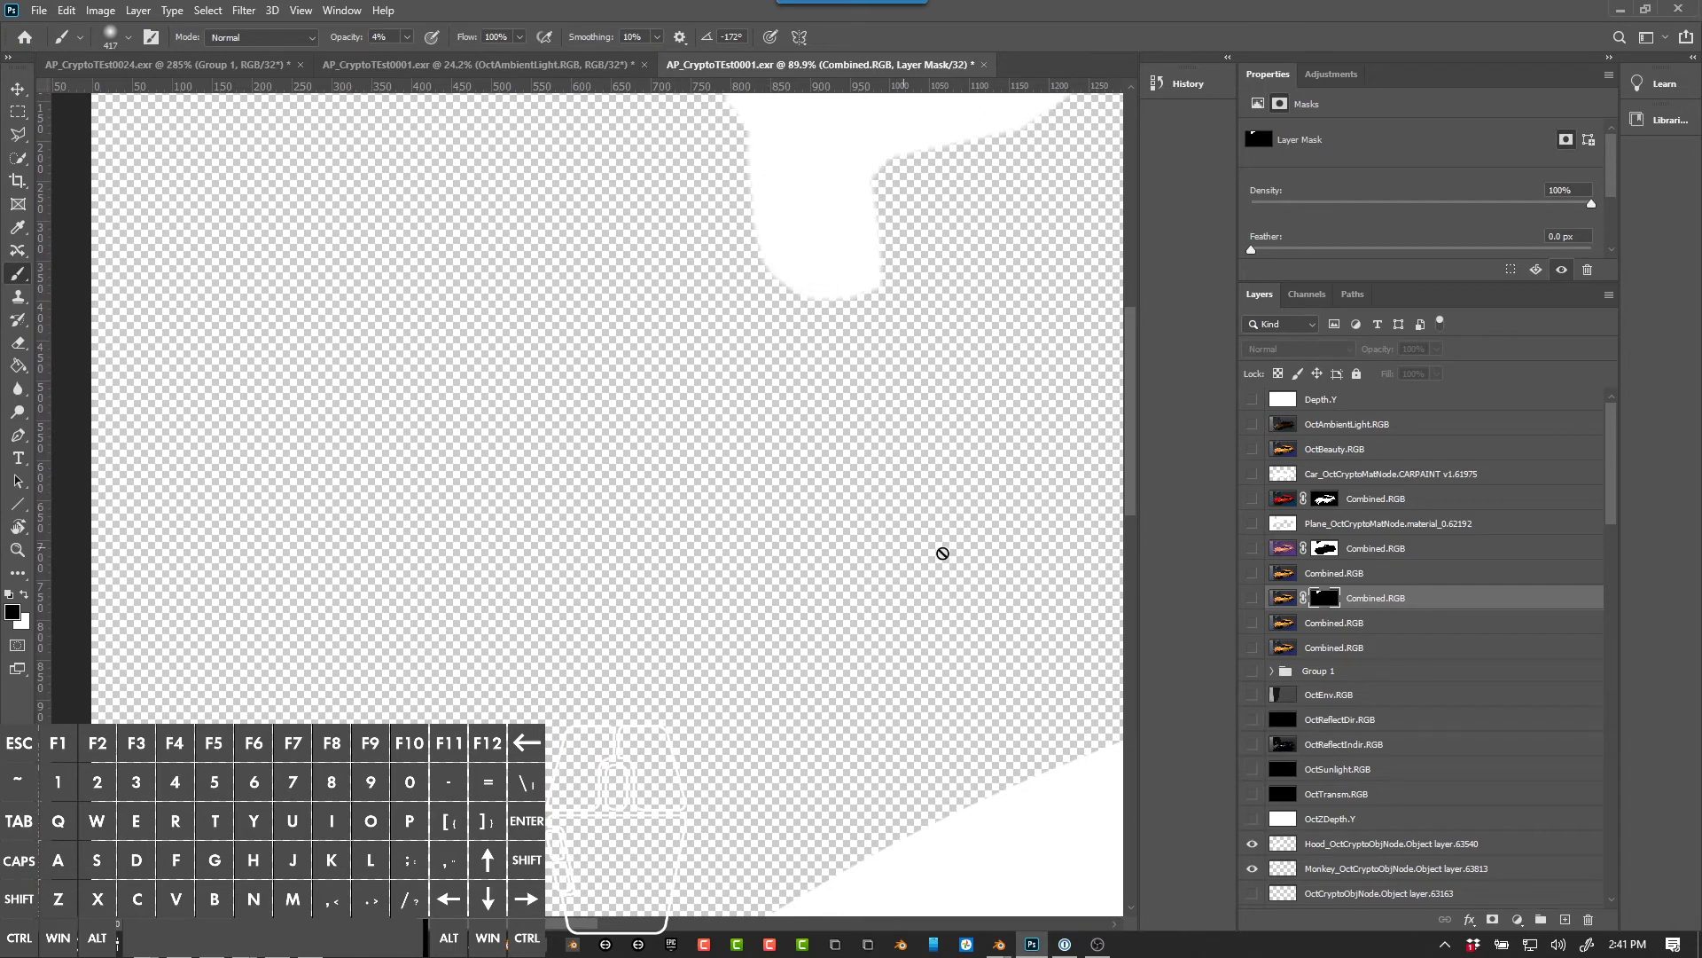
click(1253, 548)
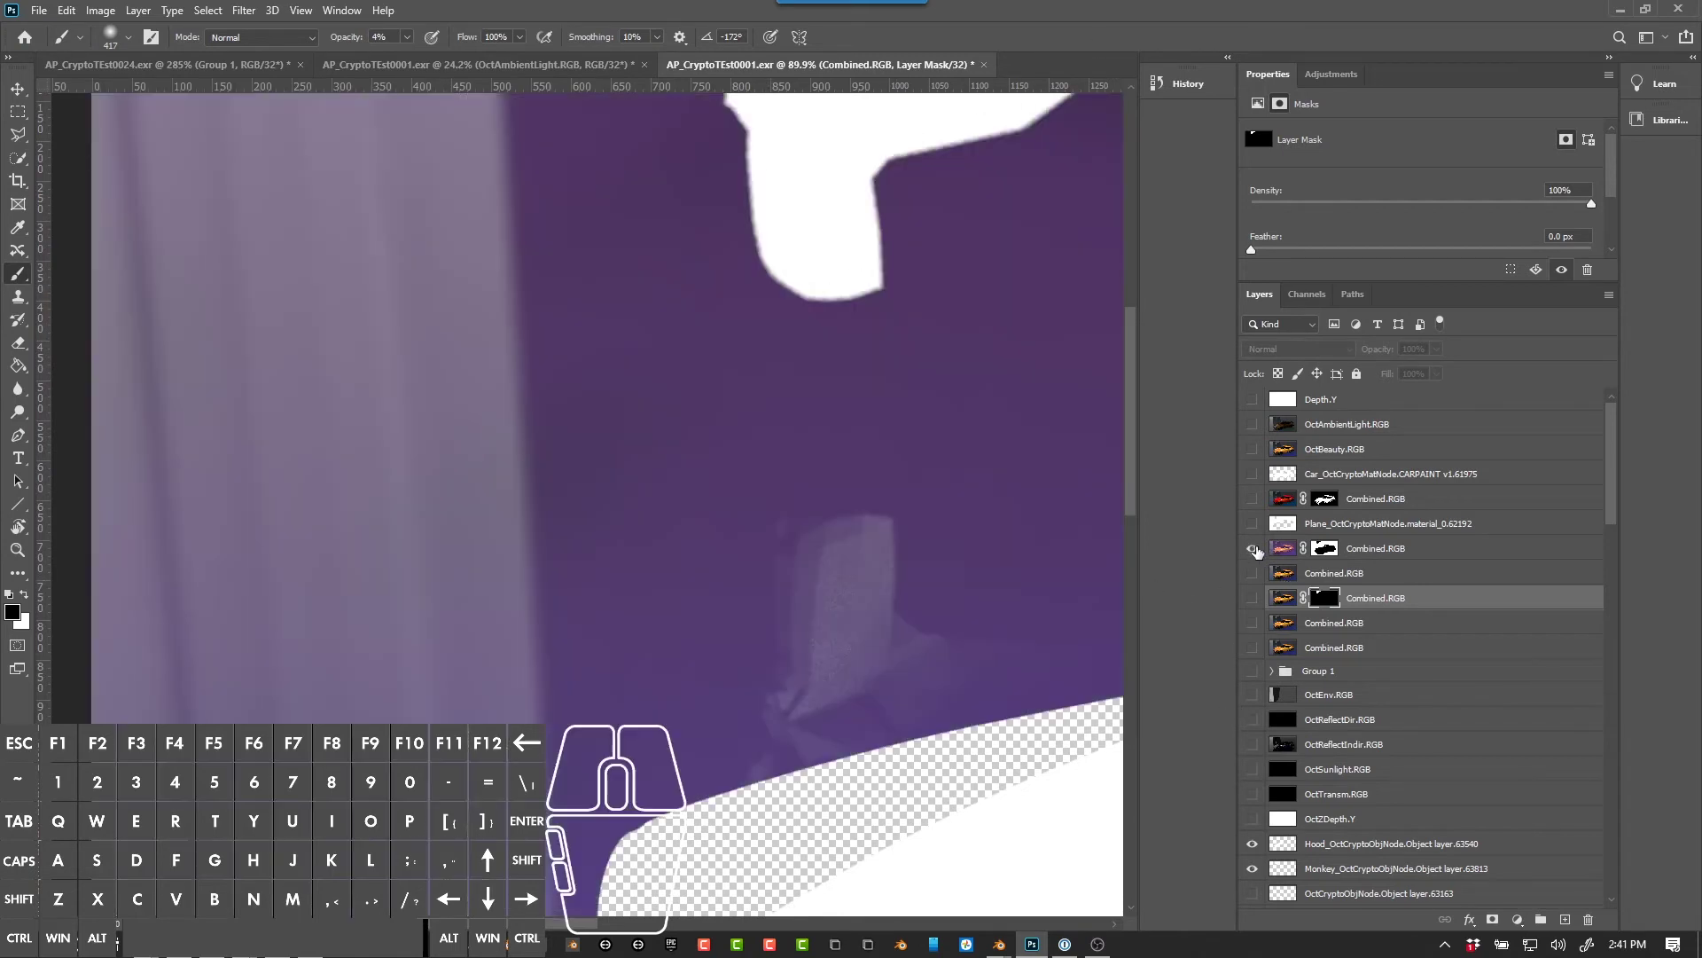
click(1253, 498)
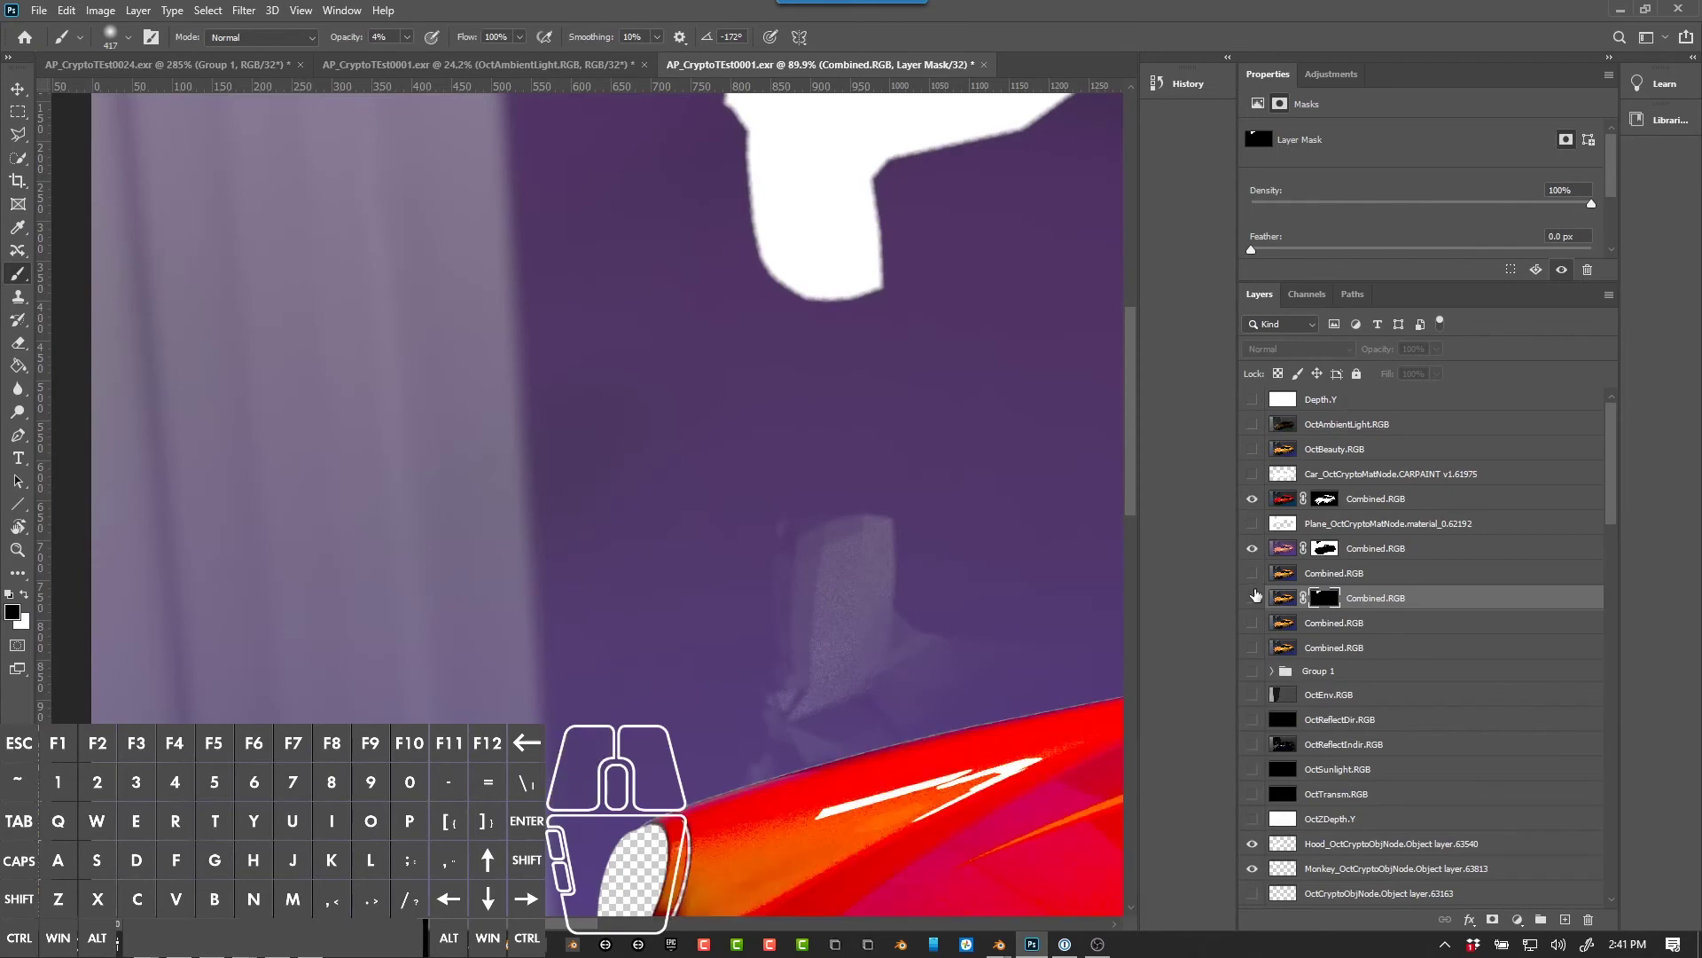
click(1253, 598)
scroll(1256, 595, down, 1)
scroll(949, 499, down, 3)
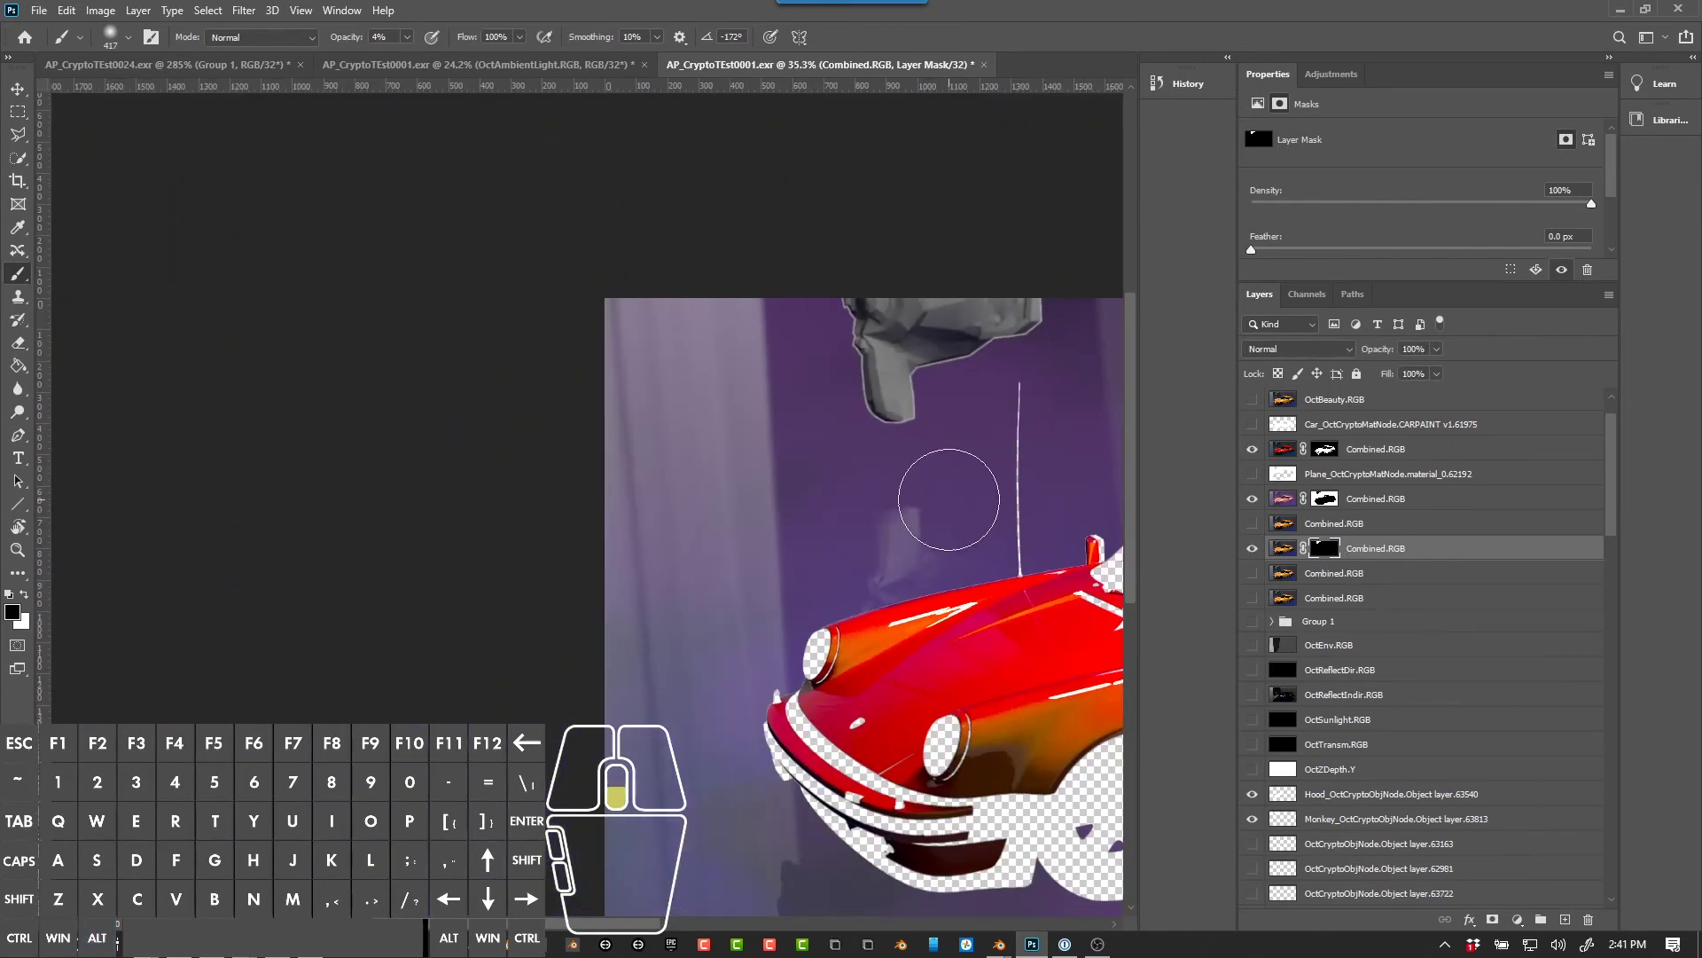
scroll(948, 499, down, 2)
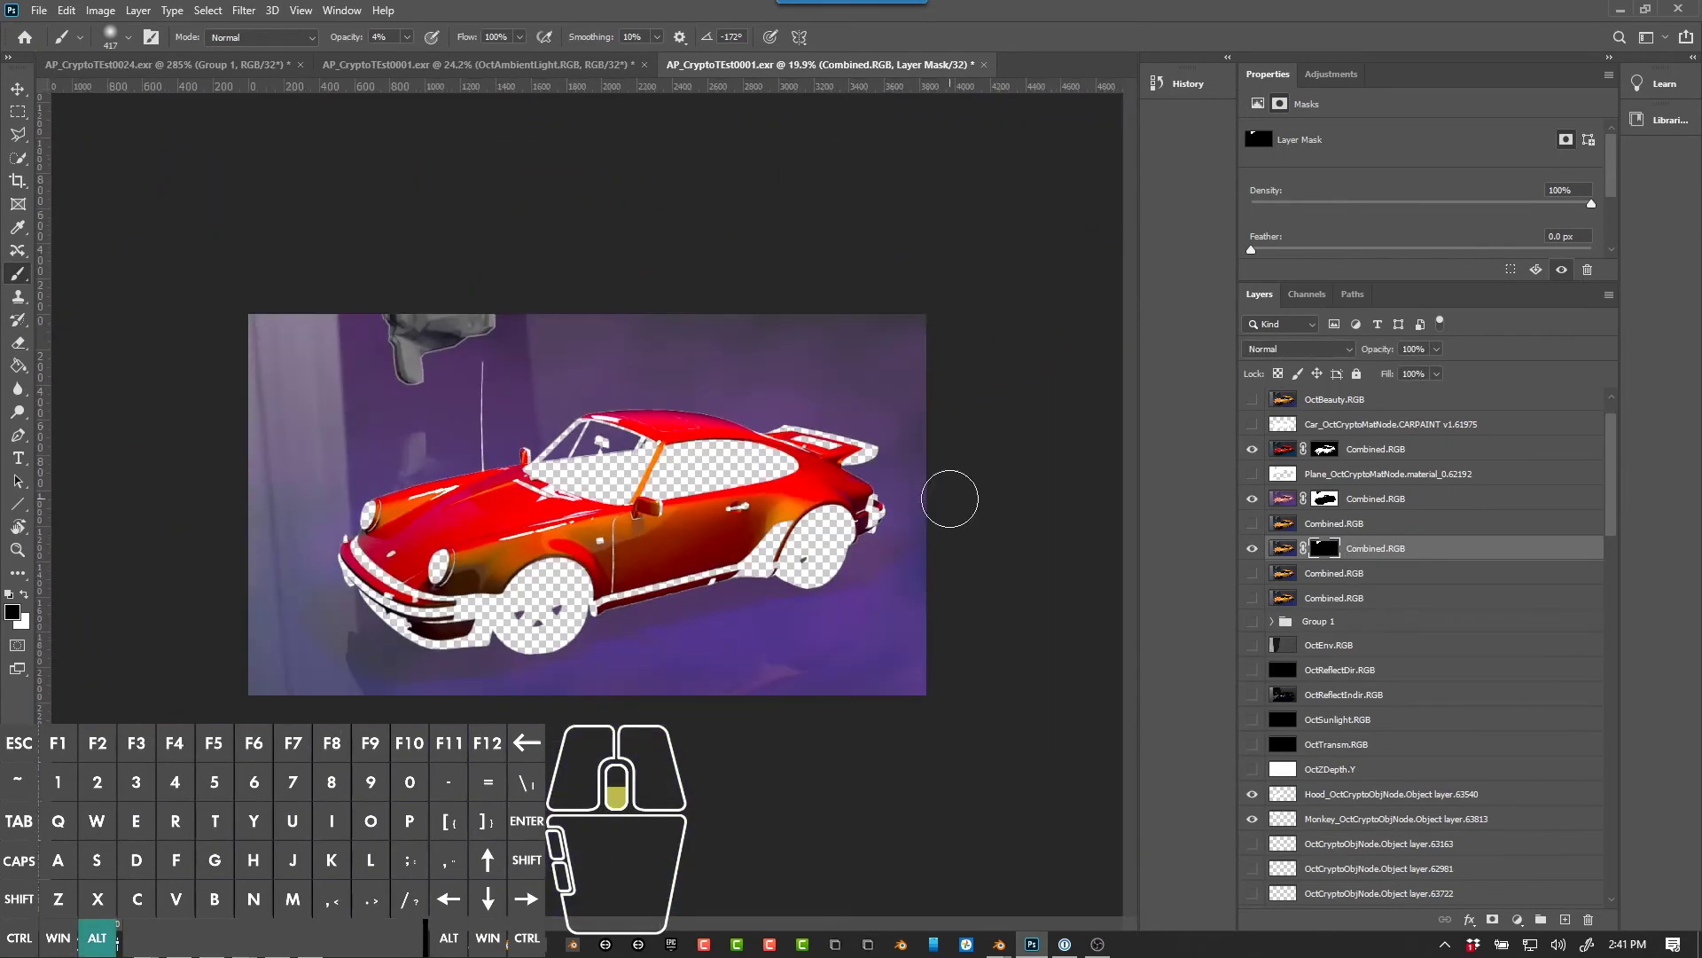
click(1253, 573)
scroll(607, 336, up, 4)
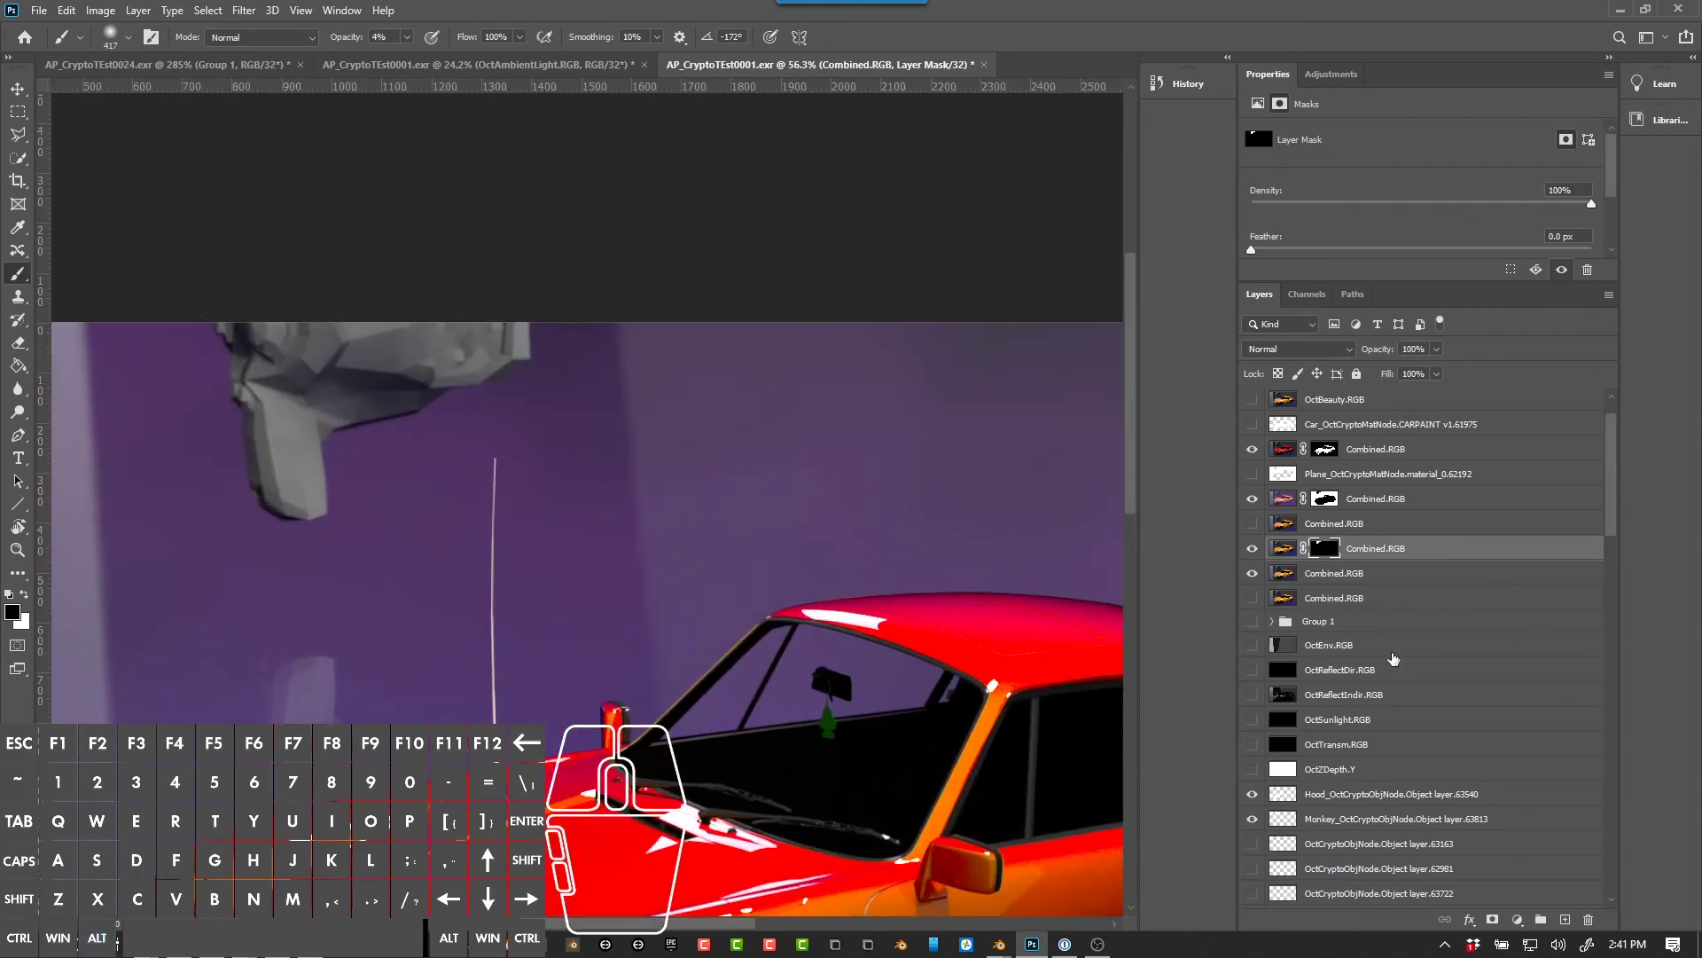
Step: Show only the monkey-masked Combined.RGB layer and the unmasked Combined.RGB copy directly beneath it
click(1252, 549)
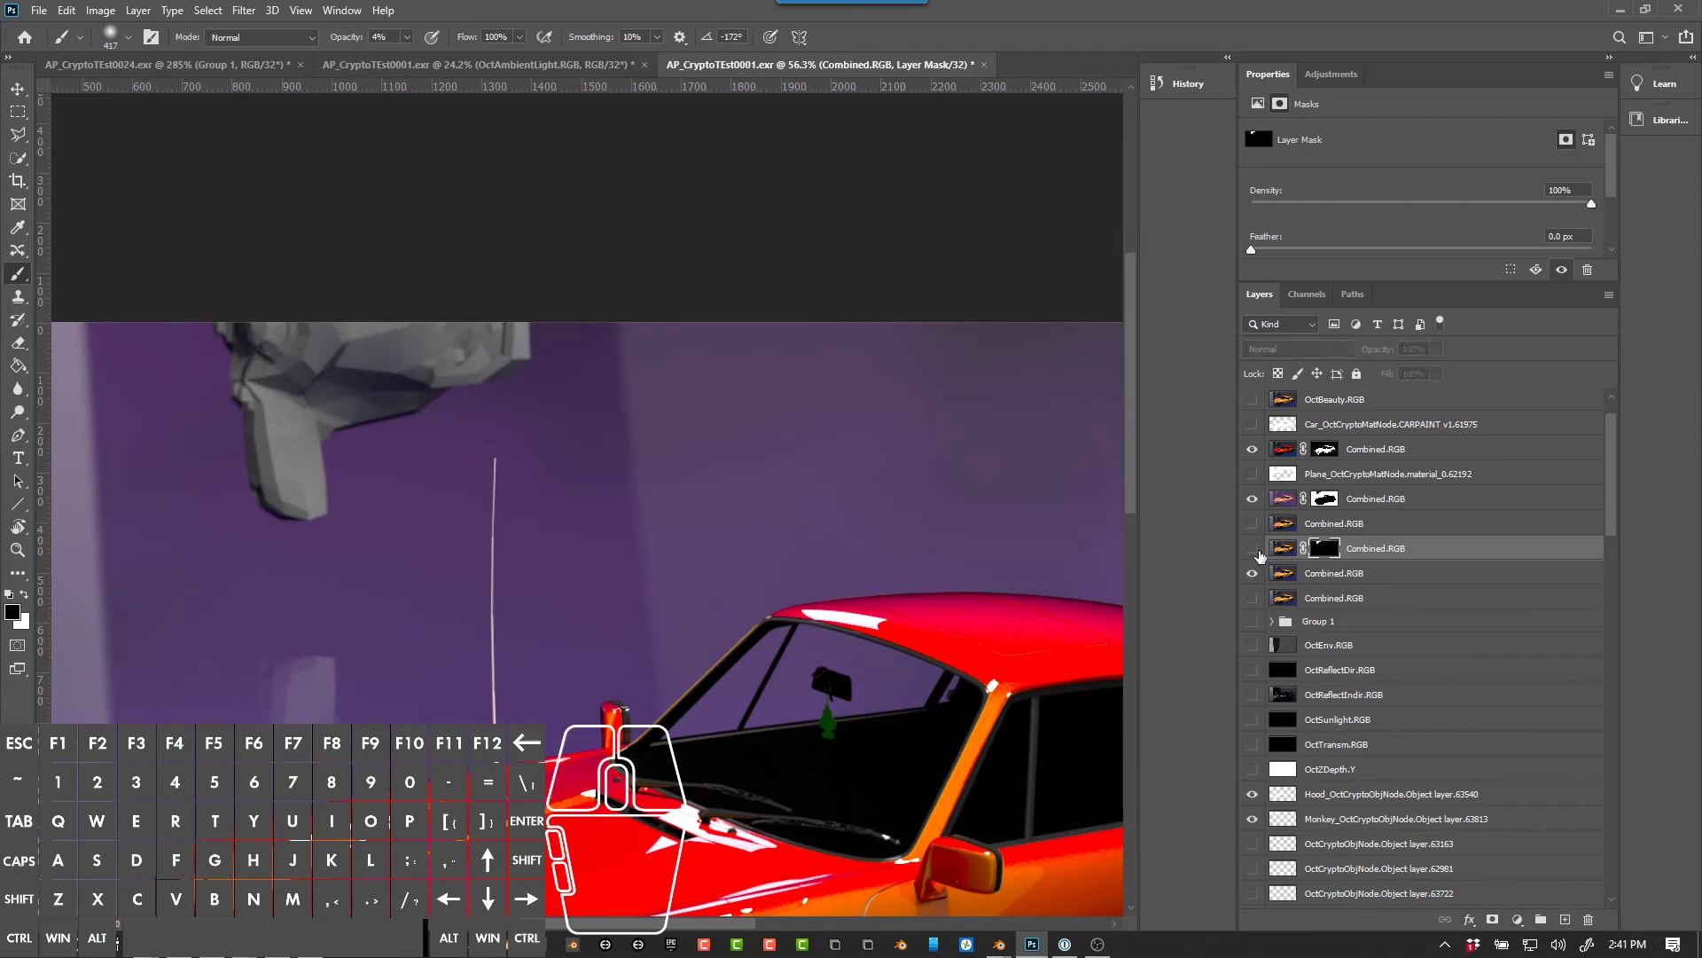
click(1252, 572)
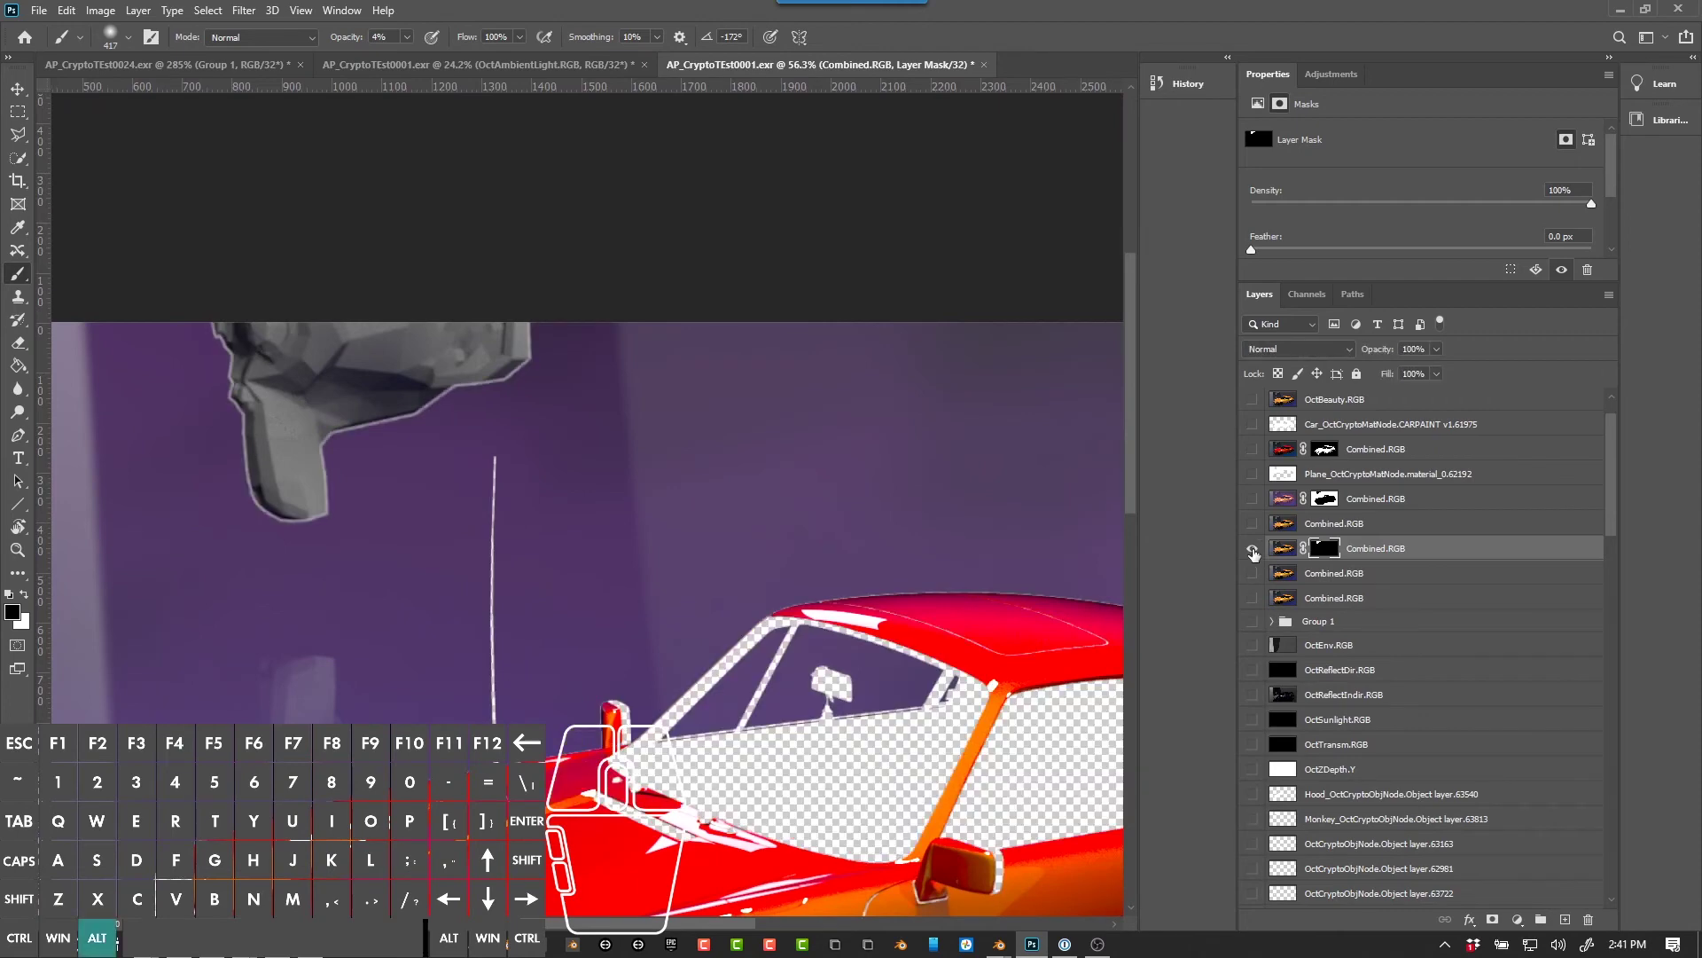
alt+click(1253, 550)
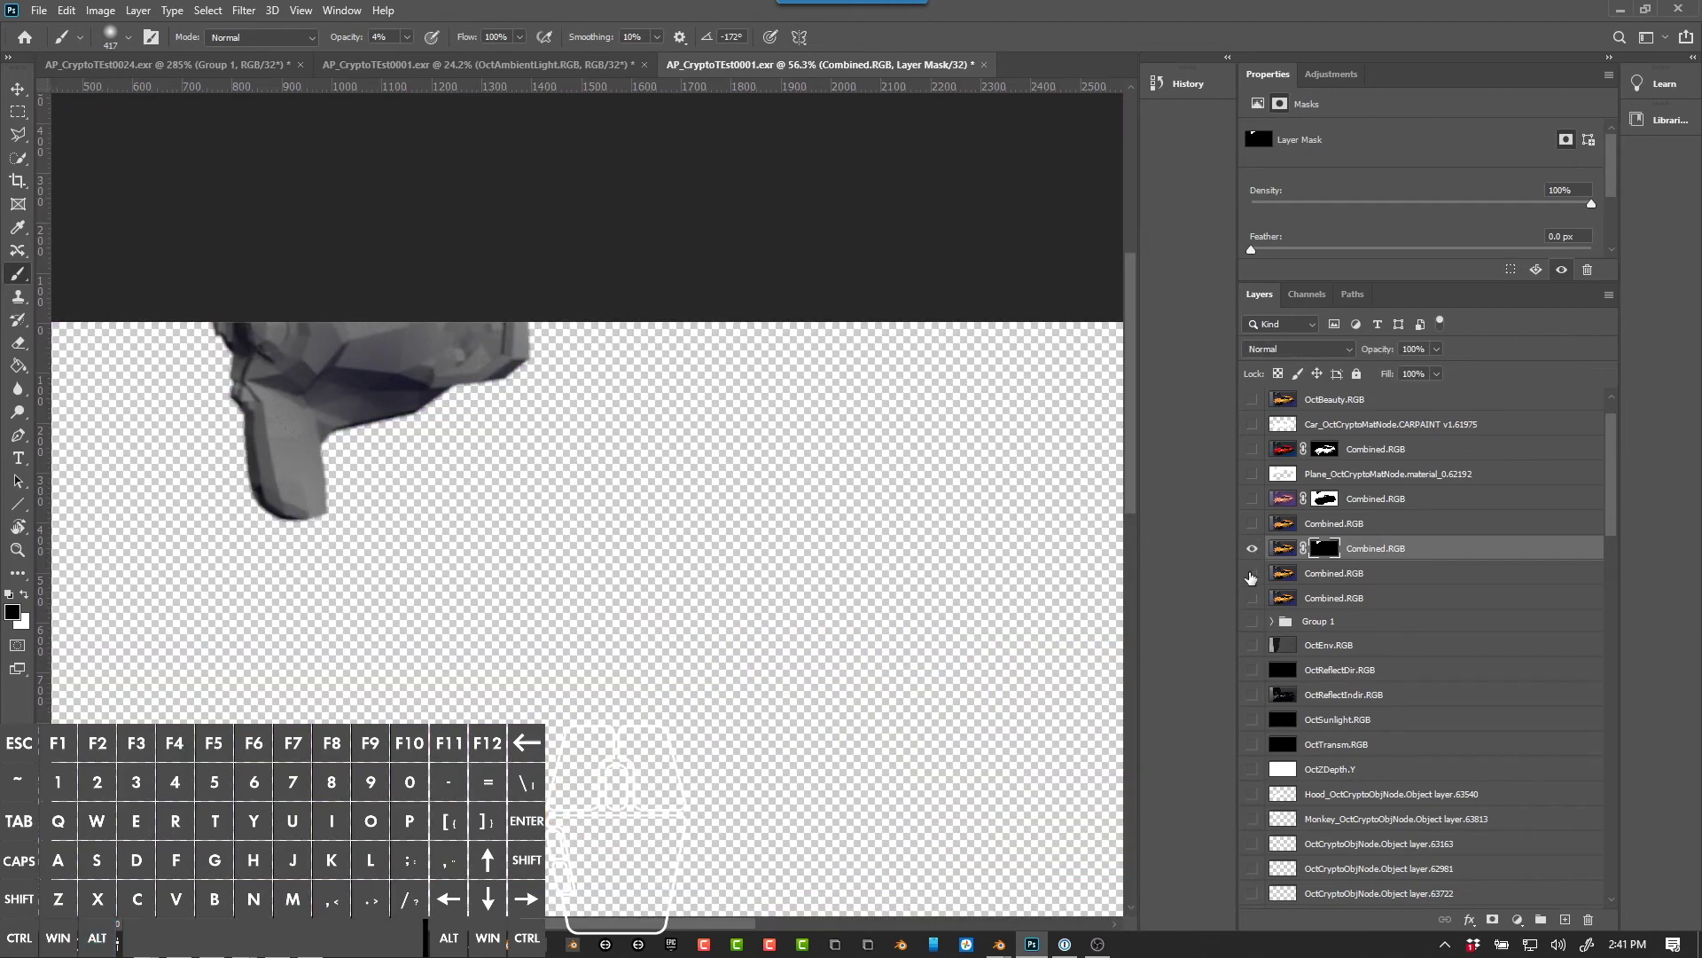
click(1252, 574)
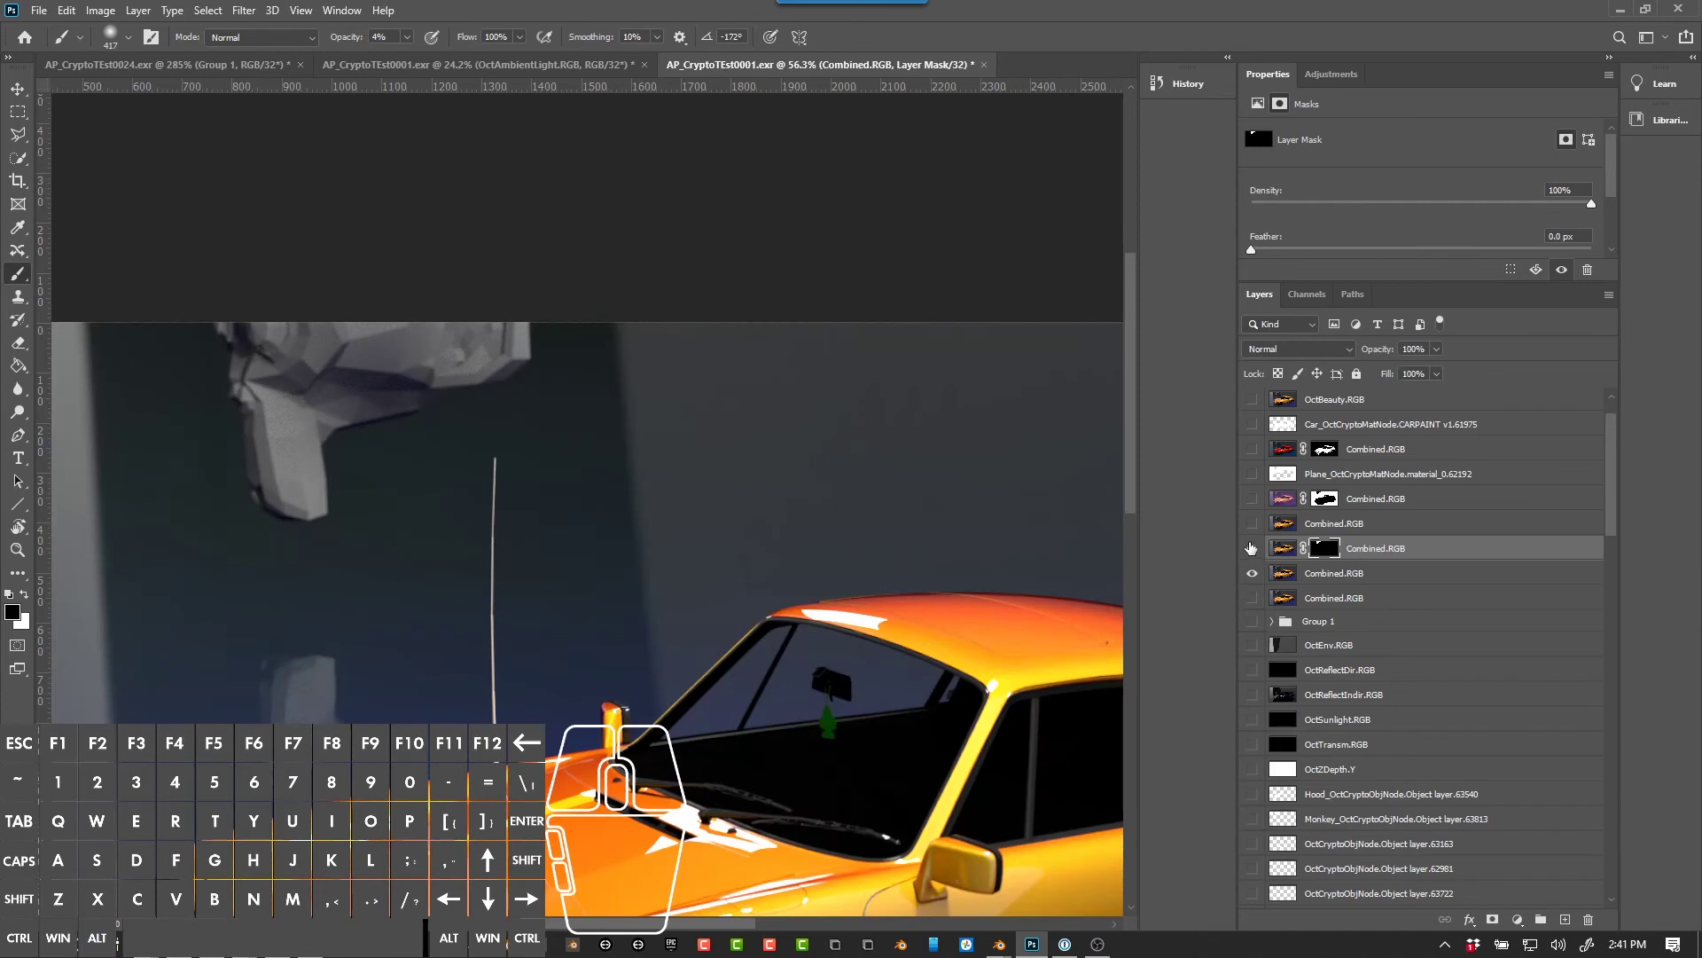
click(1252, 548)
Step: Brush purple over the monkey on the masked Combined.RGB layer's image at 4% opacity, and show the purple backdrop layer
alt+scroll(355, 443, up, 5)
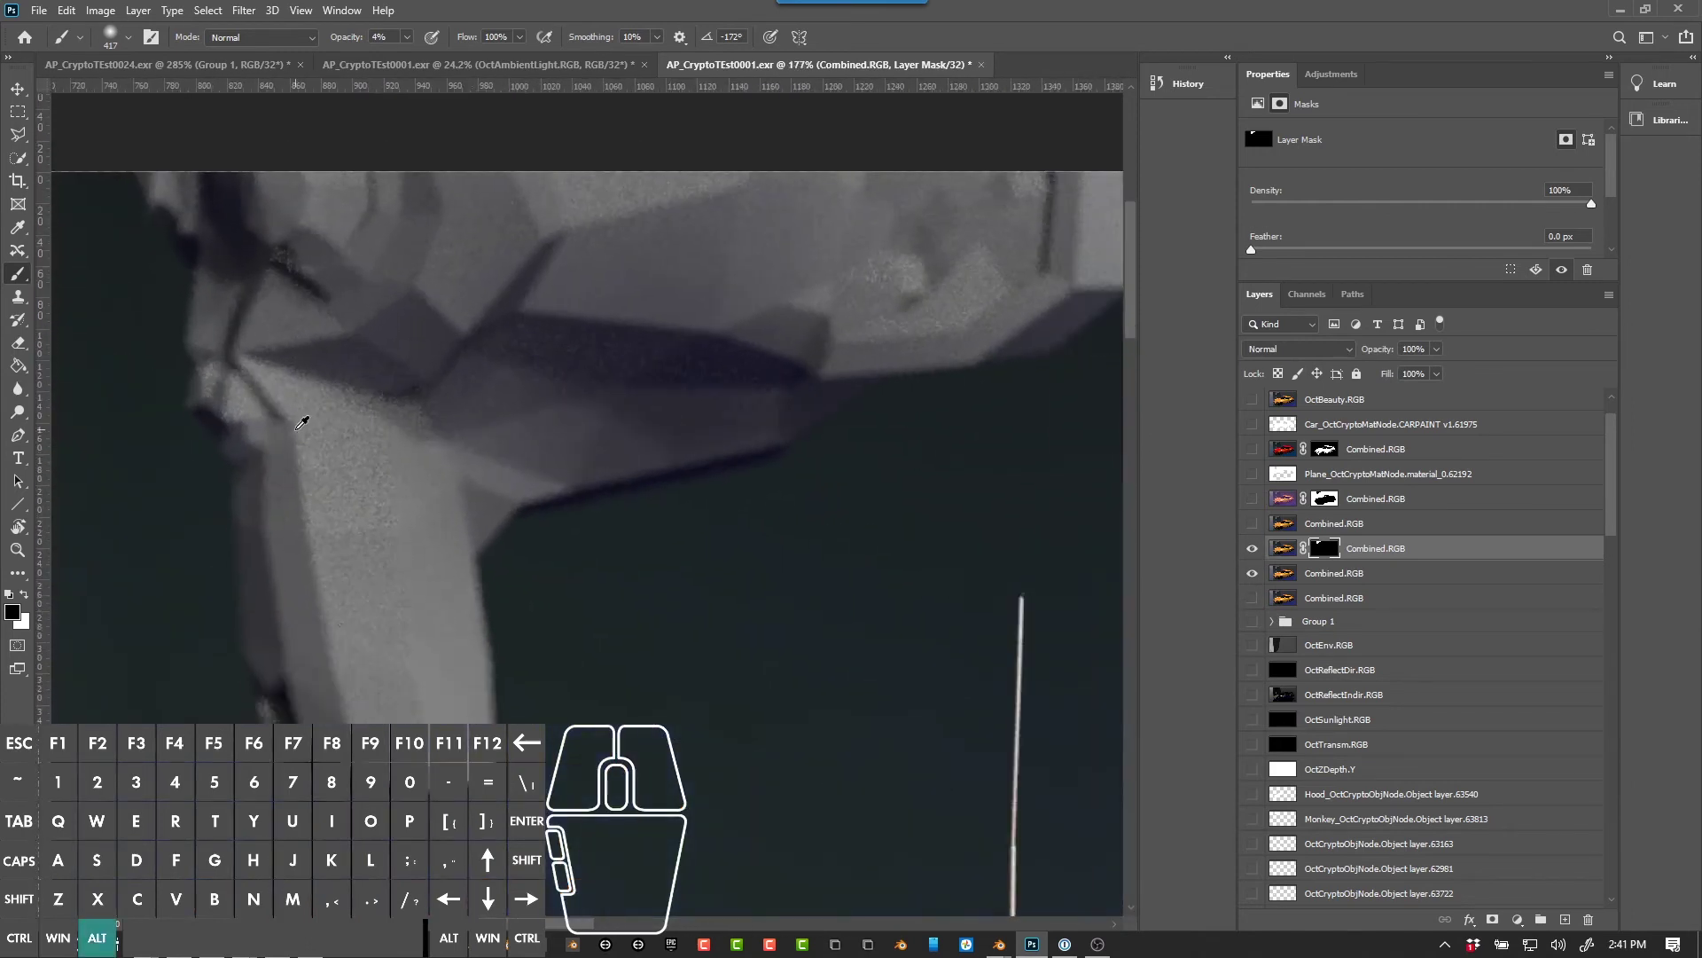
mouse_move(647, 497)
mouse_down()
mouse_move(570, 558)
mouse_move(603, 523)
mouse_up()
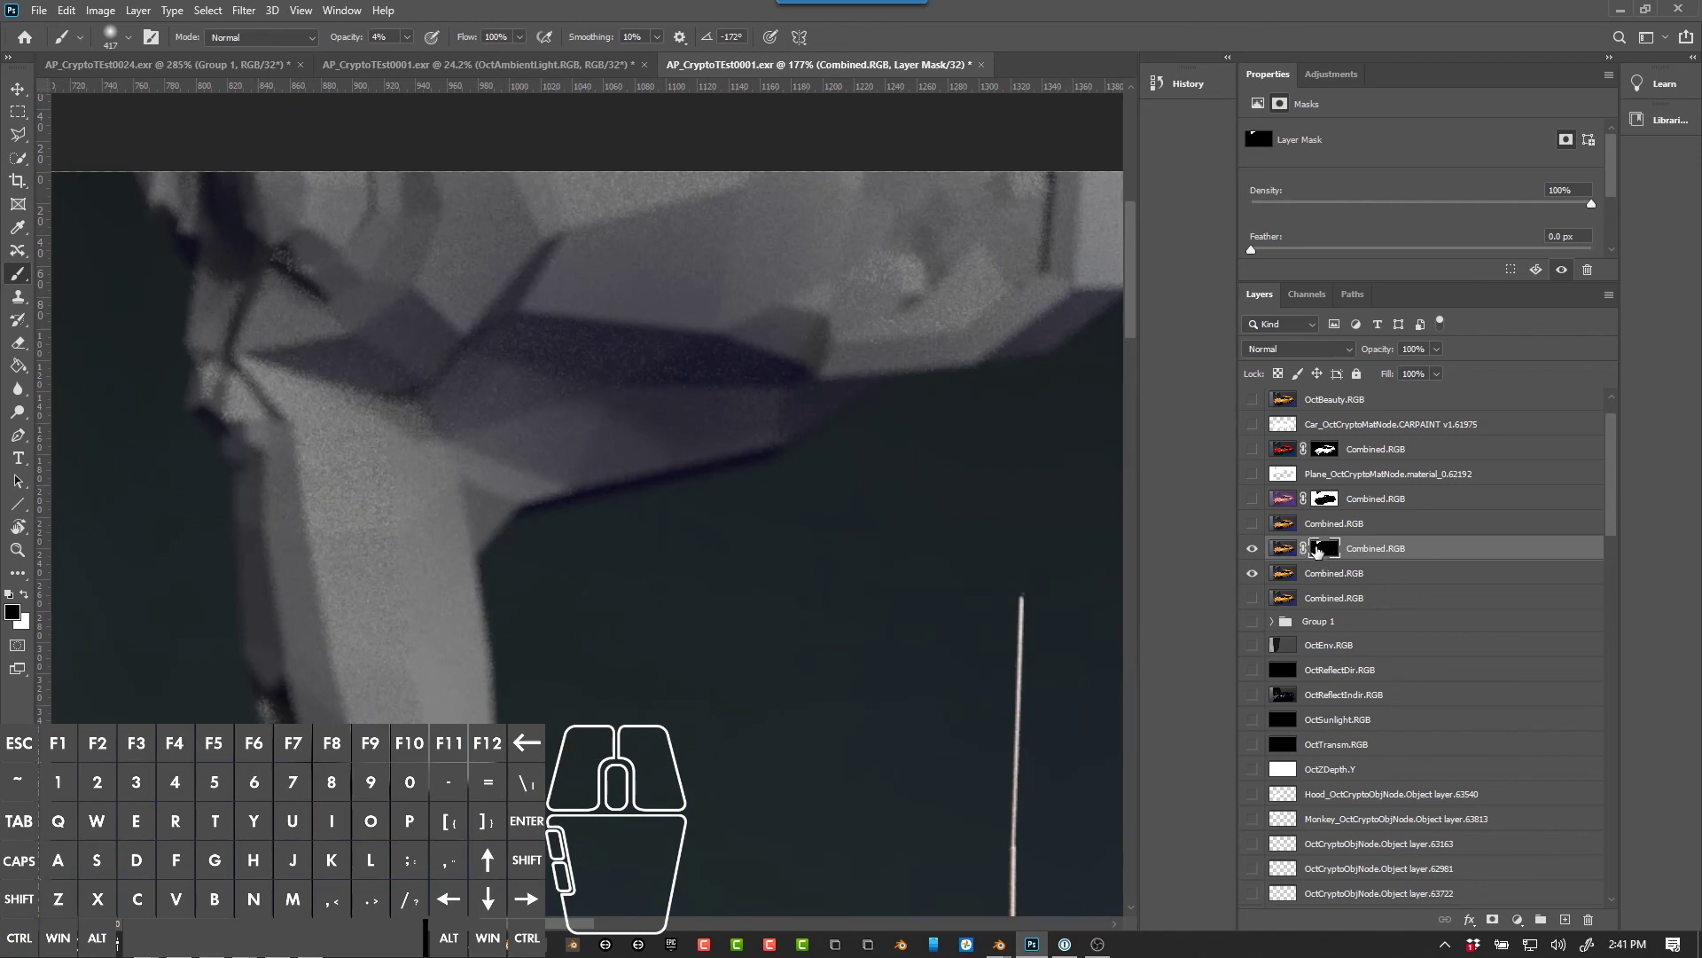
click(1293, 551)
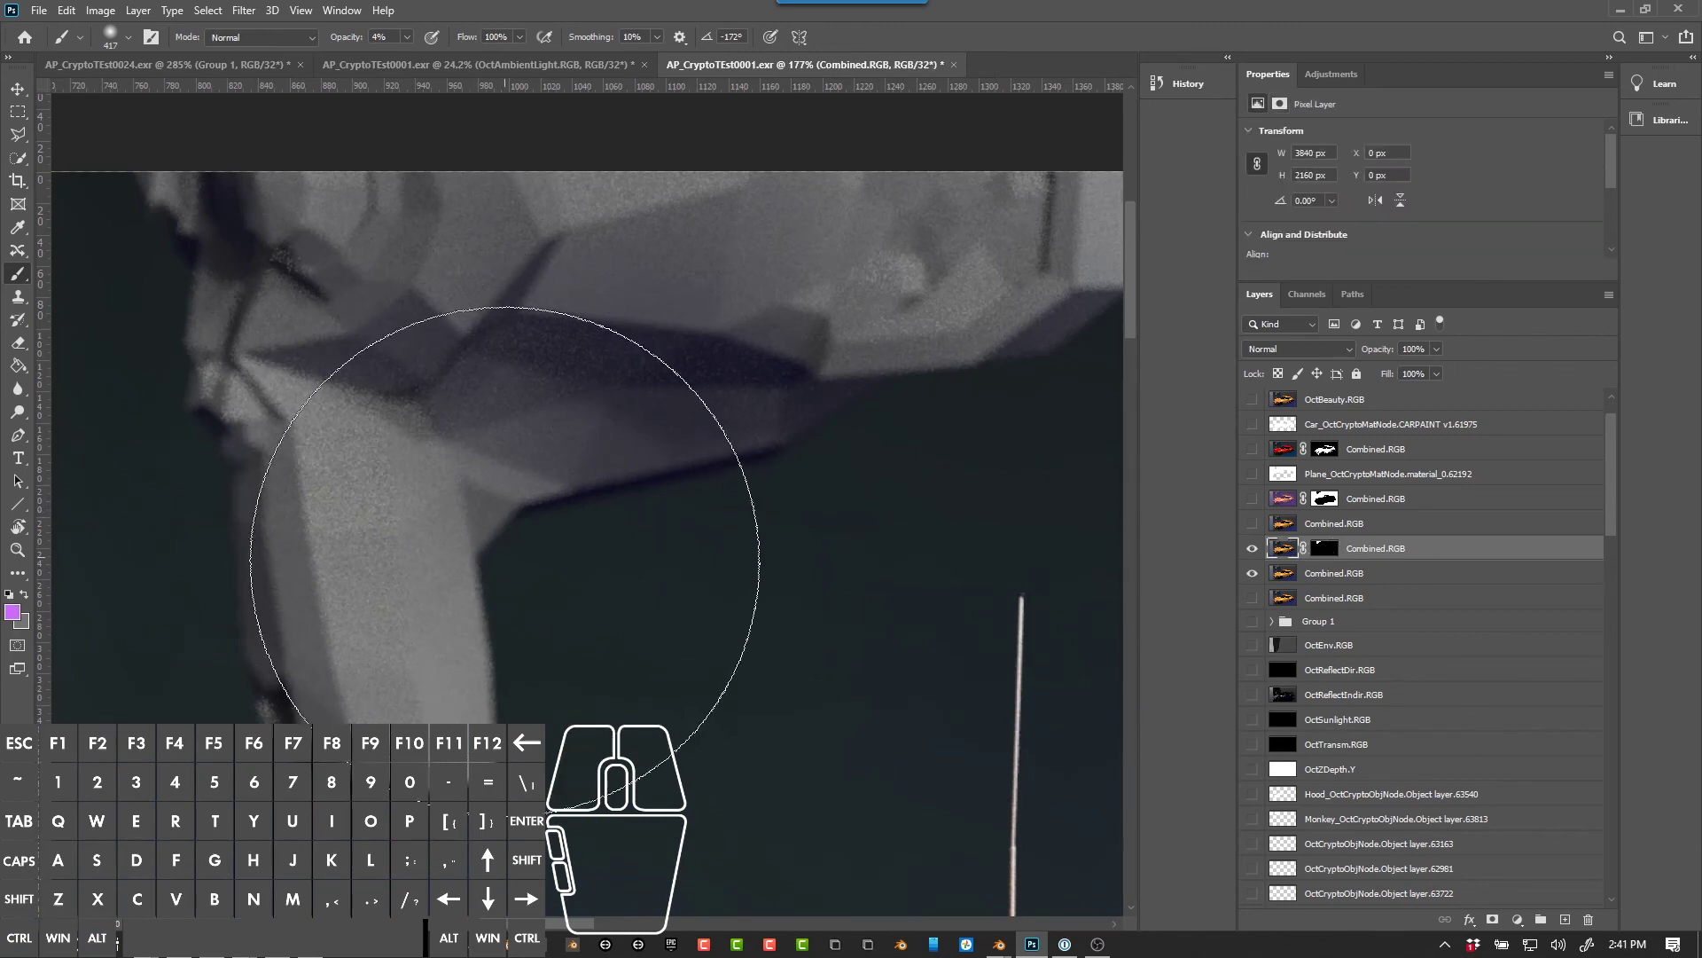
mouse_move(505, 559)
mouse_down()
mouse_move(399, 514)
mouse_move(379, 570)
mouse_up()
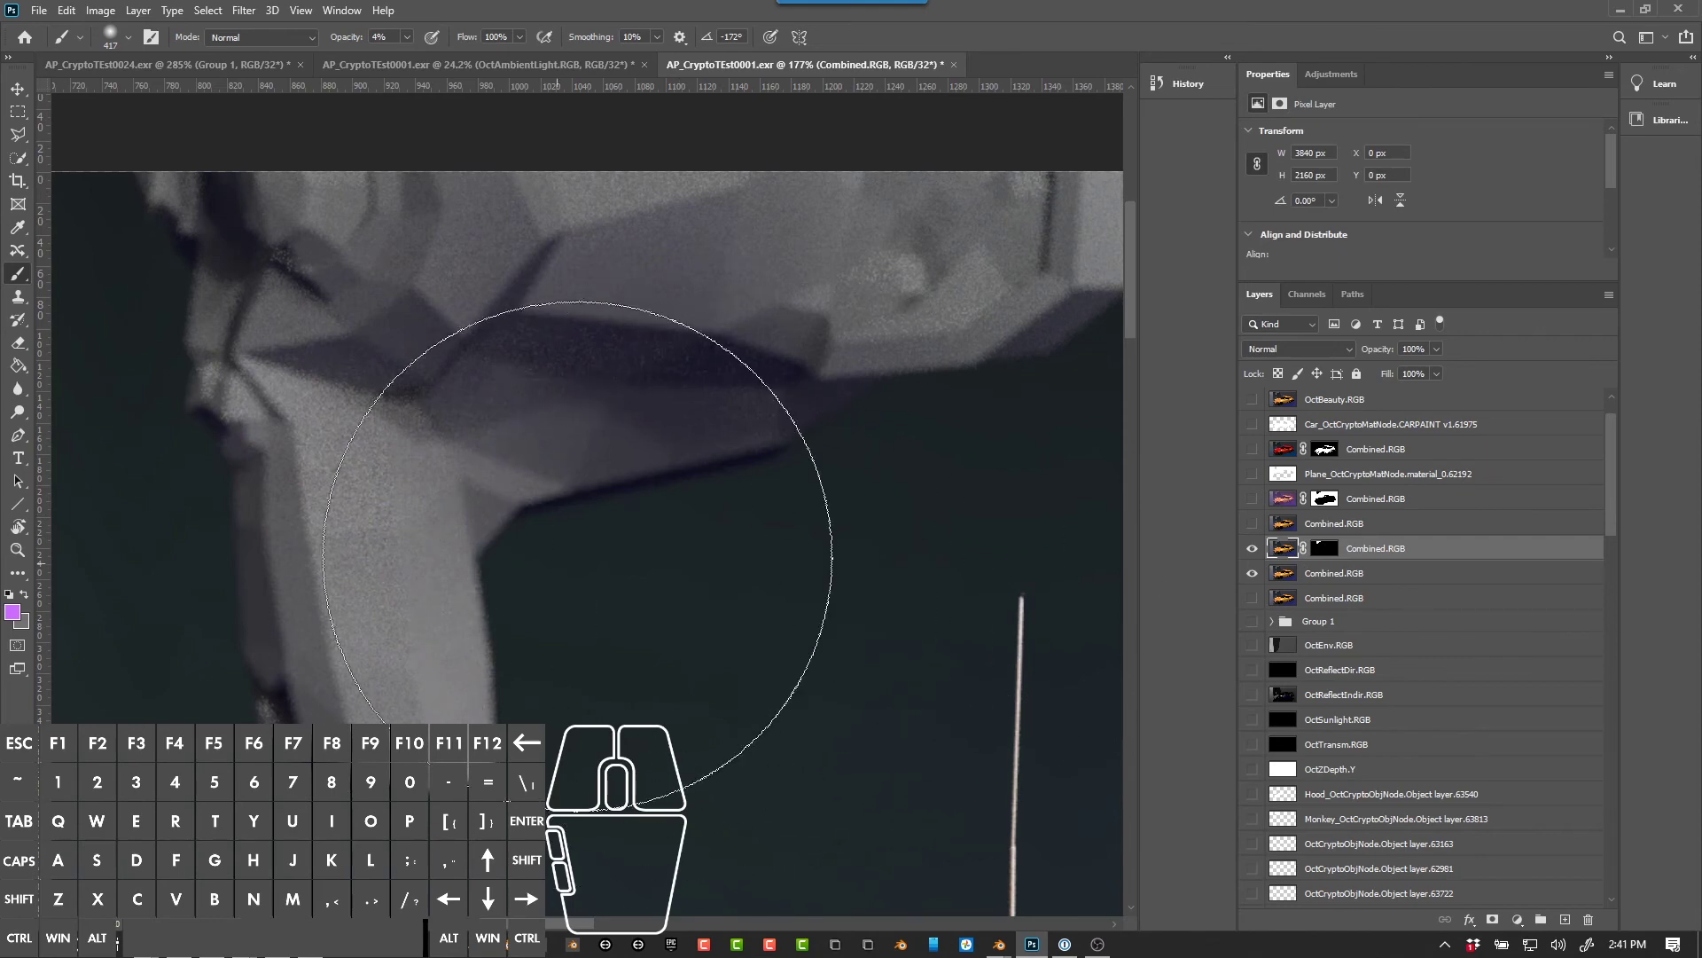
mouse_move(463, 649)
mouse_down()
mouse_move(581, 580)
mouse_move(492, 543)
mouse_move(691, 411)
mouse_move(760, 444)
mouse_move(912, 384)
mouse_move(975, 323)
mouse_move(870, 391)
mouse_move(381, 507)
mouse_move(373, 455)
mouse_move(577, 322)
mouse_move(551, 381)
mouse_move(398, 463)
mouse_move(665, 550)
mouse_move(1121, 304)
mouse_move(1047, 328)
mouse_move(729, 533)
mouse_move(334, 540)
mouse_move(665, 456)
mouse_move(710, 532)
mouse_move(550, 450)
mouse_up()
alt+scroll(779, 455, down, 3)
alt+scroll(550, 450, down, 5)
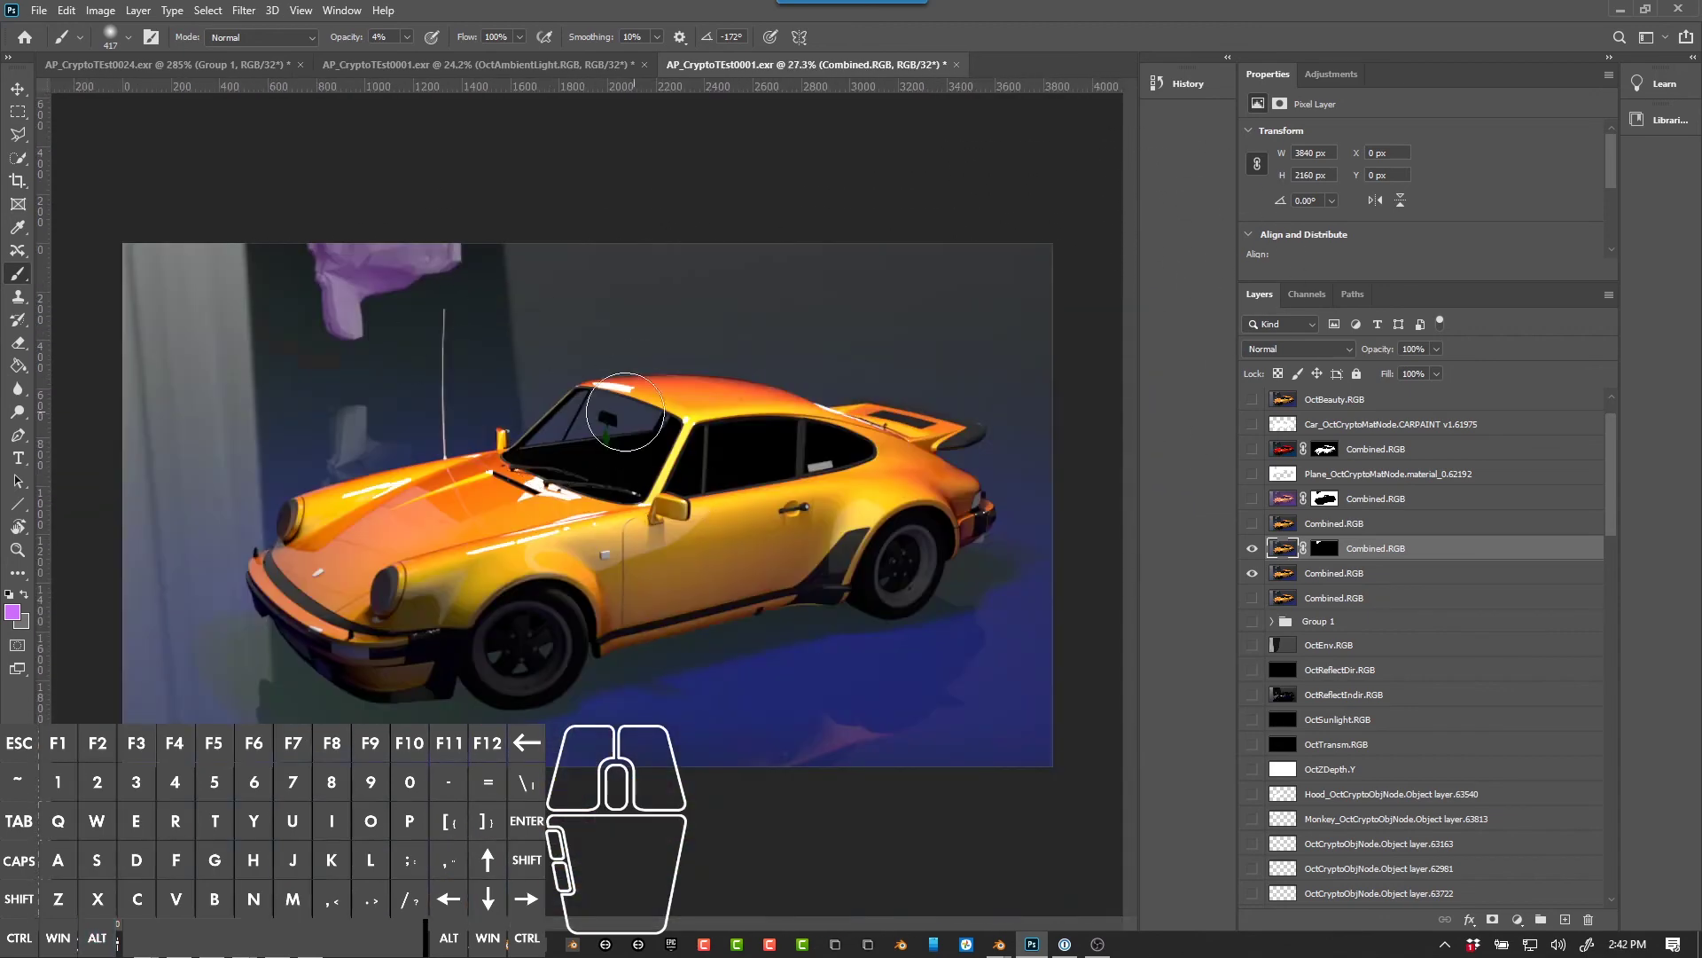
alt+scroll(325, 308, up, 1)
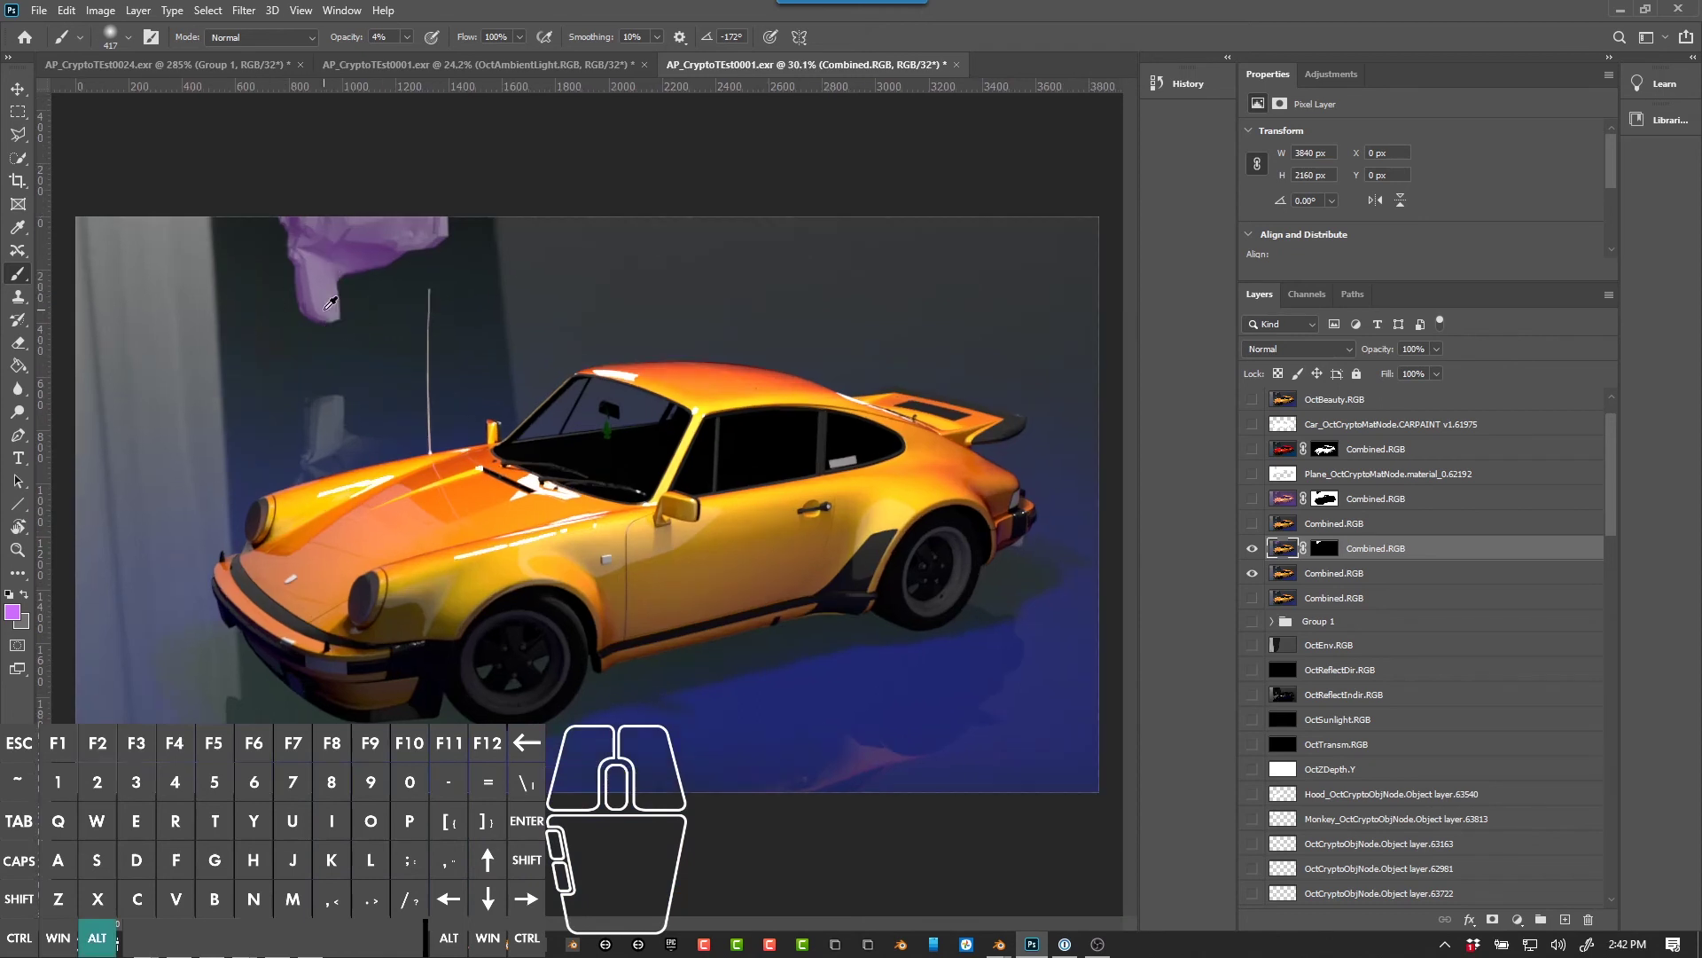
click(1249, 500)
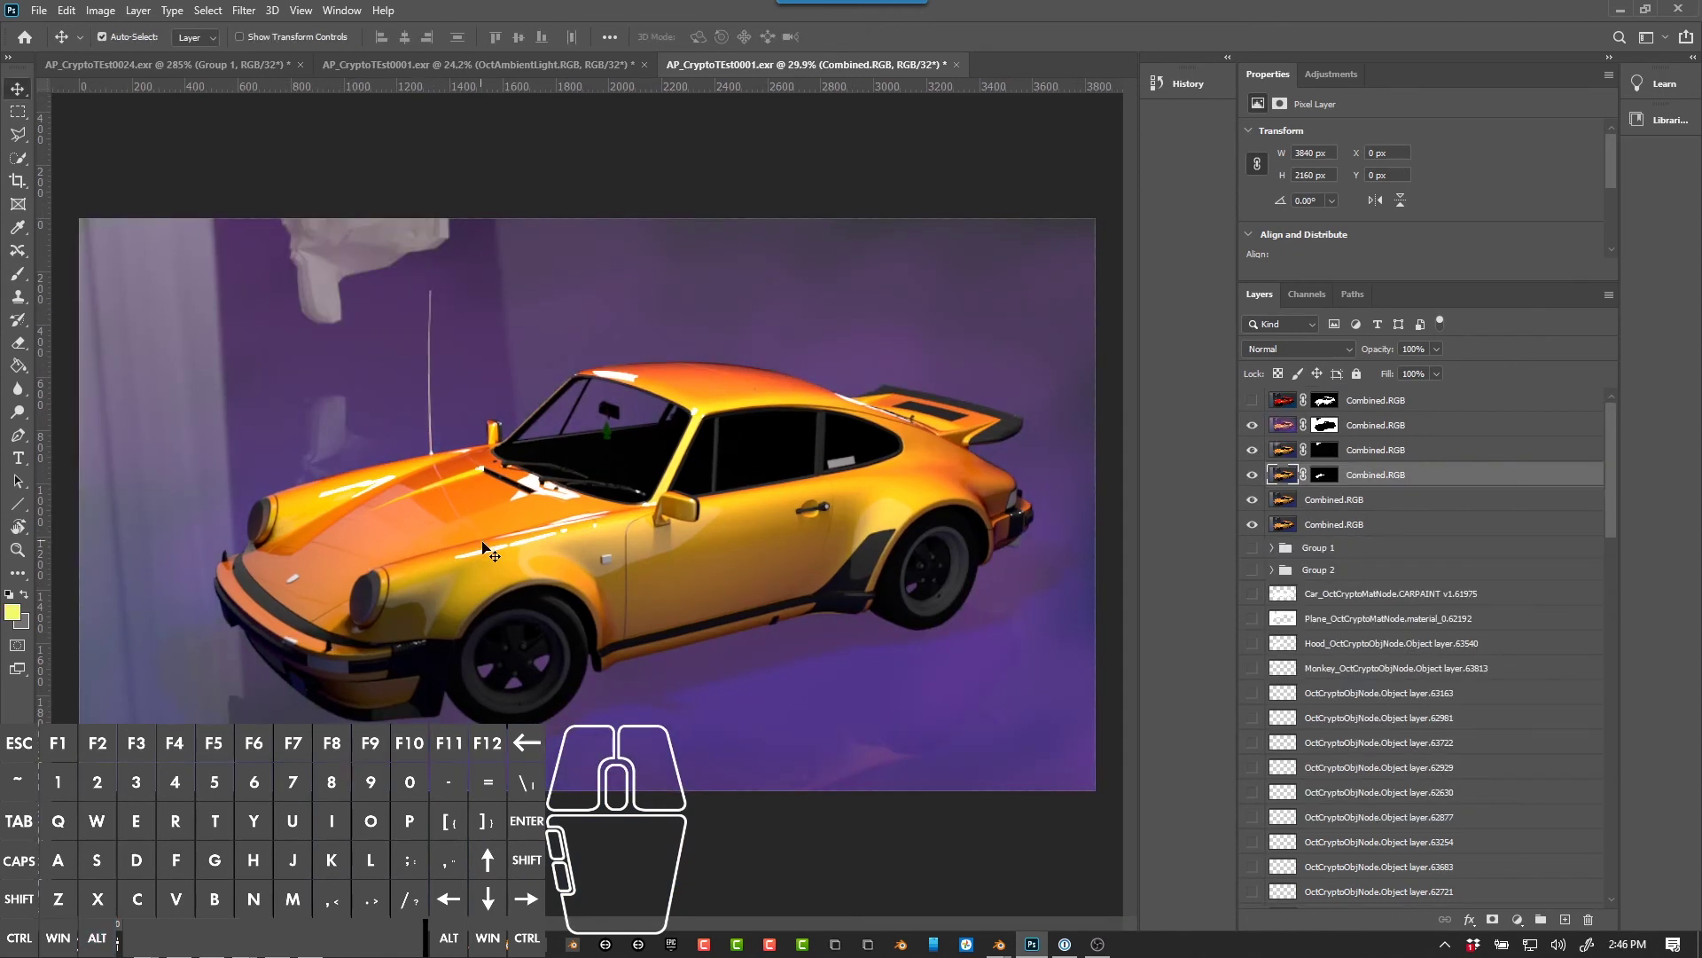
Step: Check the hood-masked Combined.RGB layer in isolation, restore the surrounding layers, and briefly compare with the red car layer
alt+click(1251, 477)
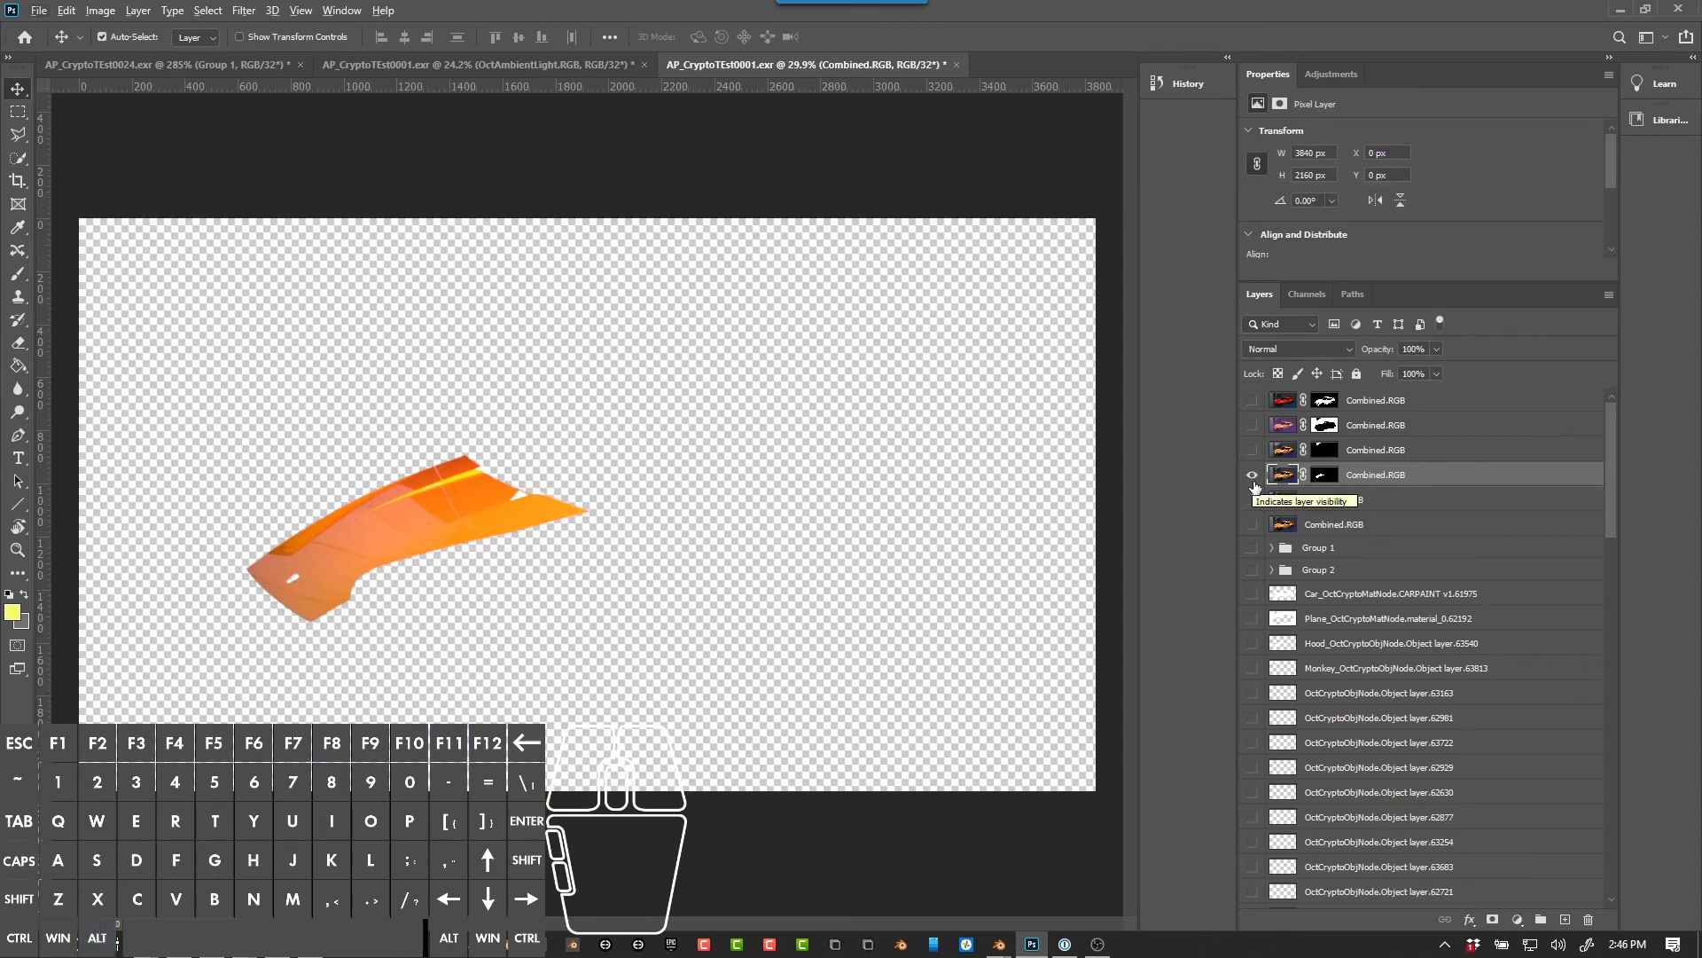
drag(1252, 499, 1261, 428)
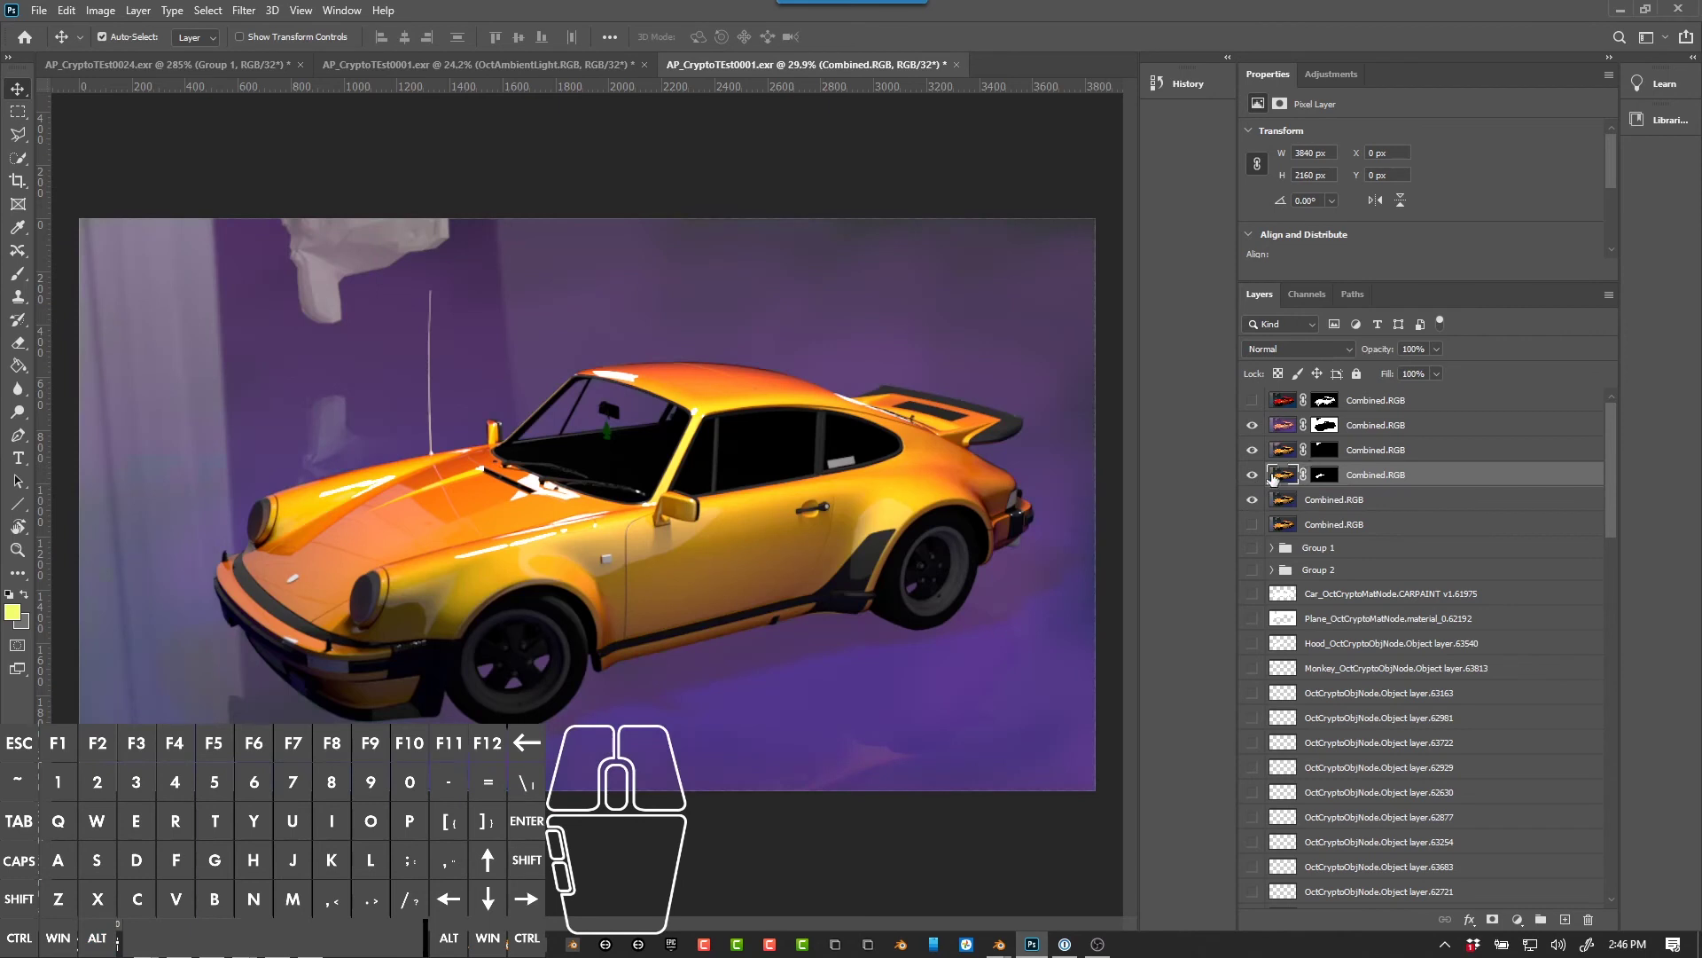
click(1252, 399)
click(1252, 400)
Step: Apply a Curves adjustment to the hood-masked layer, mapping input 38 to 57 and input 186 to 200
click(172, 10)
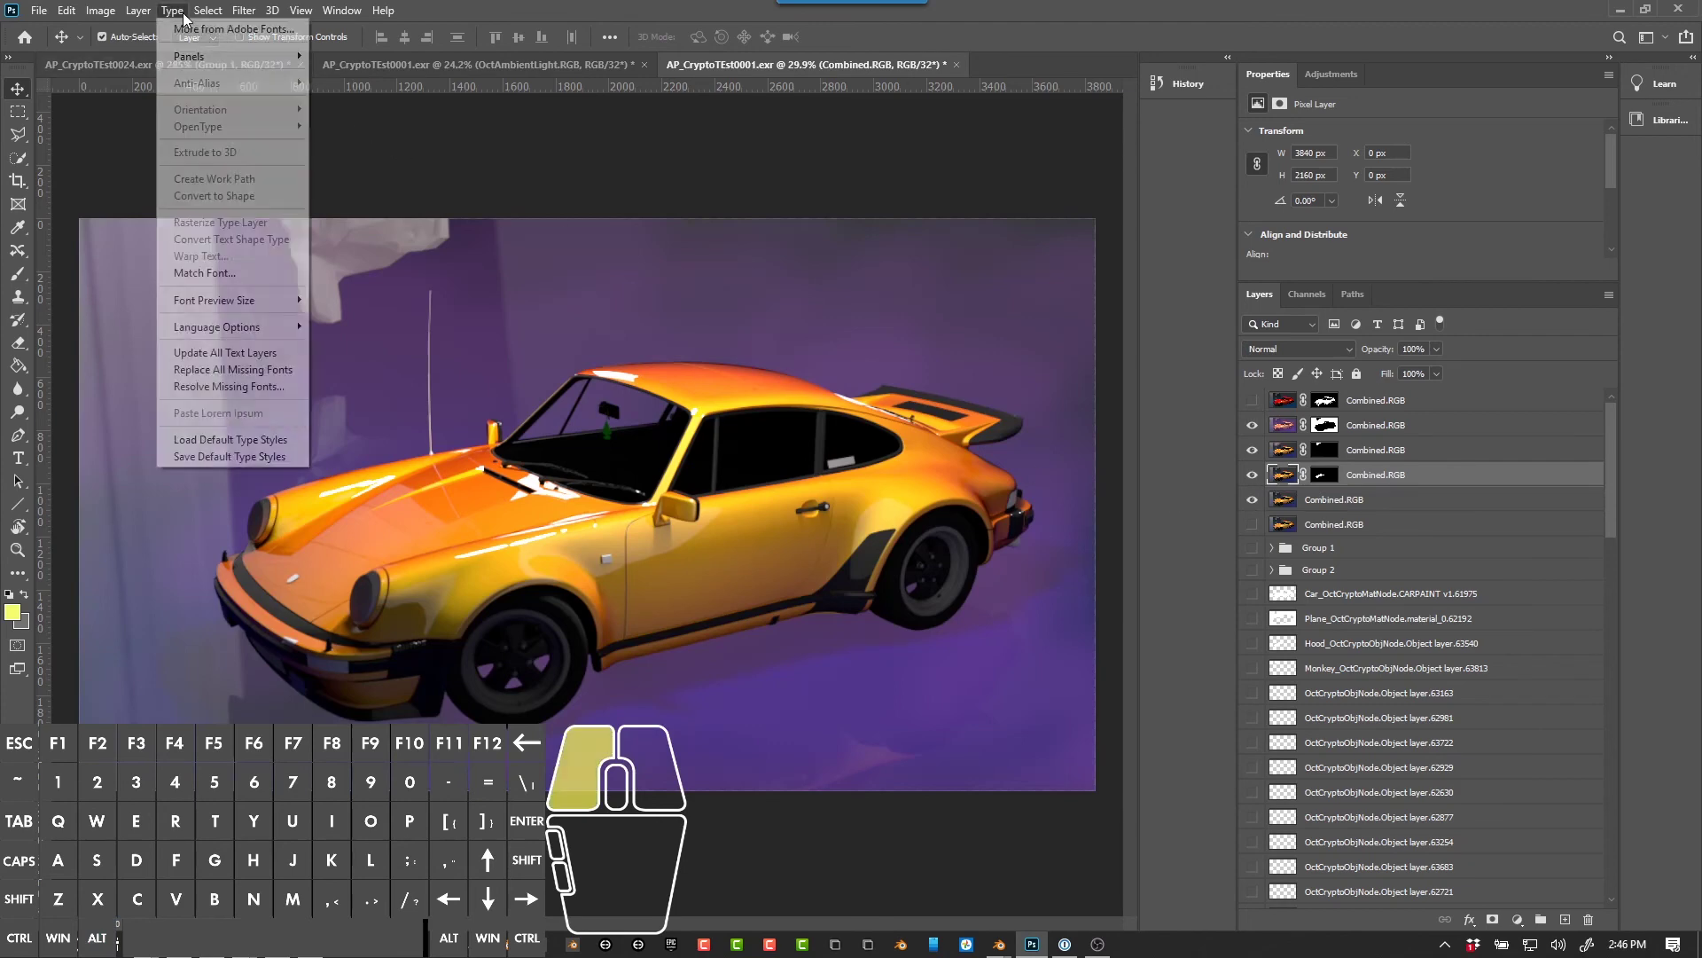
mouse_move(120, 56)
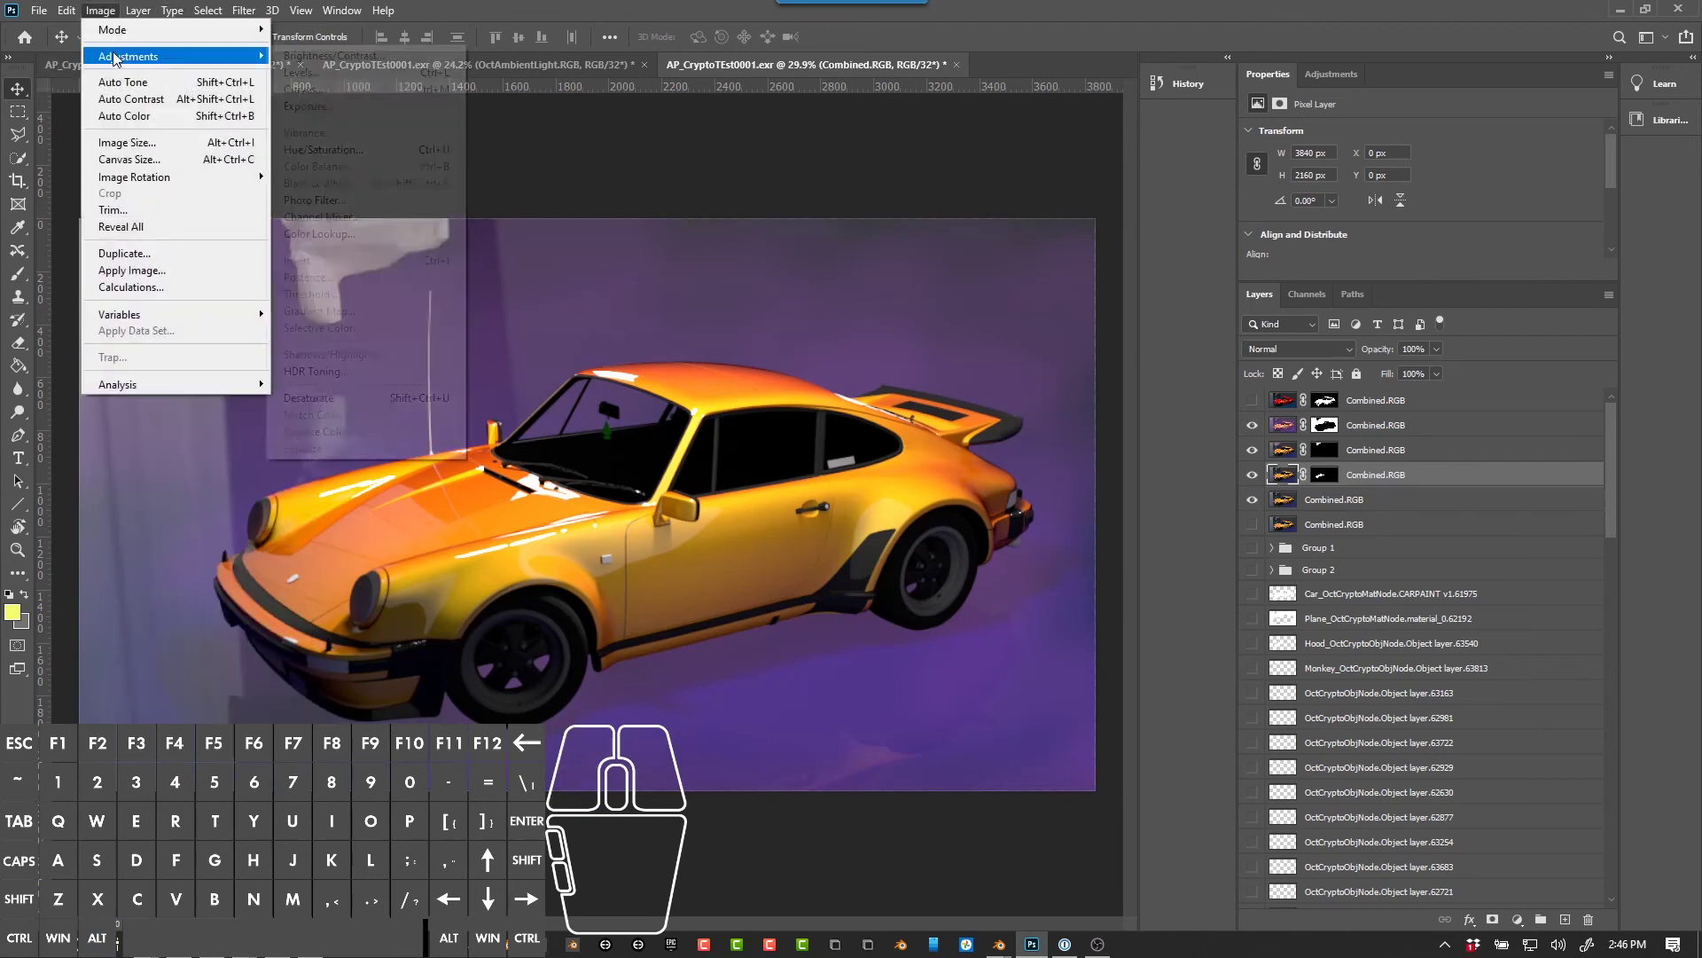
click(346, 90)
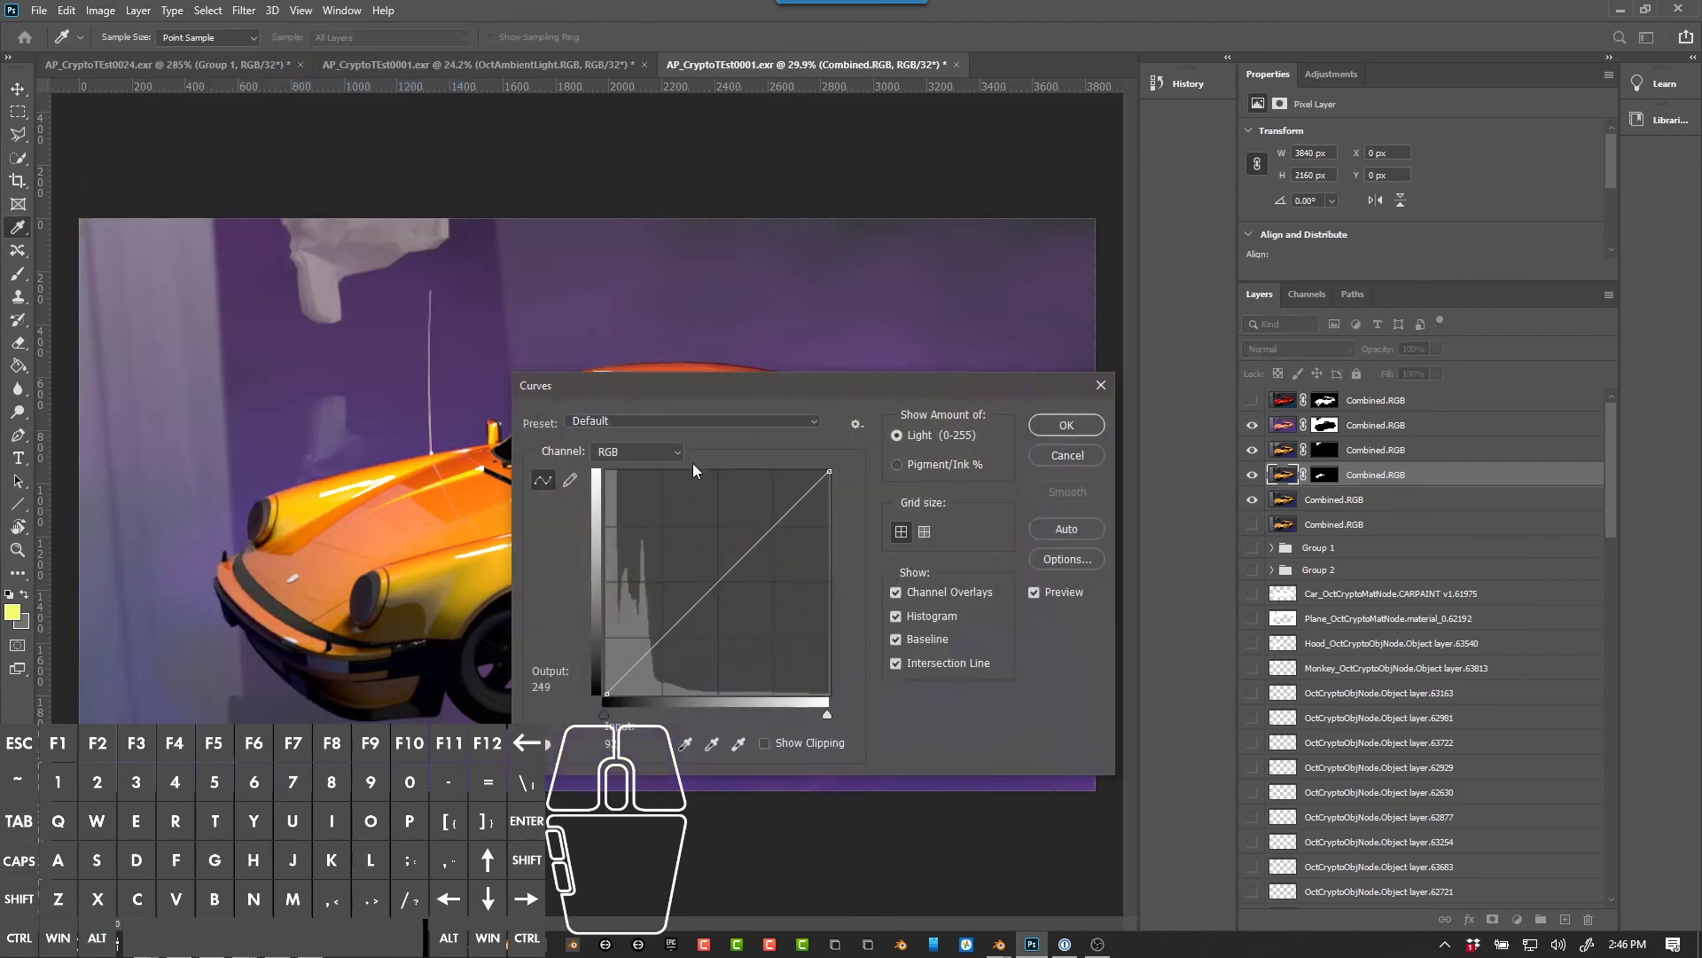
drag(712, 386, 1120, 174)
drag(1073, 415, 1089, 429)
drag(1144, 373, 1183, 305)
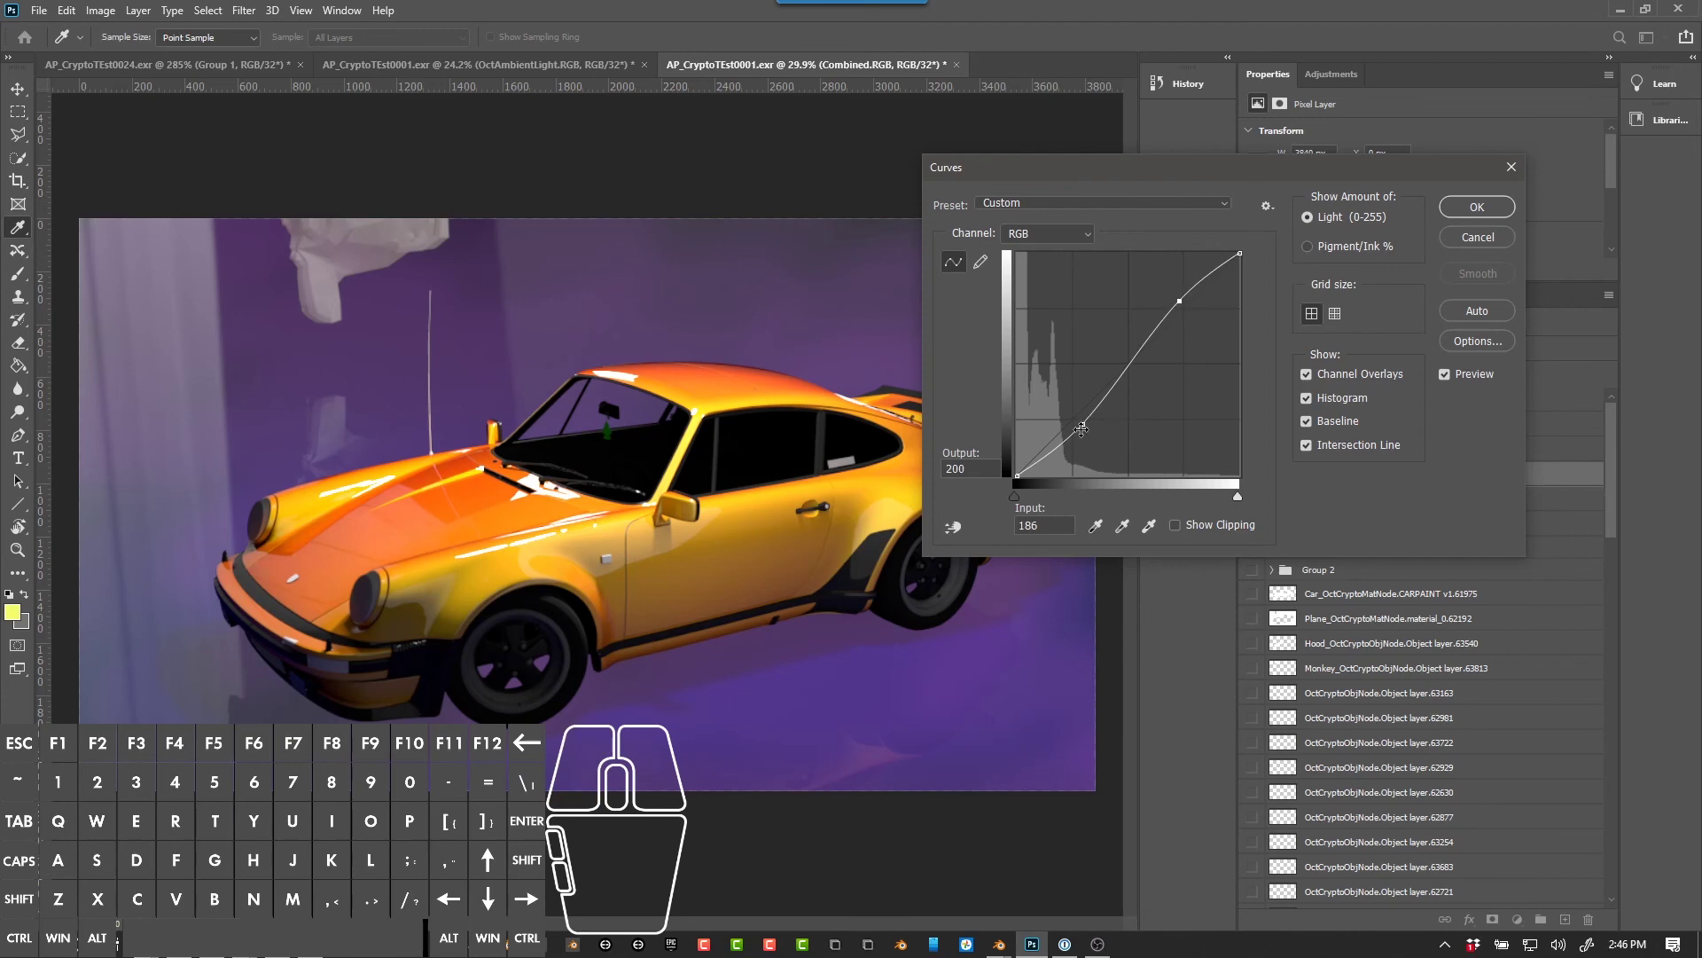
drag(1082, 429, 1051, 426)
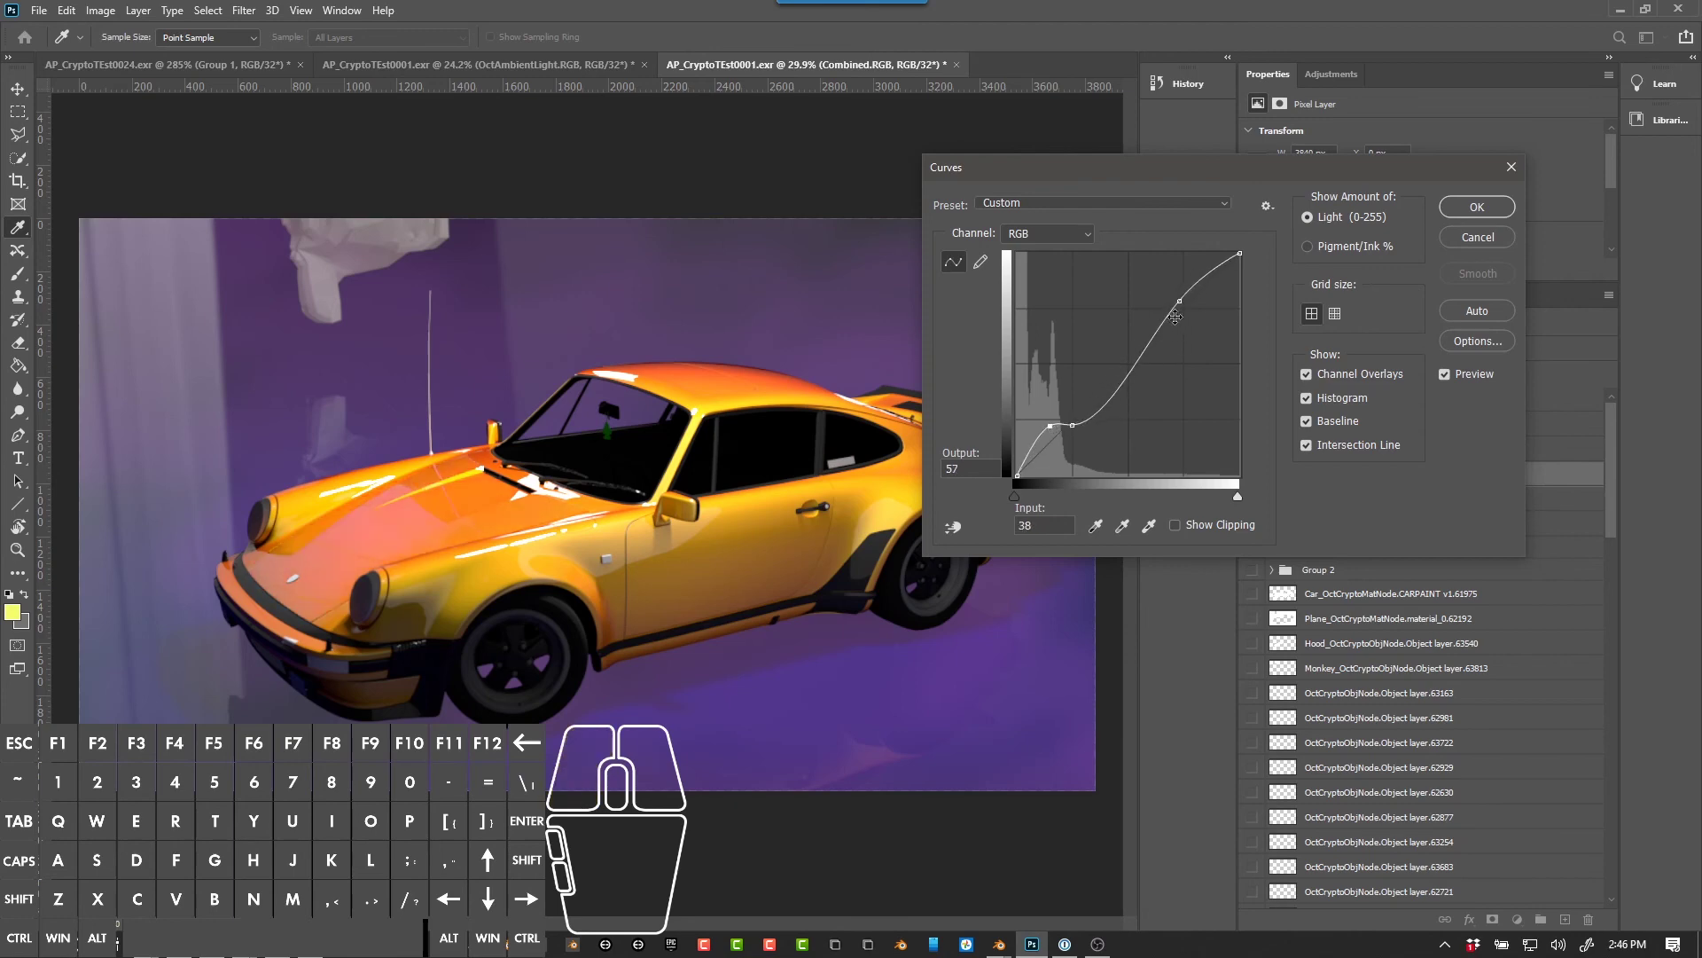
key(Return)
Step: Apply a Photo Filter with Warming Filter (85) to the hood-masked layer and adjust its density
click(100, 10)
mouse_move(134, 67)
click(335, 200)
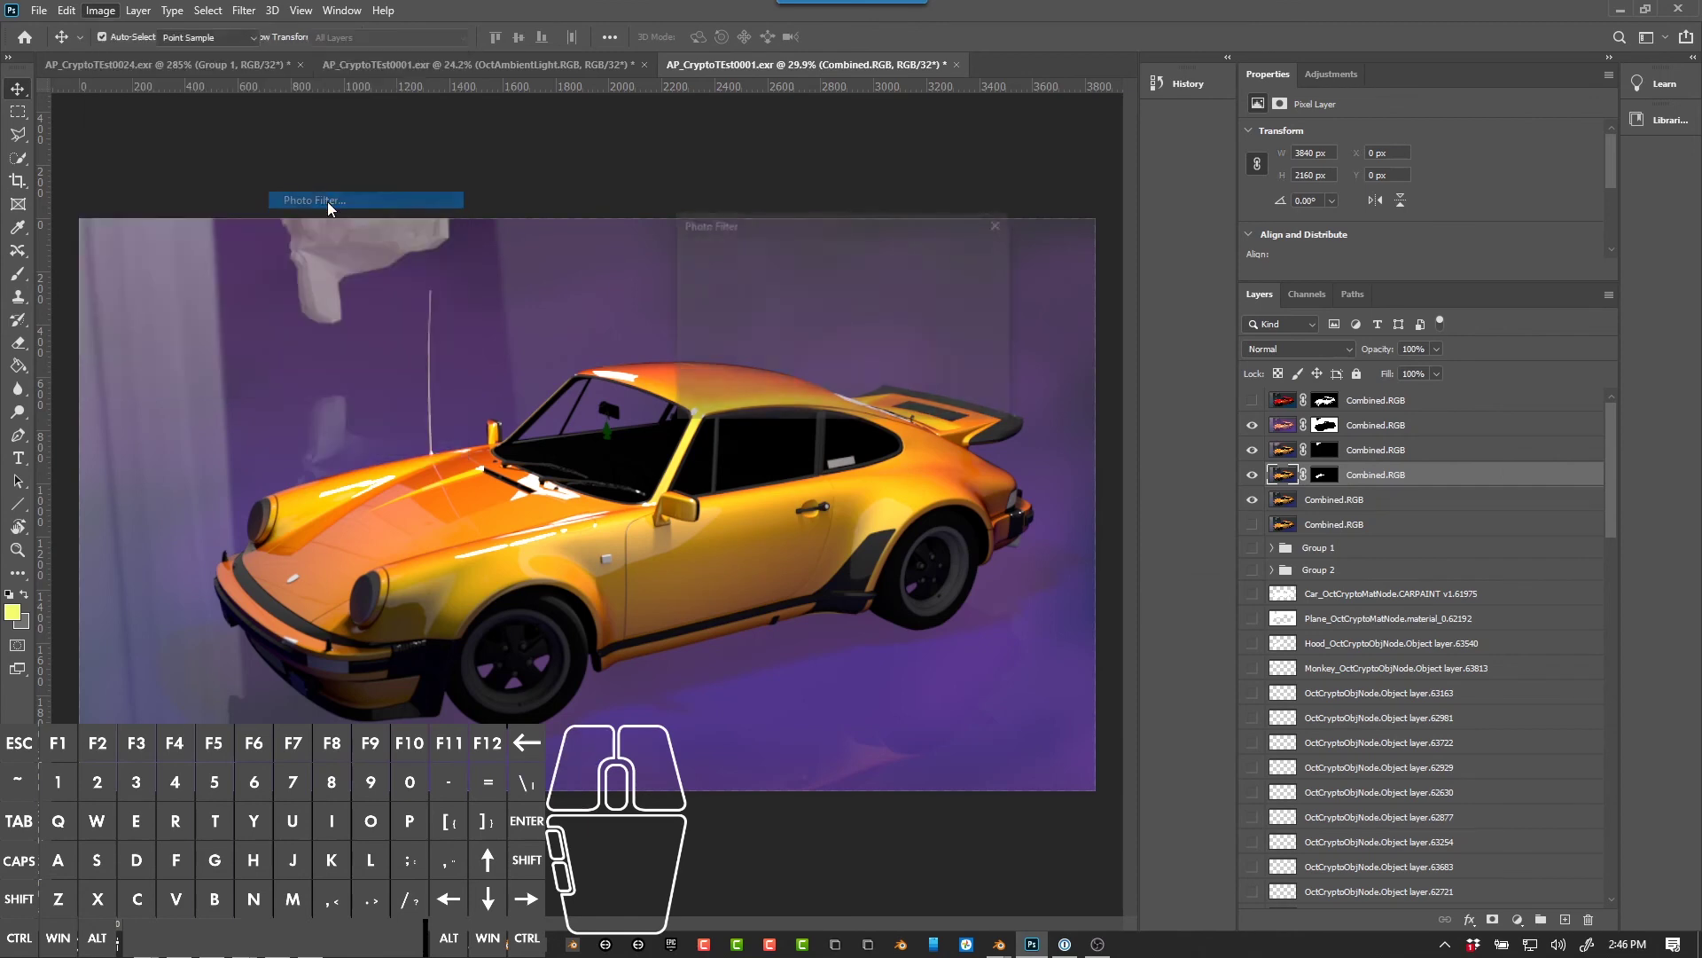
click(887, 273)
click(881, 283)
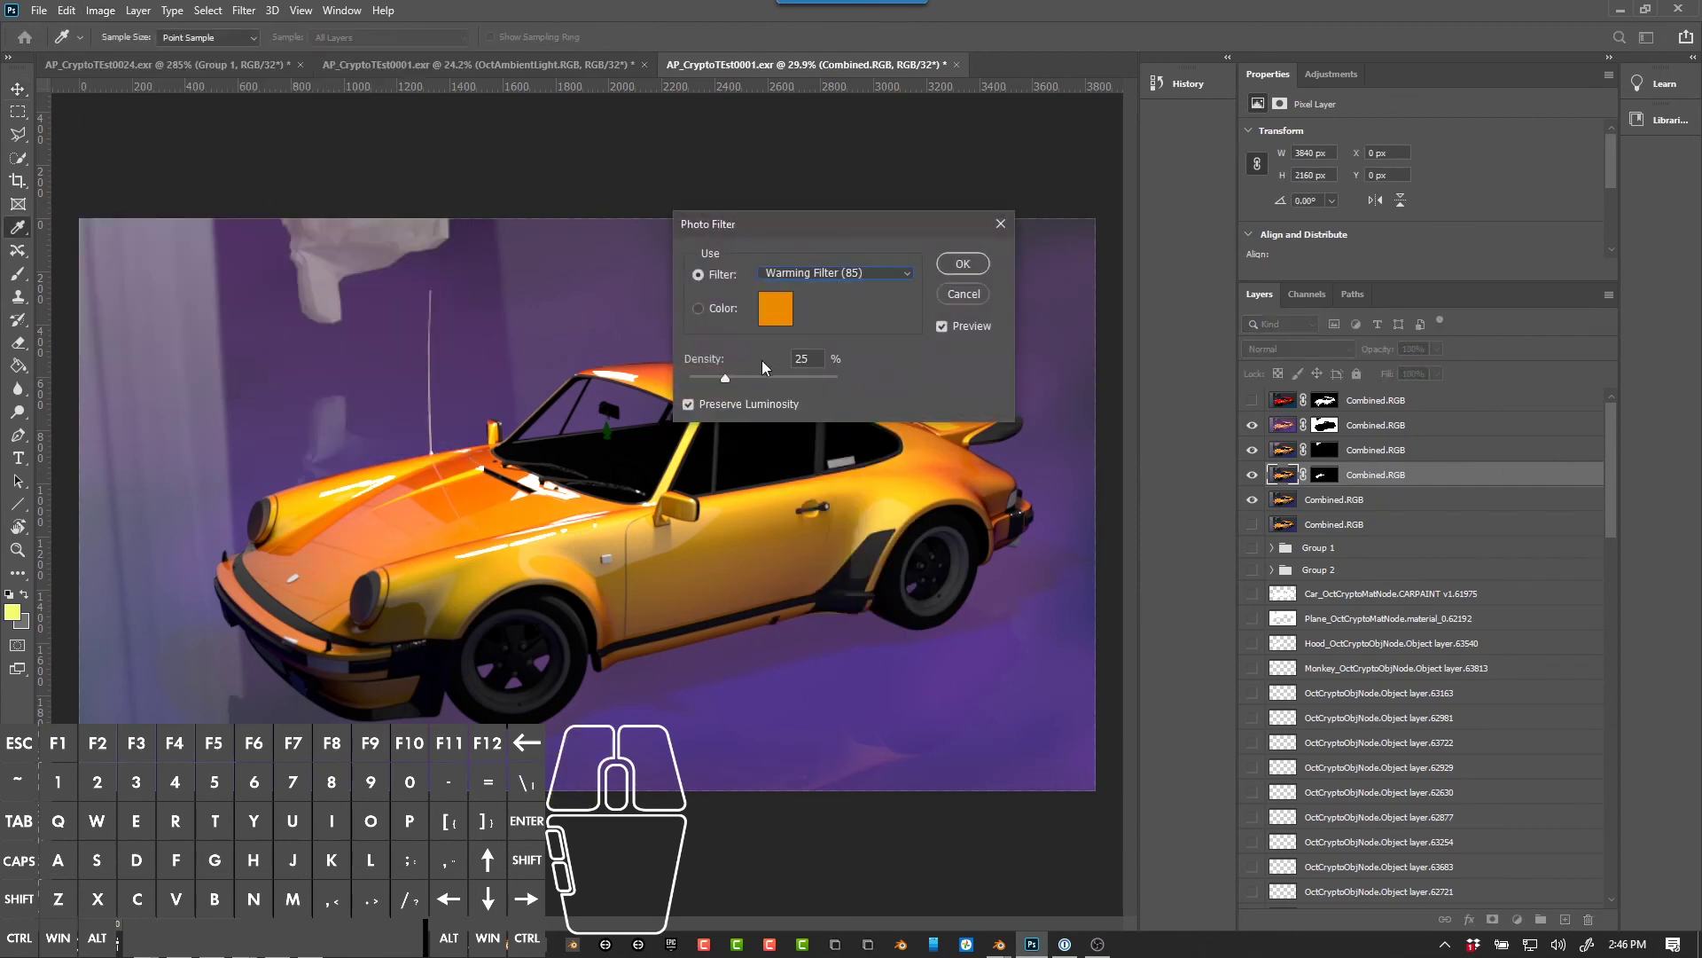
drag(752, 380, 691, 381)
key(Return)
key(v)
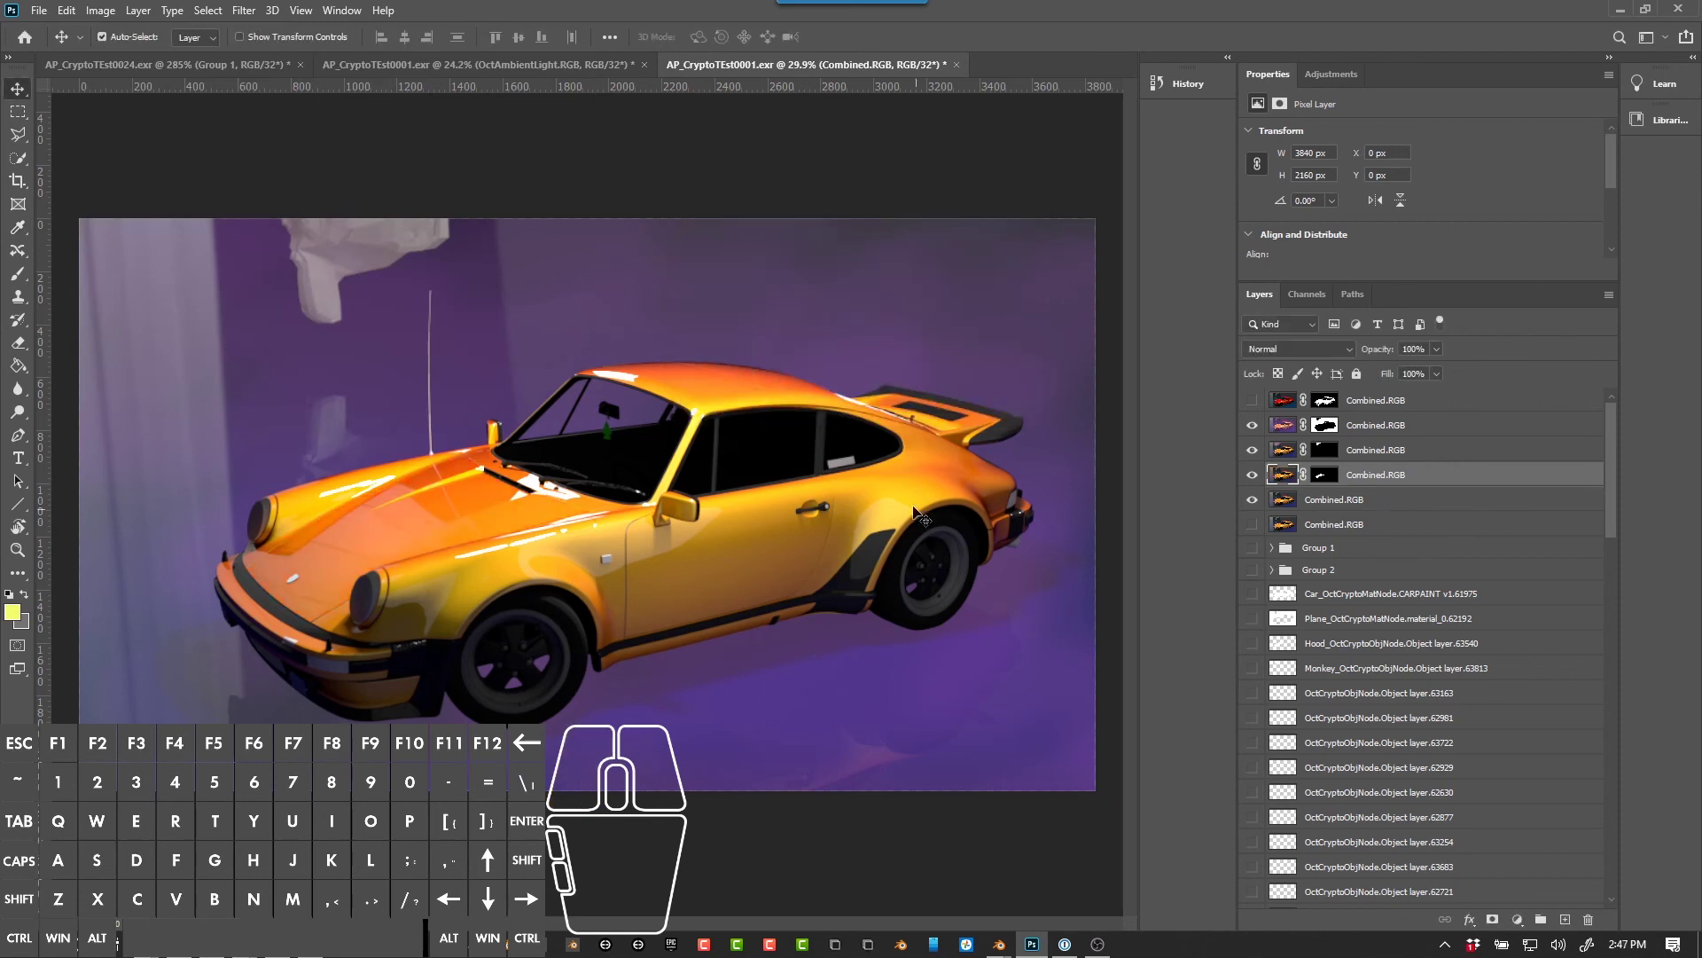
click(39, 12)
mouse_move(133, 269)
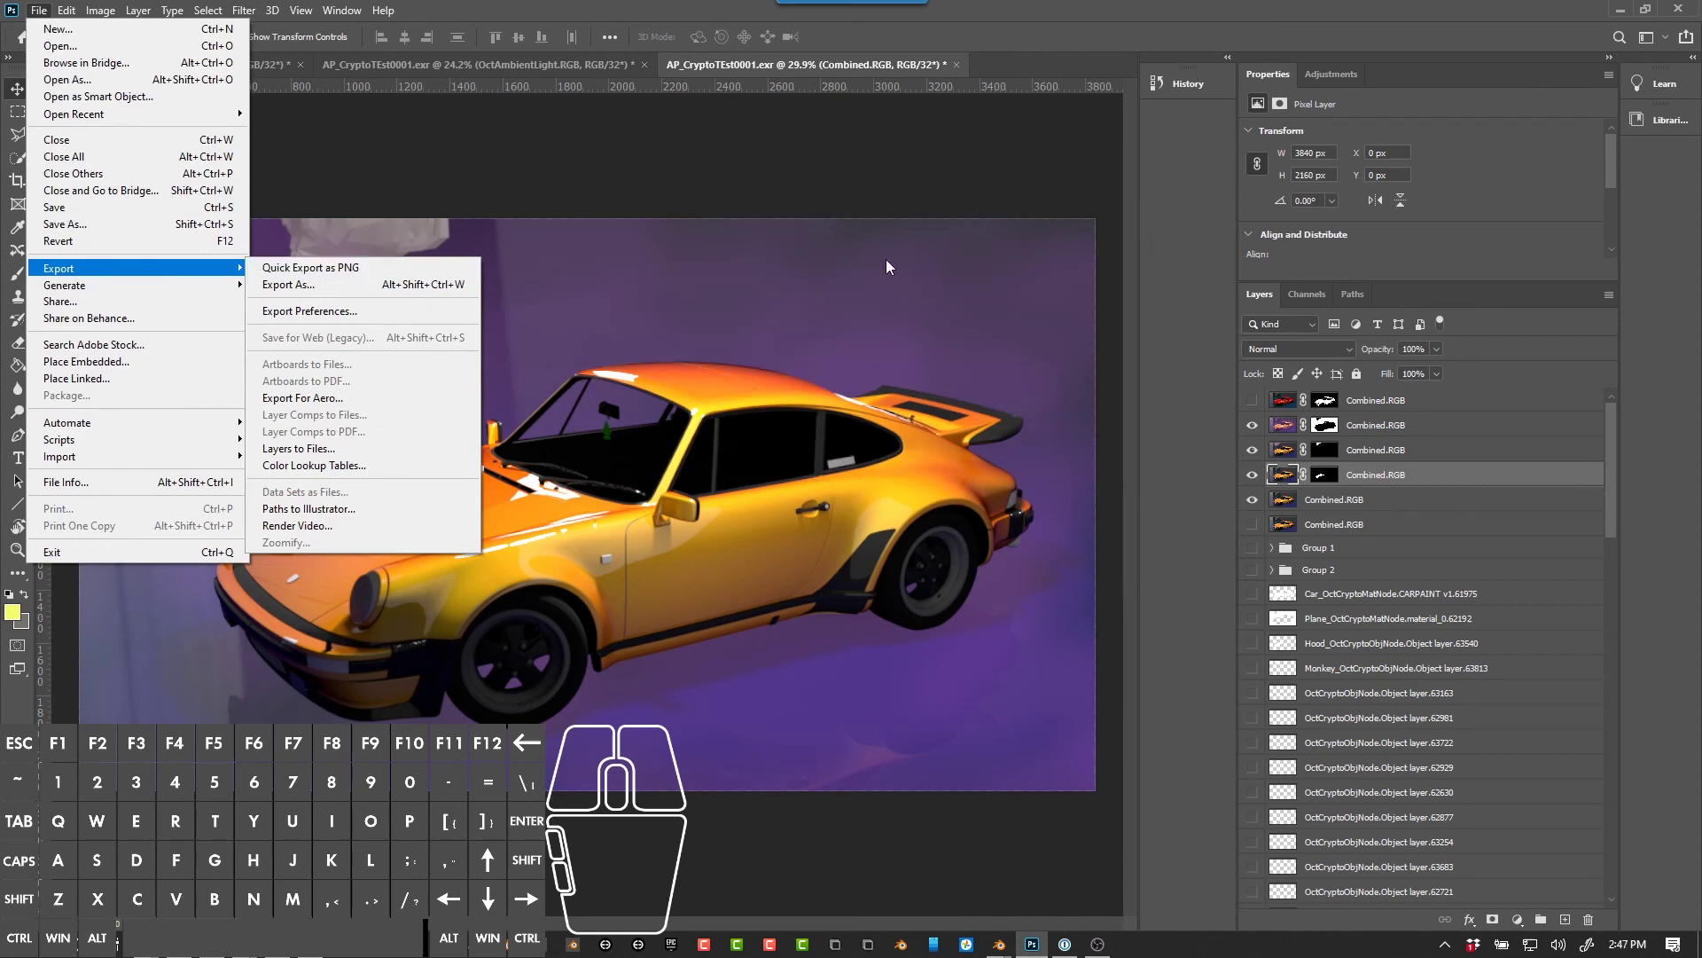
click(39, 12)
Step: Save the document as an EXR through Exr-IO with FLOAT color depth and DWAA compression
click(39, 12)
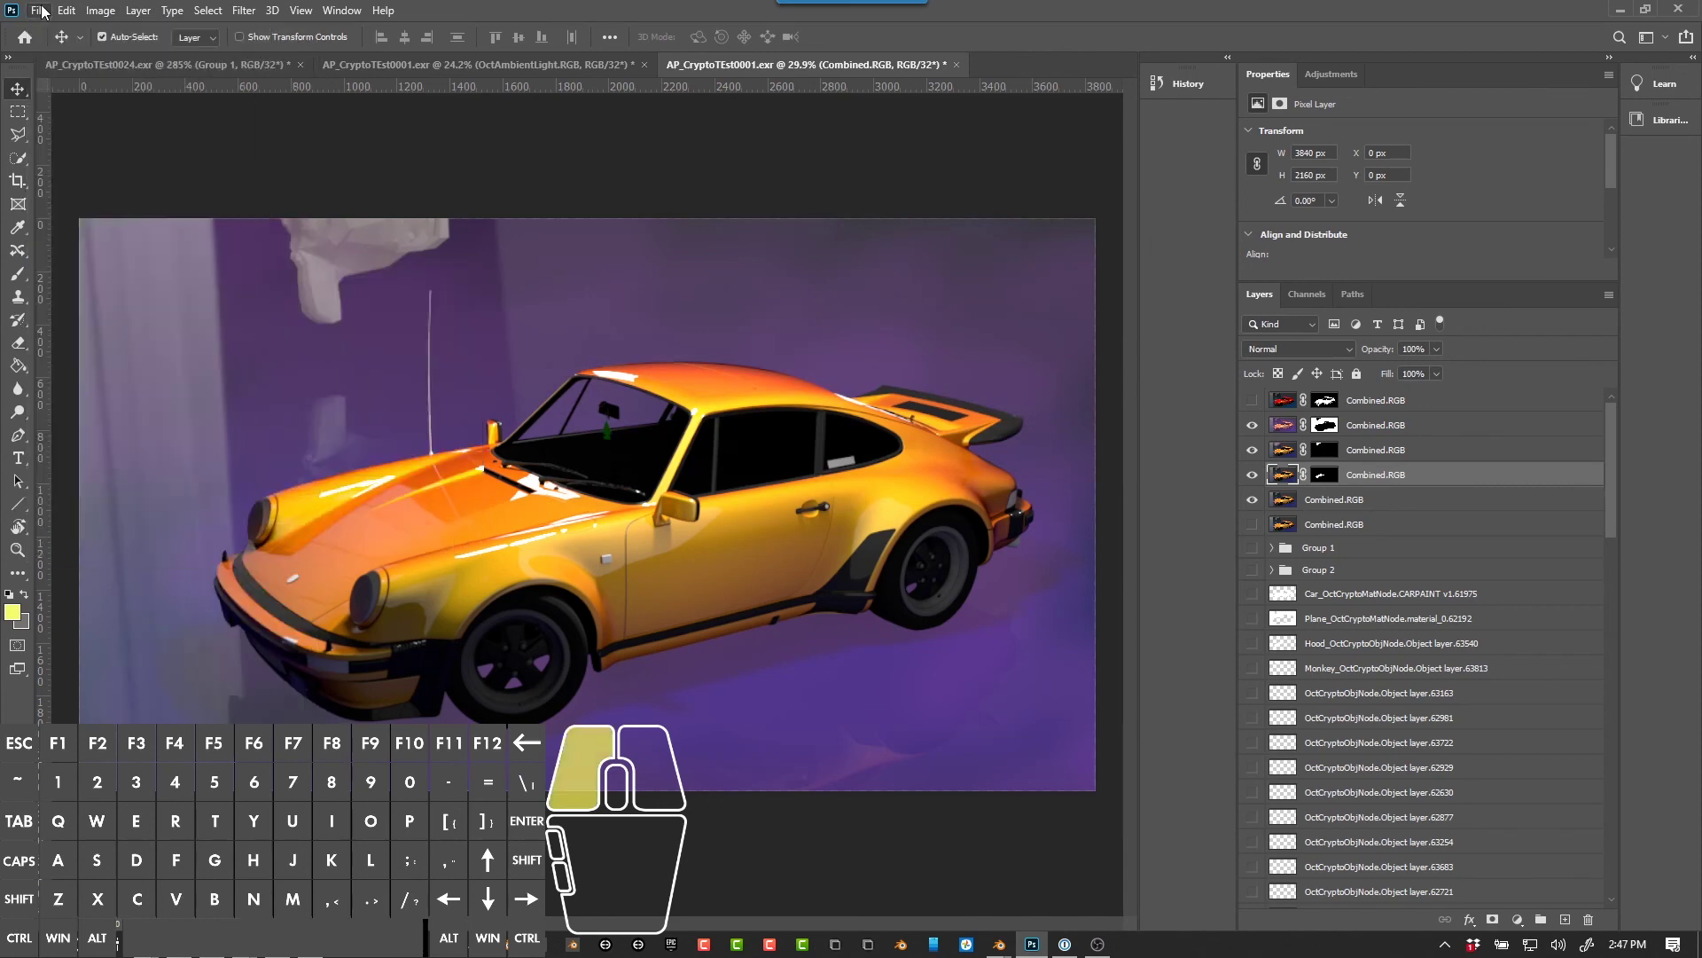
click(87, 204)
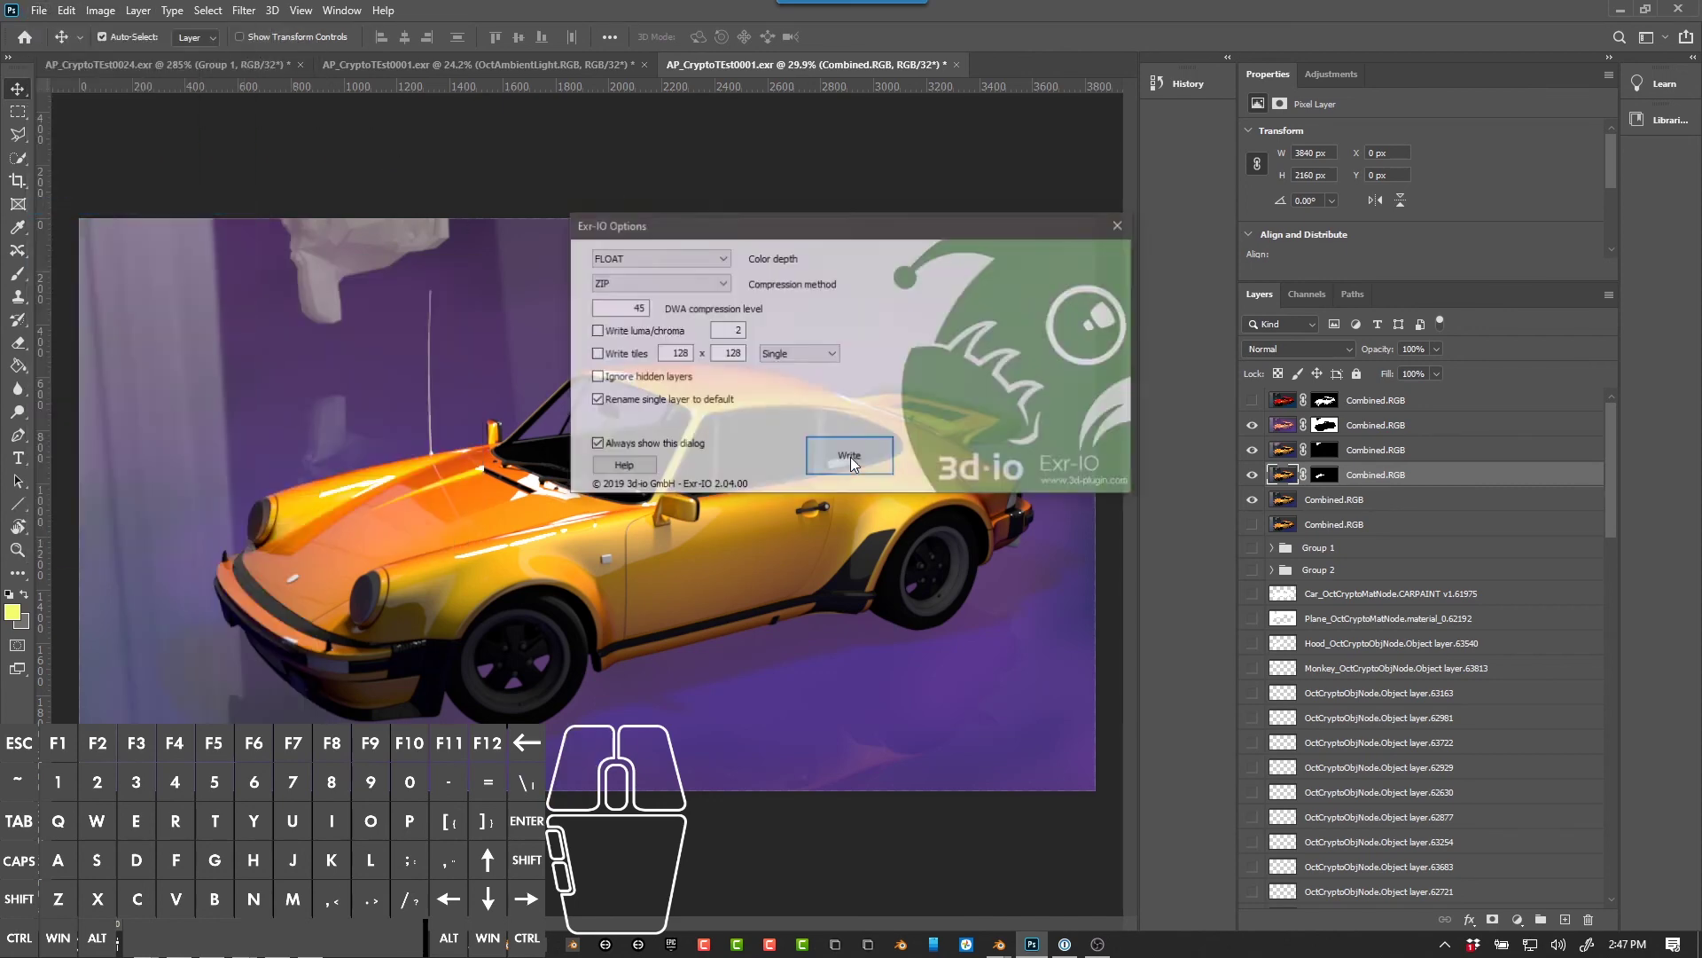
drag(645, 234, 671, 207)
click(713, 236)
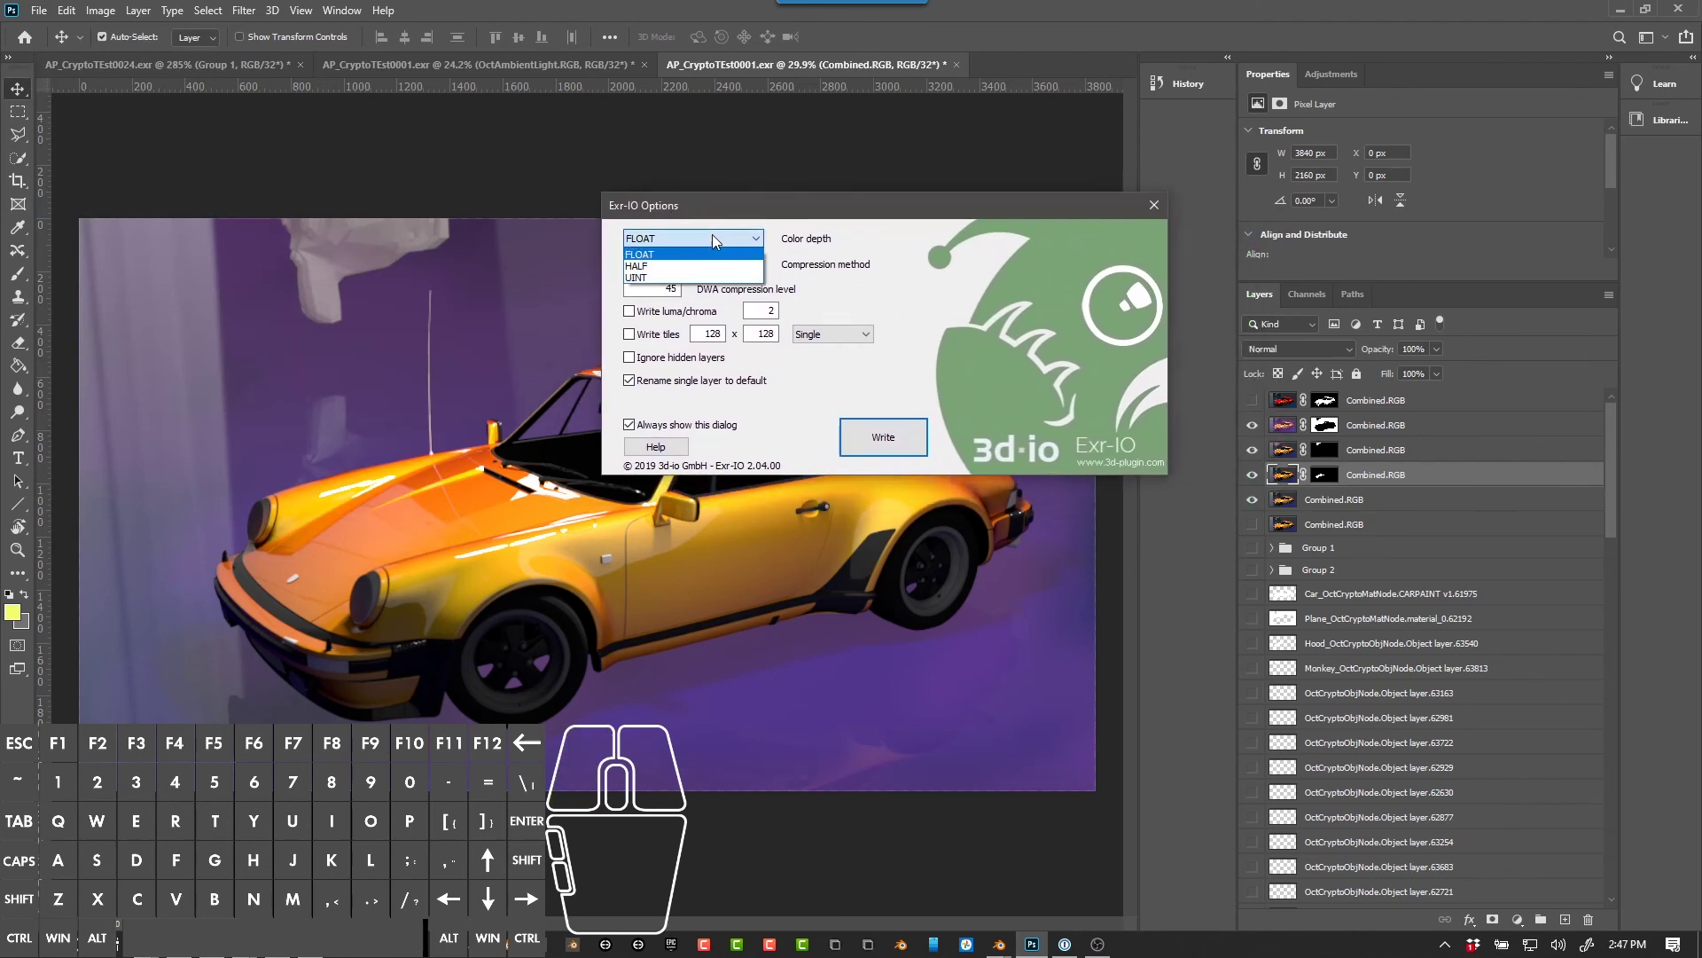
click(711, 235)
click(701, 264)
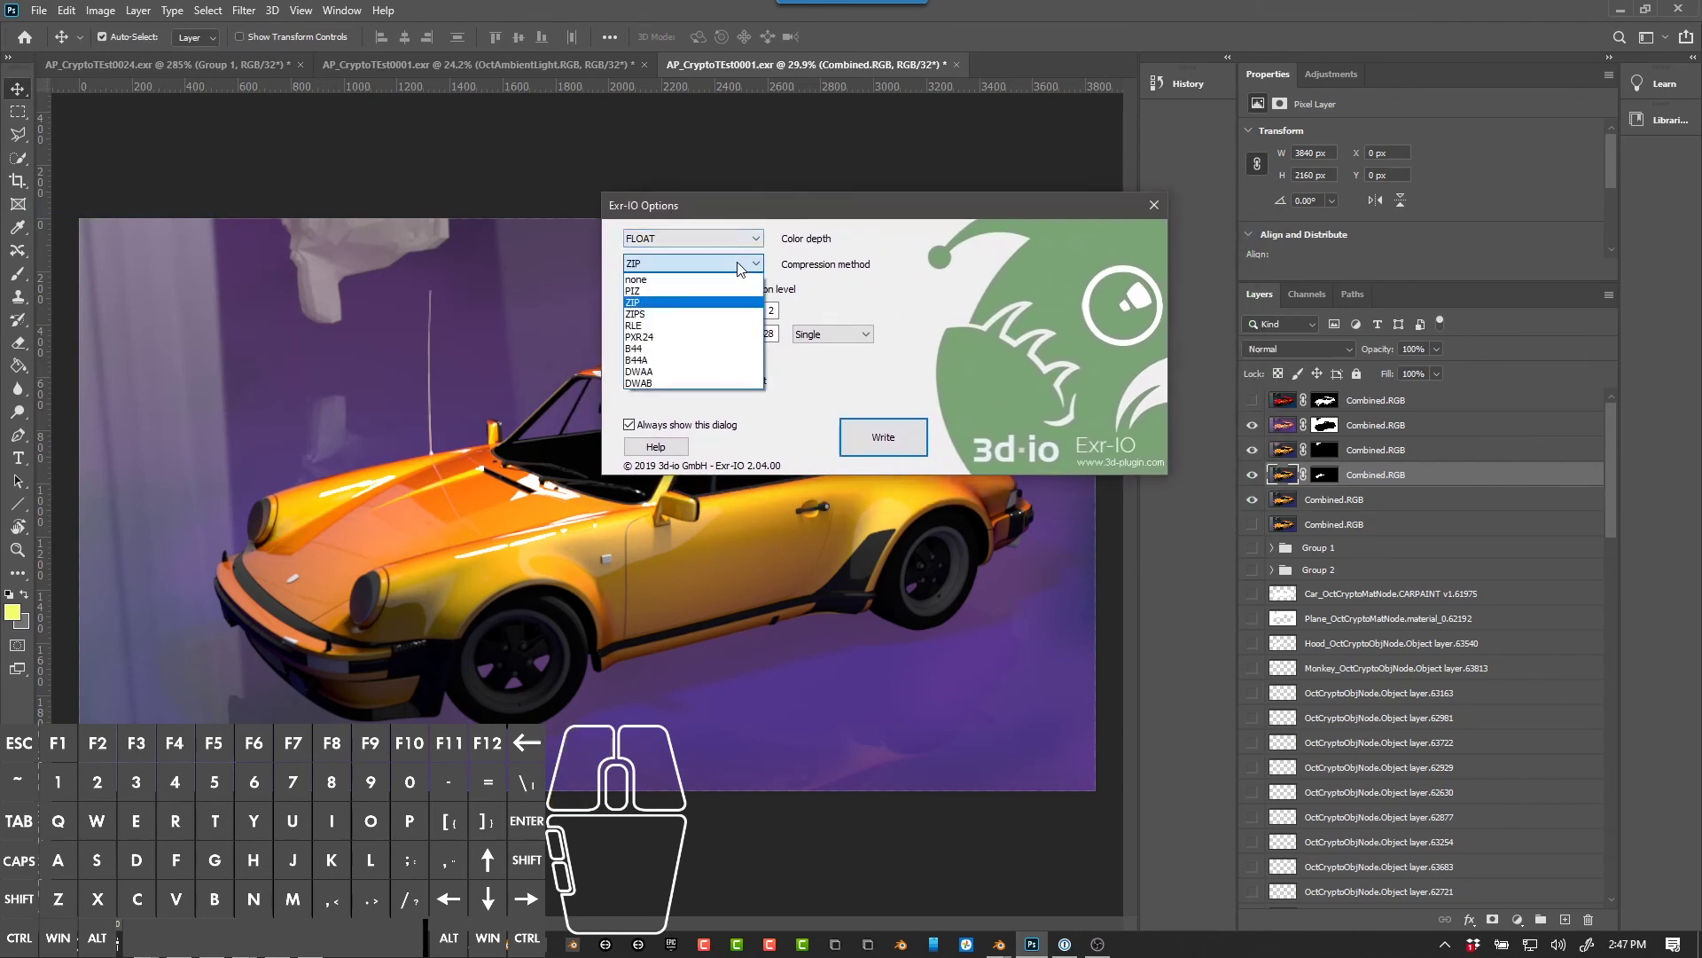
click(665, 371)
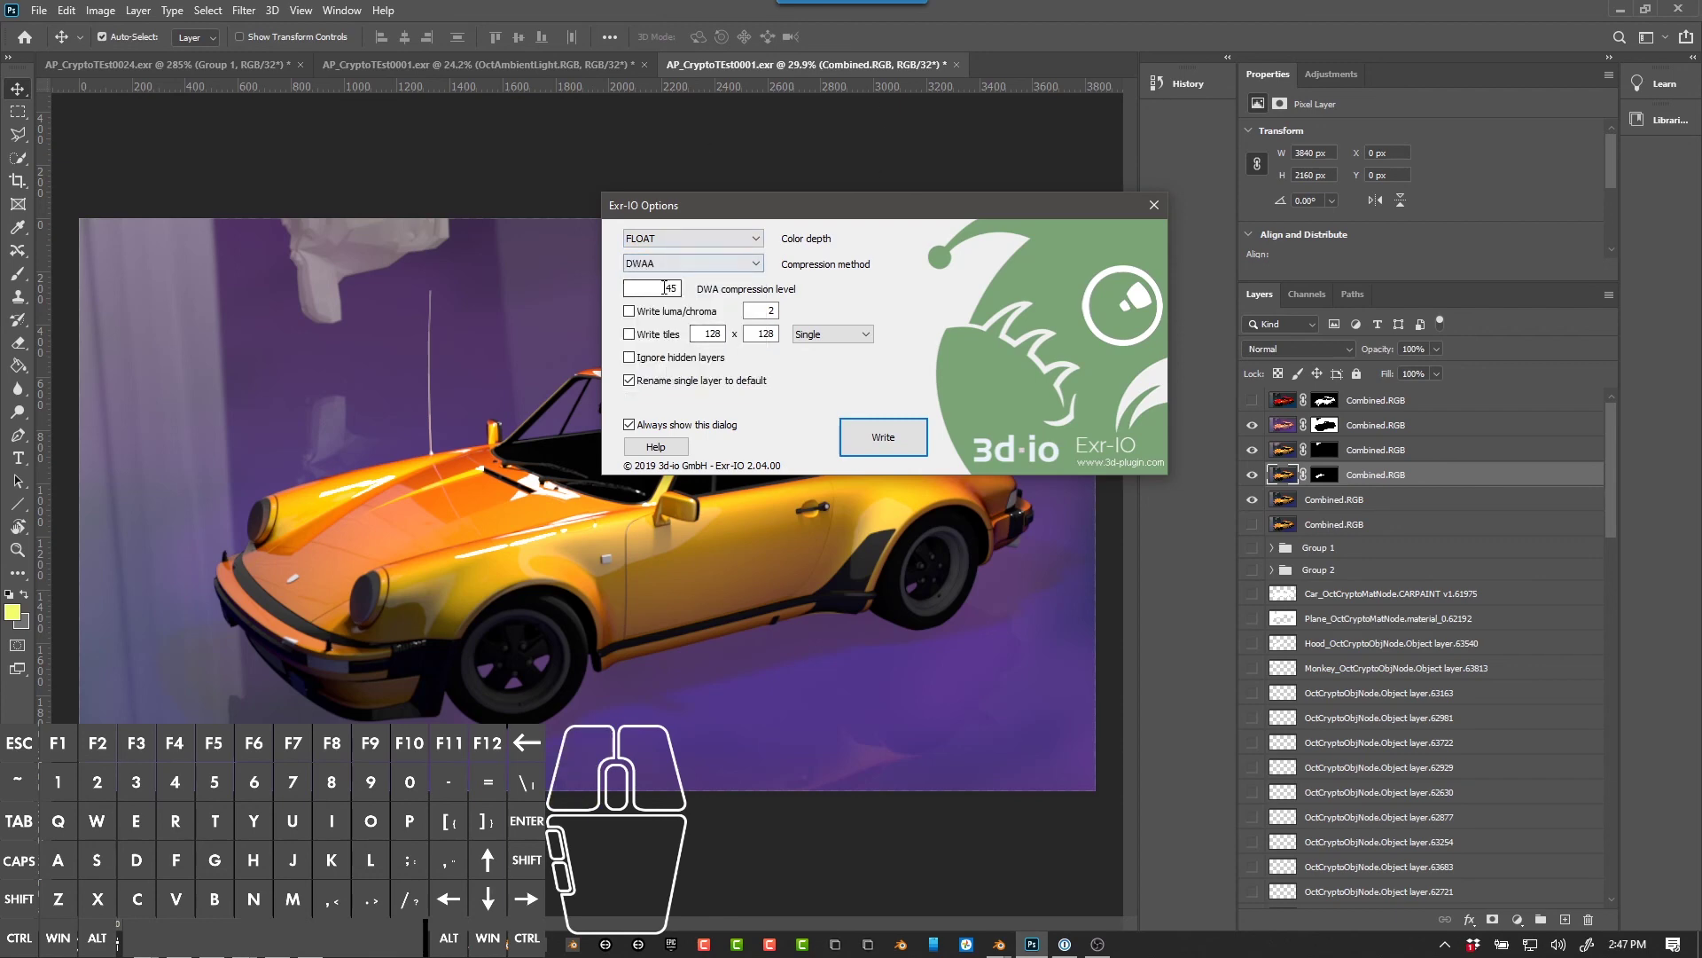
click(881, 432)
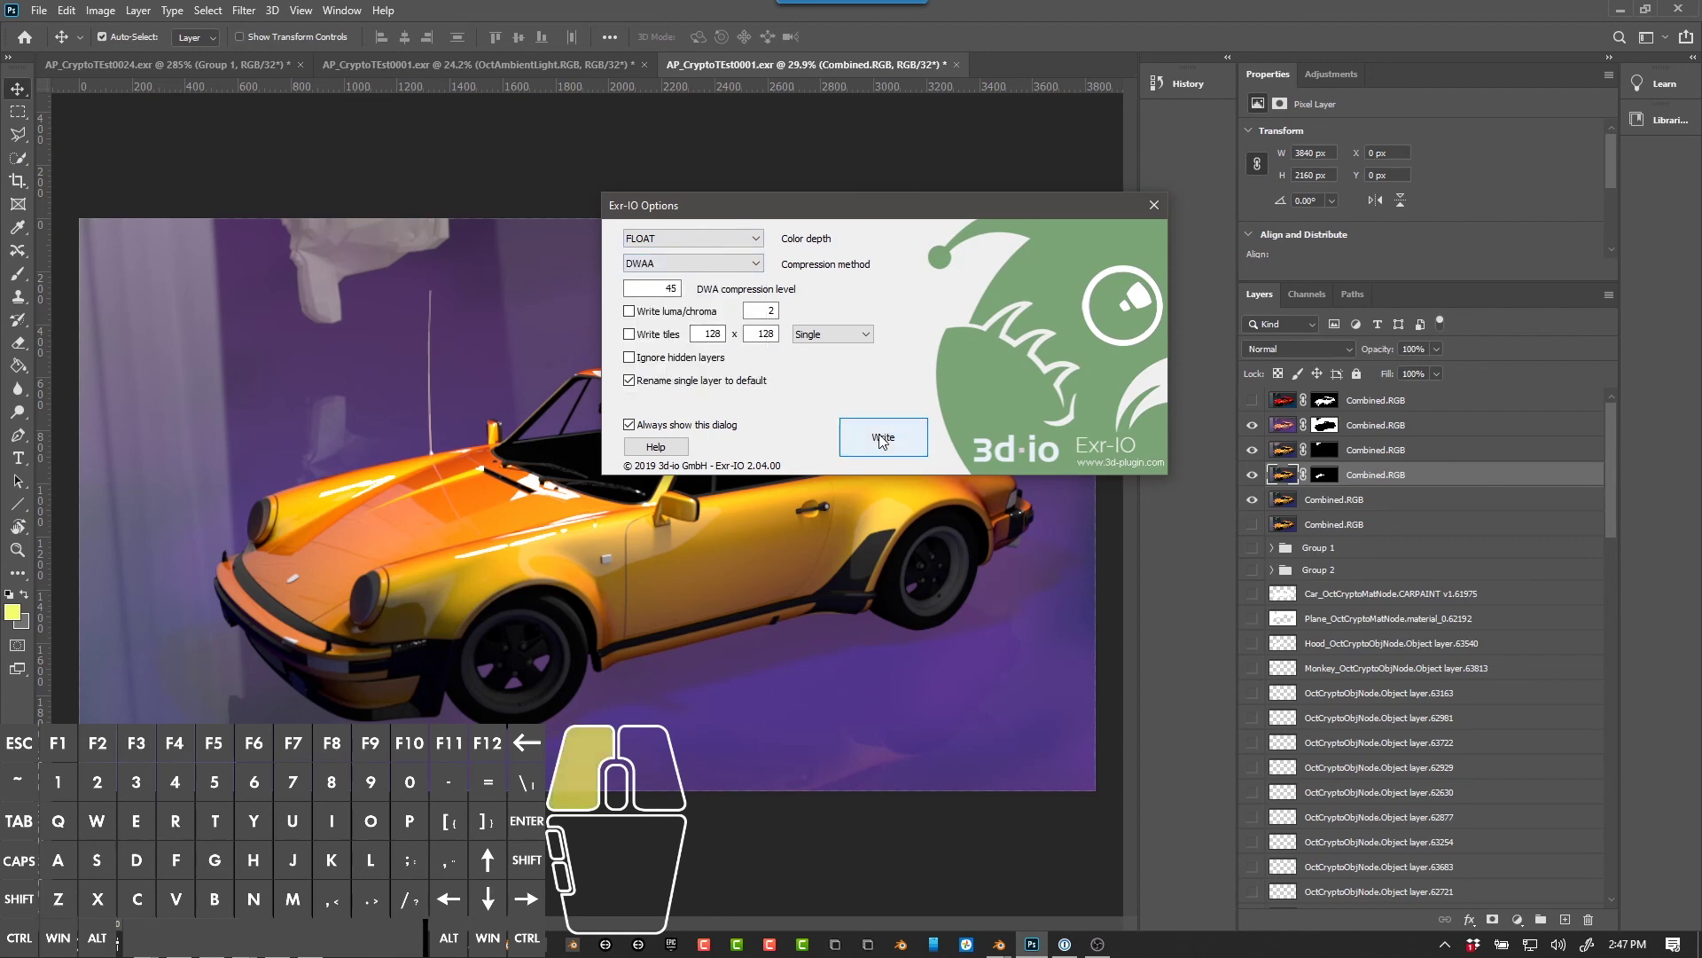